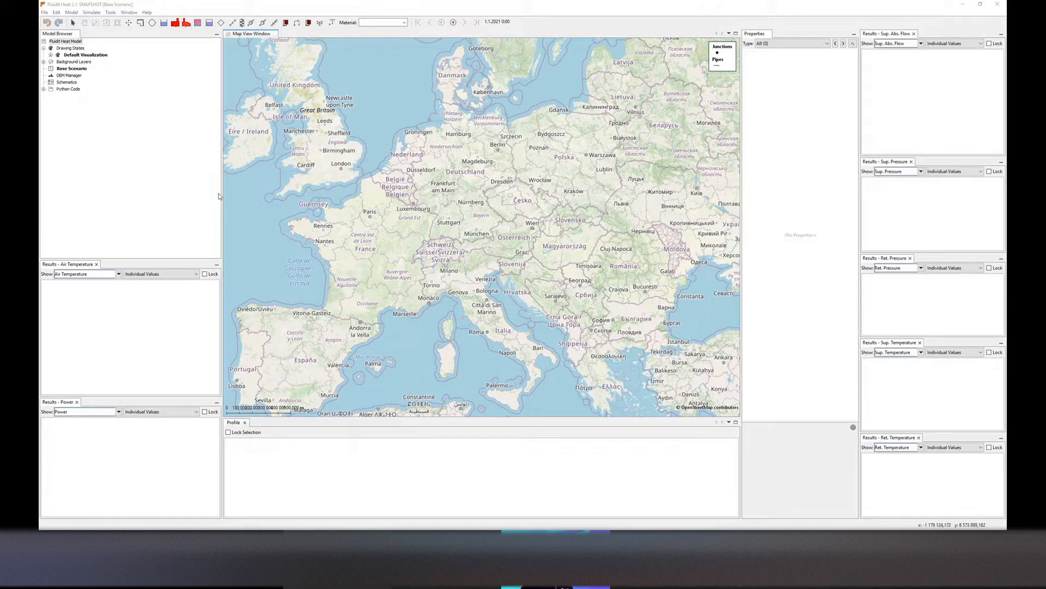
# Open Import Features from Model and pick Demo model.fheat in the 2022-03-30 Heat Webinar folder
pyautogui.moveTo(222, 198); pyautogui.dragTo(199, 201)
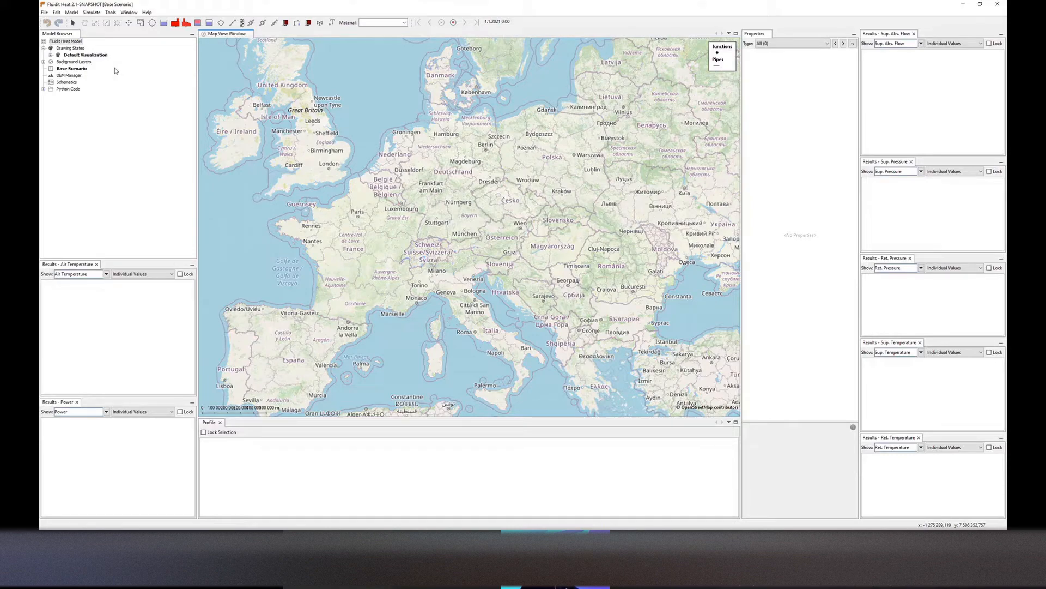
pyautogui.click(44, 12)
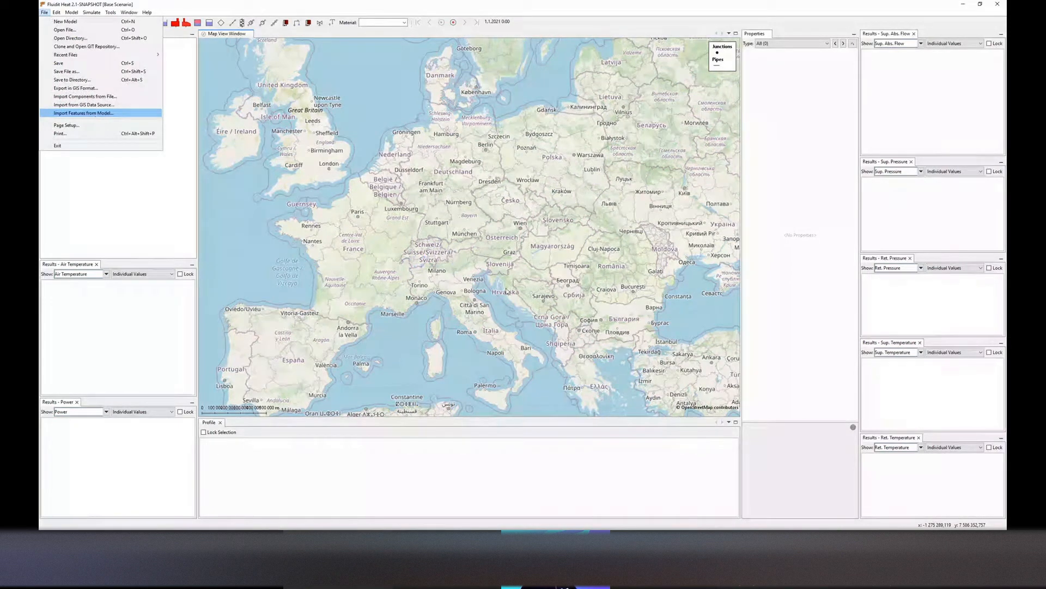
pyautogui.press('Return')
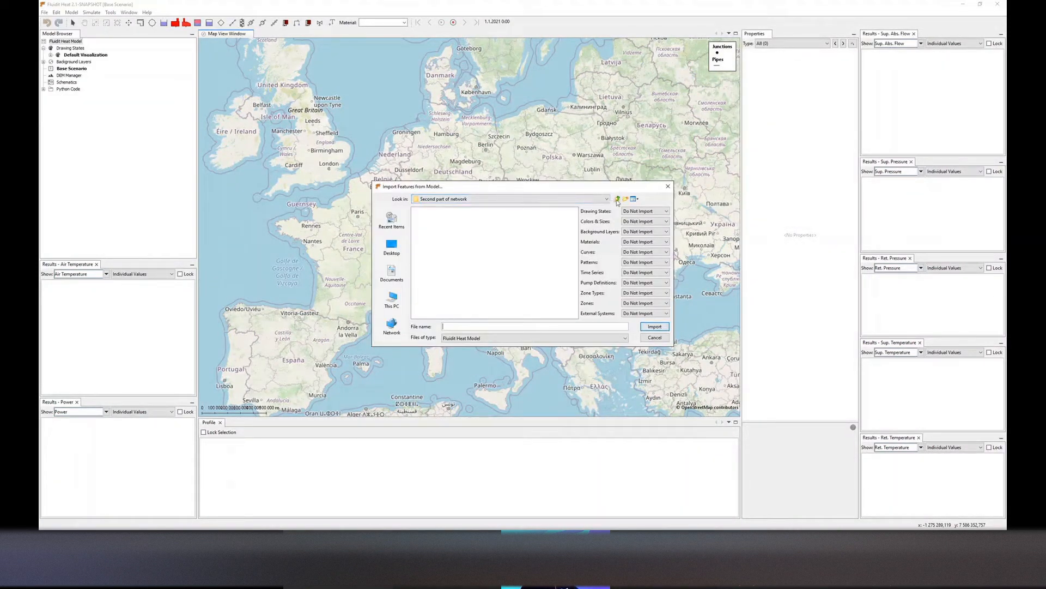
pyautogui.click(617, 200)
pyautogui.click(618, 199)
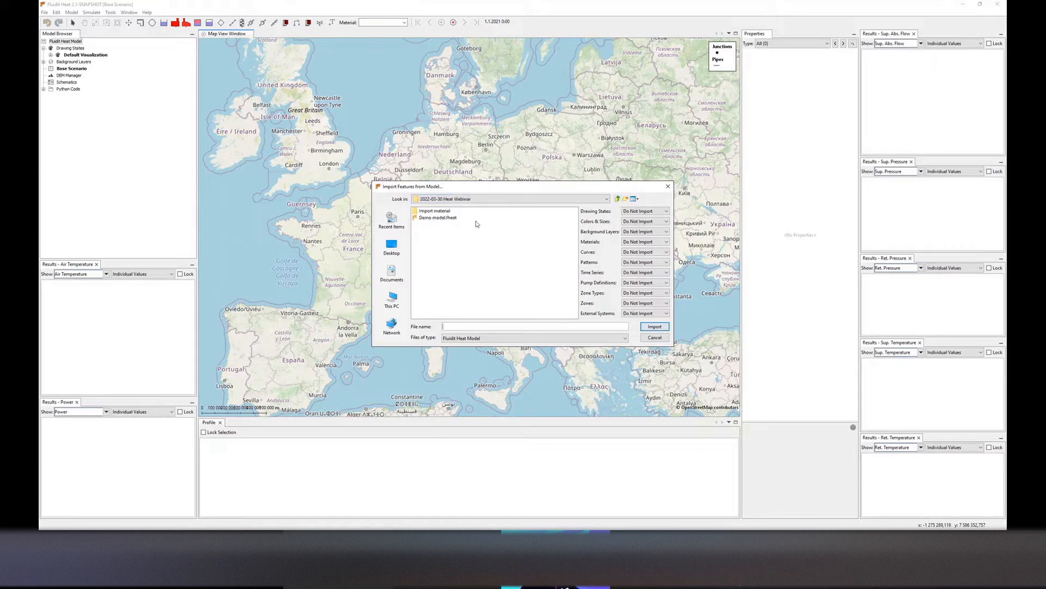
pyautogui.click(451, 218)
# Set Drawing States, Colors & Sizes, Background Layers, Materials, Curves and Patterns to Import Missing, and import the features
pyautogui.click(645, 211)
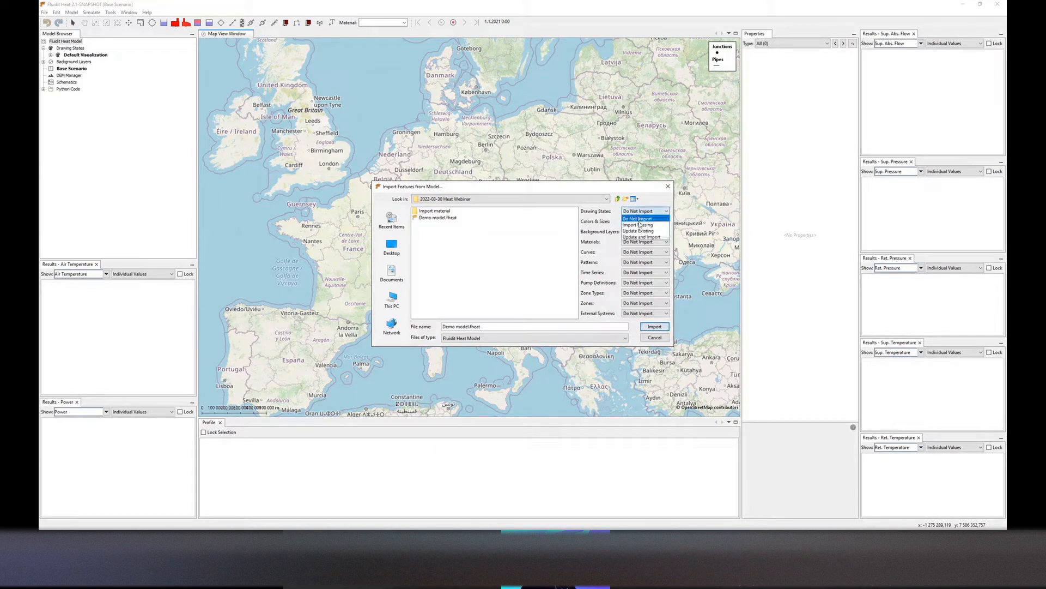
pyautogui.click(639, 223)
pyautogui.click(638, 224)
pyautogui.click(639, 234)
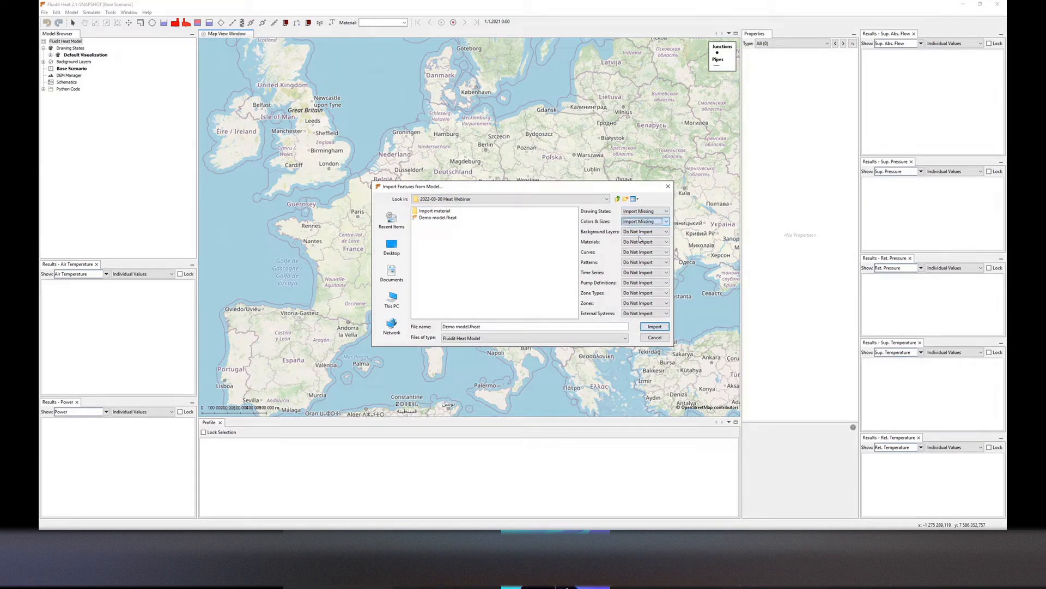
pyautogui.click(638, 232)
pyautogui.click(637, 245)
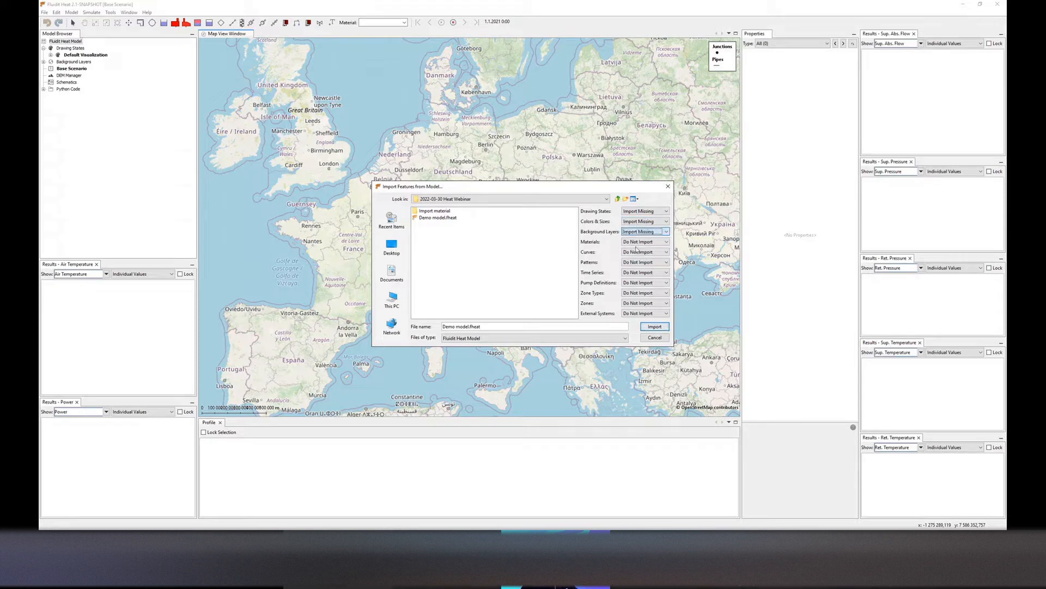
pyautogui.click(639, 242)
pyautogui.click(636, 256)
pyautogui.click(639, 252)
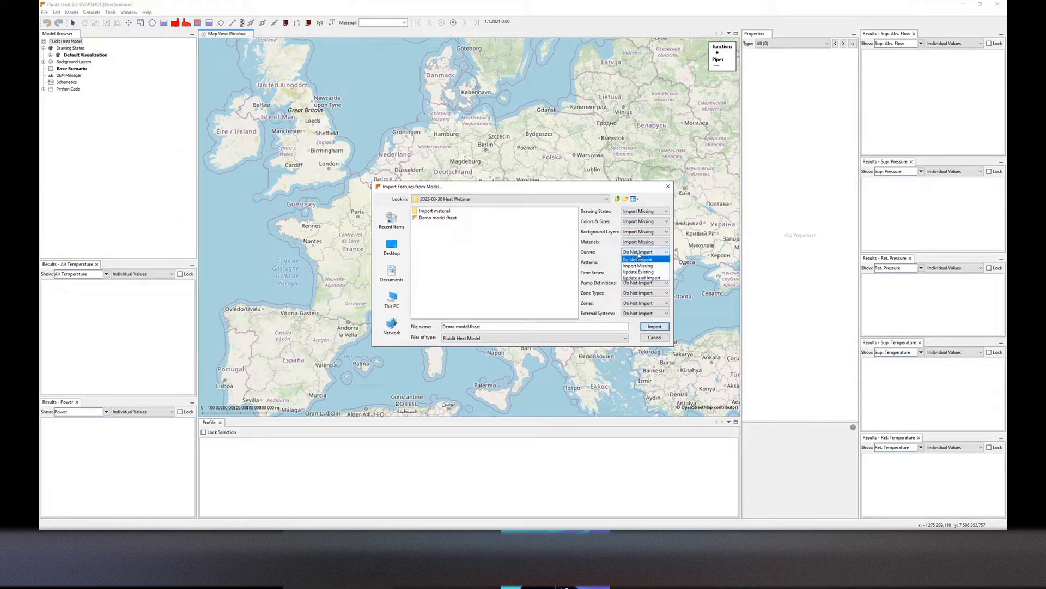
pyautogui.click(638, 266)
pyautogui.click(638, 262)
pyautogui.click(638, 276)
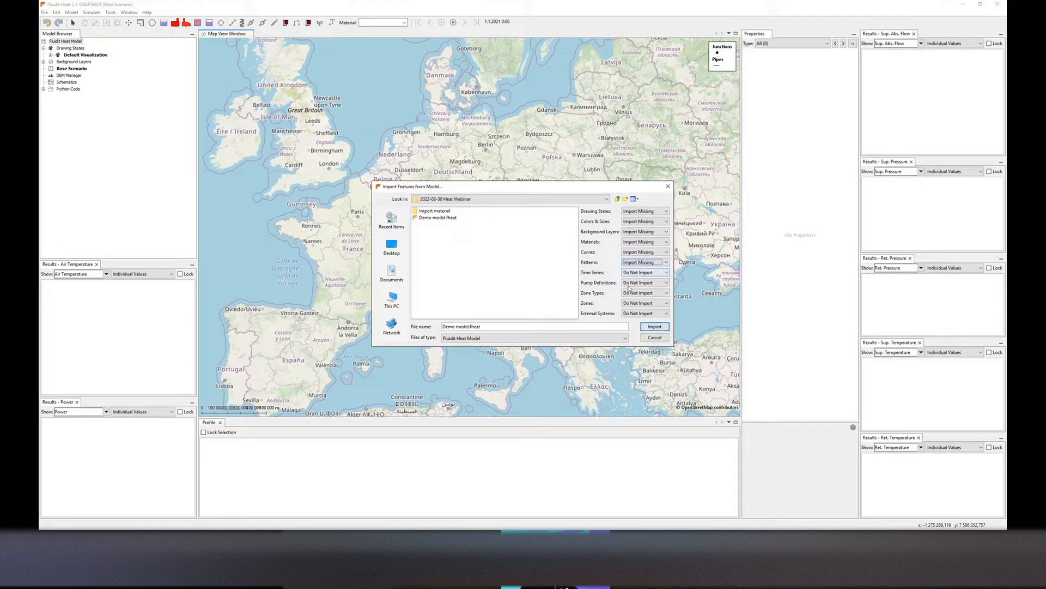
pyautogui.click(656, 327)
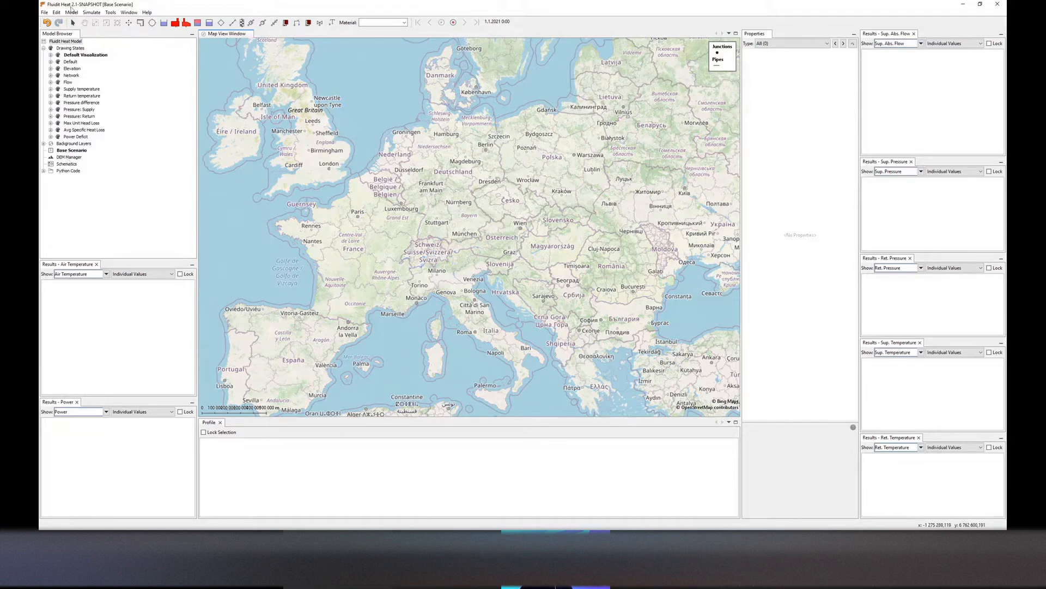
# Open the Materials table, browse the imported pipe materials, and close it
pyautogui.click(71, 11)
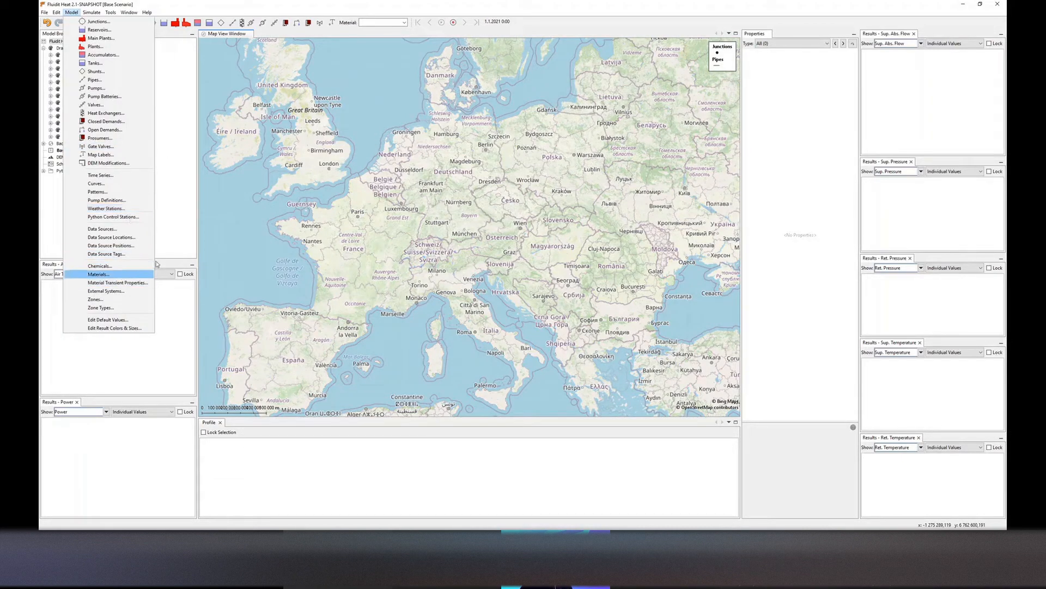
pyautogui.press('Return')
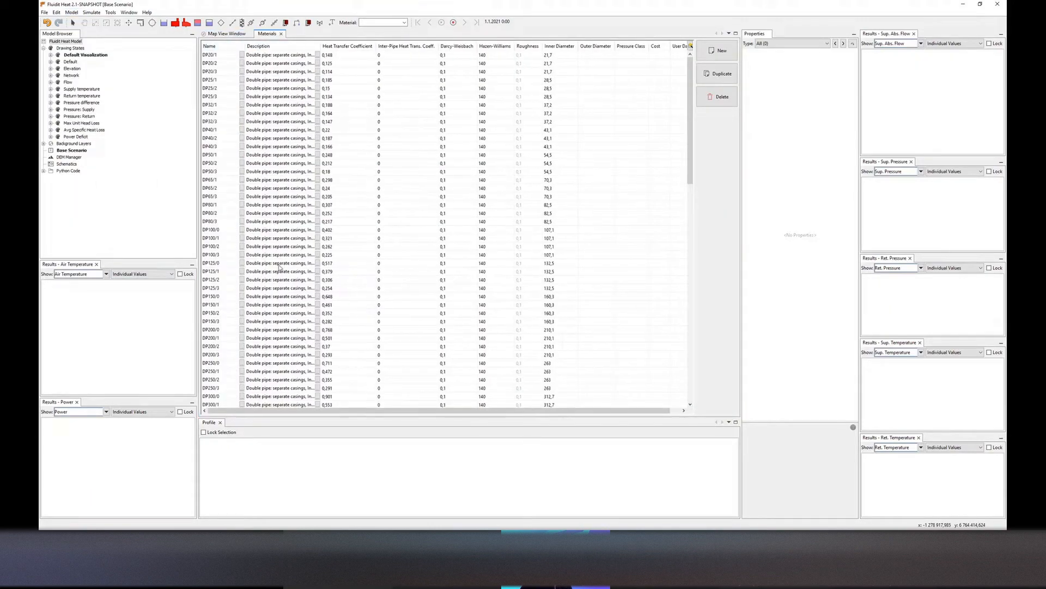
pyautogui.scroll(-6, 243, 266)
pyautogui.scroll(6, 243, 266)
pyautogui.click(281, 34)
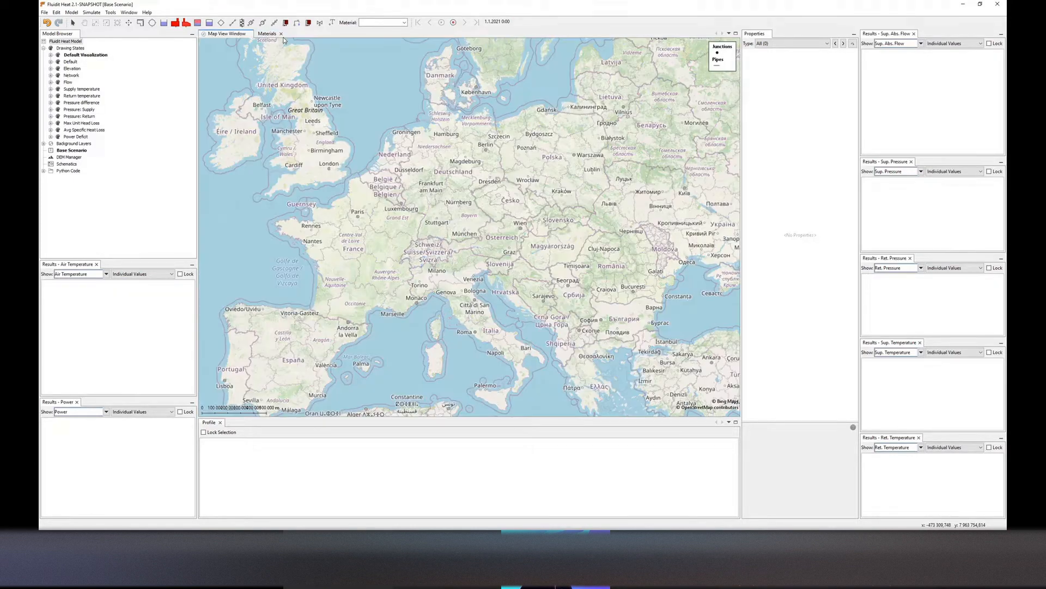
# Add a Basic Elevation Model under DEM Manager and set its elevation source to Open Topography DEM (NASADEM Global DEM)
pyautogui.click(69, 157)
pyautogui.rightClick(69, 157)
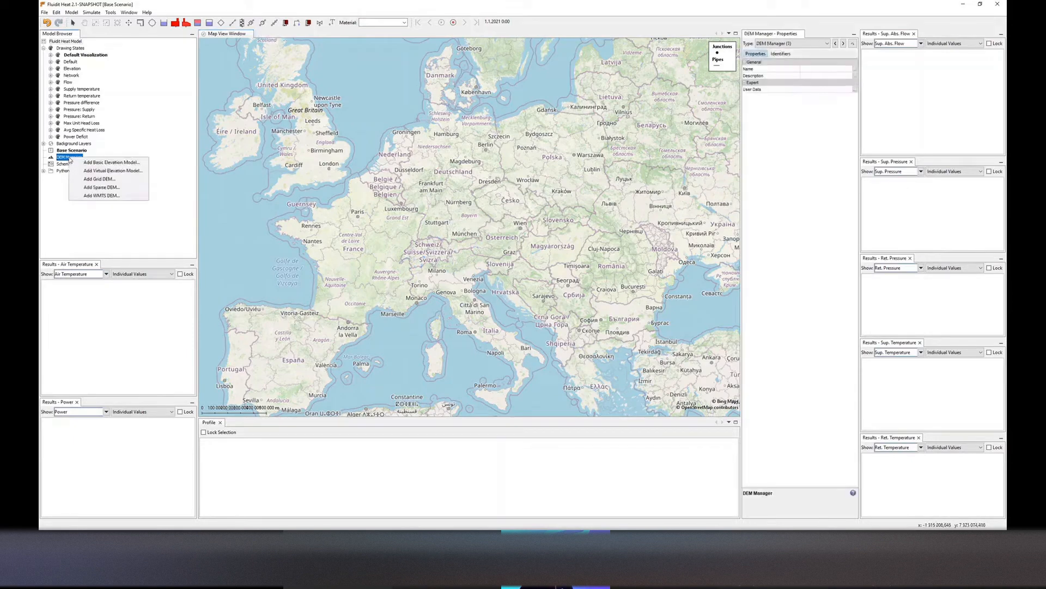
pyautogui.click(112, 163)
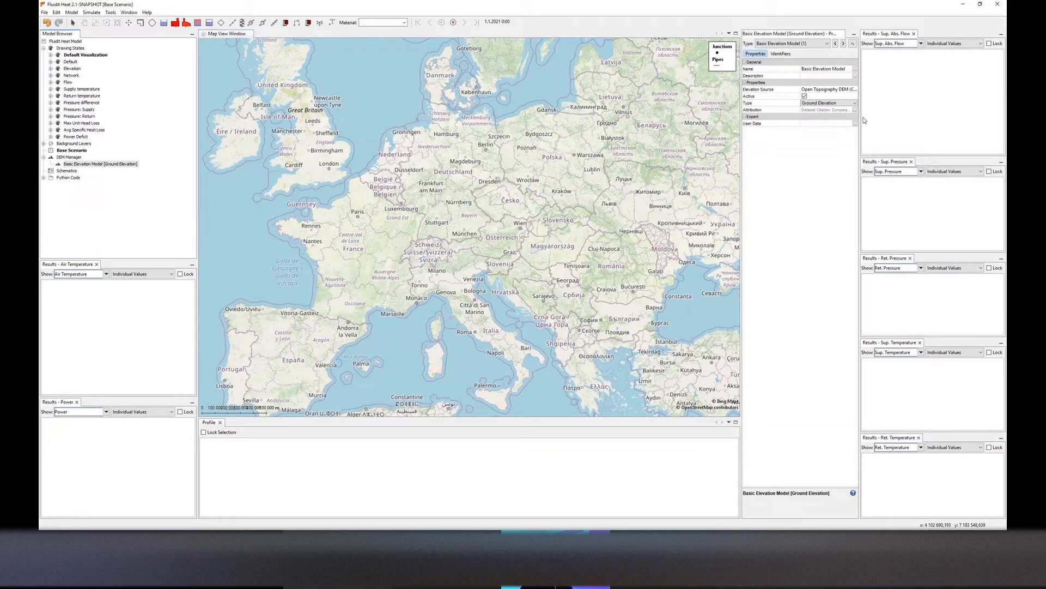
pyautogui.click(855, 89)
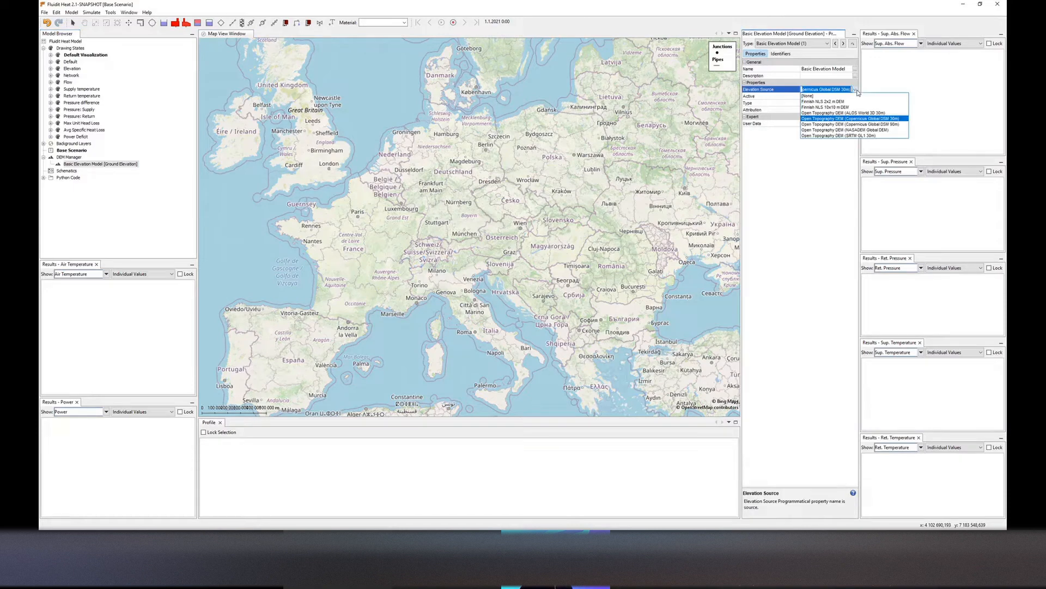
pyautogui.click(852, 131)
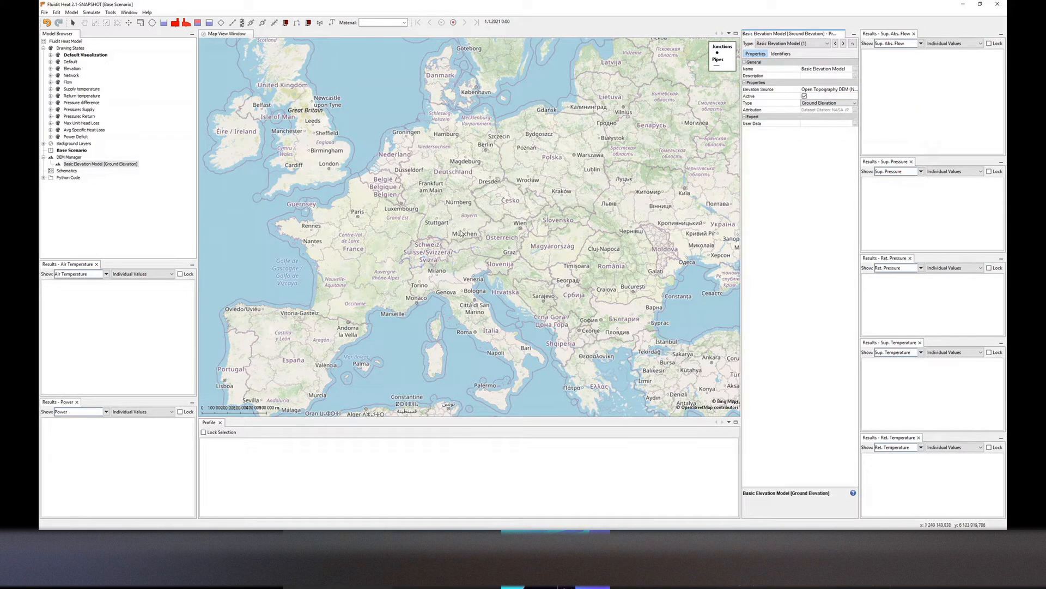
# Import Existing network.geojson from Import material > First part of network as a GIS data source
pyautogui.moveTo(465, 235); pyautogui.dragTo(458, 227)
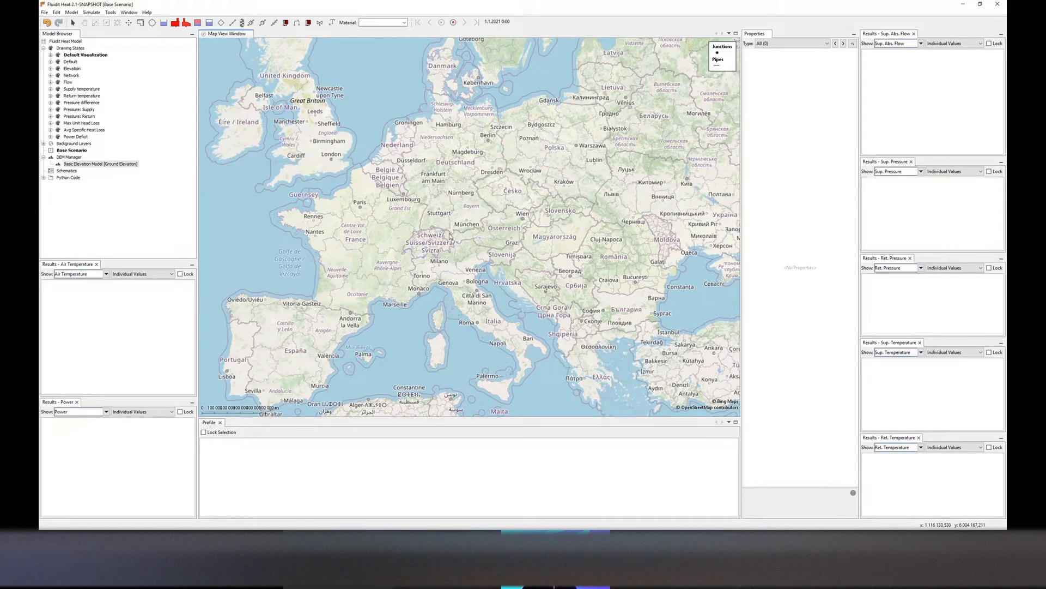
pyautogui.click(67, 42)
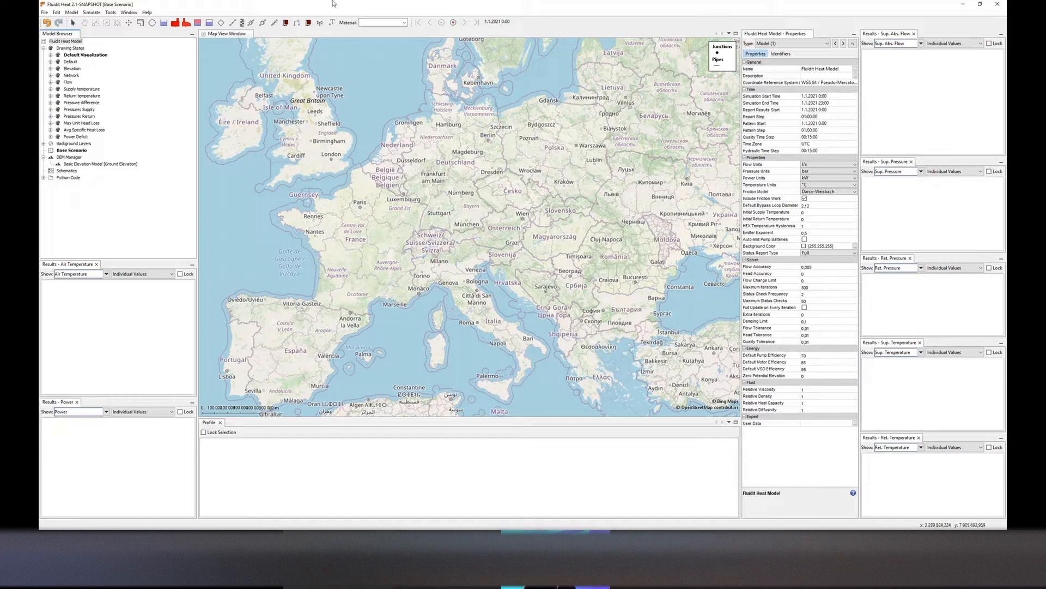
pyautogui.click(44, 13)
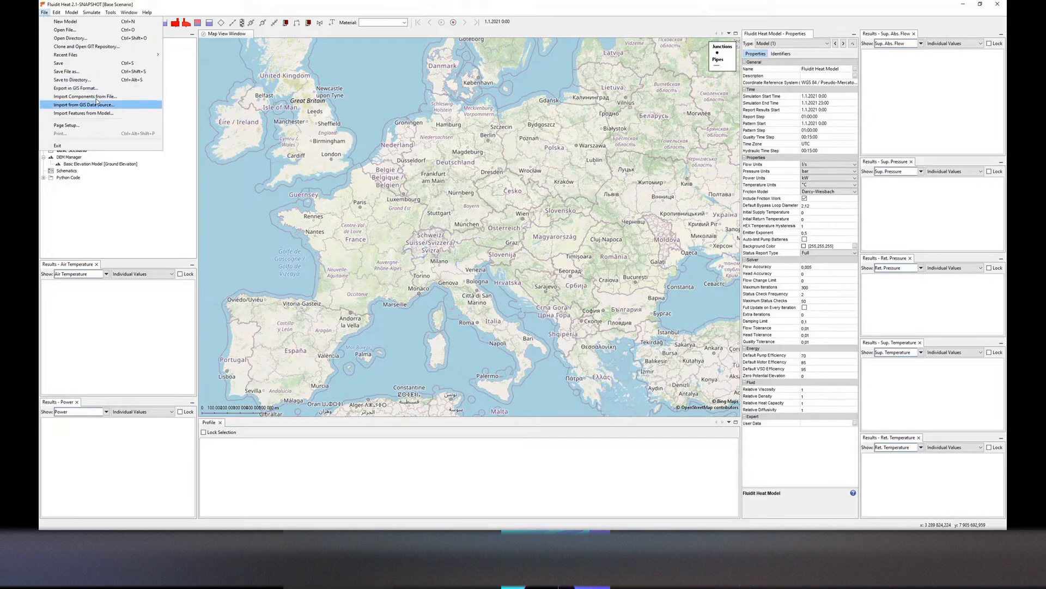
pyautogui.click(97, 98)
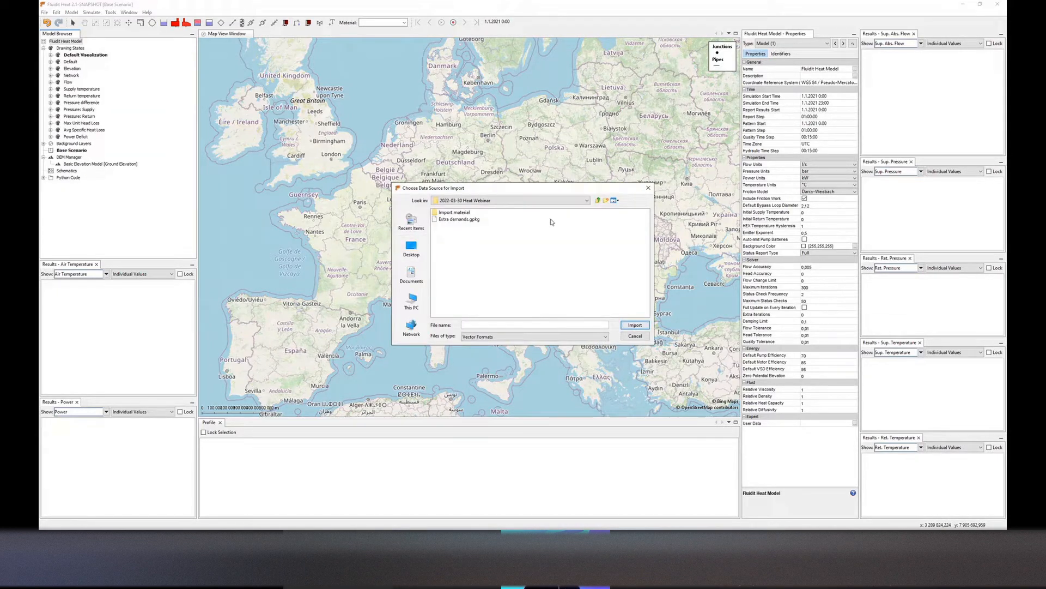
pyautogui.click(449, 214)
pyautogui.doubleClick(450, 214)
pyautogui.doubleClick(453, 214)
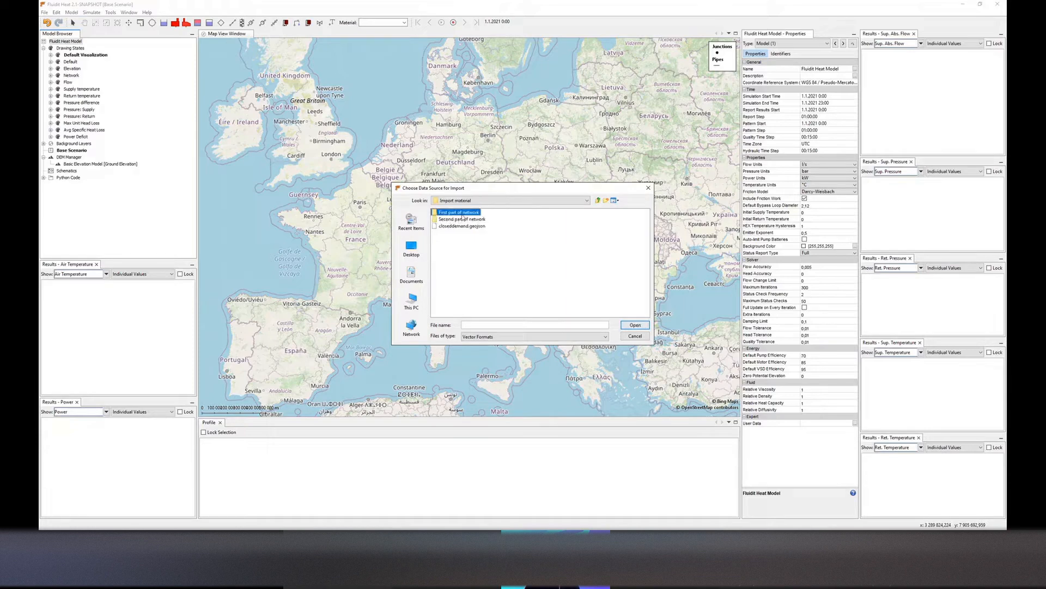
pyautogui.click(454, 219)
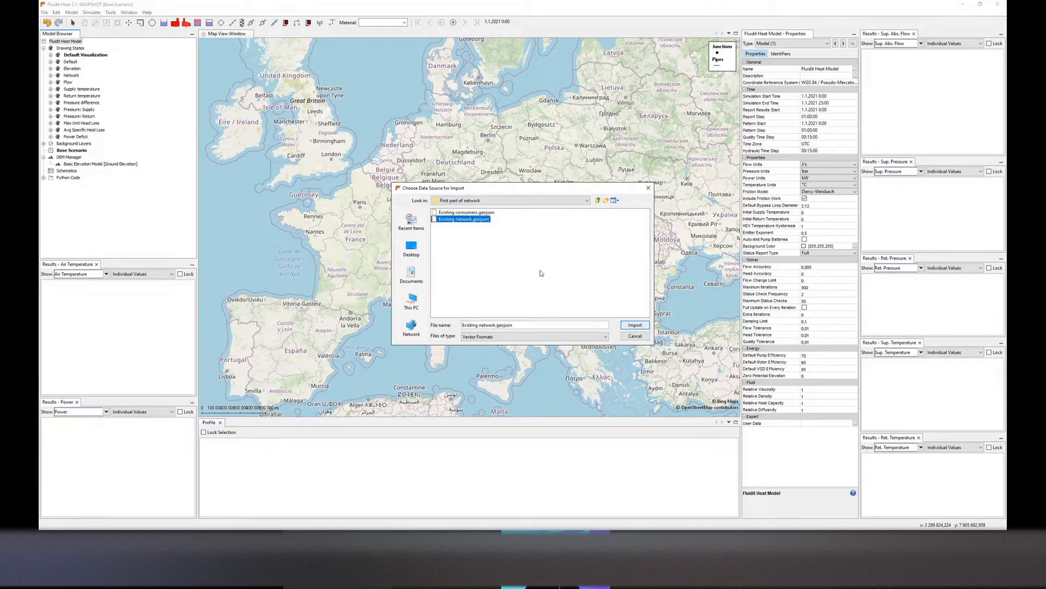
pyautogui.click(634, 325)
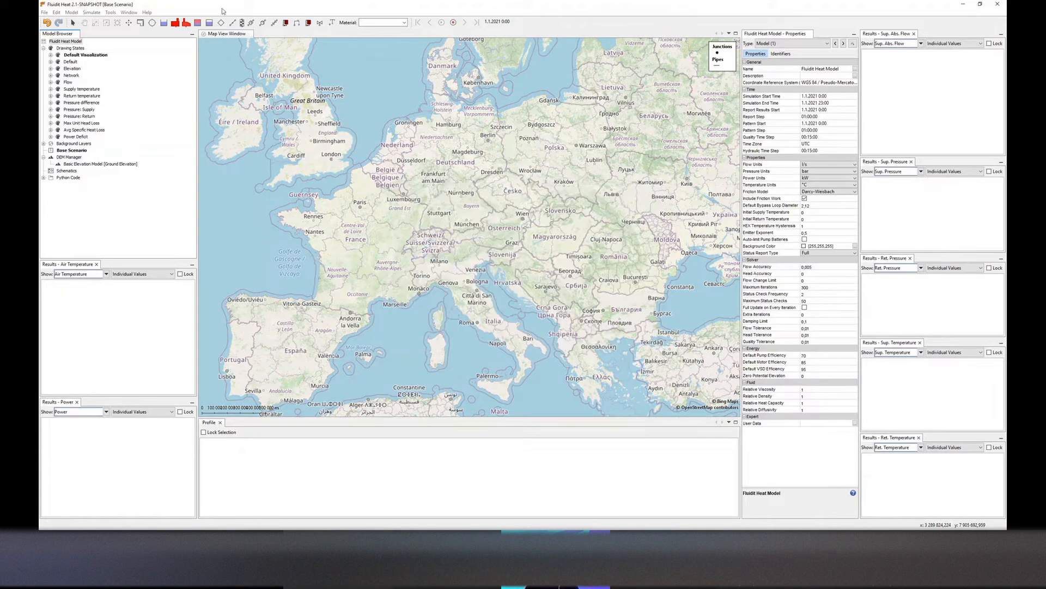
# Set the component type of the import to Pipe
pyautogui.moveTo(211, 9); pyautogui.dragTo(360, 92)
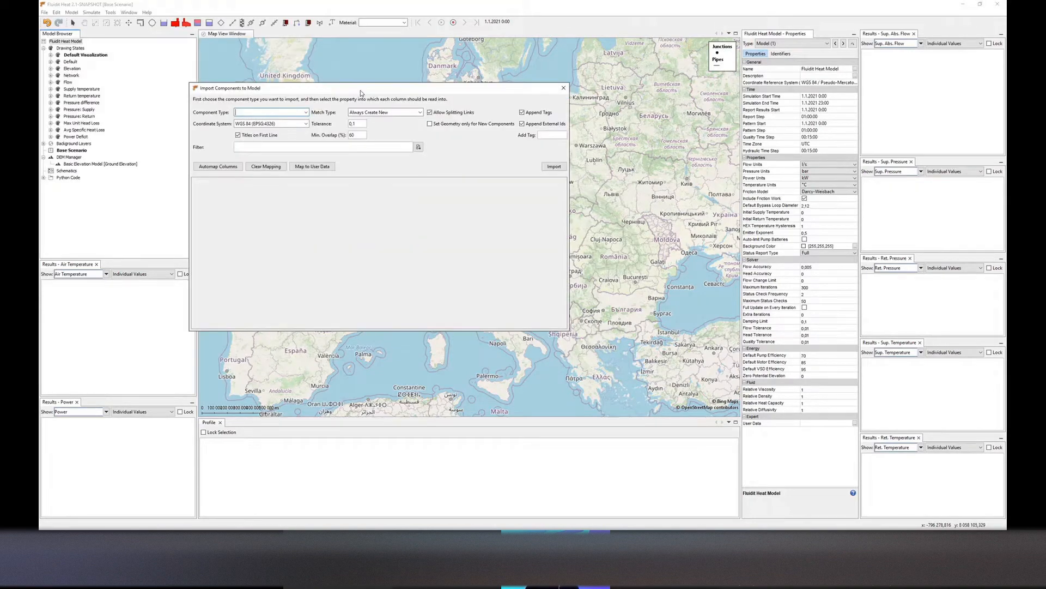
pyautogui.write('Pipe')
pyautogui.click(281, 120)
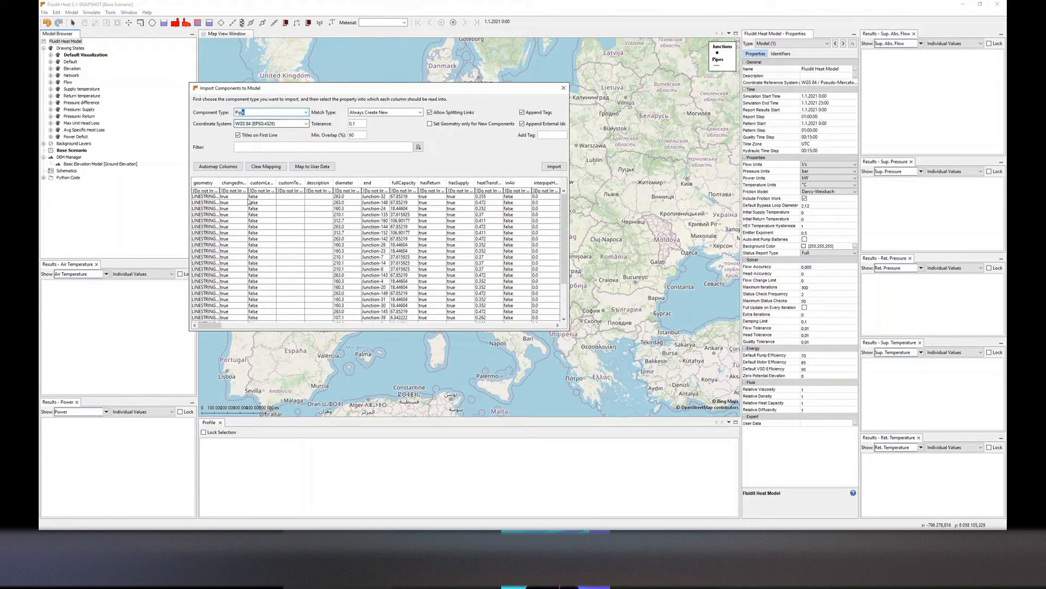
# Map the geometry column to the geom property
pyautogui.click(204, 191)
pyautogui.write('geom')
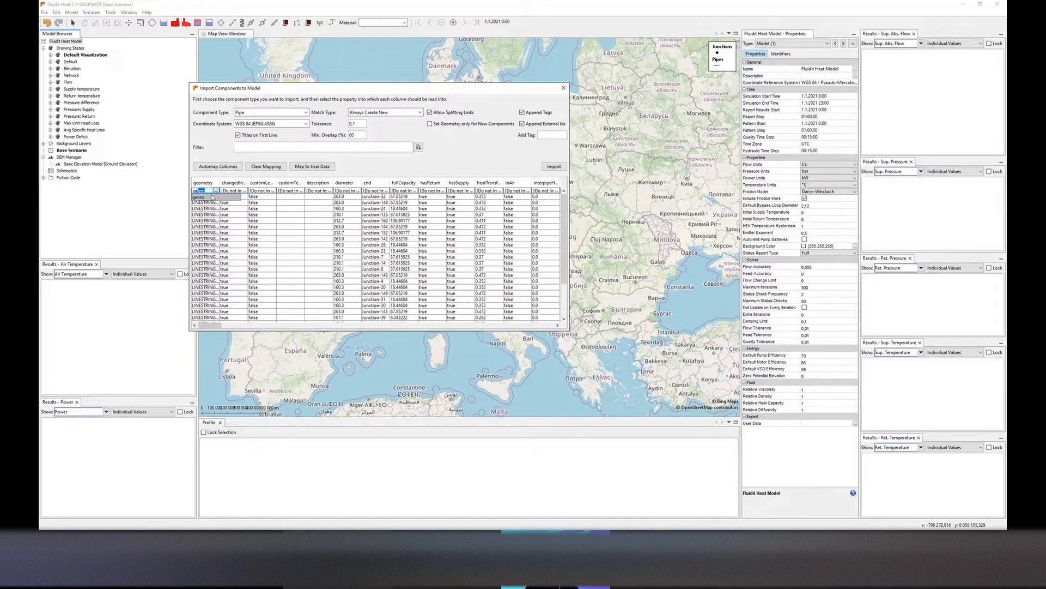
pyautogui.click(212, 197)
pyautogui.click(210, 210)
pyautogui.doubleClick(220, 183)
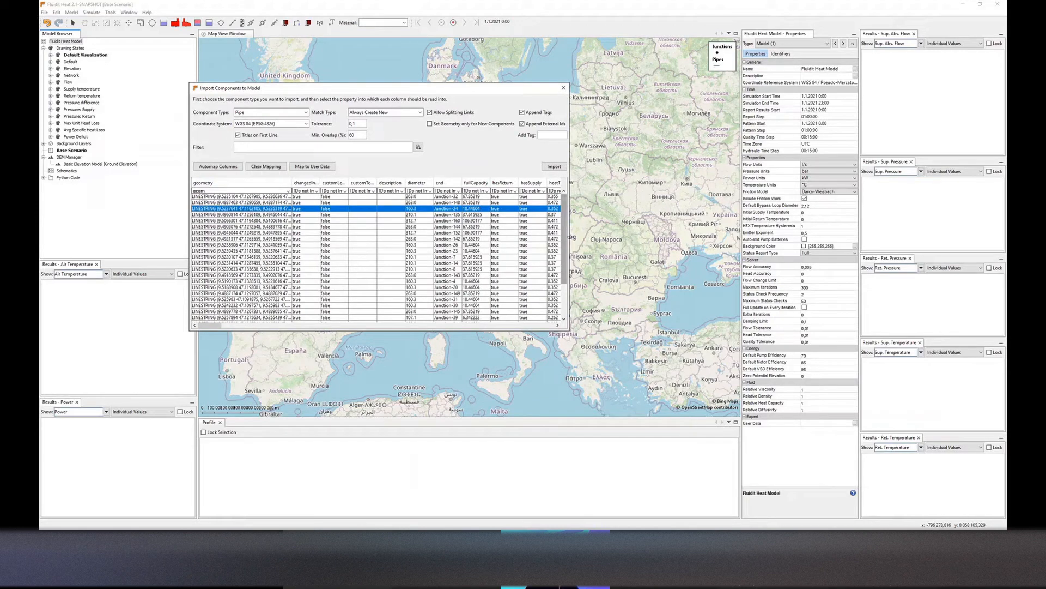
# Map the material column to the material property and run the pipe import
pyautogui.moveTo(570, 237); pyautogui.dragTo(842, 237)
pyautogui.click(687, 191)
pyautogui.write('m')
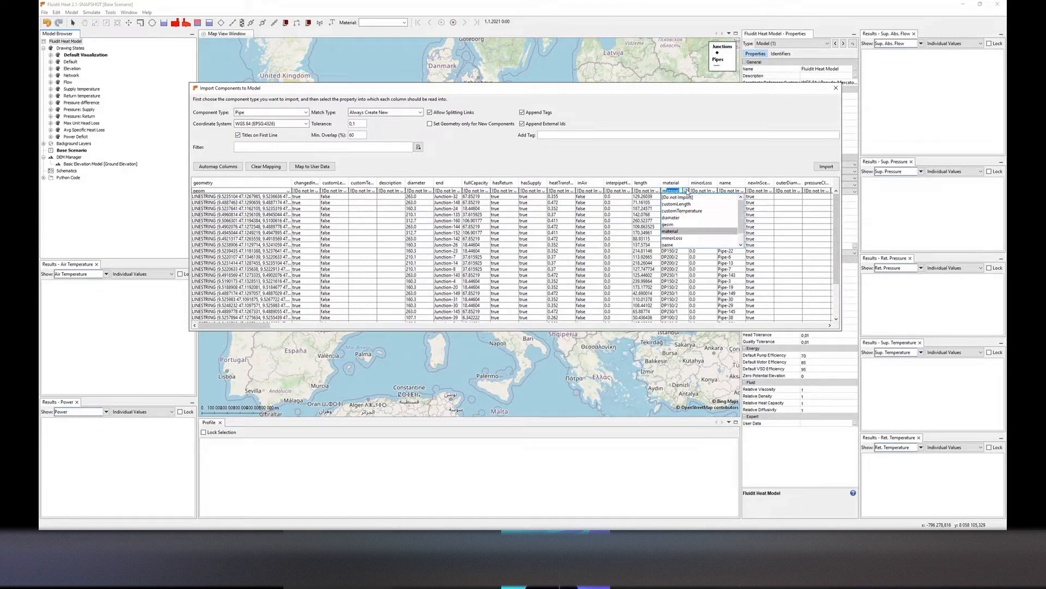
pyautogui.write('a')
pyautogui.click(680, 196)
pyautogui.click(676, 207)
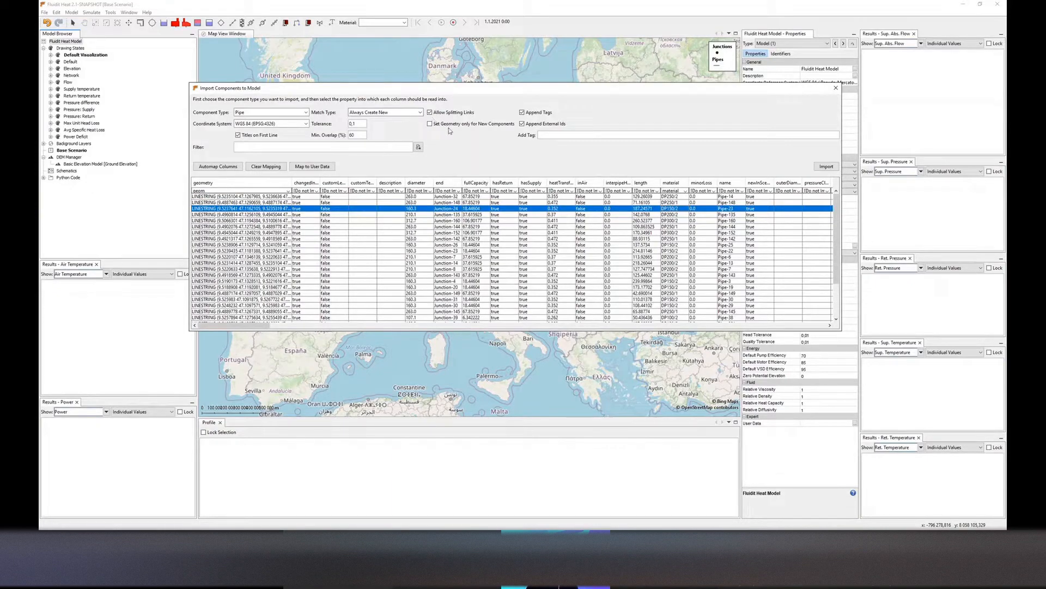
pyautogui.click(827, 166)
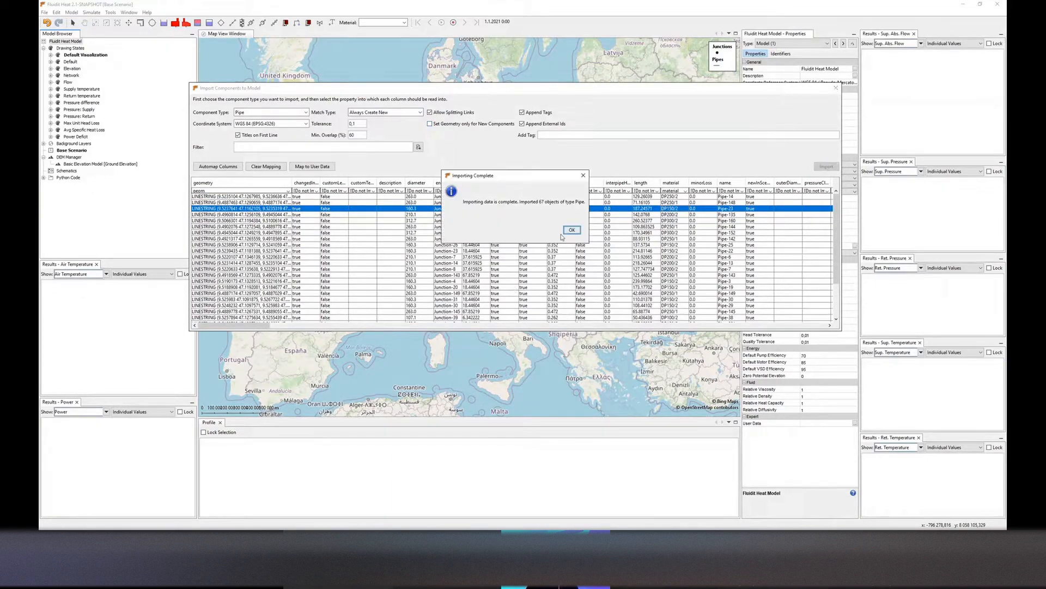
pyautogui.click(572, 229)
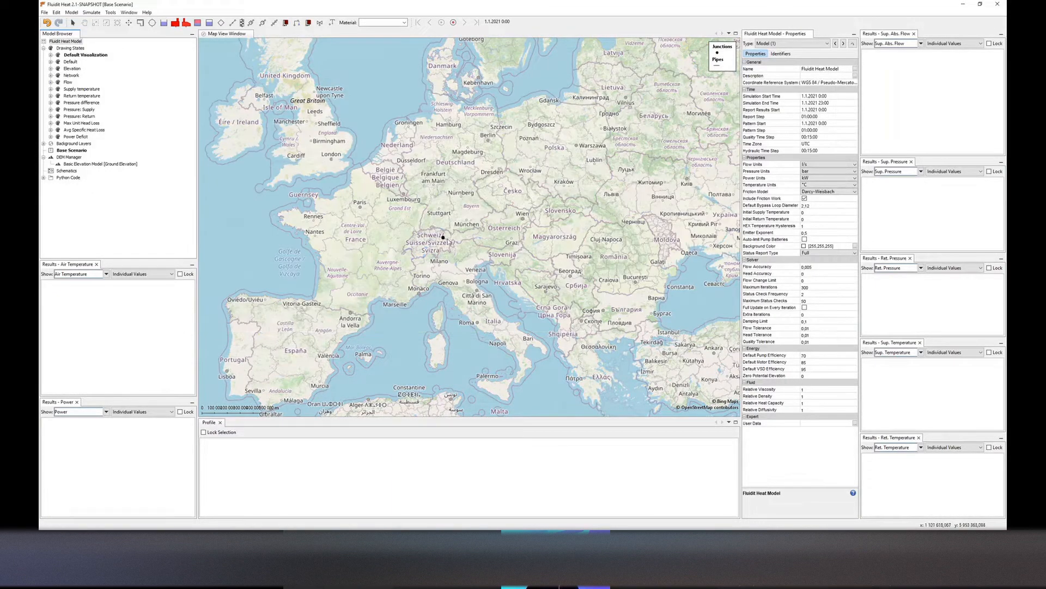
# Zoom the map to inspect the imported pipe network
pyautogui.scroll(10, 443, 237)
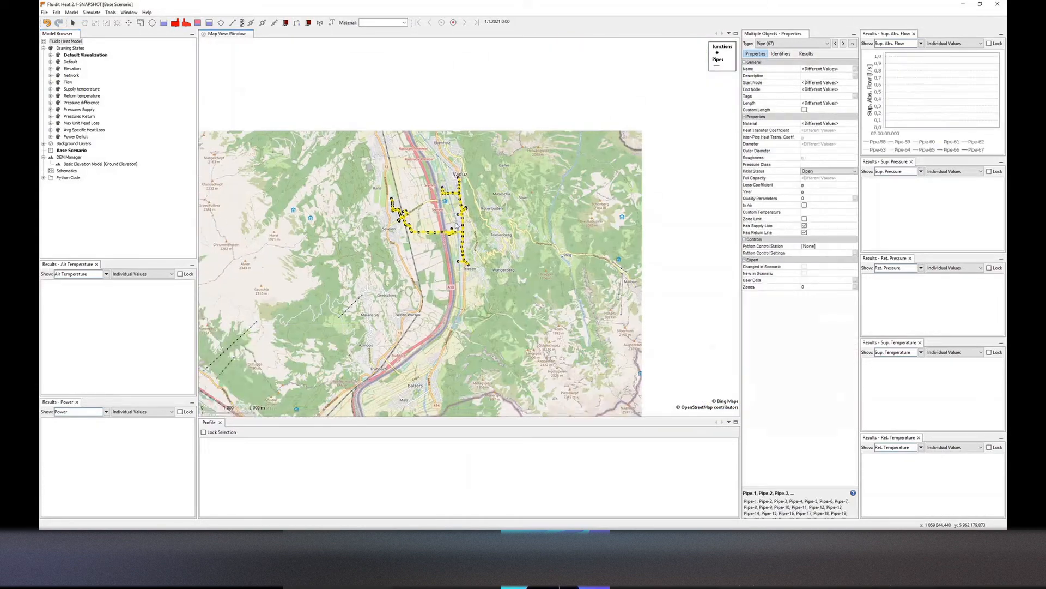
pyautogui.scroll(-3, 457, 226)
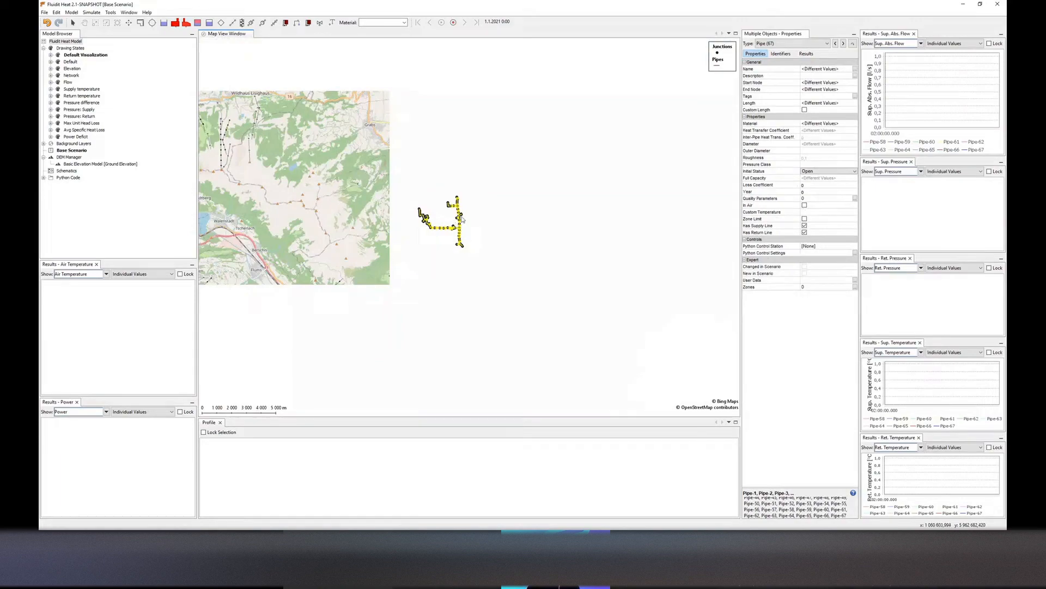
pyautogui.scroll(2, 457, 226)
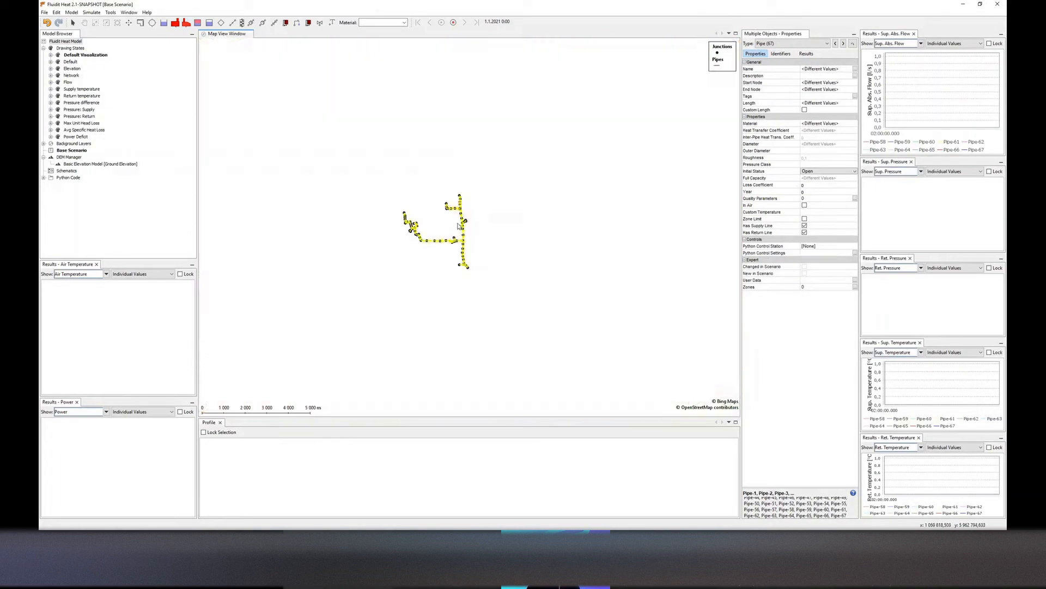
# Activate the Default drawing state to display the network over the aerial background map
pyautogui.scroll(3, 458, 224)
pyautogui.click(457, 224)
pyautogui.scroll(2, 452, 229)
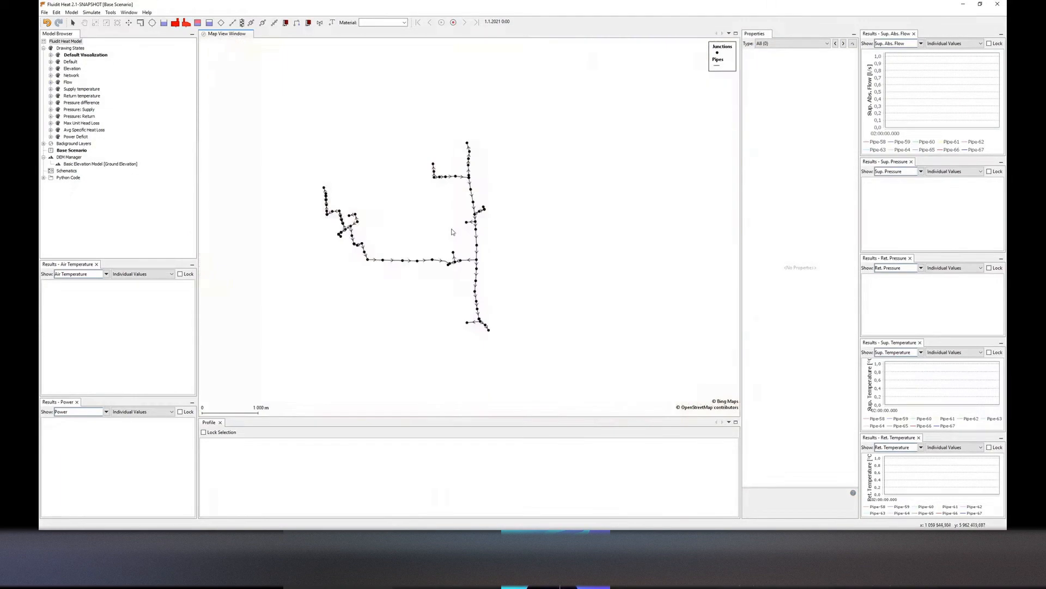
pyautogui.doubleClick(70, 62)
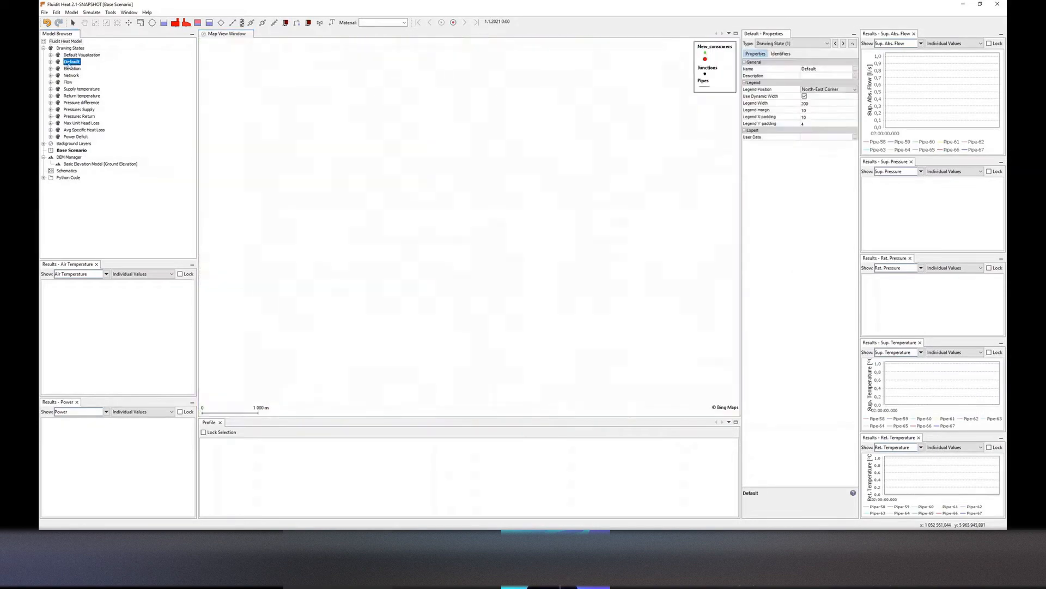
# Start importing components from the file Existing consumers.geojson
pyautogui.click(45, 12)
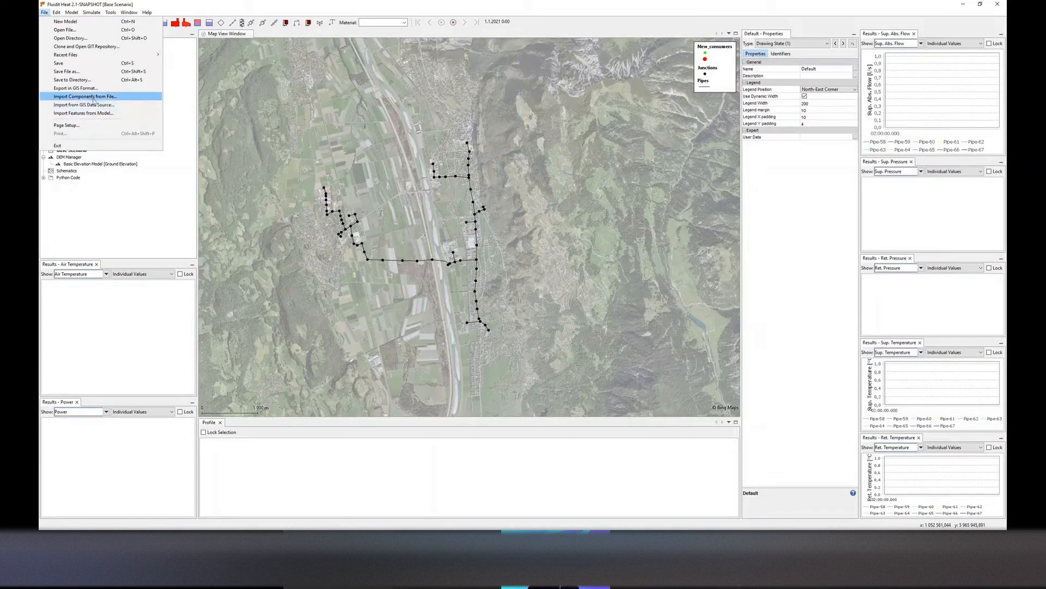
pyautogui.press('Return')
pyautogui.click(473, 213)
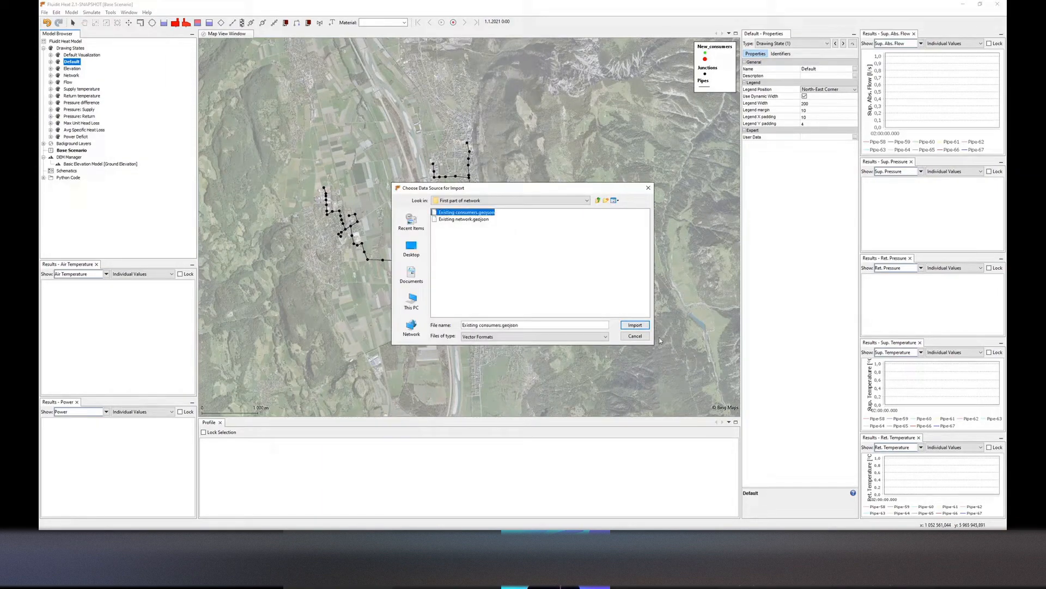
pyautogui.click(636, 326)
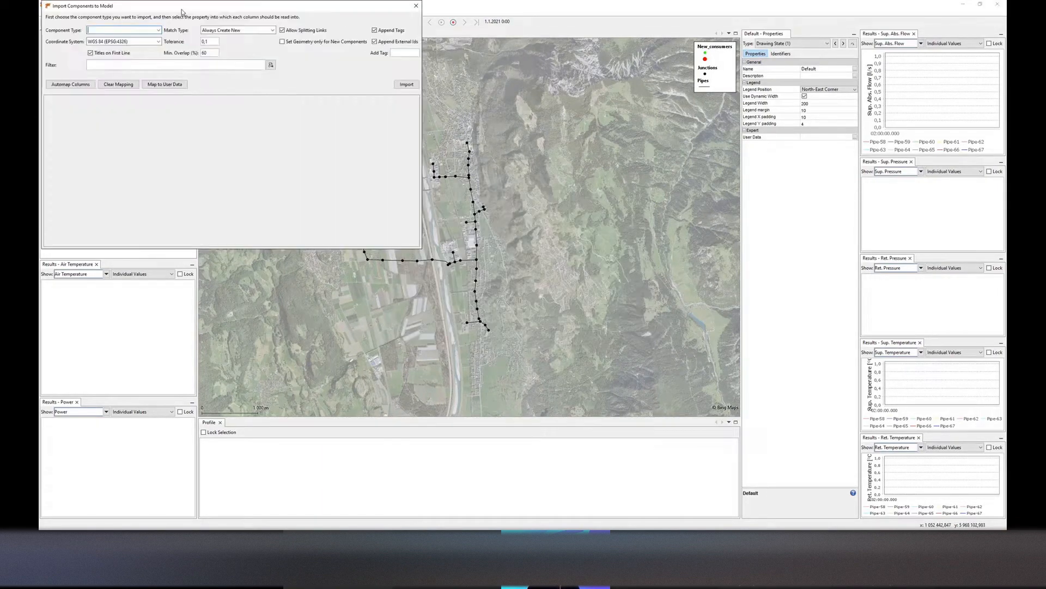
# Set the import component type to Closed Demand and map the geometry column to the geom property
pyautogui.write('Closed Demand')
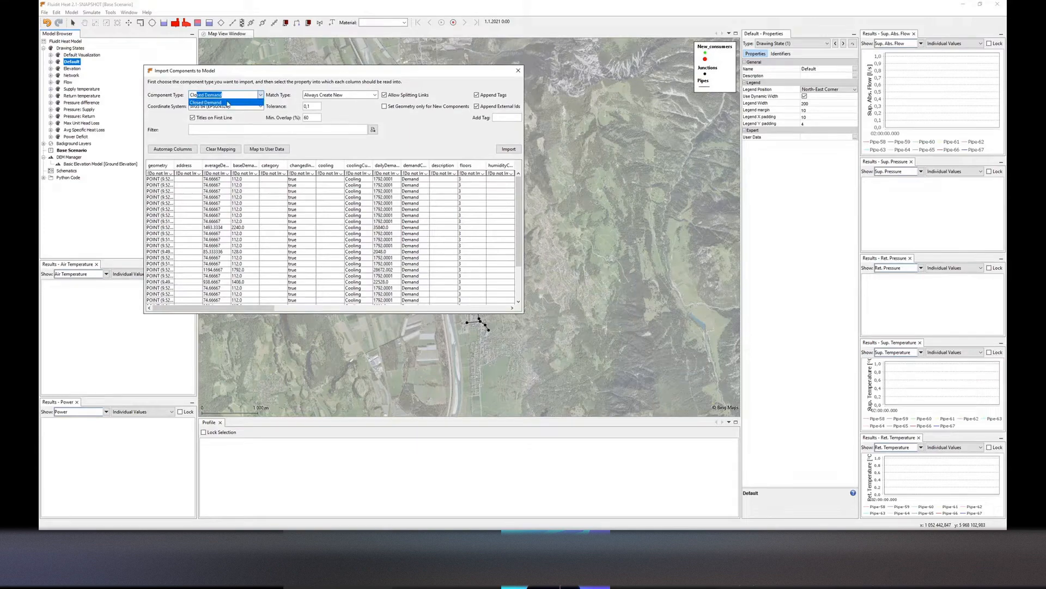
pyautogui.click(228, 103)
pyautogui.click(167, 174)
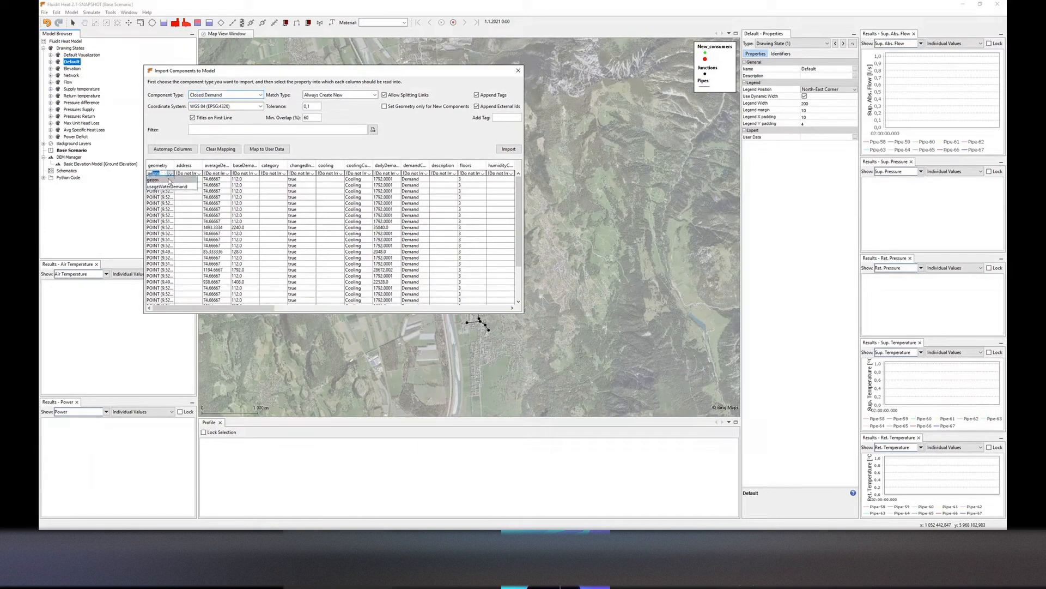
pyautogui.click(168, 180)
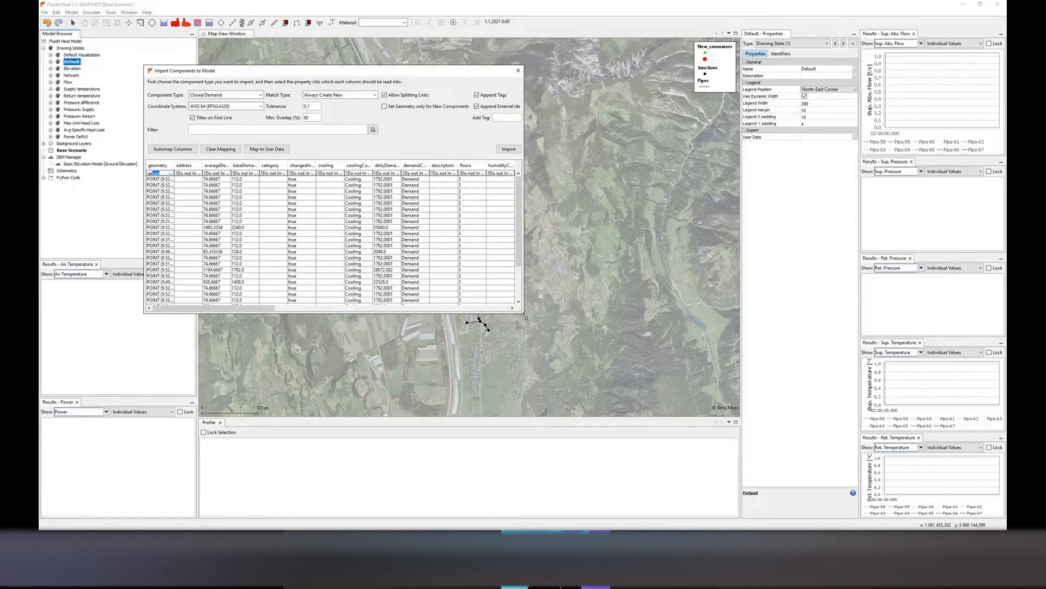
# Enlarge the import dialog and map the baseDemand column to the baseDemand property
pyautogui.moveTo(524, 315); pyautogui.dragTo(747, 396)
pyautogui.moveTo(586, 77); pyautogui.dragTo(661, 102)
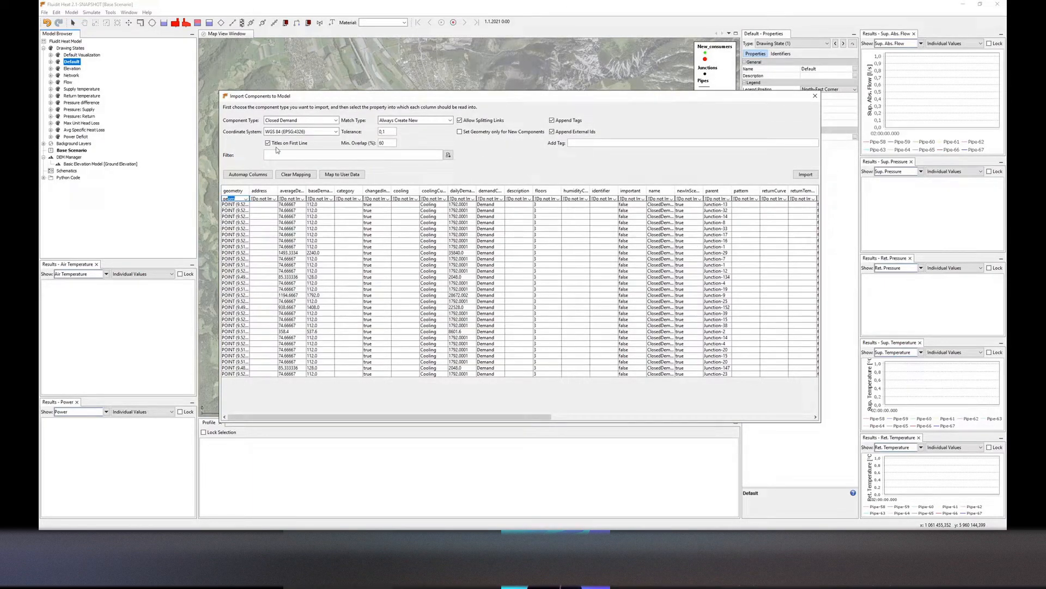
pyautogui.moveTo(250, 191); pyautogui.dragTo(268, 191)
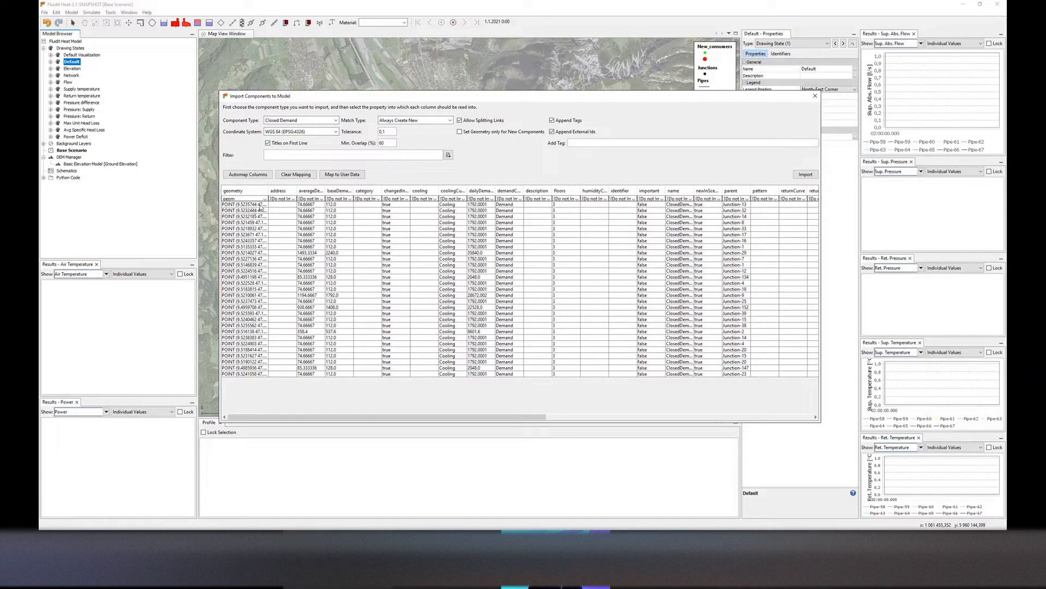
pyautogui.click(352, 200)
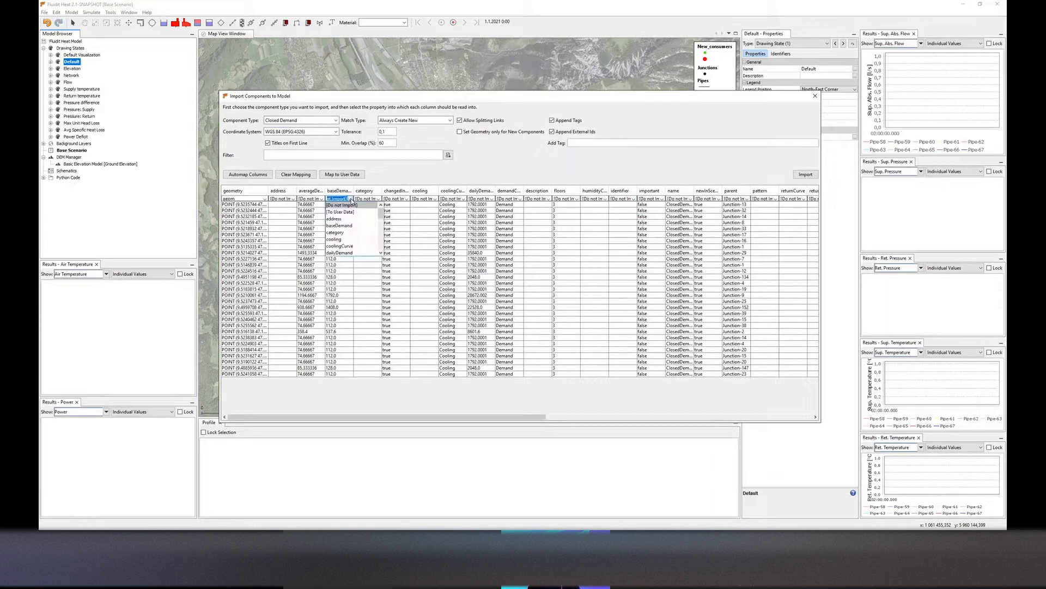
pyautogui.click(345, 216)
pyautogui.click(345, 211)
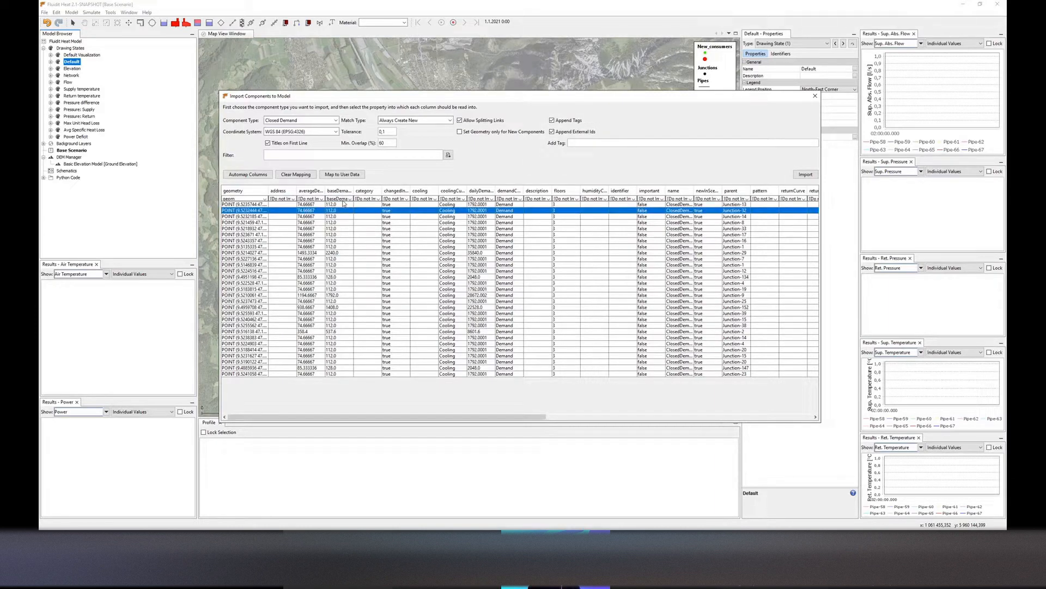
# Map the coolingCurve column to the cooling curve property
pyautogui.click(464, 200)
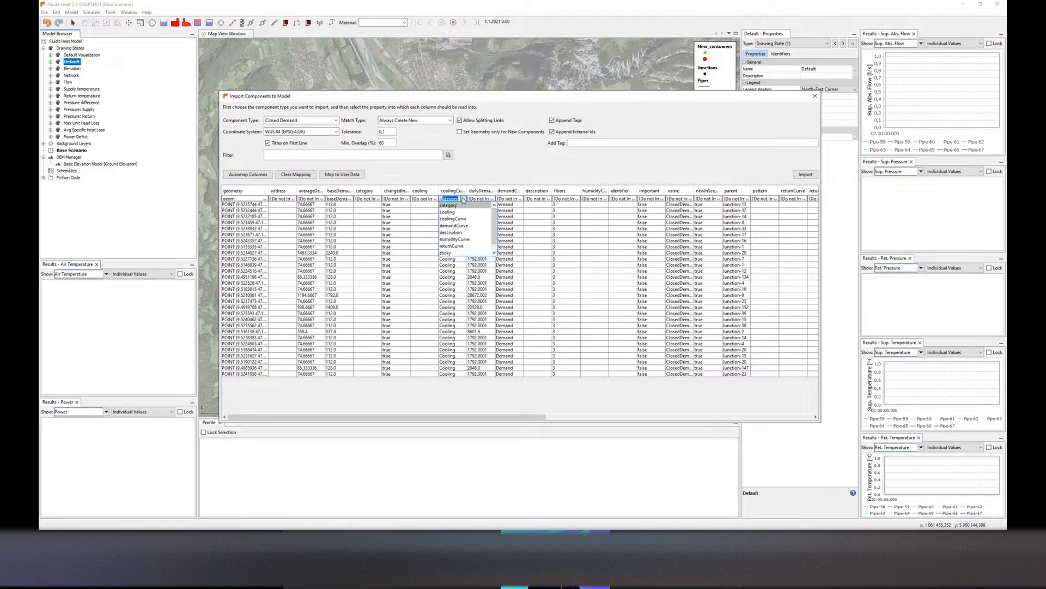
pyautogui.write('cooling')
pyautogui.click(460, 213)
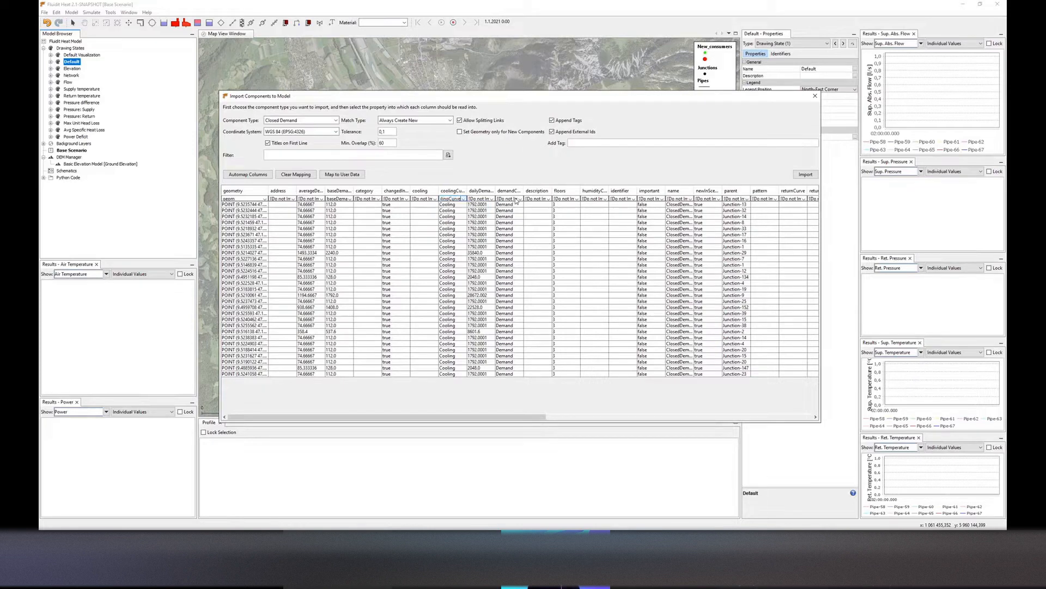
# Map the demandCurve column to the demand curve property and run the consumer import
pyautogui.click(517, 199)
pyautogui.write('demandCu')
pyautogui.click(517, 219)
pyautogui.click(515, 223)
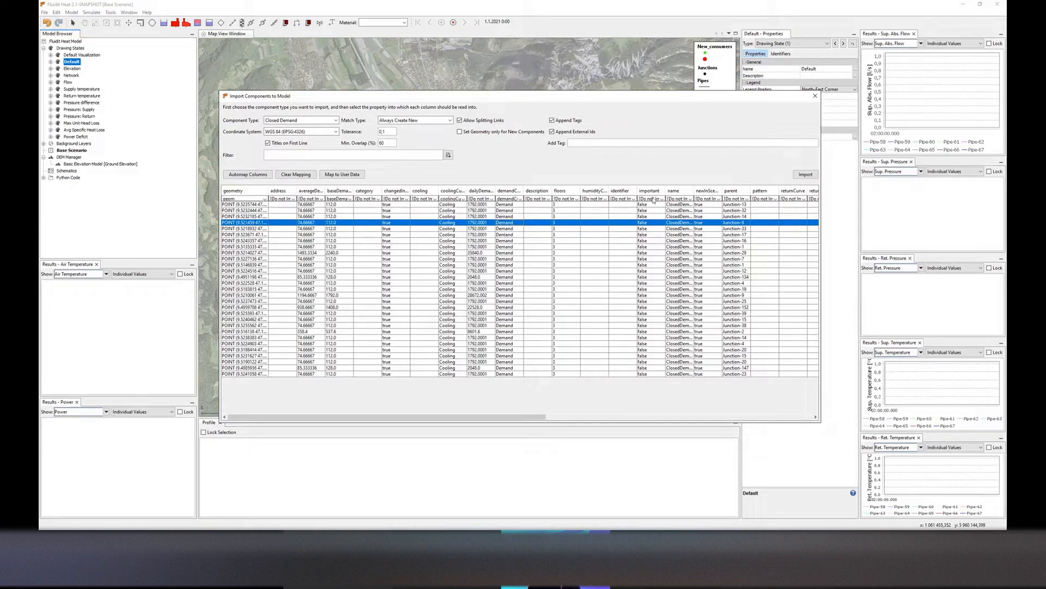
pyautogui.click(805, 174)
pyautogui.click(588, 279)
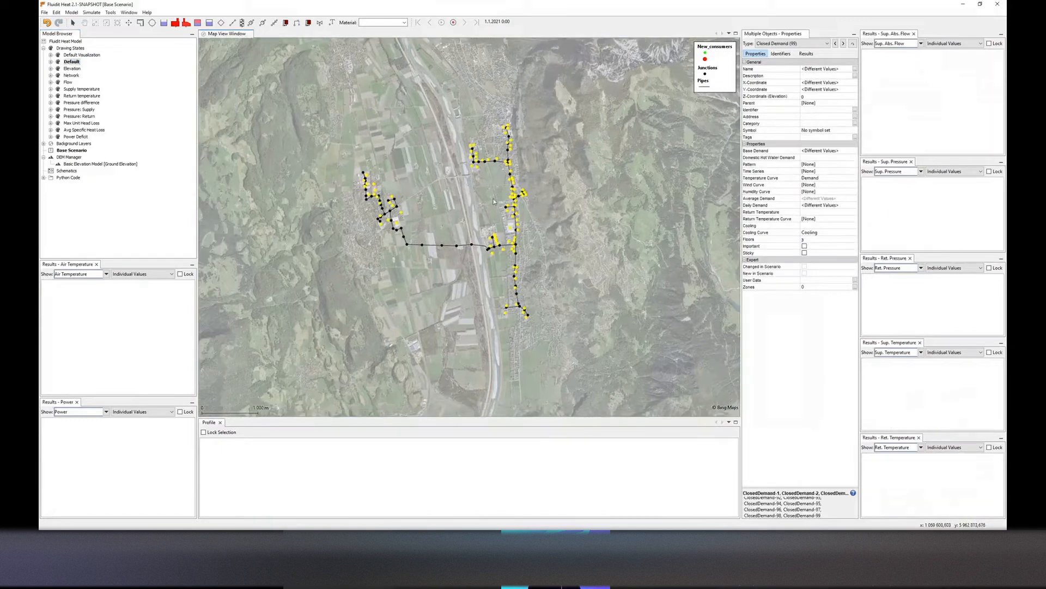
# Zoom in and inspect the properties of individual imported consumers on the map
pyautogui.click(506, 230)
pyautogui.scroll(2, 507, 230)
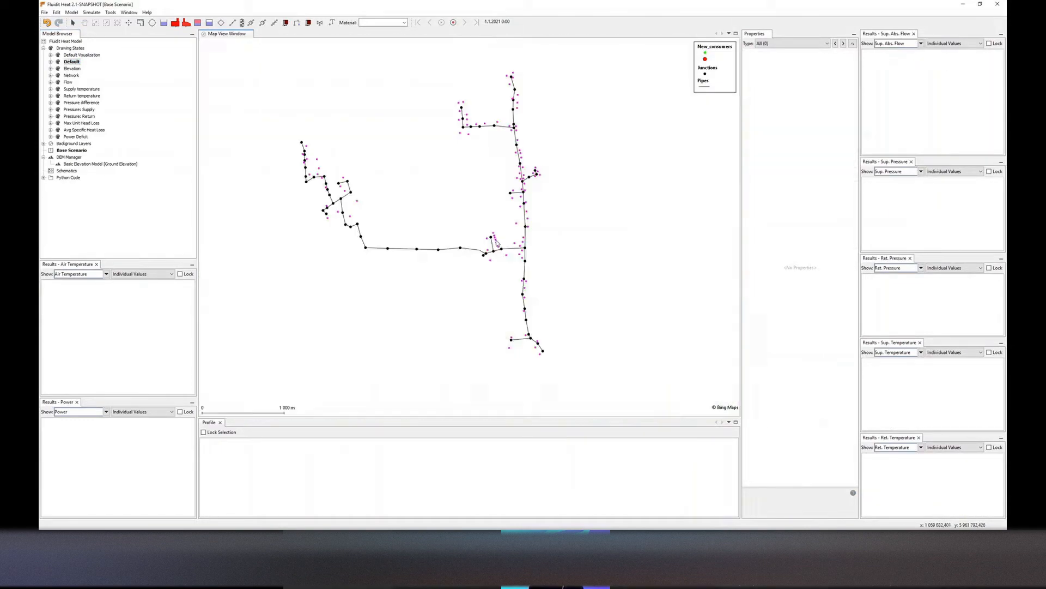
pyautogui.click(495, 240)
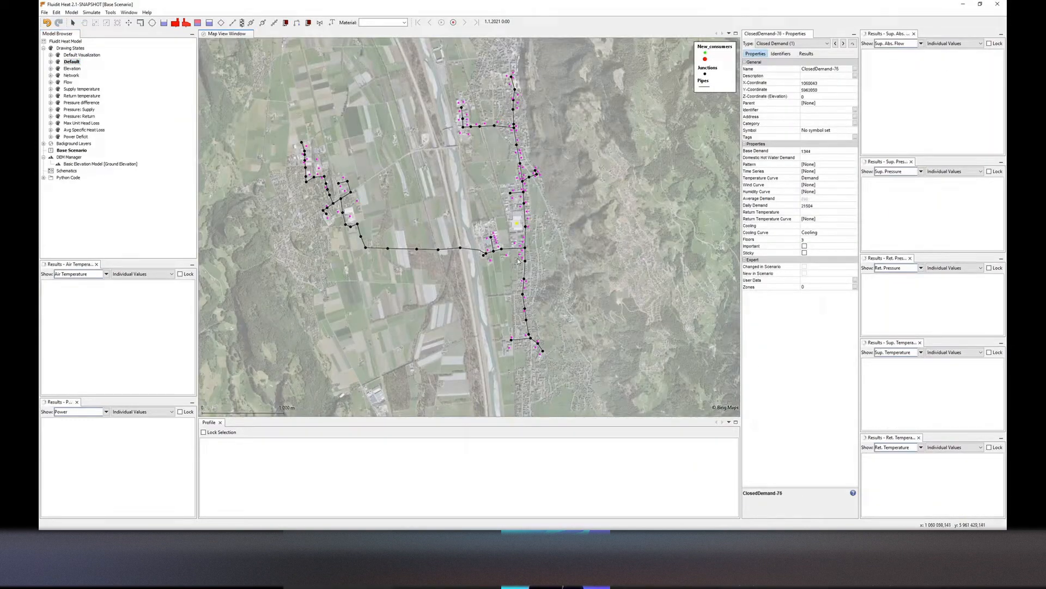
pyautogui.click(521, 255)
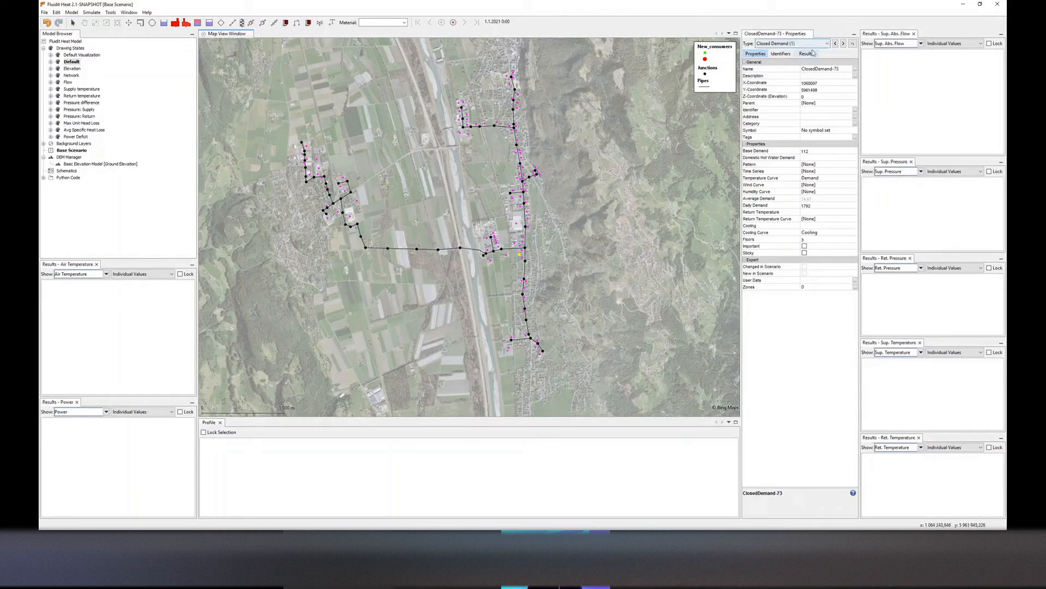
pyautogui.click(606, 186)
pyautogui.click(111, 12)
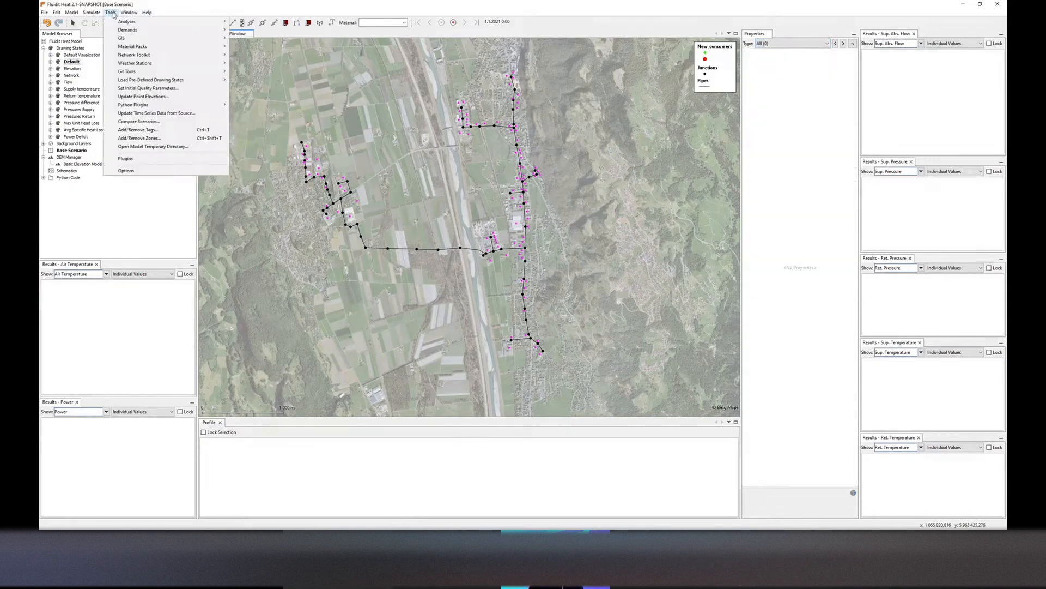
pyautogui.moveTo(139, 31)
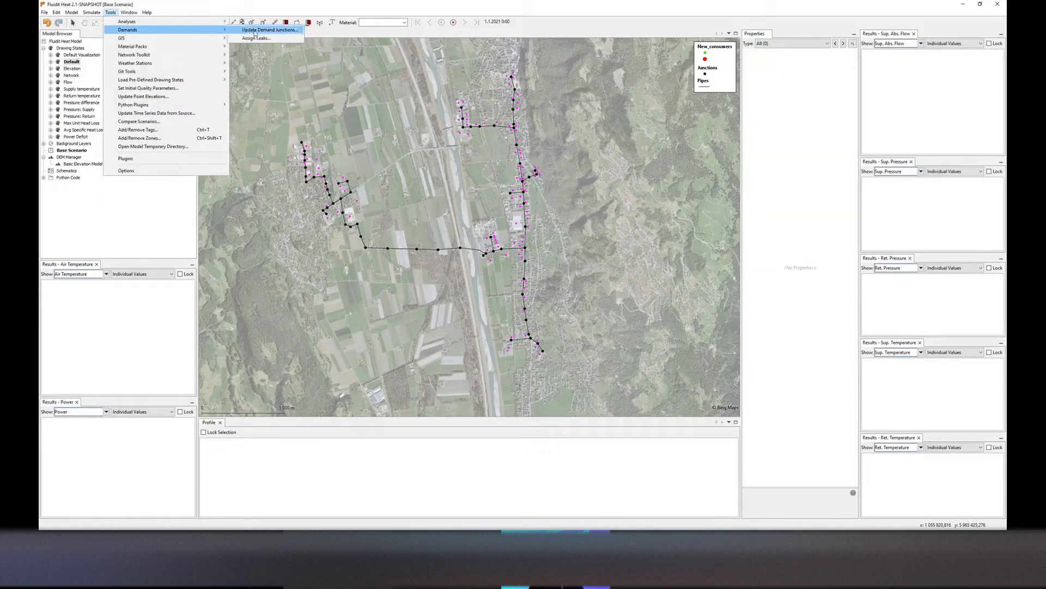
pyautogui.scroll(6, 356, 203)
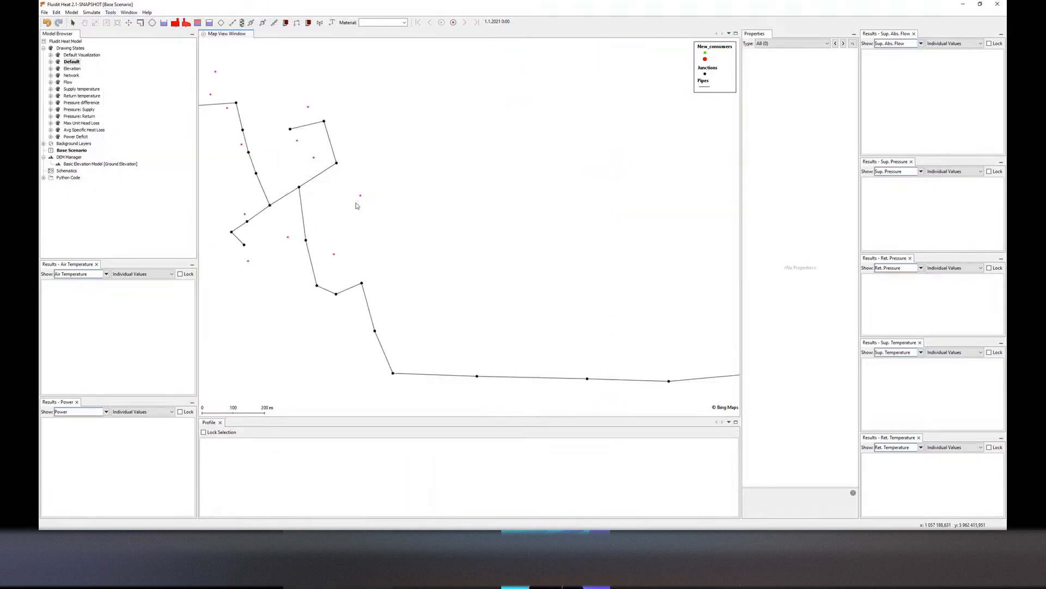
# Run Update Demand Junctions to connect the consumers to the pipe network
pyautogui.click(110, 12)
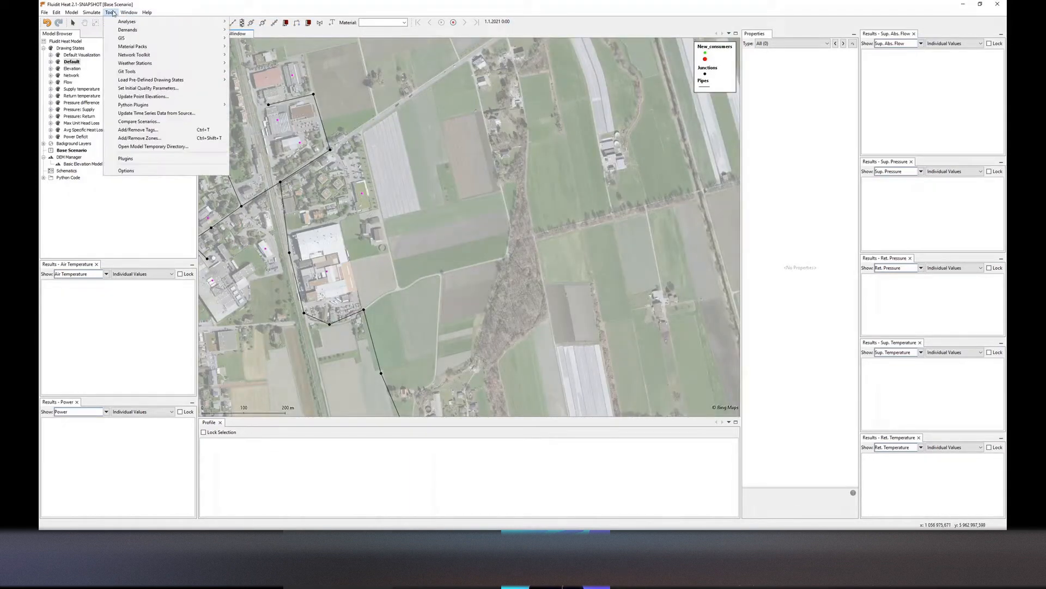
pyautogui.moveTo(182, 31)
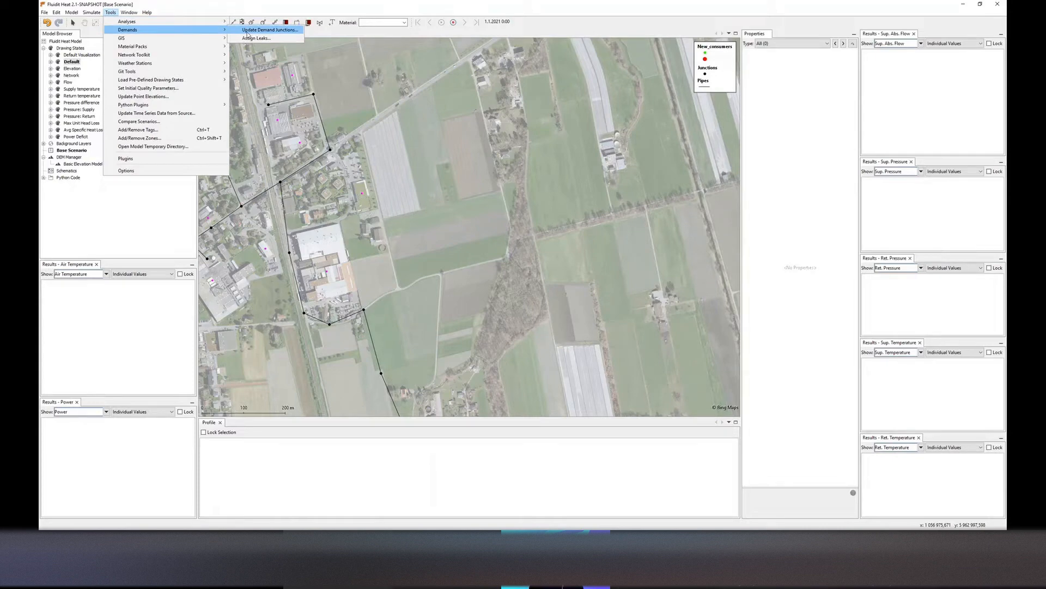
pyautogui.click(247, 31)
# Hide the Bing Aerial background layer to check the consumer connections
pyautogui.scroll(-3, 349, 195)
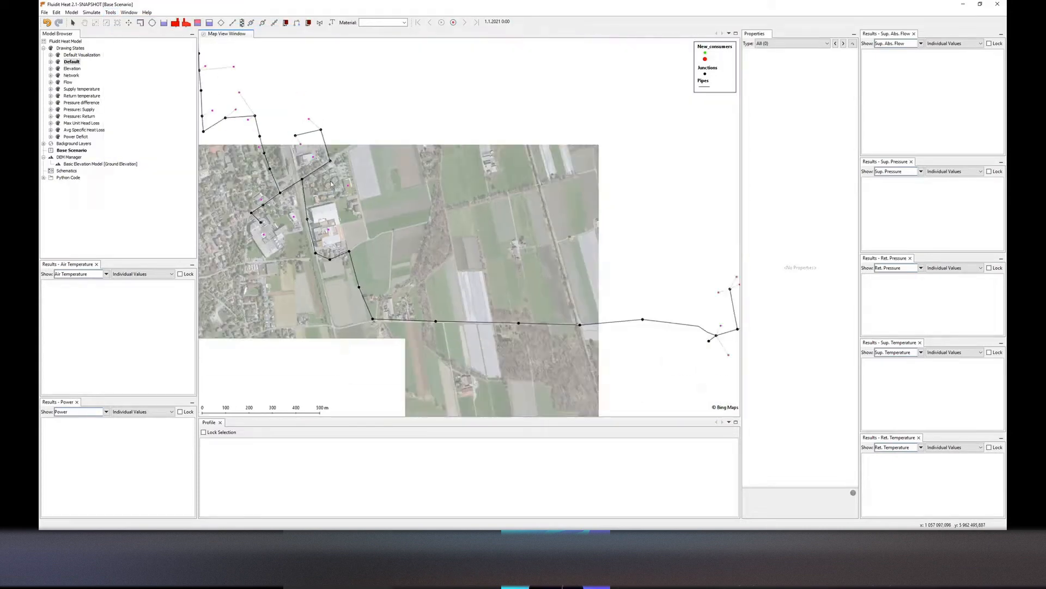
pyautogui.moveTo(331, 184); pyautogui.dragTo(256, 164)
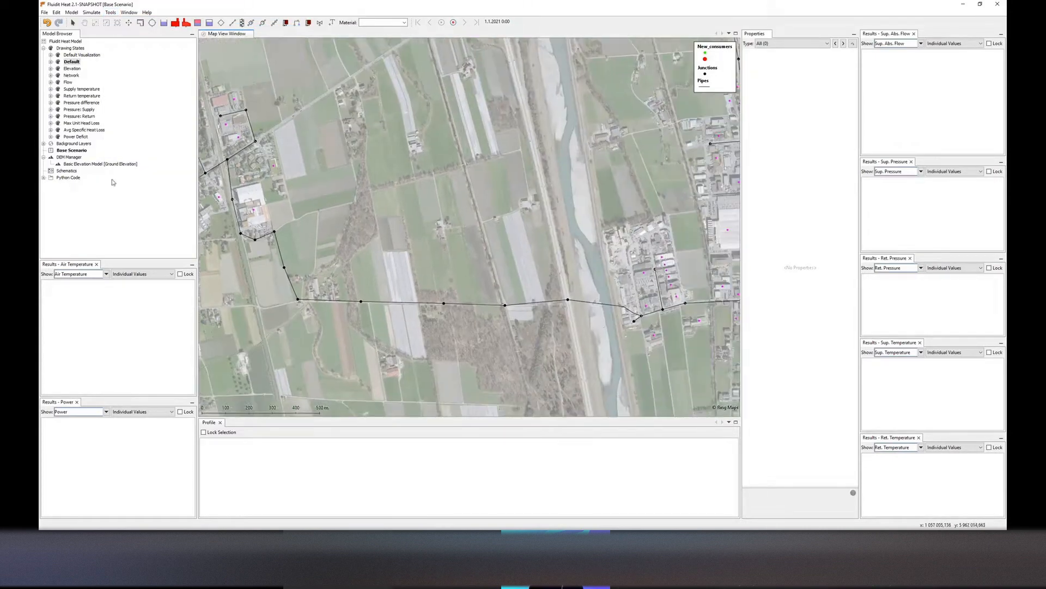
pyautogui.click(44, 143)
pyautogui.doubleClick(73, 164)
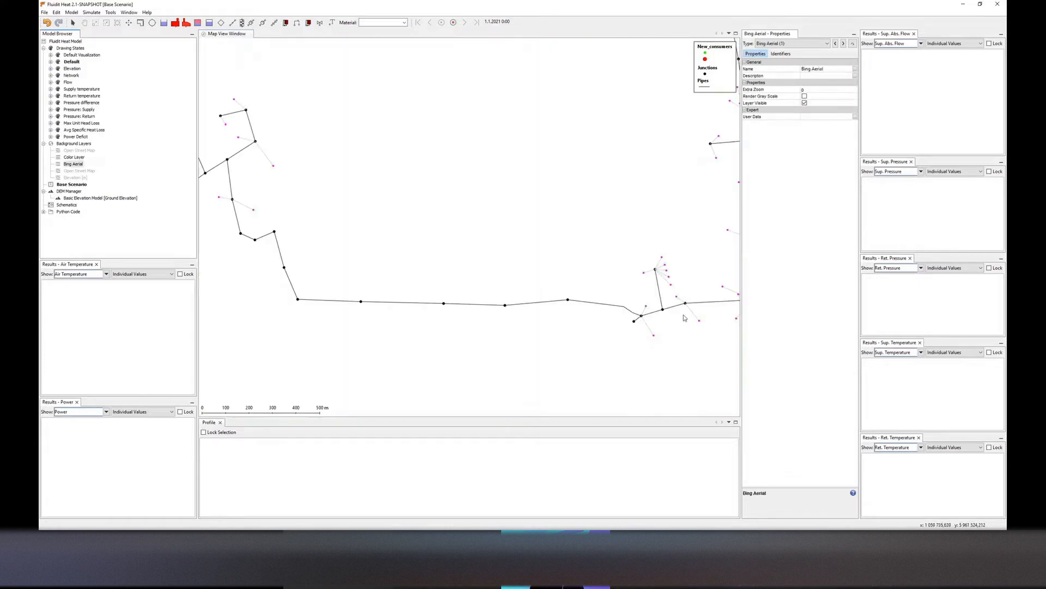
# Turn the Bing Aerial background layer back on
pyautogui.moveTo(680, 278); pyautogui.dragTo(574, 286)
pyautogui.scroll(-2, 583, 251)
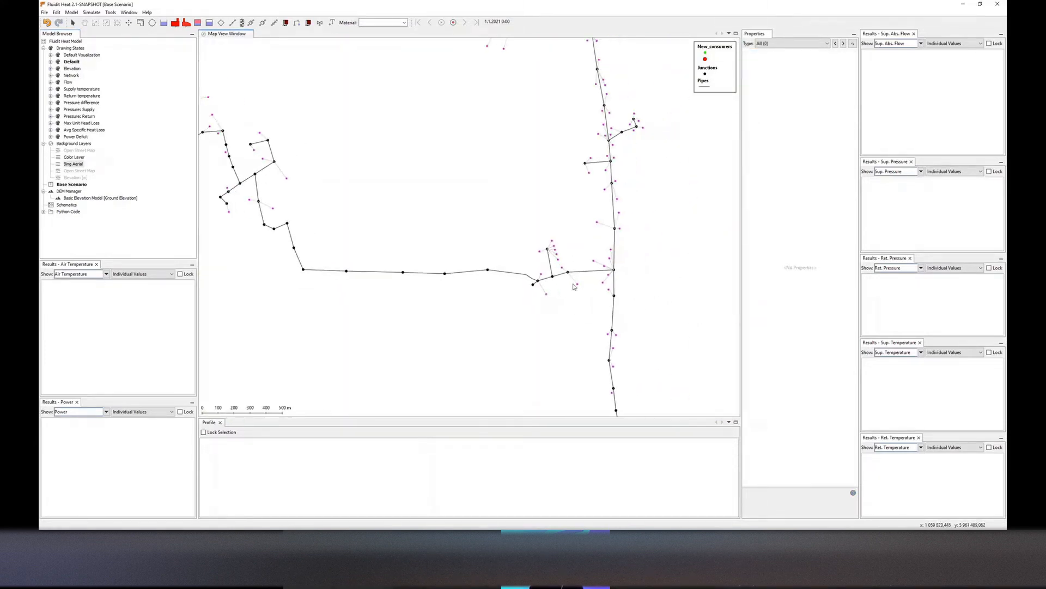
pyautogui.click(72, 165)
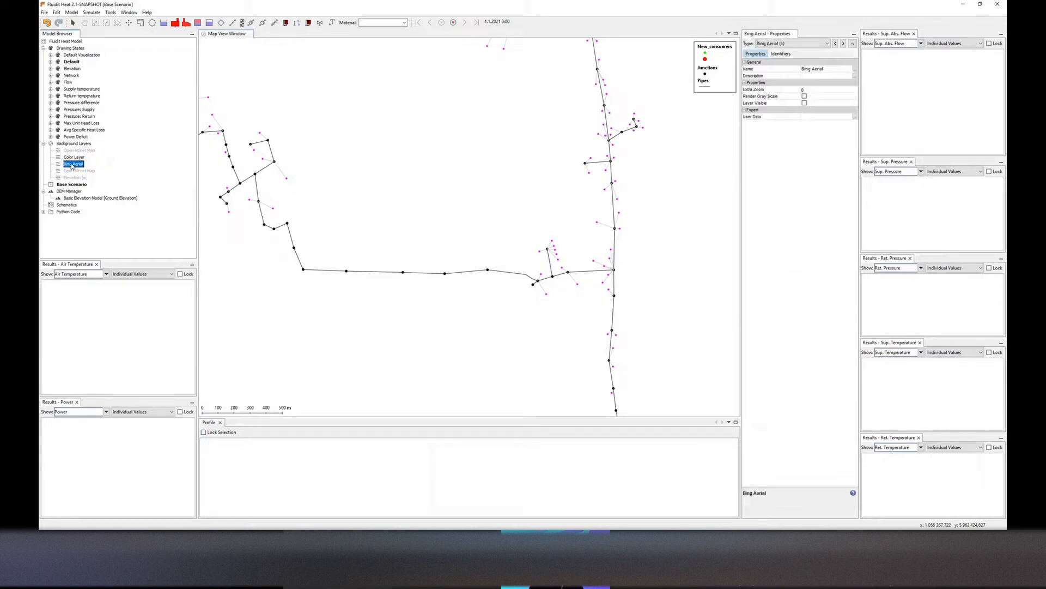
pyautogui.doubleClick(71, 165)
# Convert the junction where the transmission line meets the eastern network into a Main Plant
pyautogui.scroll(-3, 572, 241)
pyautogui.moveTo(567, 240); pyautogui.dragTo(508, 240)
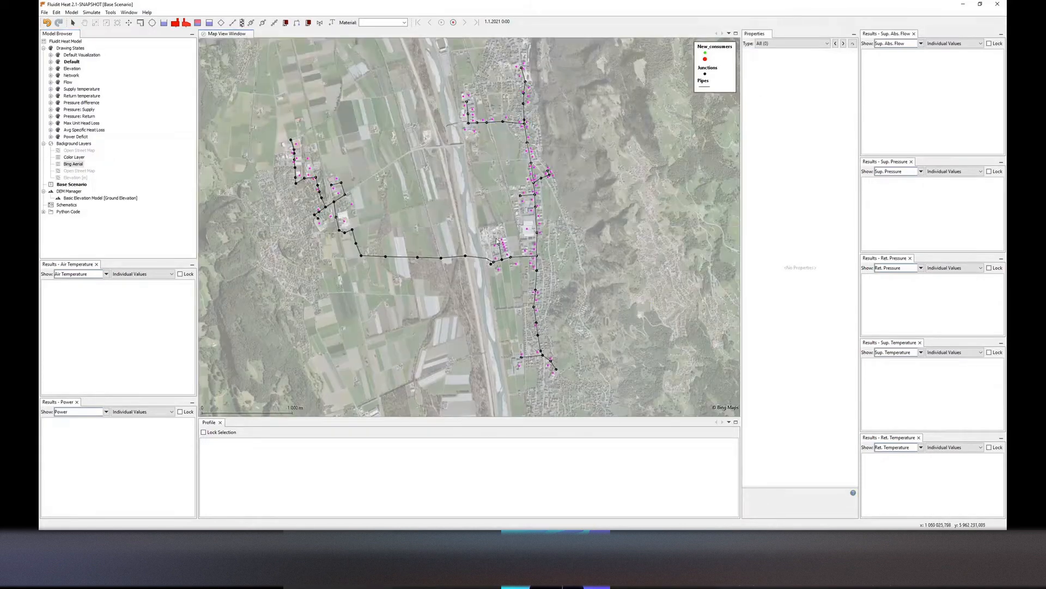
pyautogui.rightClick(490, 265)
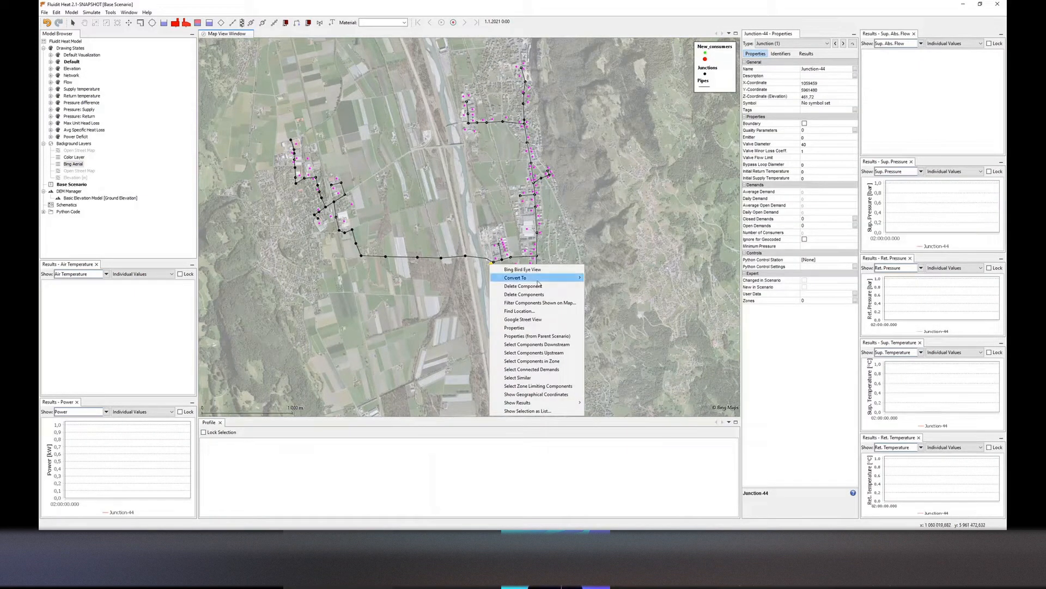
pyautogui.moveTo(573, 279)
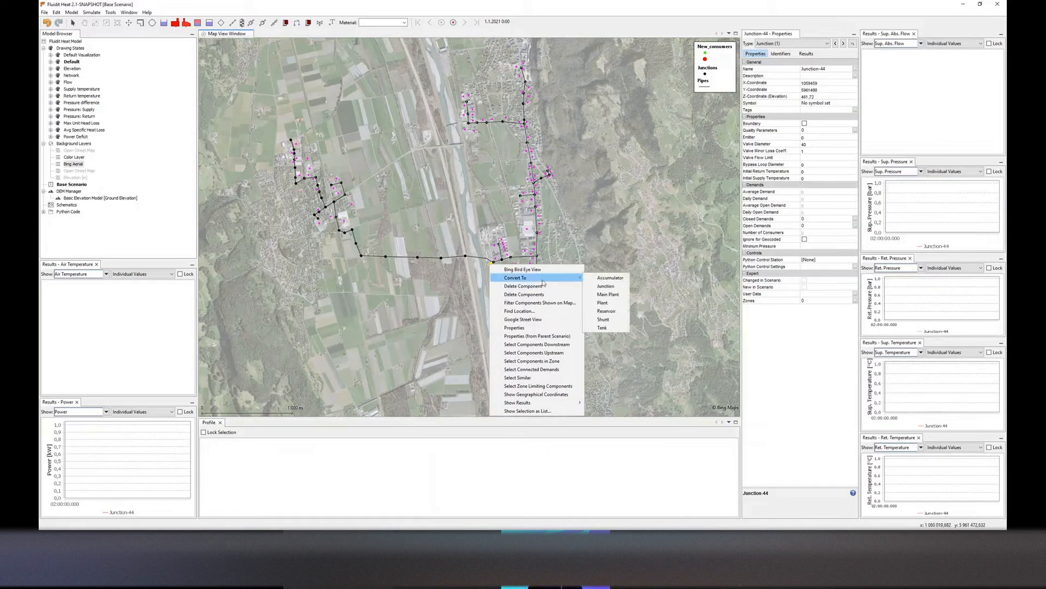
pyautogui.click(609, 296)
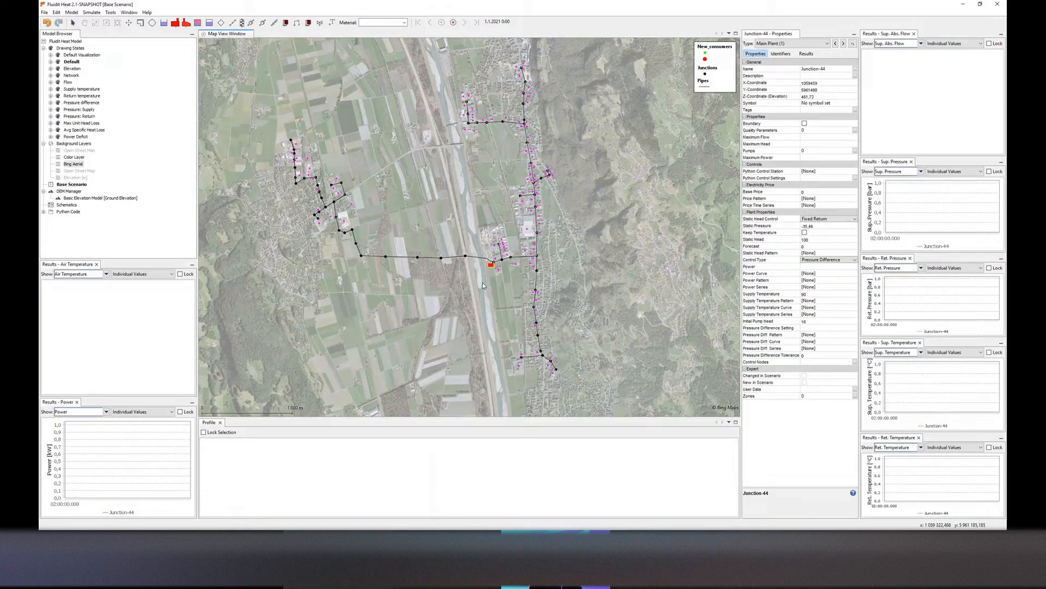
pyautogui.moveTo(483, 293); pyautogui.dragTo(474, 297)
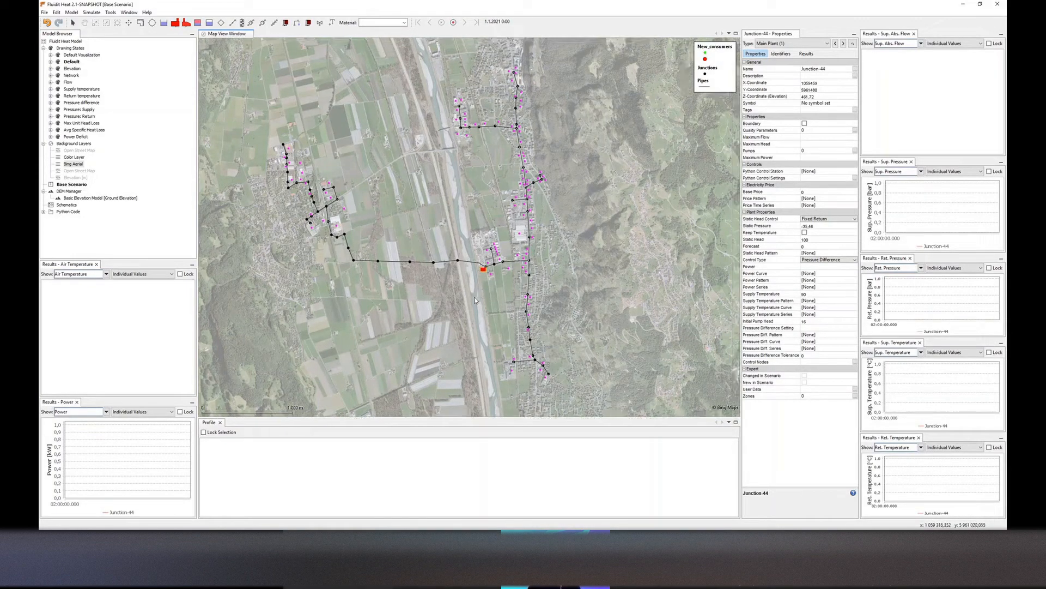
pyautogui.moveTo(497, 252); pyautogui.dragTo(484, 252)
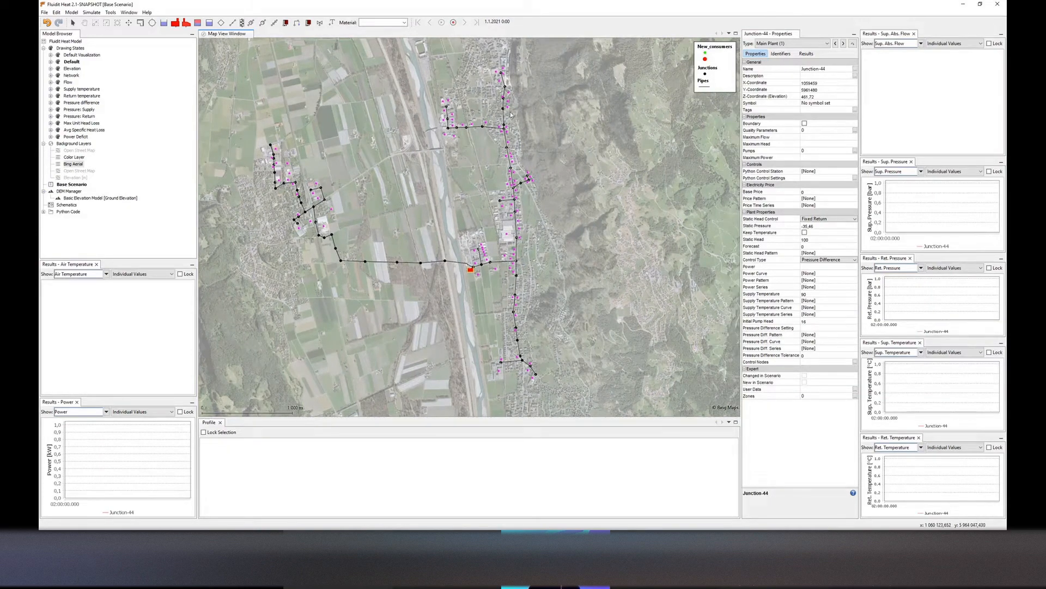
# Switch to the Elevation drawing state and inspect the elevations of several junctions and the main plant
pyautogui.moveTo(510, 115); pyautogui.dragTo(500, 130)
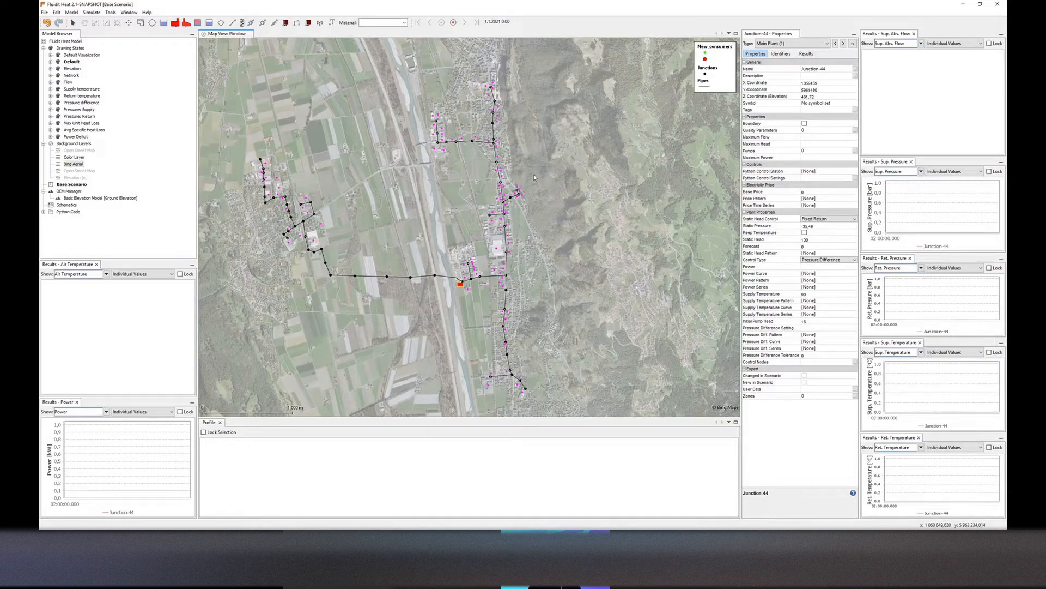
pyautogui.scroll(-1, 543, 176)
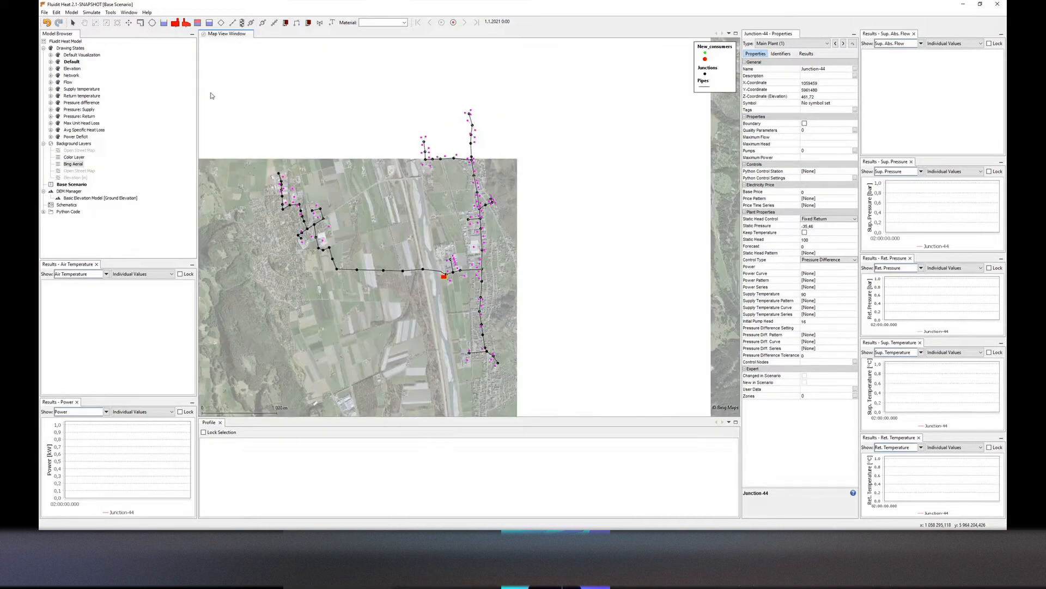
pyautogui.doubleClick(72, 69)
pyautogui.click(557, 214)
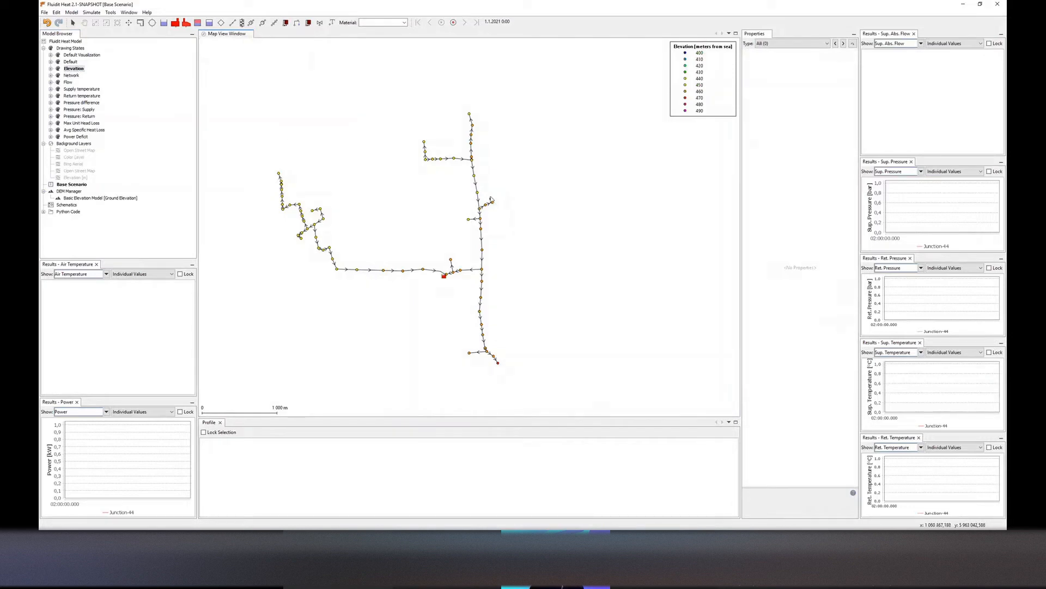
pyautogui.click(472, 158)
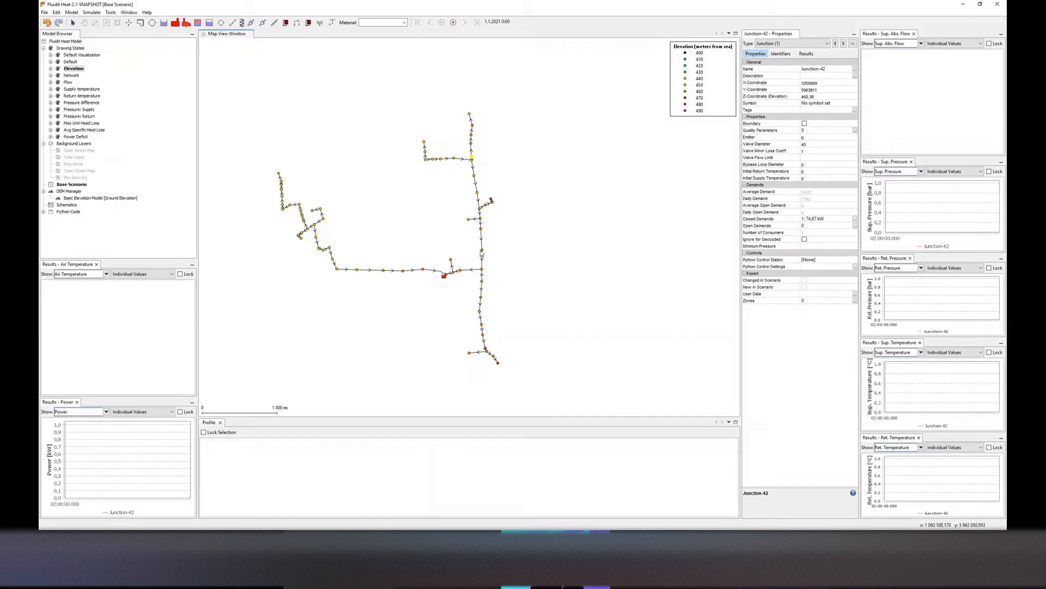
pyautogui.click(481, 250)
pyautogui.click(497, 362)
pyautogui.click(444, 276)
# Switch to the Flow drawing state and set the main plant's static pressure to 3
pyautogui.click(68, 82)
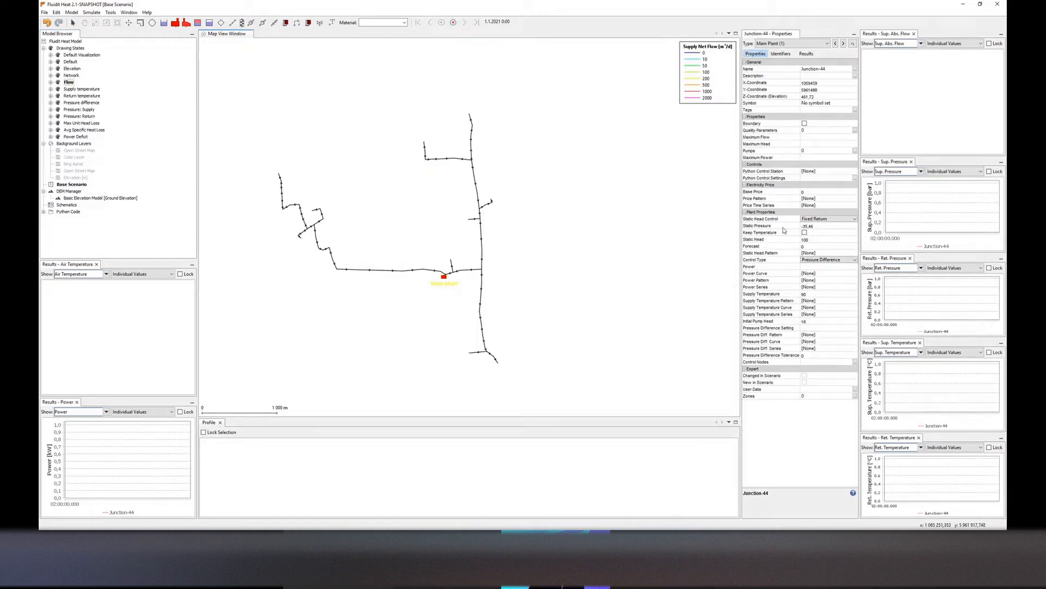
pyautogui.click(823, 226)
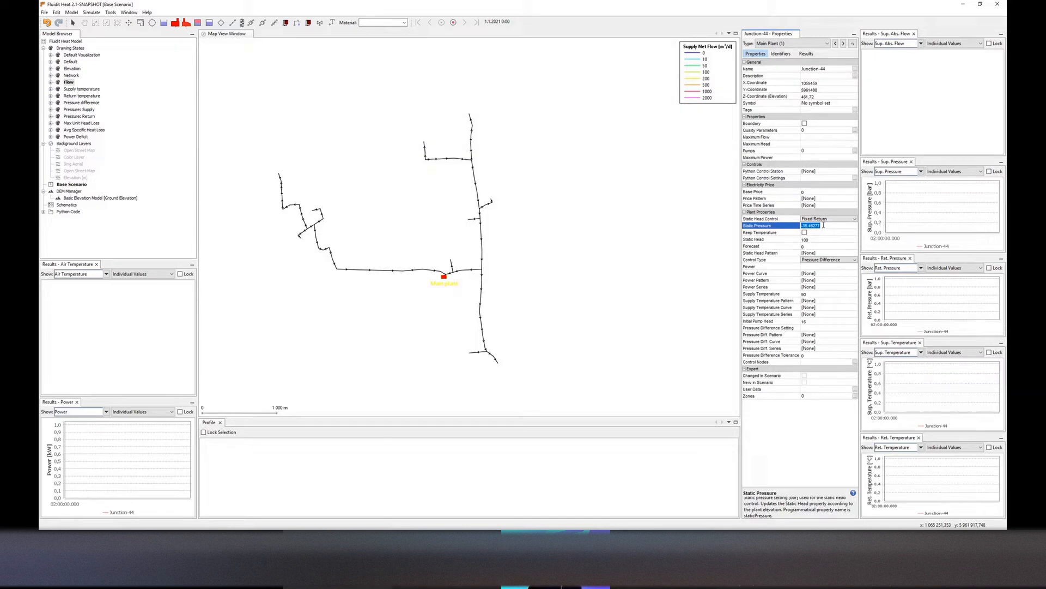
pyautogui.write('3')
pyautogui.press('Return')
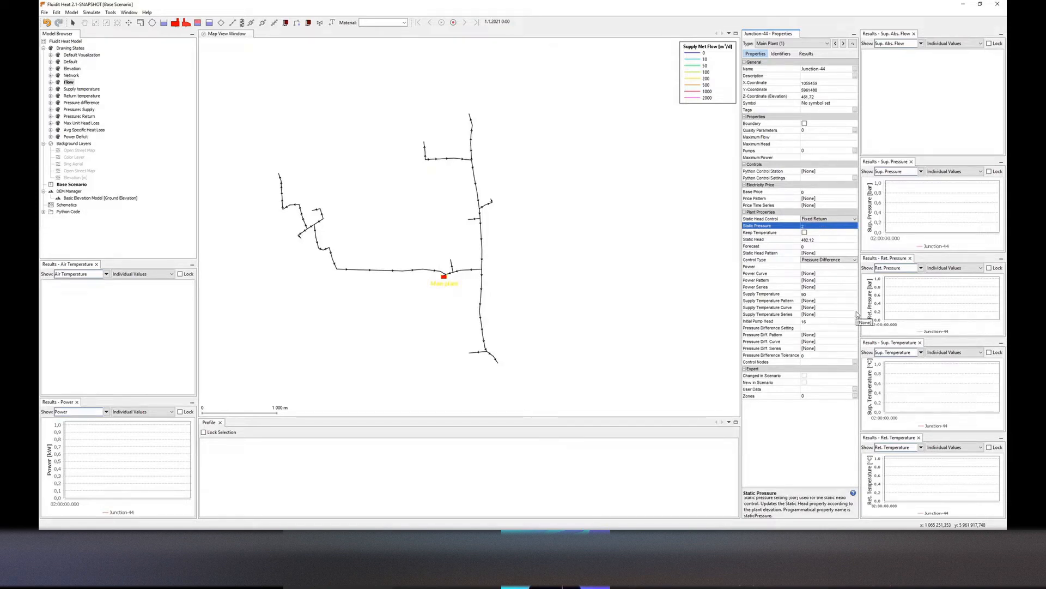
# Set the main plant's supply temperature curve to SupplyTemperature
pyautogui.click(855, 314)
pyautogui.click(854, 308)
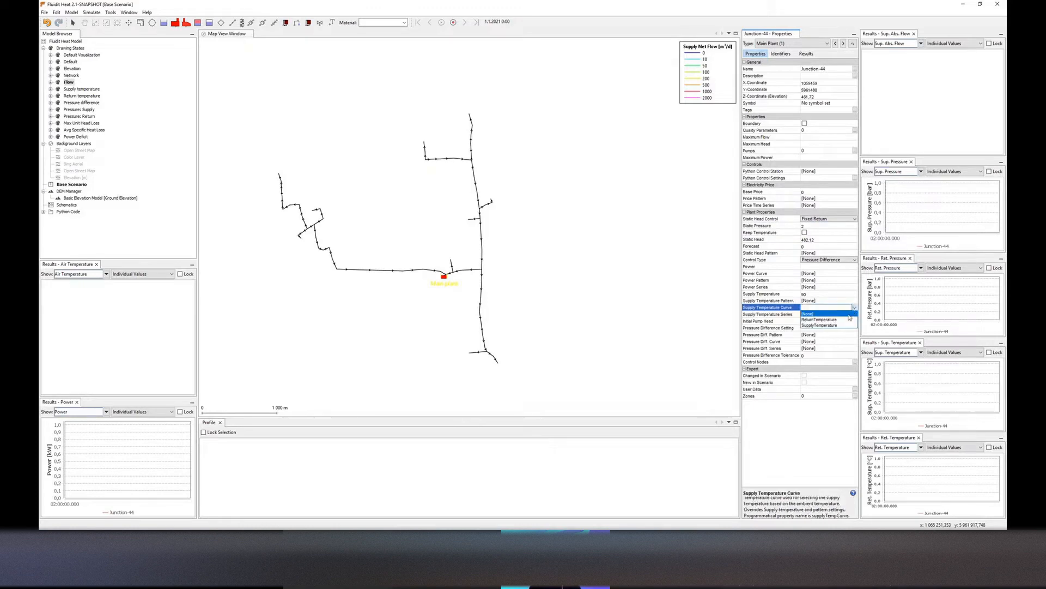
pyautogui.click(844, 326)
pyautogui.press('Return')
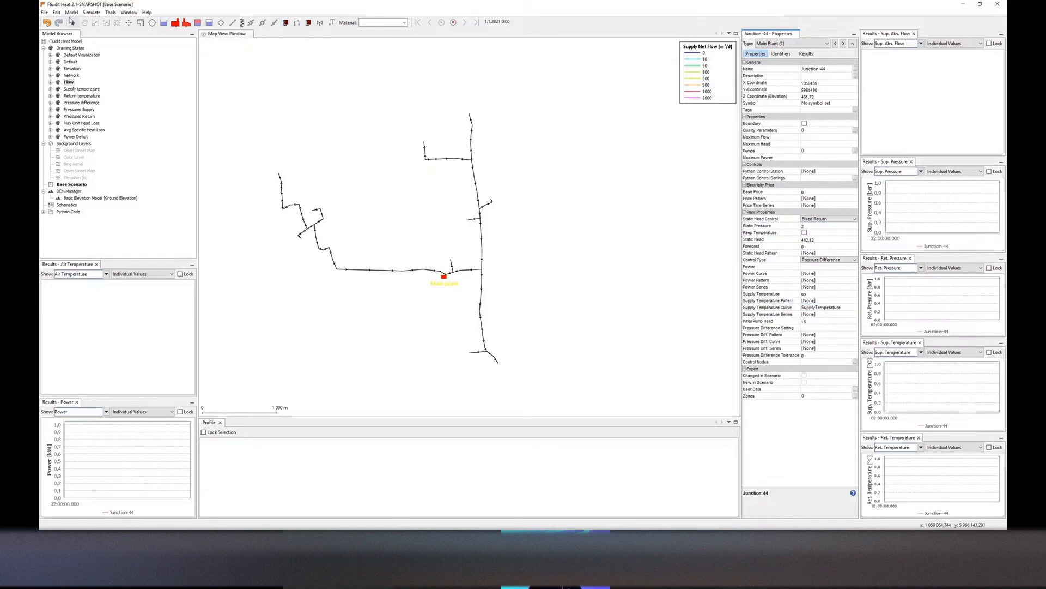
# Open the Curves editor and review the SupplyTemperature and Demand curves before returning to the map
pyautogui.click(72, 12)
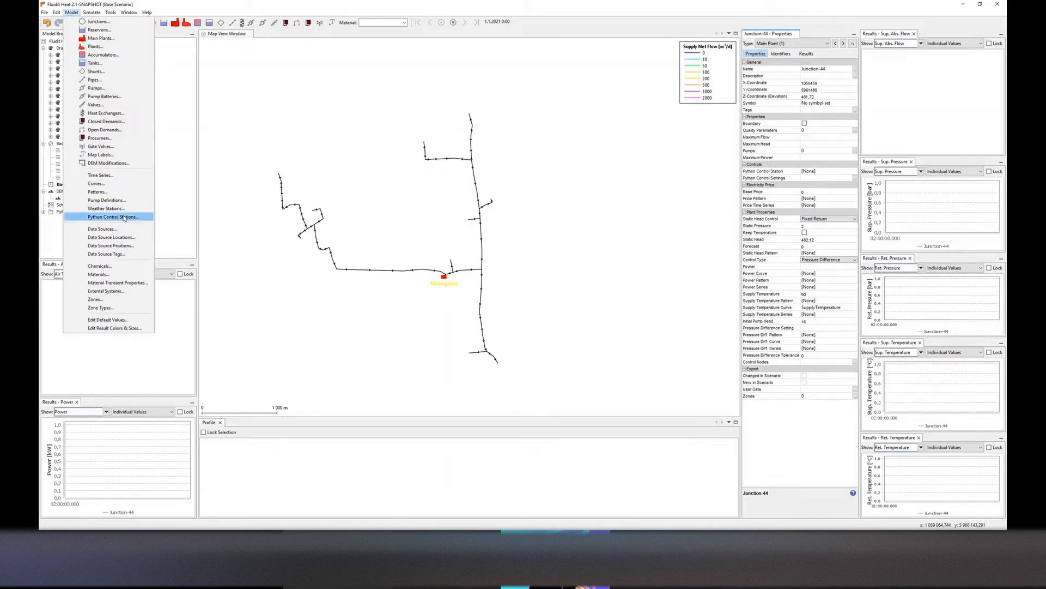
pyautogui.click(143, 185)
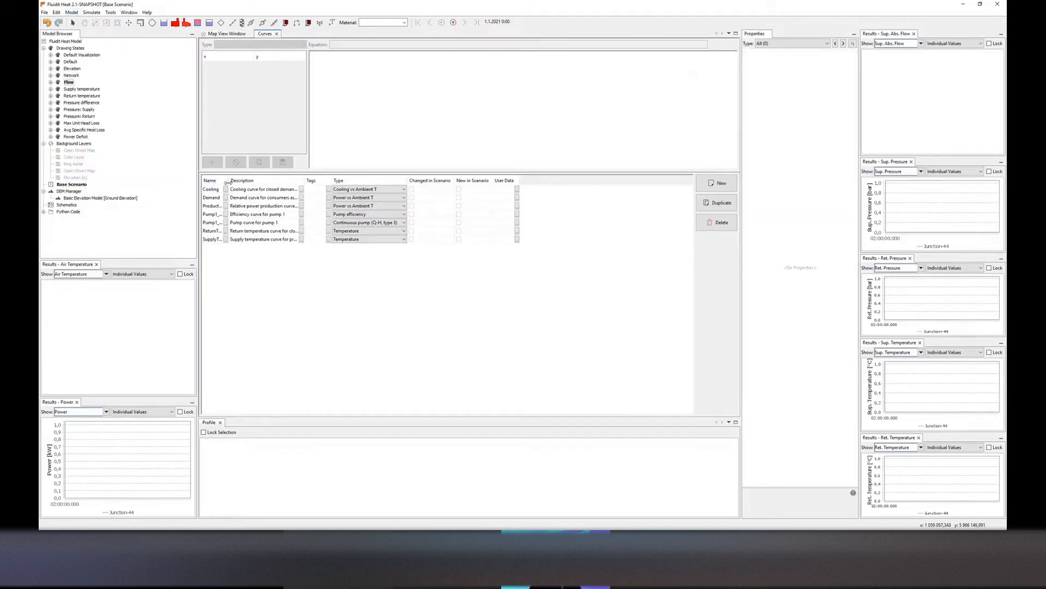
pyautogui.click(233, 238)
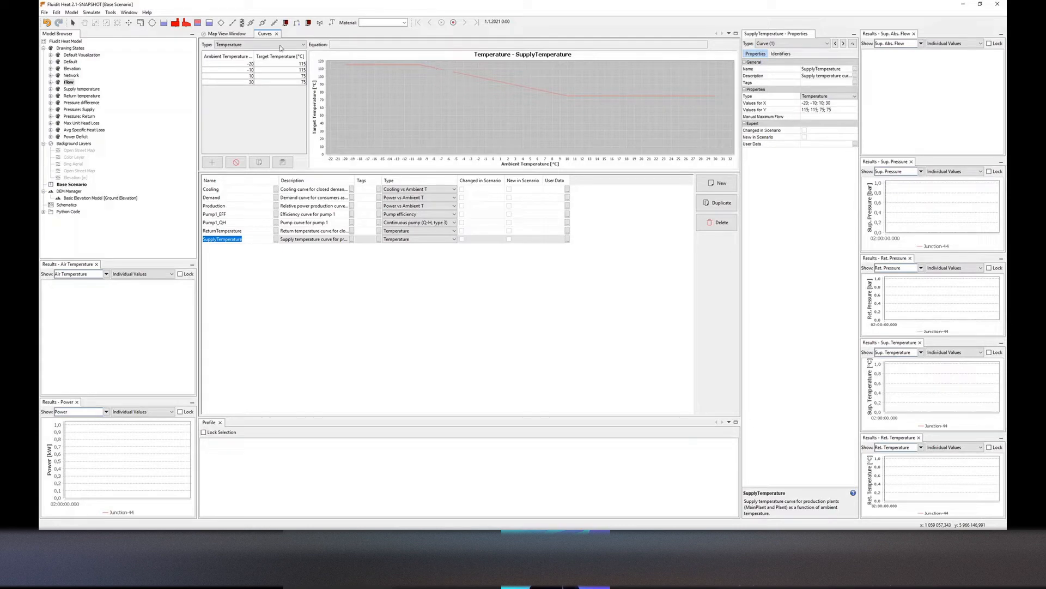
pyautogui.click(236, 33)
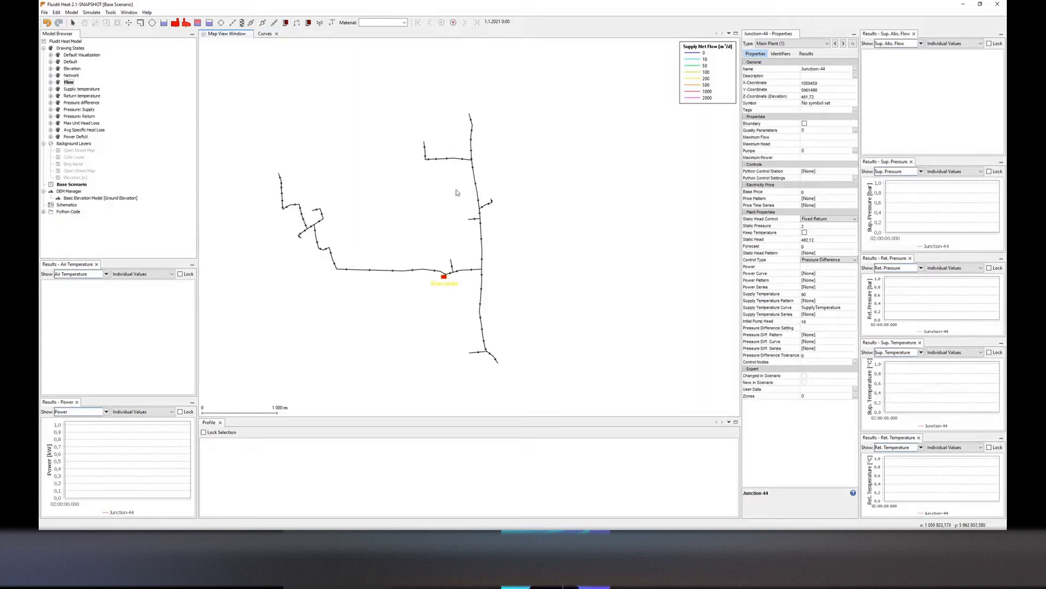
pyautogui.click(266, 34)
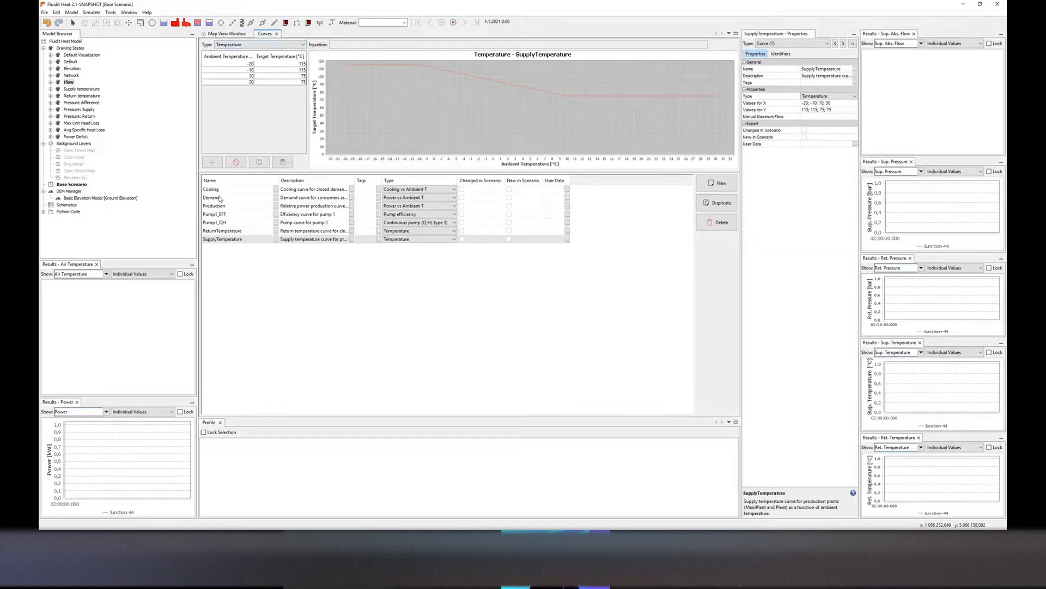
pyautogui.click(220, 197)
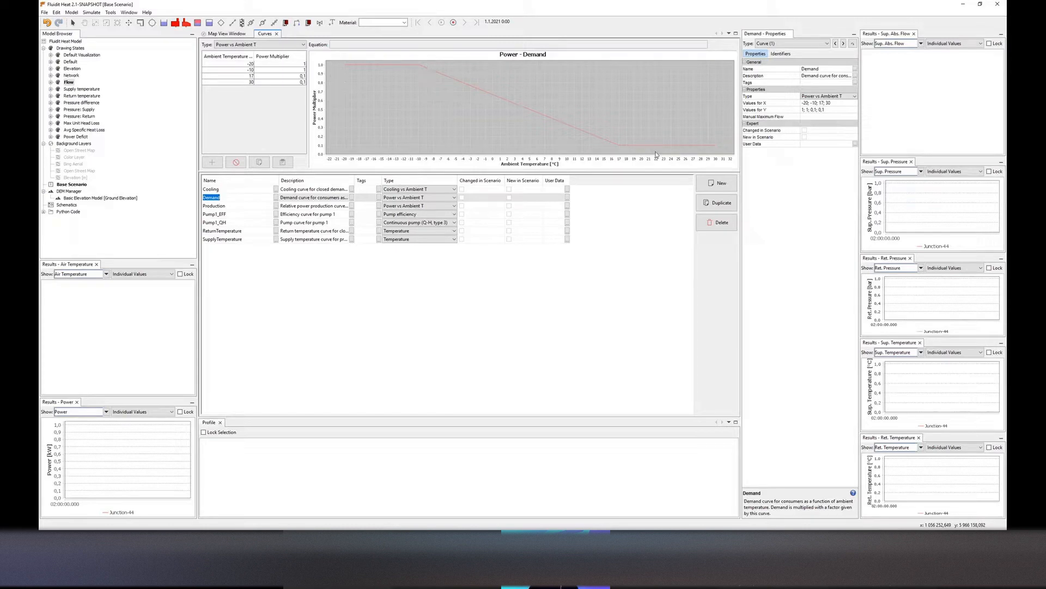
pyautogui.click(232, 36)
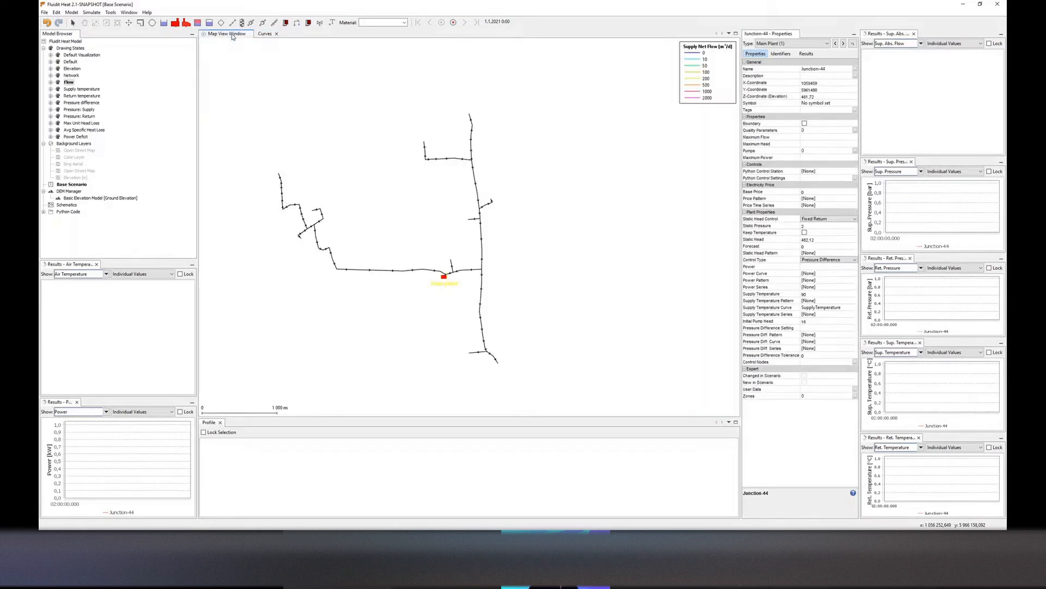
# Switch back to the Elevation drawing state and load the NOAA weather stations onto the map
pyautogui.doubleClick(54, 82)
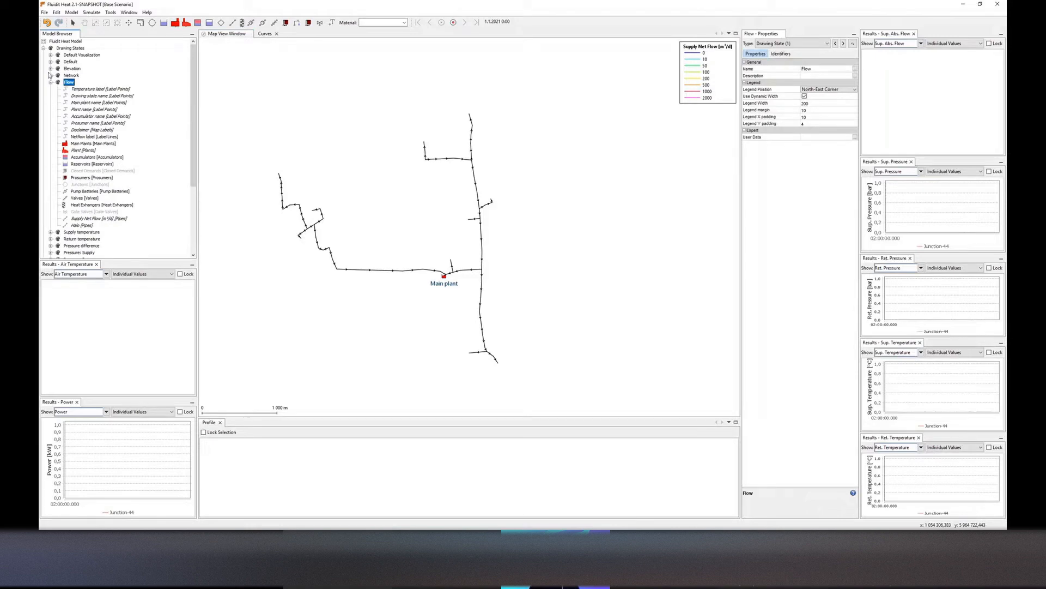
pyautogui.click(51, 81)
pyautogui.click(70, 61)
pyautogui.click(72, 68)
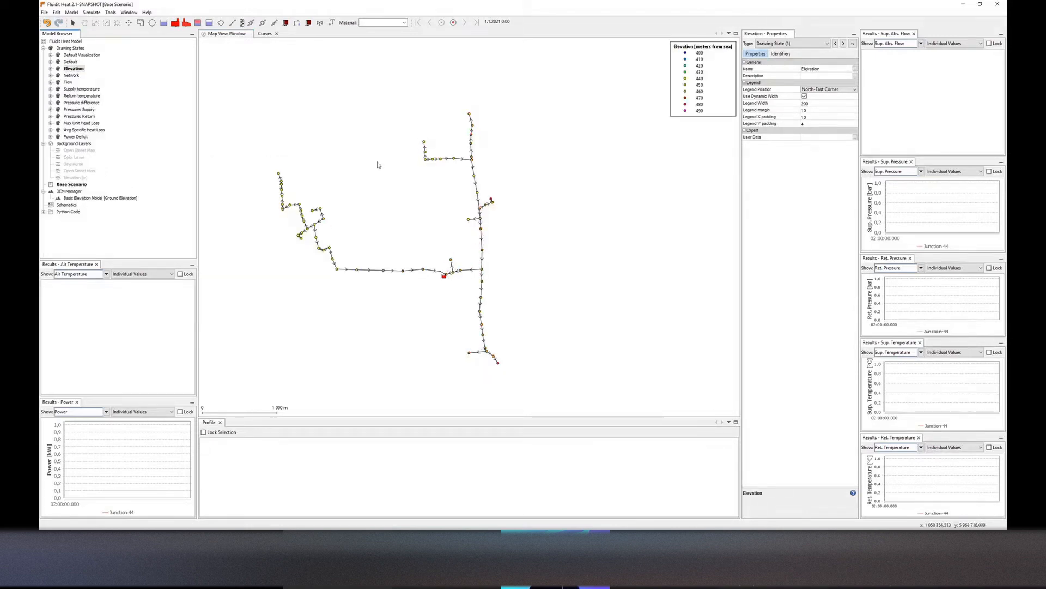
pyautogui.scroll(-2, 373, 163)
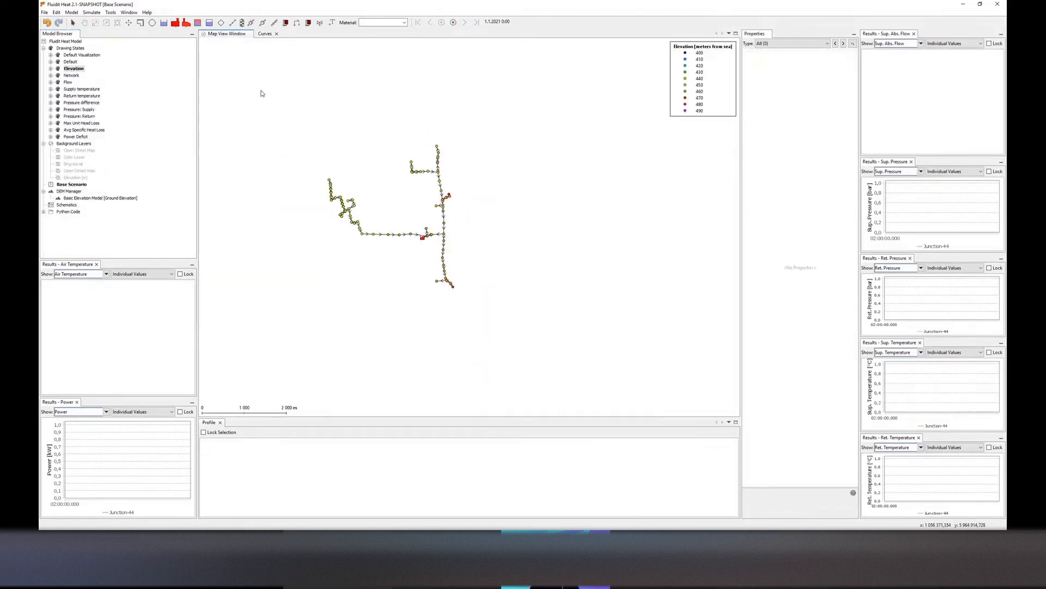
pyautogui.click(111, 13)
pyautogui.moveTo(168, 57)
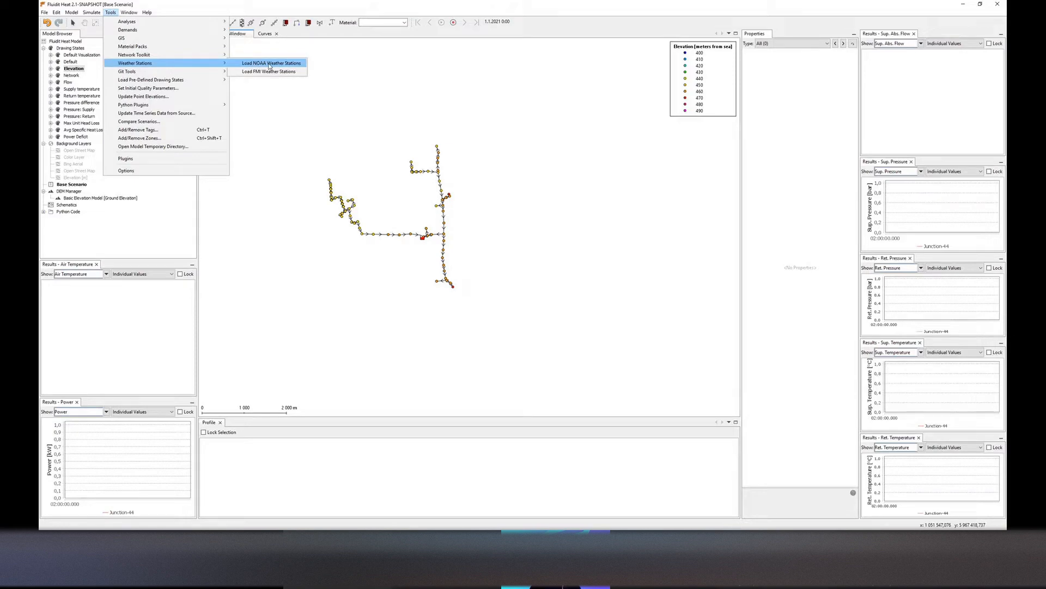
pyautogui.click(503, 207)
# Open the weather data download for the VADUZ, LS station and set the start date to 30.3.2021
pyautogui.scroll(2, 433, 195)
pyautogui.scroll(1, 427, 185)
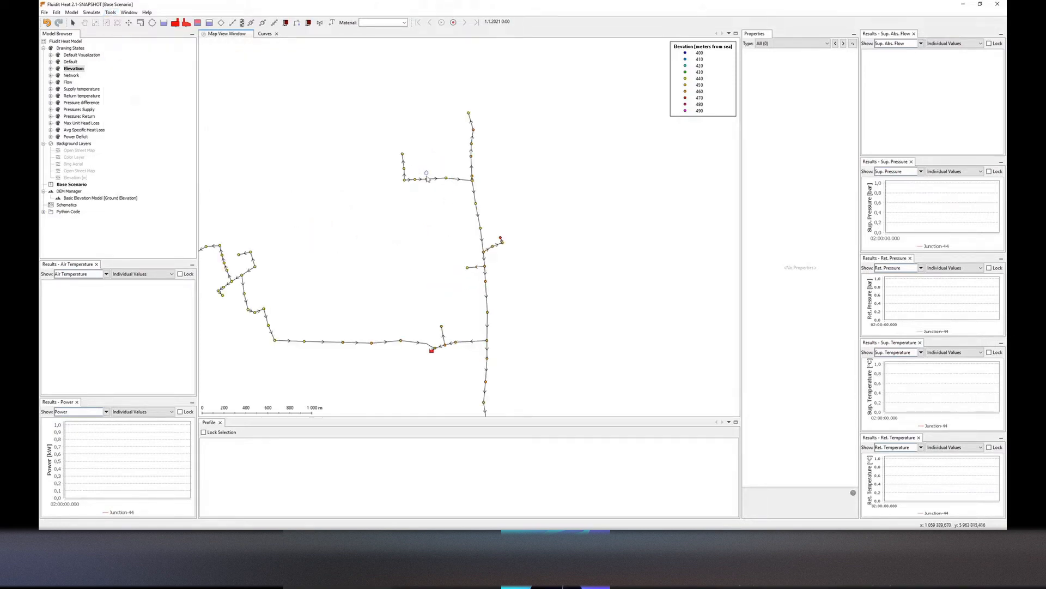
pyautogui.click(427, 176)
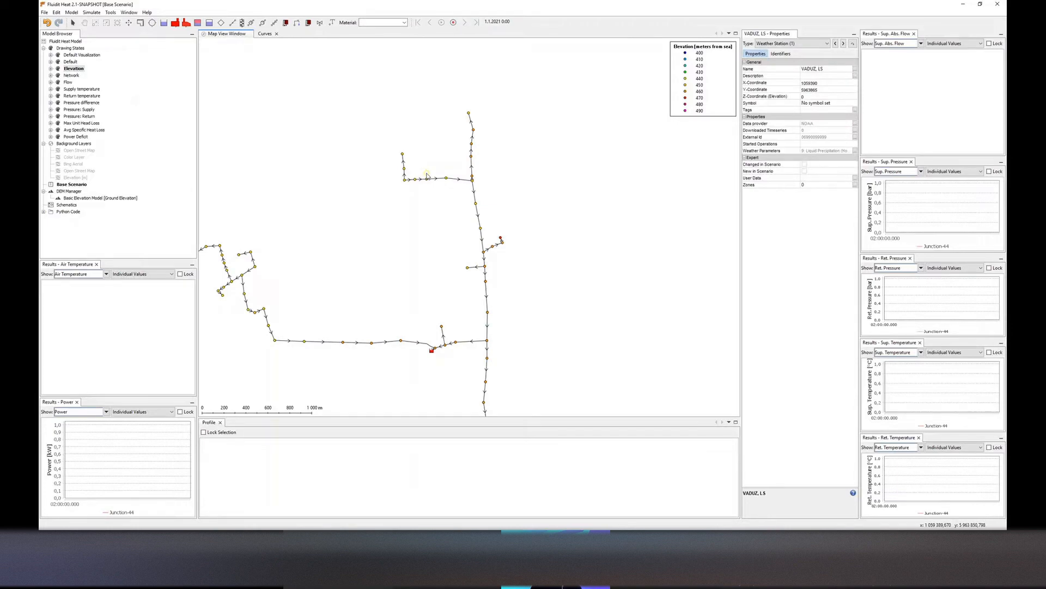
pyautogui.scroll(-1, 427, 175)
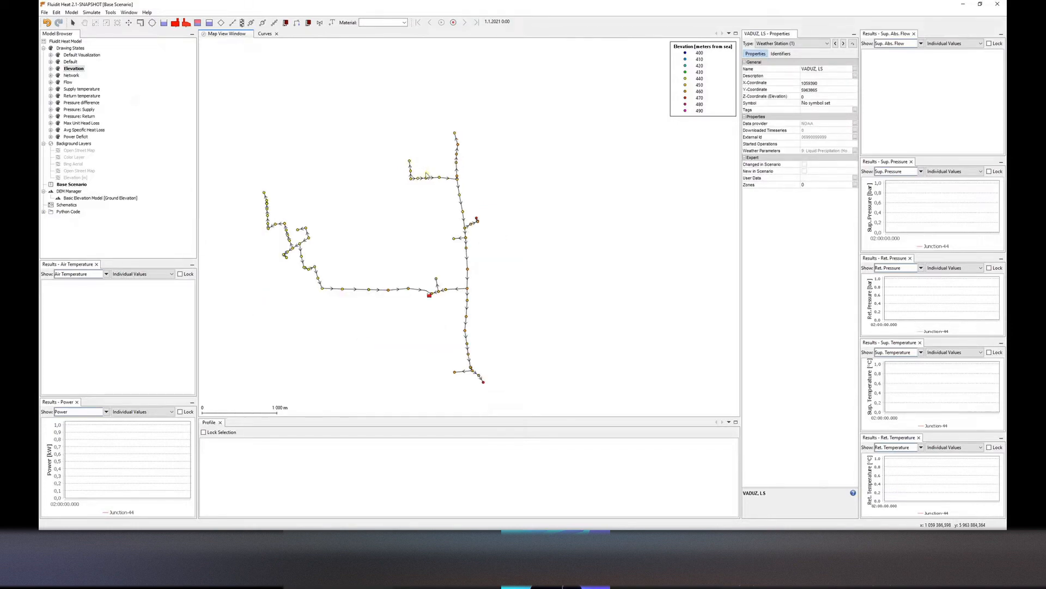
pyautogui.rightClick(427, 176)
pyautogui.click(466, 204)
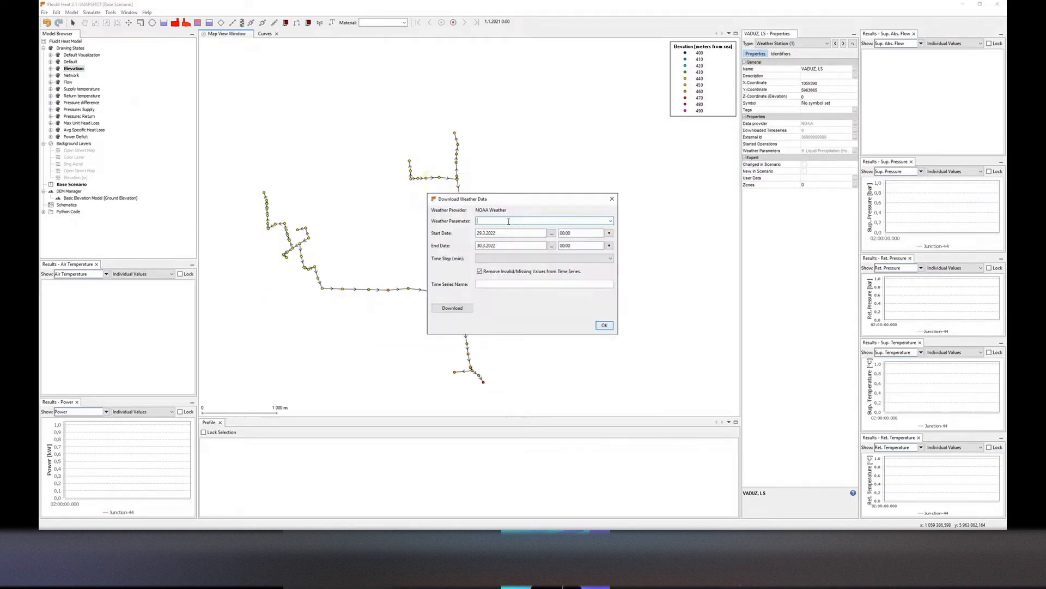
pyautogui.click(552, 233)
pyautogui.click(521, 246)
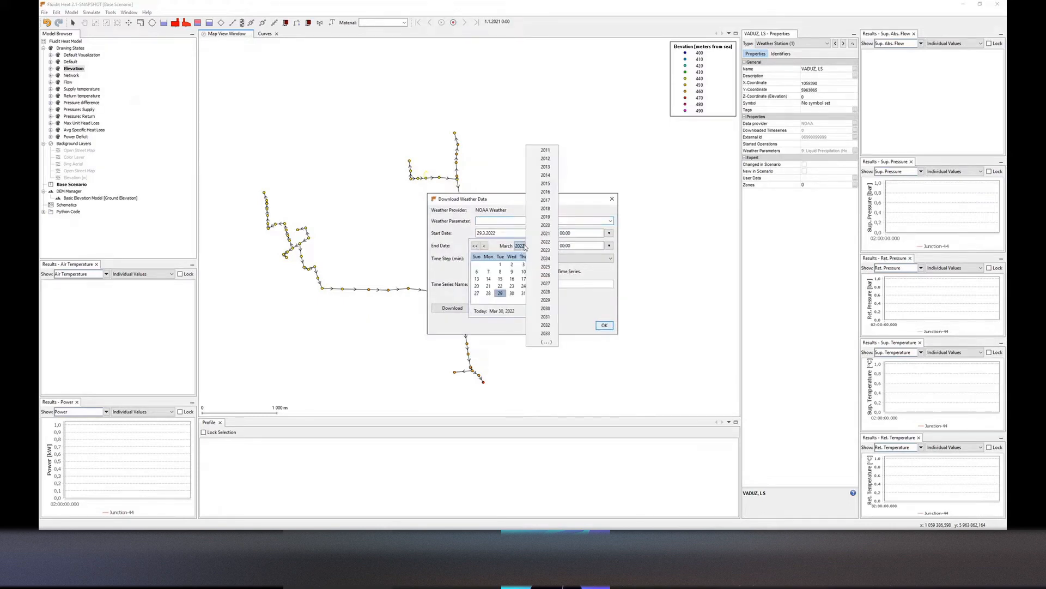
pyautogui.click(544, 234)
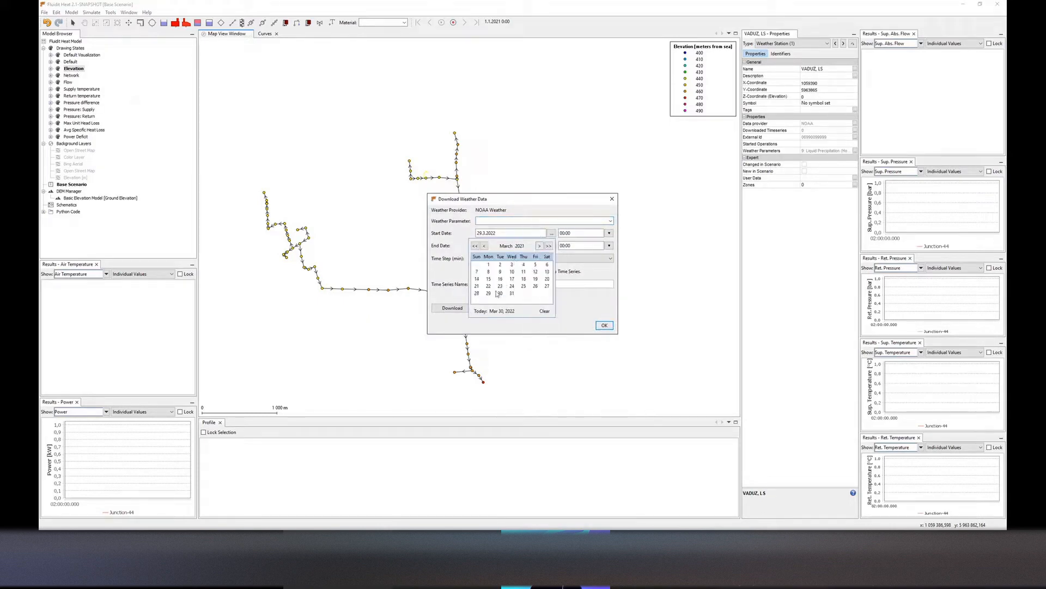
pyautogui.click(500, 294)
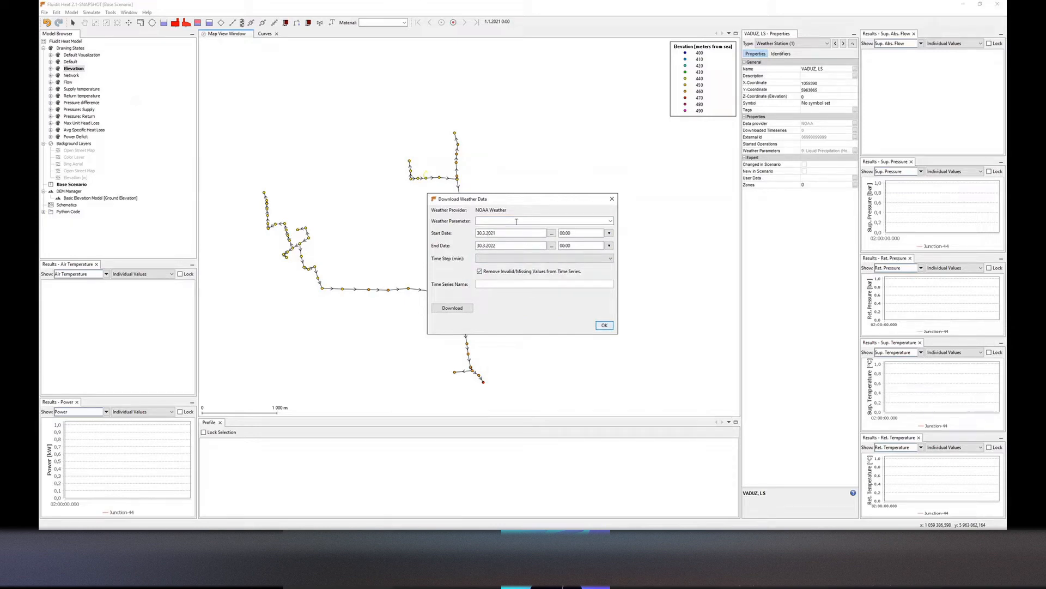
# Choose Dry Bulb Temperature [°C] (TMP) as the weather parameter, download the time series and close the dialog
pyautogui.click(610, 222)
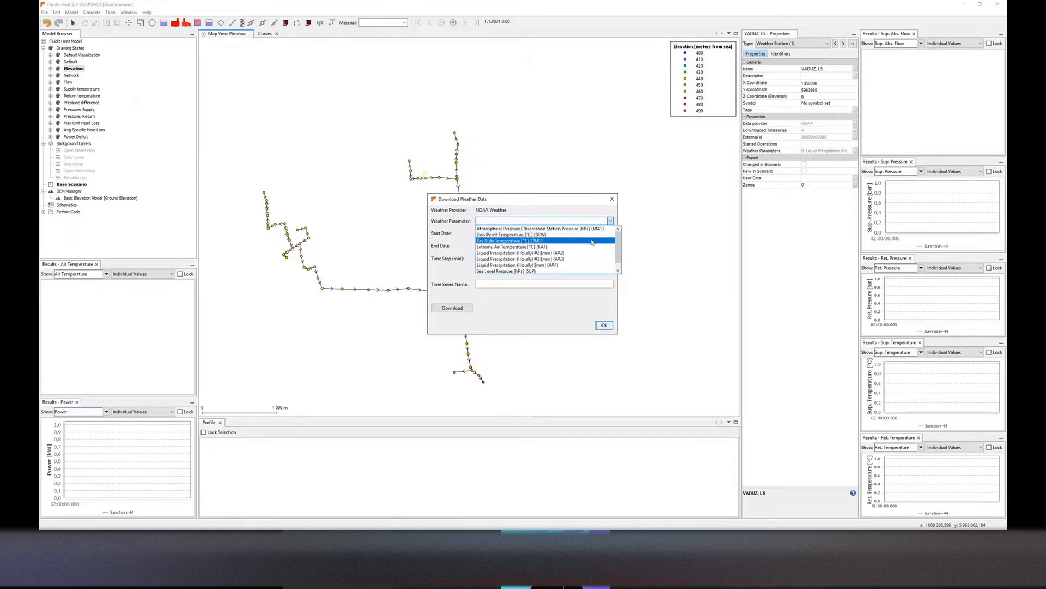
pyautogui.click(593, 239)
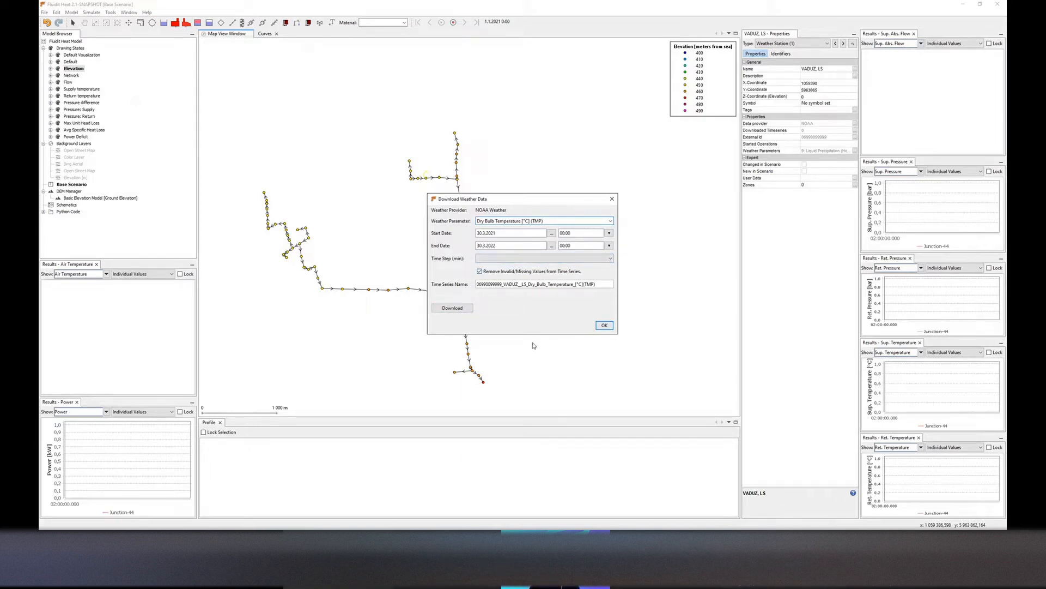
pyautogui.click(457, 308)
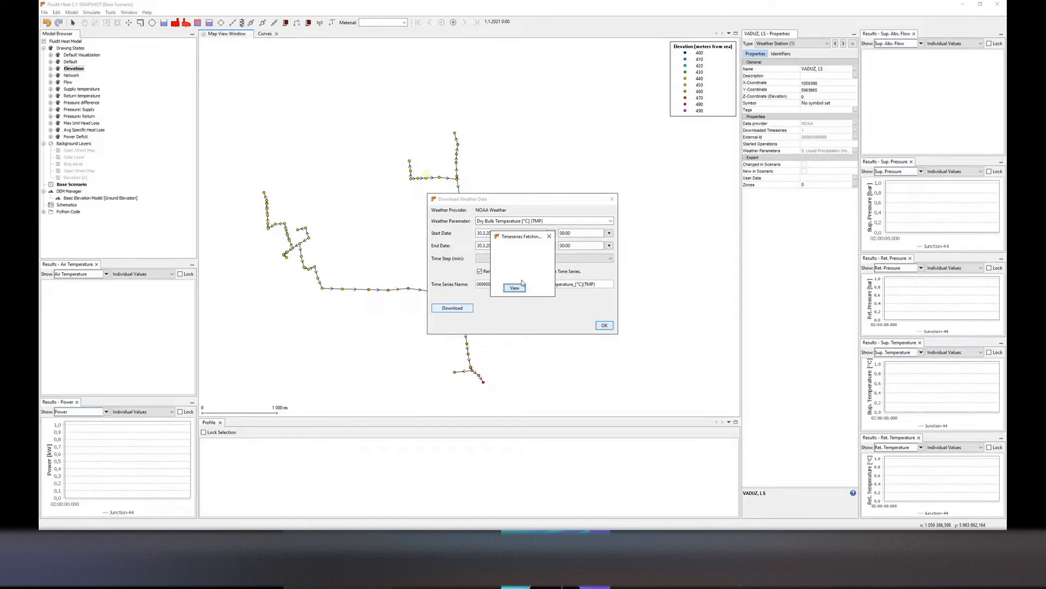
pyautogui.click(550, 238)
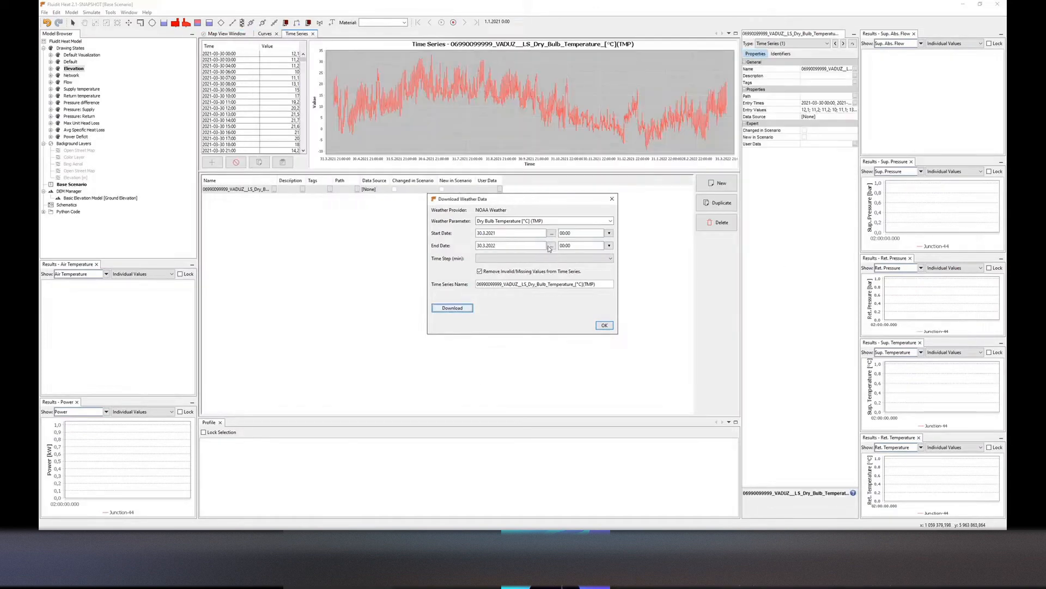
pyautogui.click(612, 199)
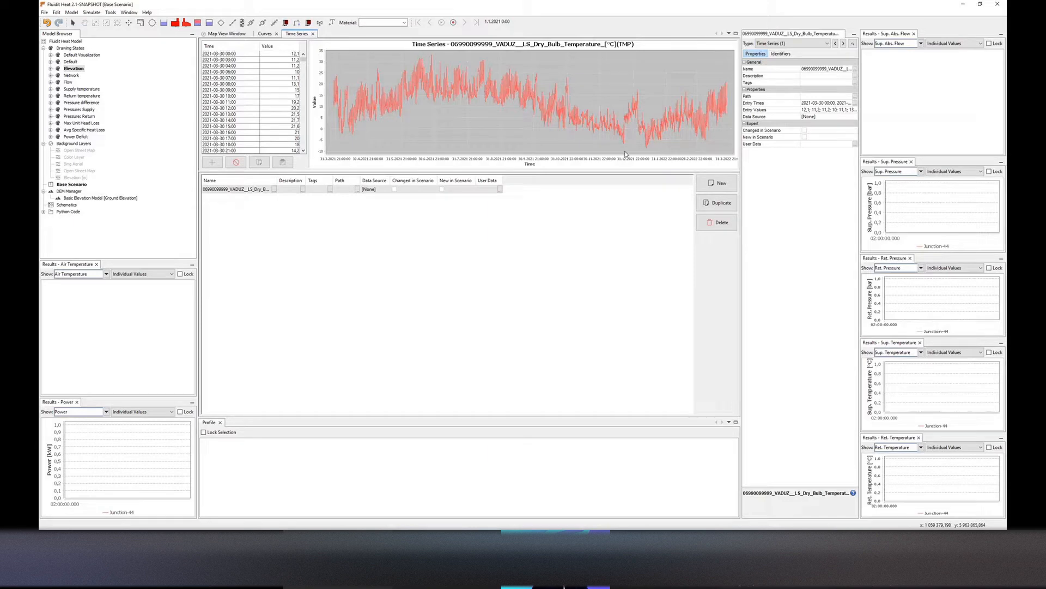
# Open the Cooling curve in the Curves editor
pyautogui.click(266, 34)
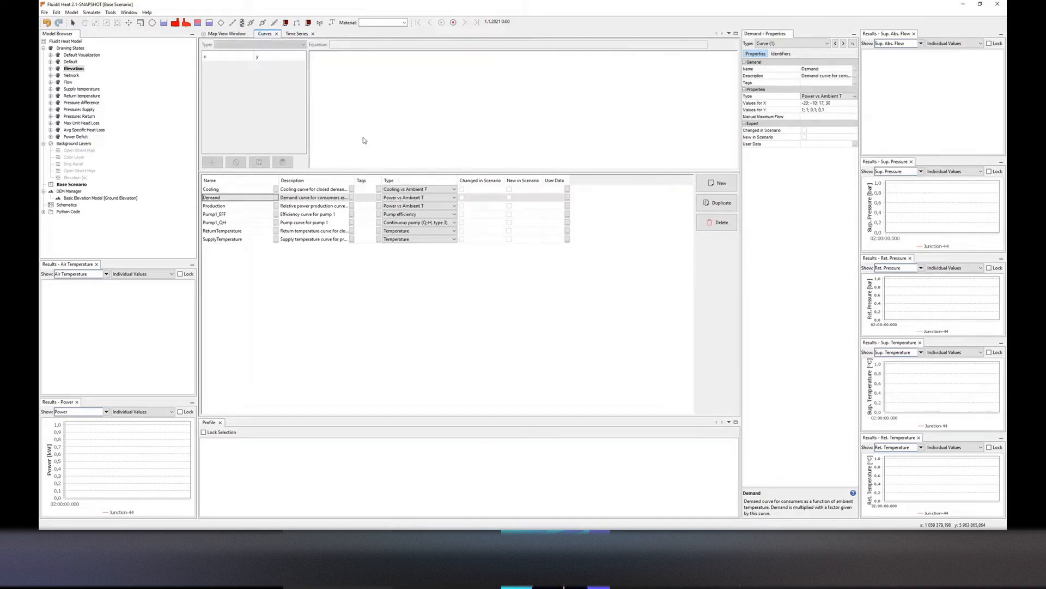
pyautogui.click(233, 193)
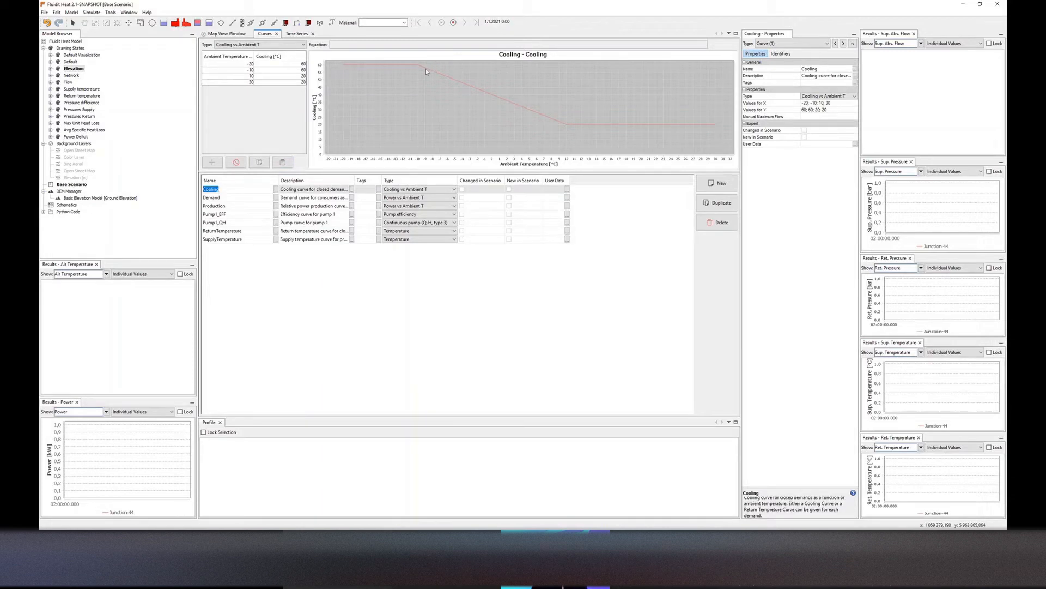
# Return to the map, activate the Supply temperature drawing state and run the simulation
pyautogui.click(226, 34)
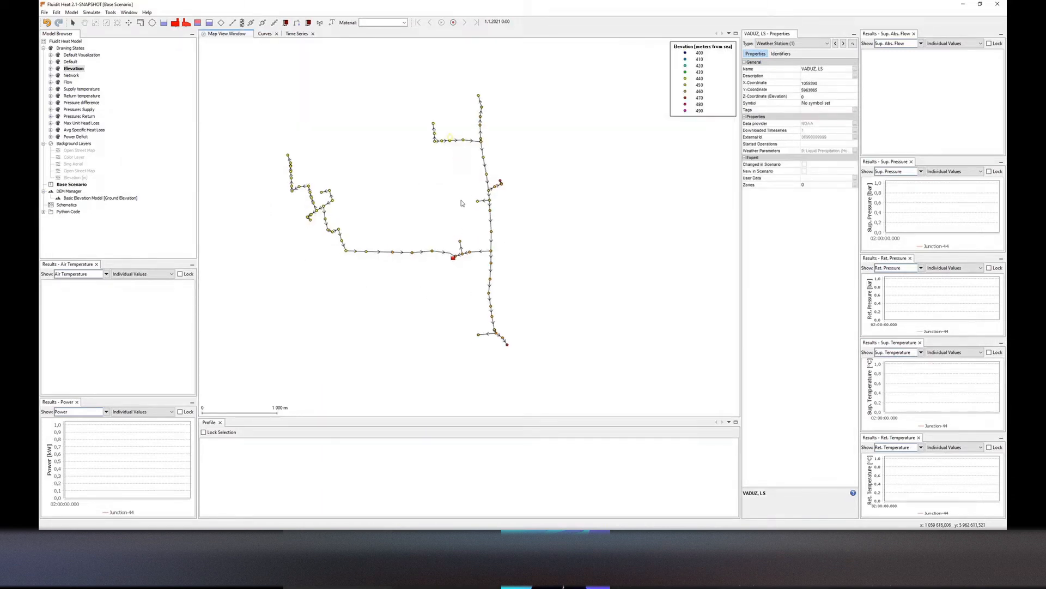
pyautogui.click(461, 204)
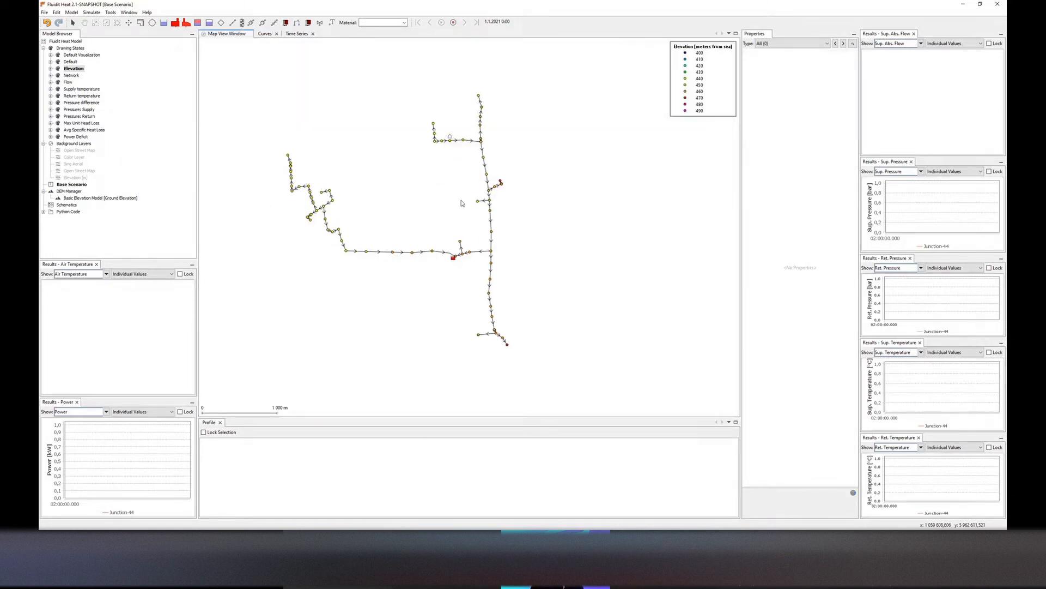
pyautogui.doubleClick(81, 89)
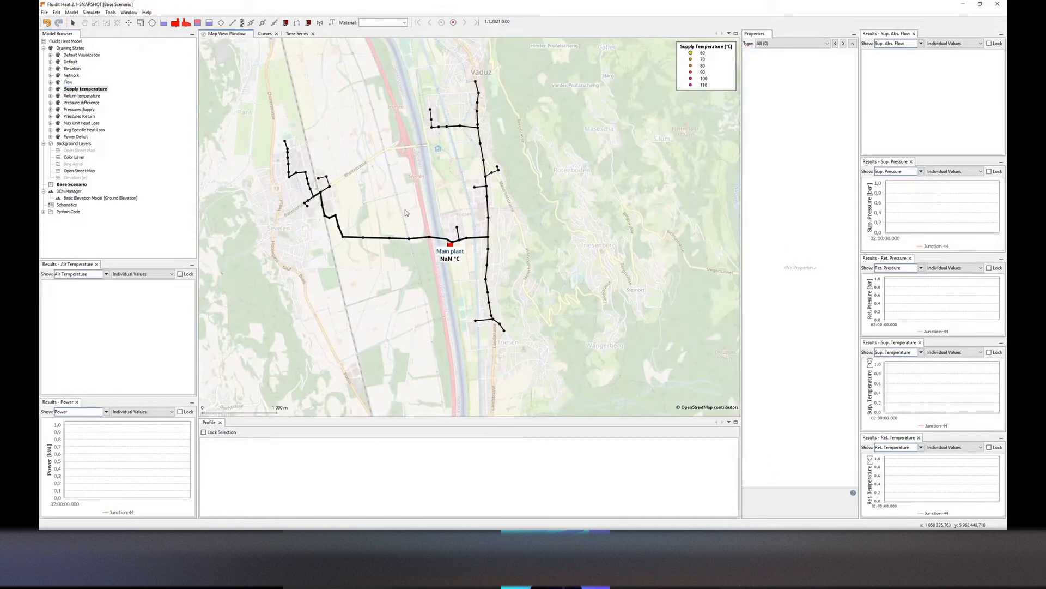
pyautogui.press('F5')
pyautogui.click(559, 286)
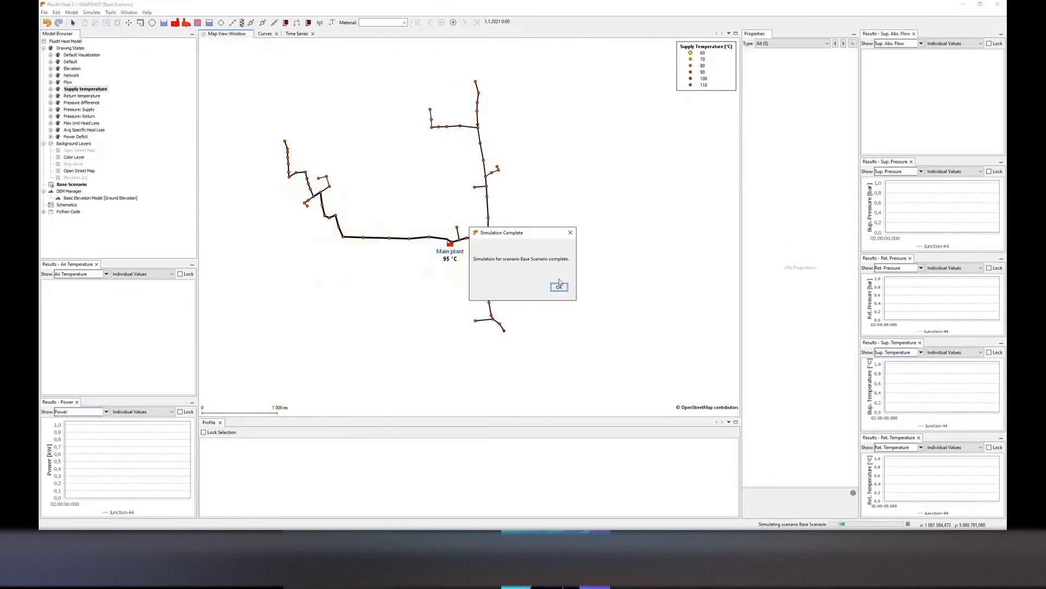
pyautogui.click(558, 286)
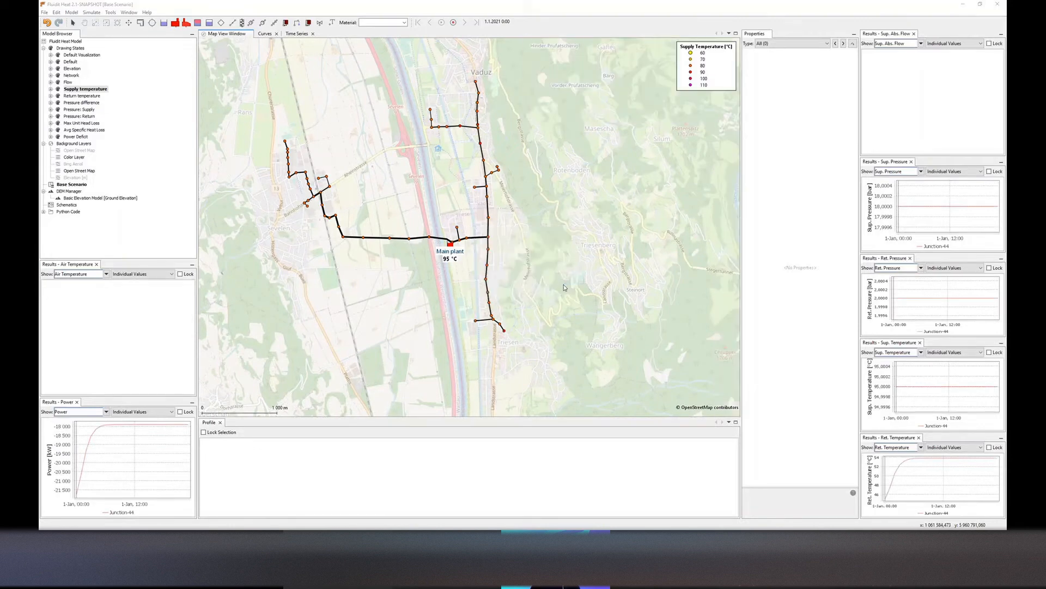
# Create a profile from the main plant to the network's northern end, enlarge the profile view and lock its selection
pyautogui.click(438, 267)
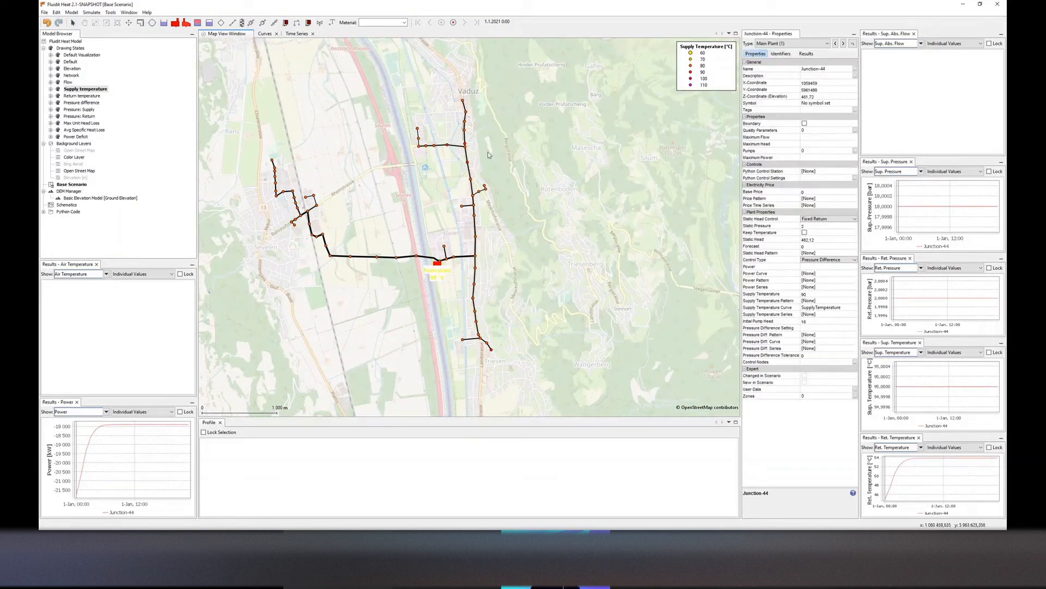
pyautogui.keyDown('ctrl'); pyautogui.click(462, 102); pyautogui.keyUp('ctrl')
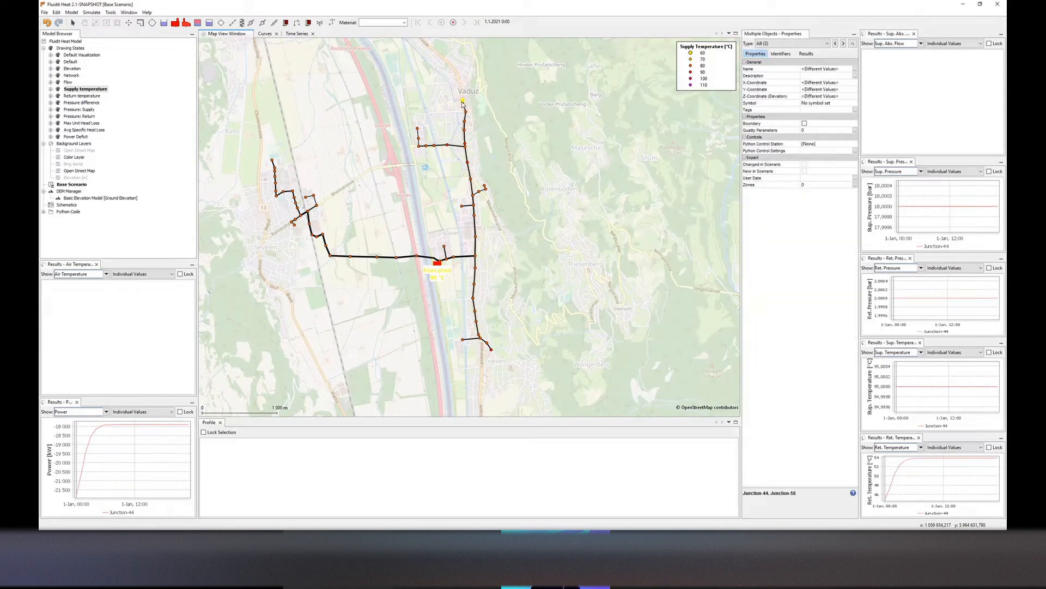
pyautogui.press('p')
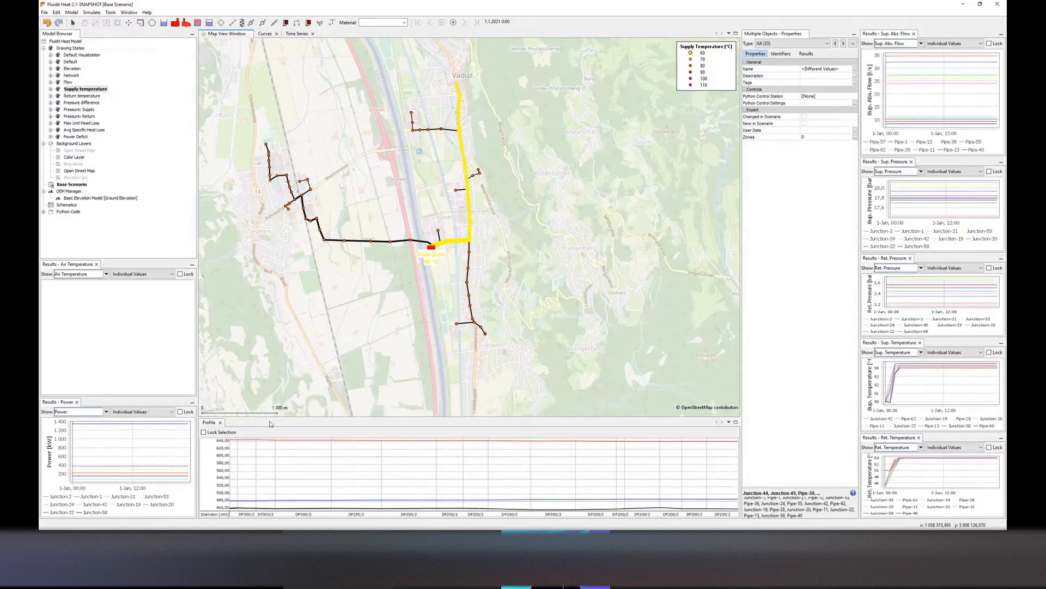
pyautogui.moveTo(269, 418); pyautogui.dragTo(277, 346)
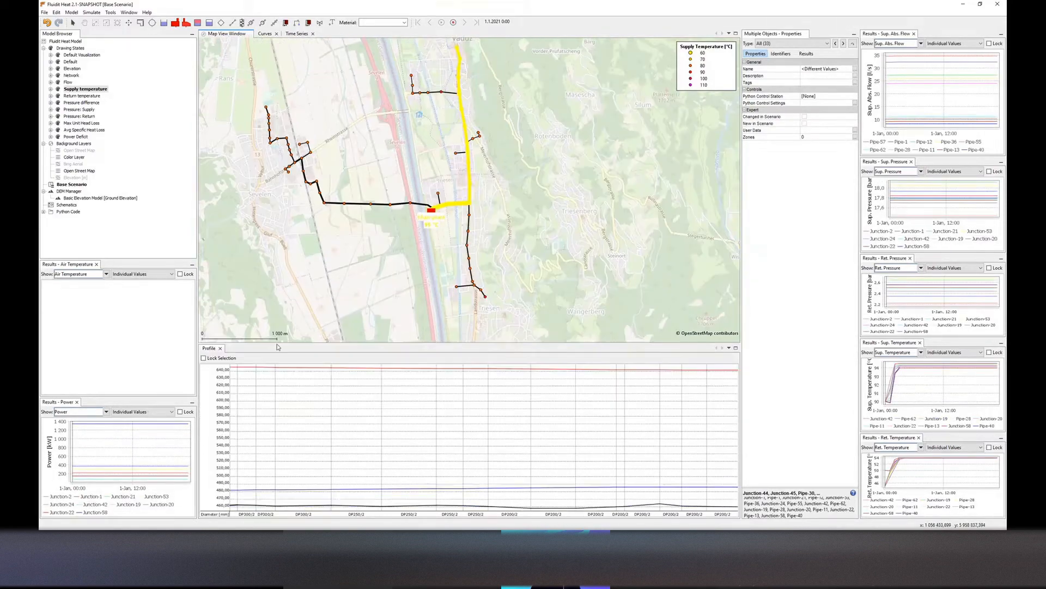
pyautogui.click(231, 370)
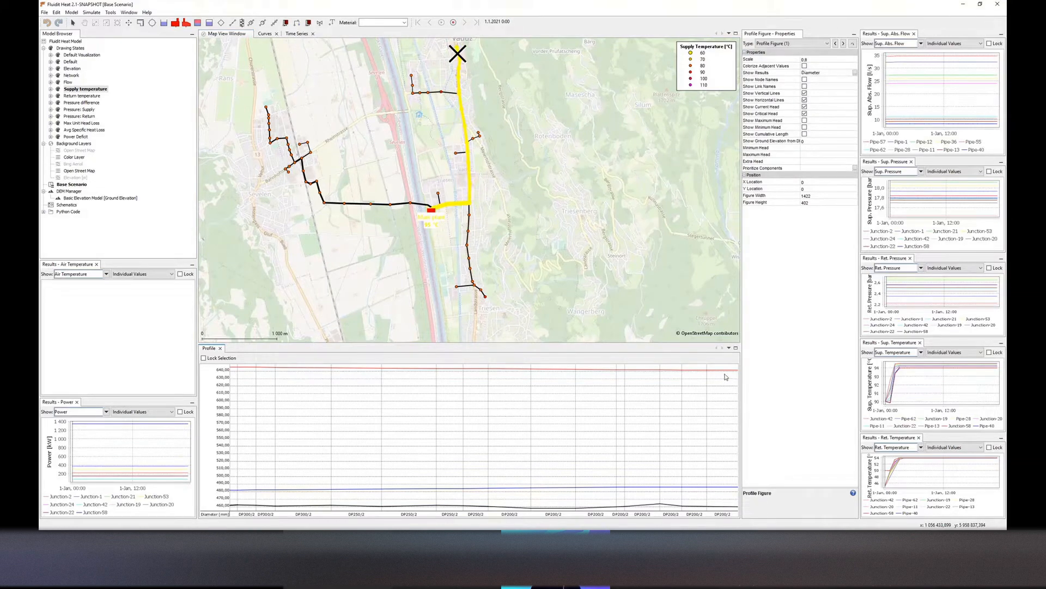
pyautogui.moveTo(451, 150); pyautogui.dragTo(461, 173)
pyautogui.click(203, 358)
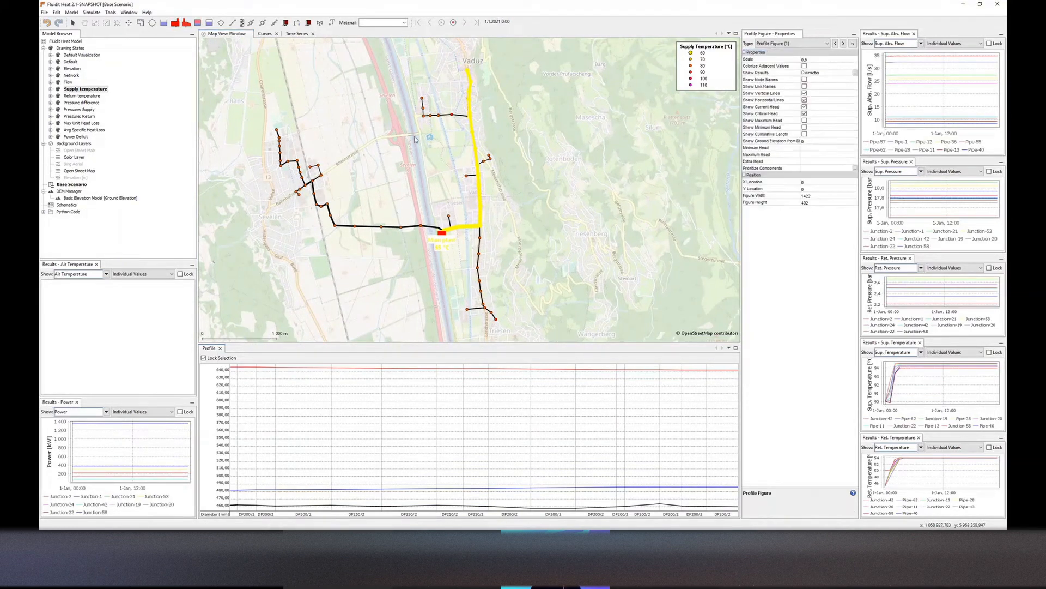
pyautogui.click(469, 186)
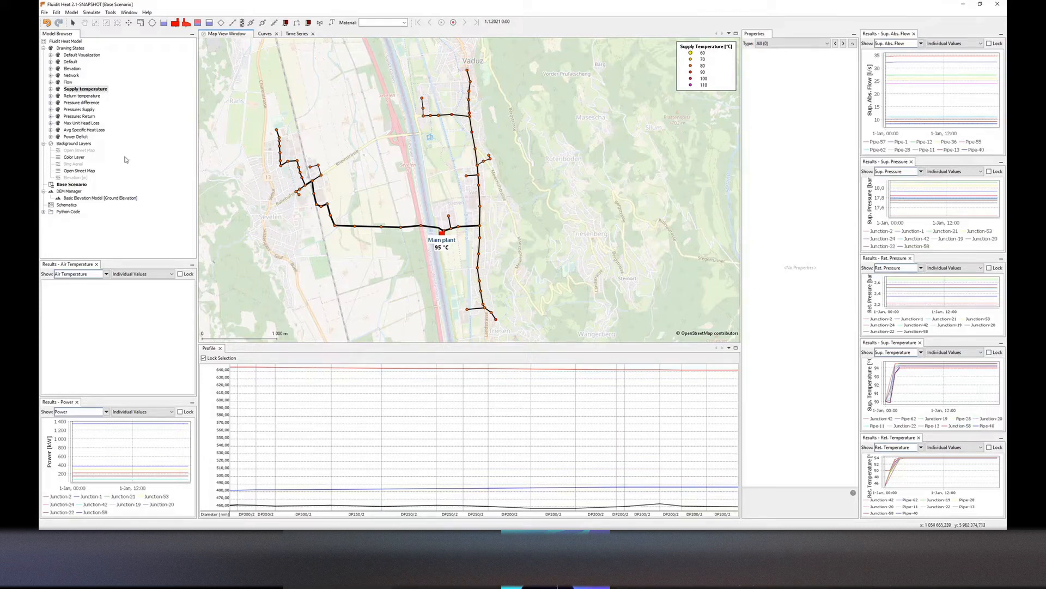
# Create a child scenario of Base Scenario named "-10 temperature" and make it active
pyautogui.rightClick(77, 185)
pyautogui.click(102, 203)
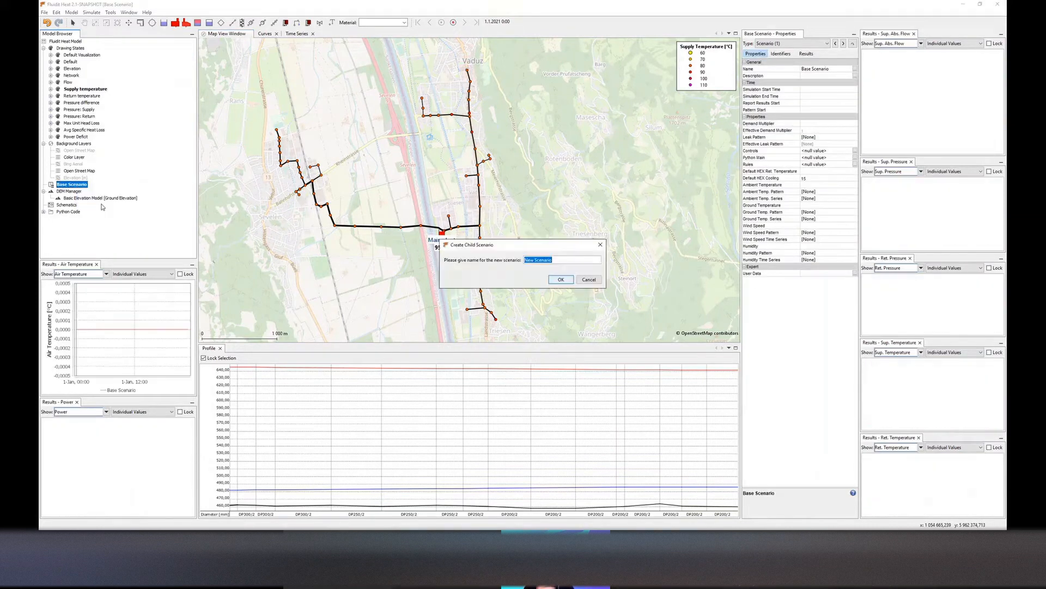
pyautogui.press('BackSpace')
pyautogui.write('-10')
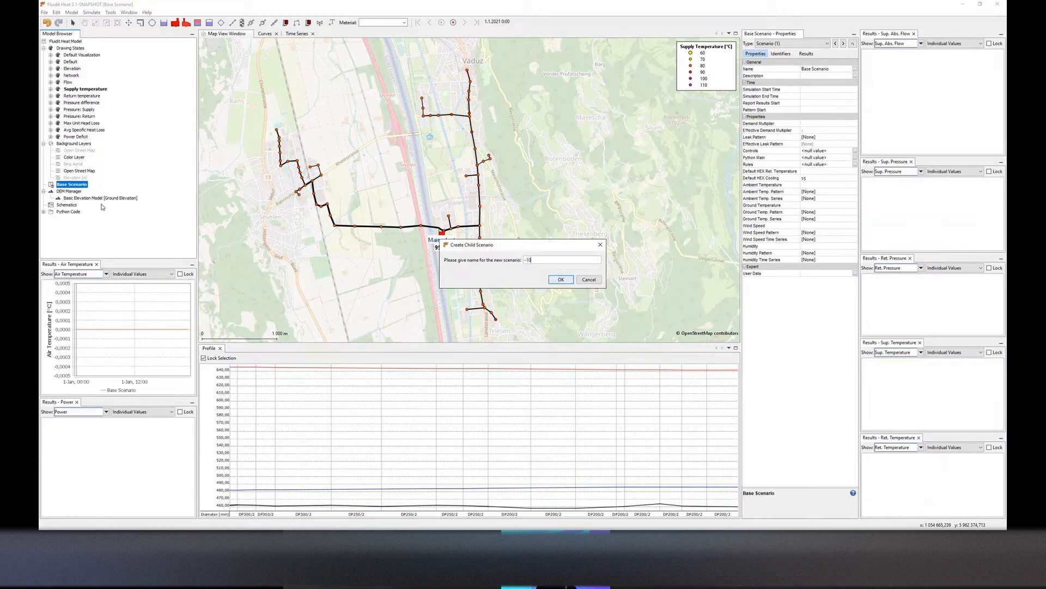
pyautogui.write(' temperature')
pyautogui.press('Return')
pyautogui.doubleClick(77, 192)
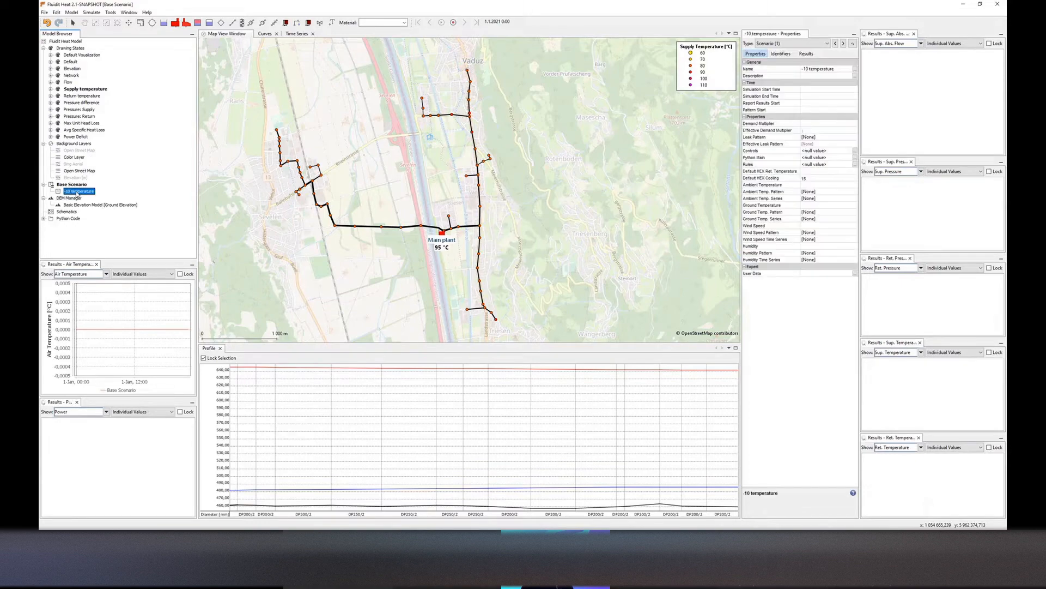
# Set the scenario's ambient temperature to -10 and run the simulation
pyautogui.click(816, 185)
pyautogui.write('-10')
pyautogui.press('Return')
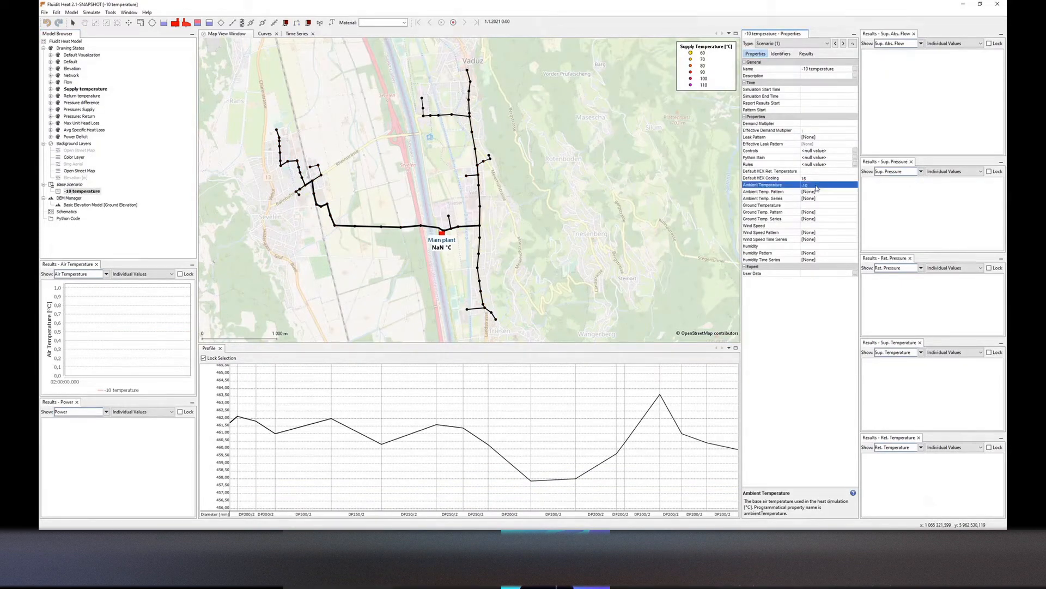
pyautogui.click(560, 286)
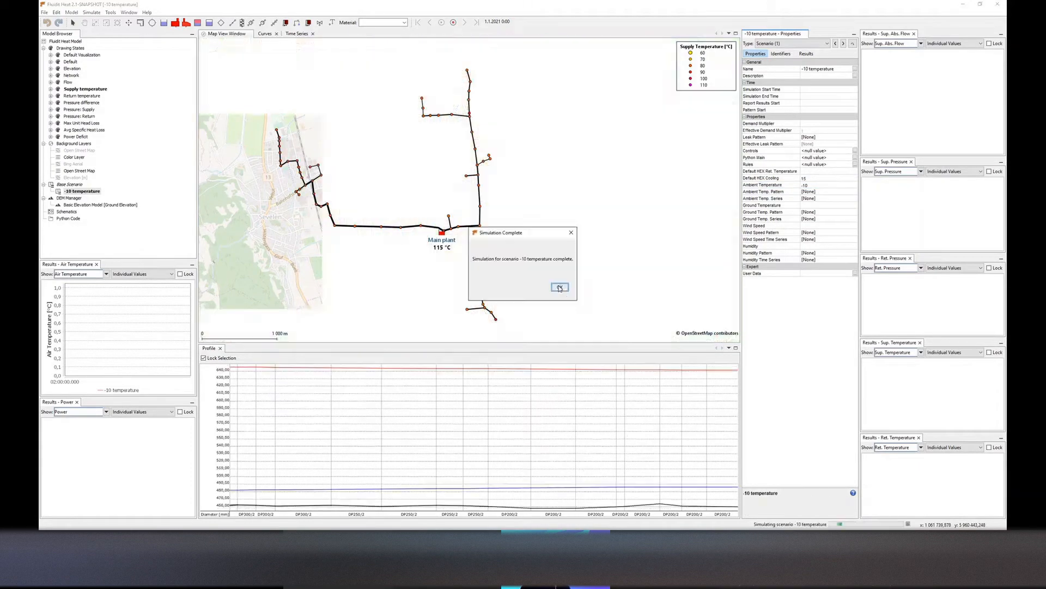
pyautogui.click(560, 287)
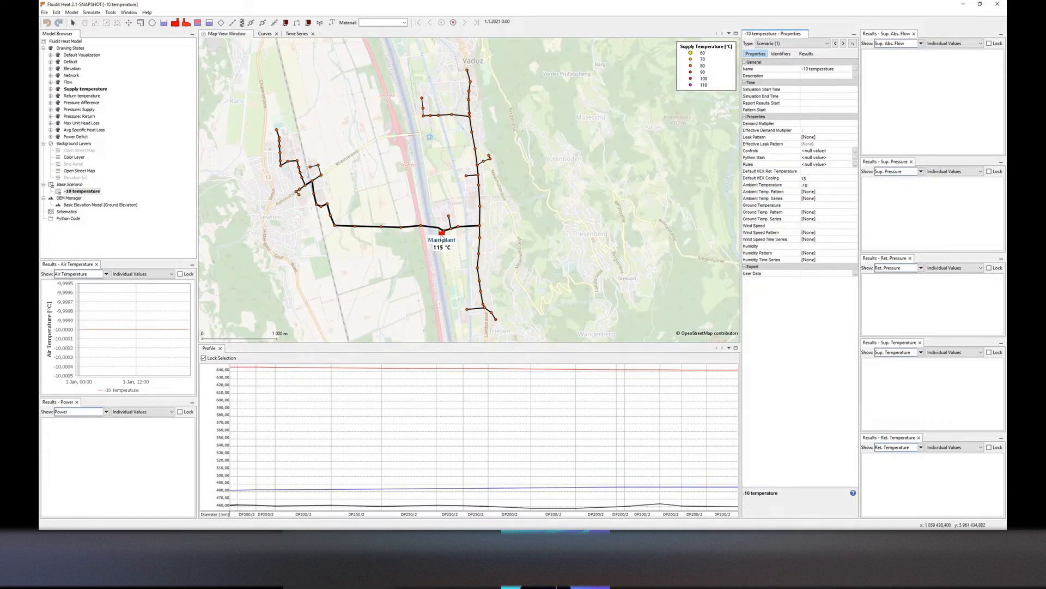
# Edit the main plant's pressure difference setting and rerun the simulation without viewing the warning details
pyautogui.click(441, 239)
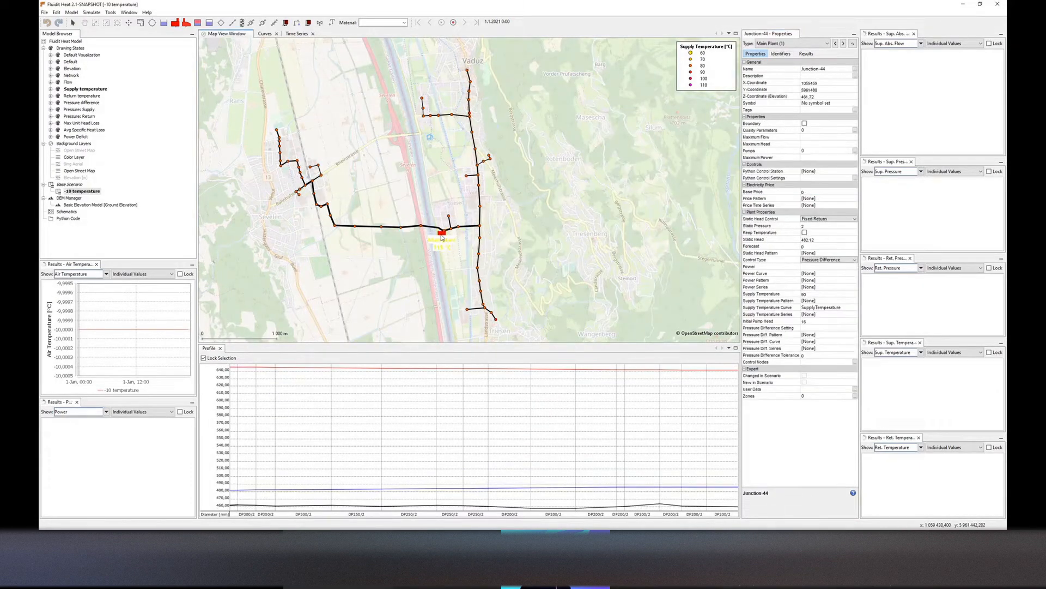
pyautogui.click(813, 327)
pyautogui.press('Return')
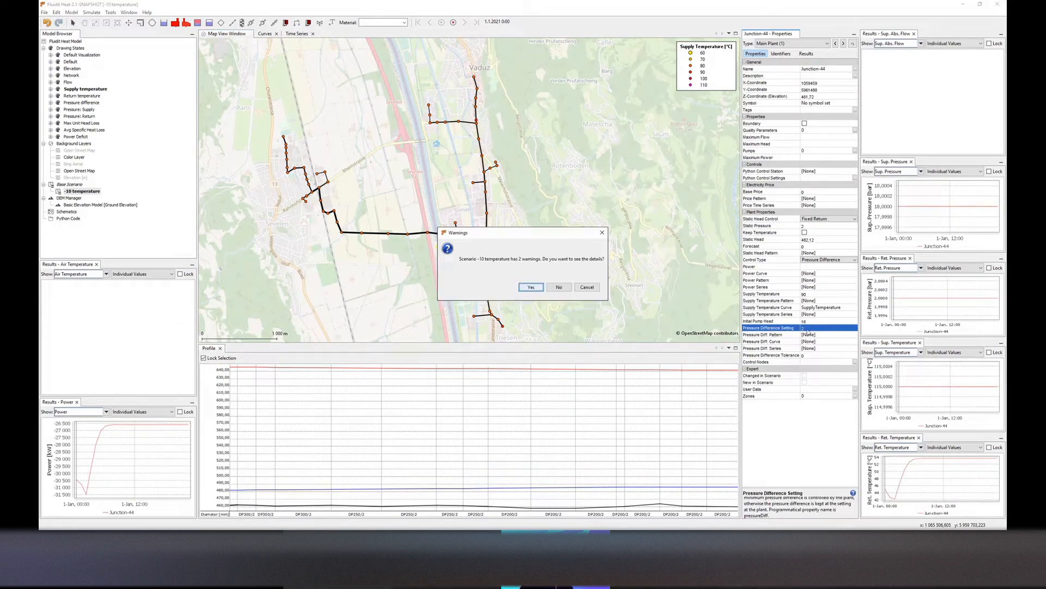
pyautogui.click(555, 286)
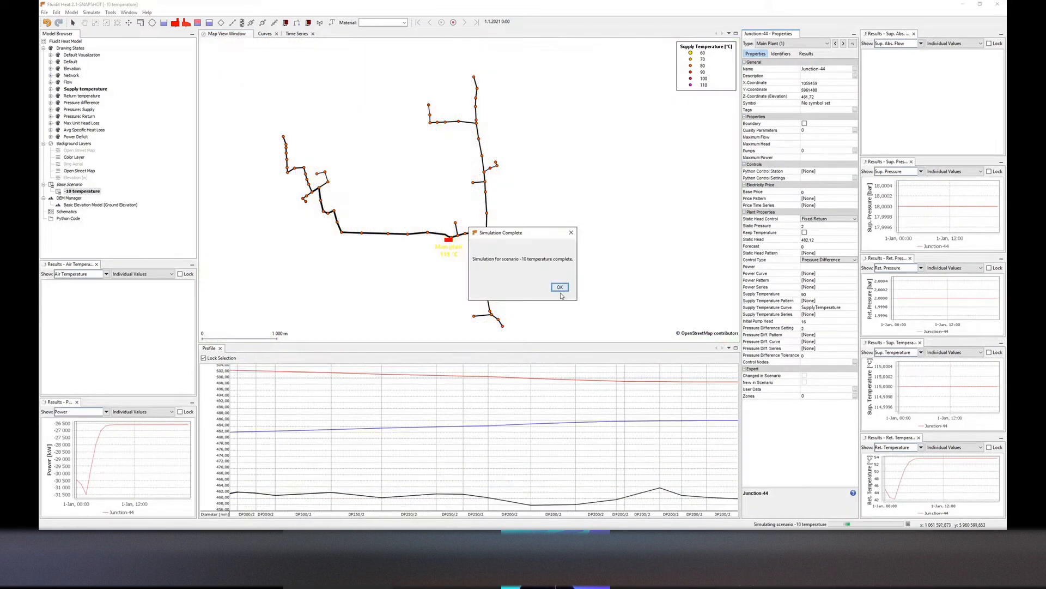
pyautogui.click(559, 288)
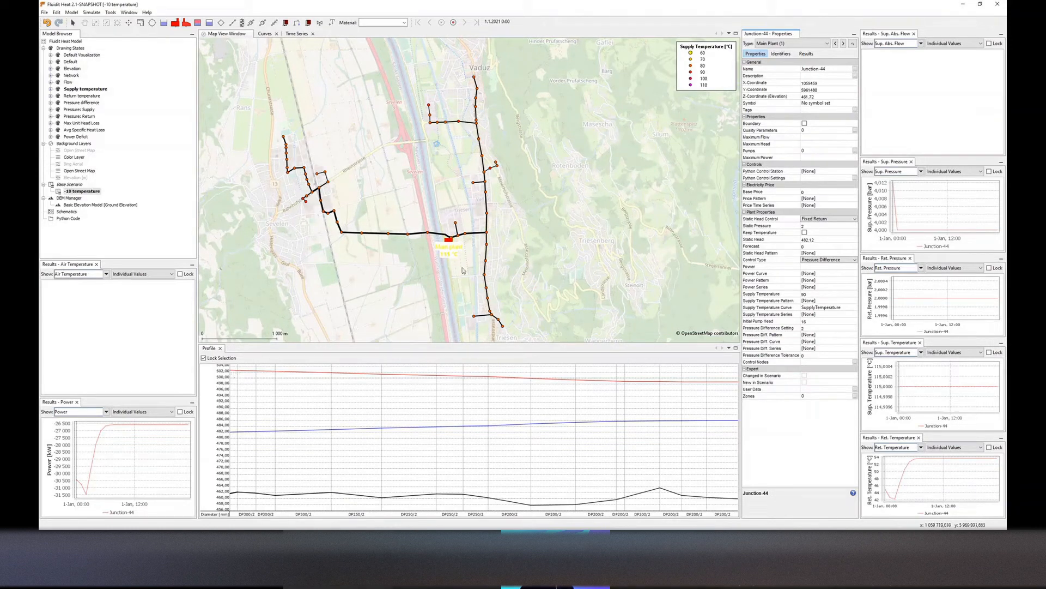
# Examine the -10 temperature results in the Pressure difference, Max Unit Head Loss, Avg Specific Heat Loss and Pressure: Supply drawing states
pyautogui.moveTo(463, 259); pyautogui.dragTo(479, 267)
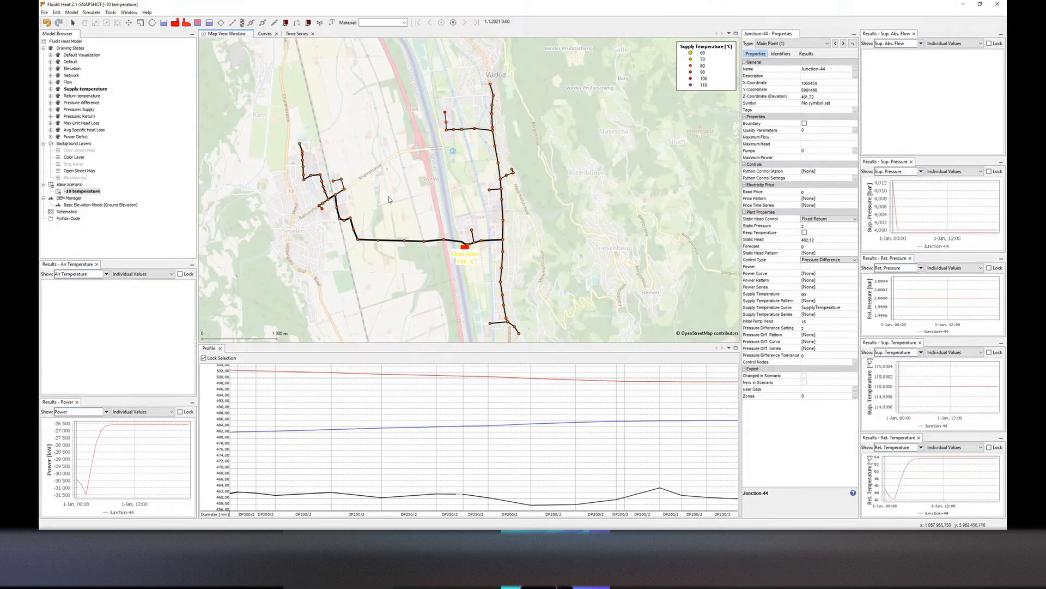
pyautogui.moveTo(301, 134); pyautogui.dragTo(307, 140)
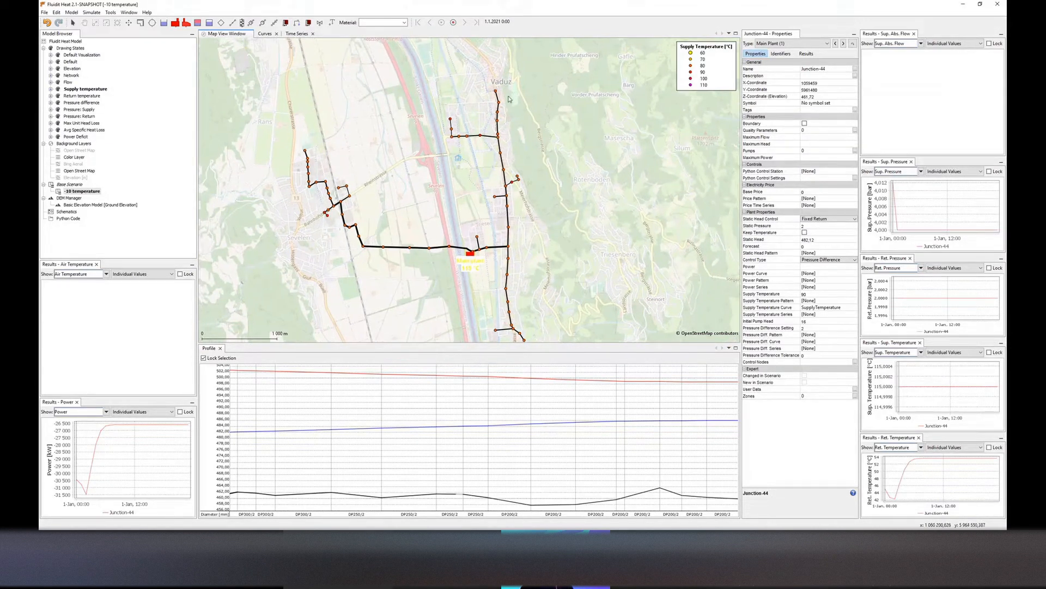
pyautogui.moveTo(540, 203); pyautogui.dragTo(537, 192)
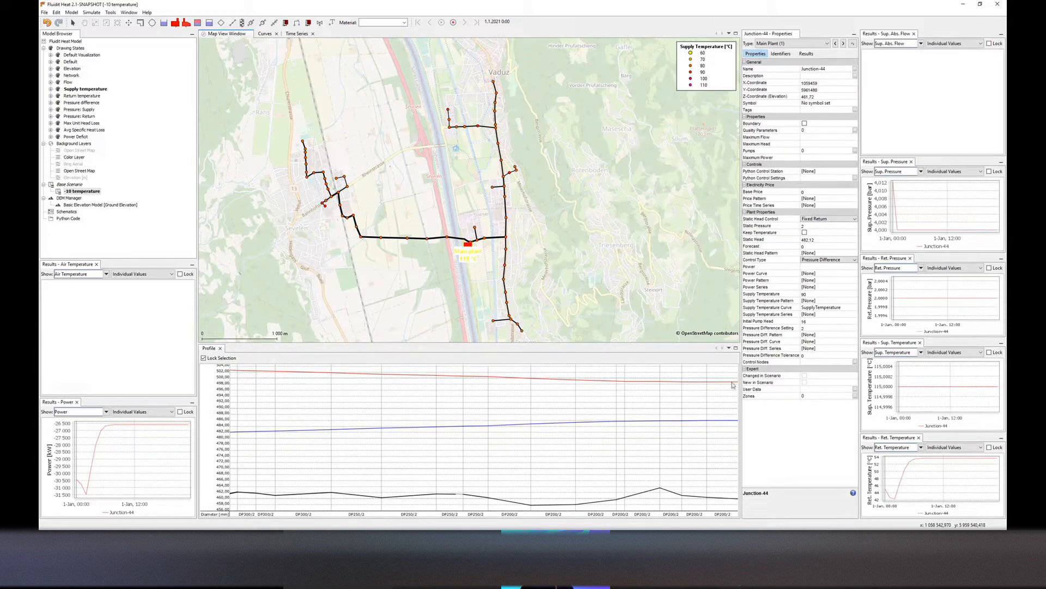
pyautogui.doubleClick(81, 103)
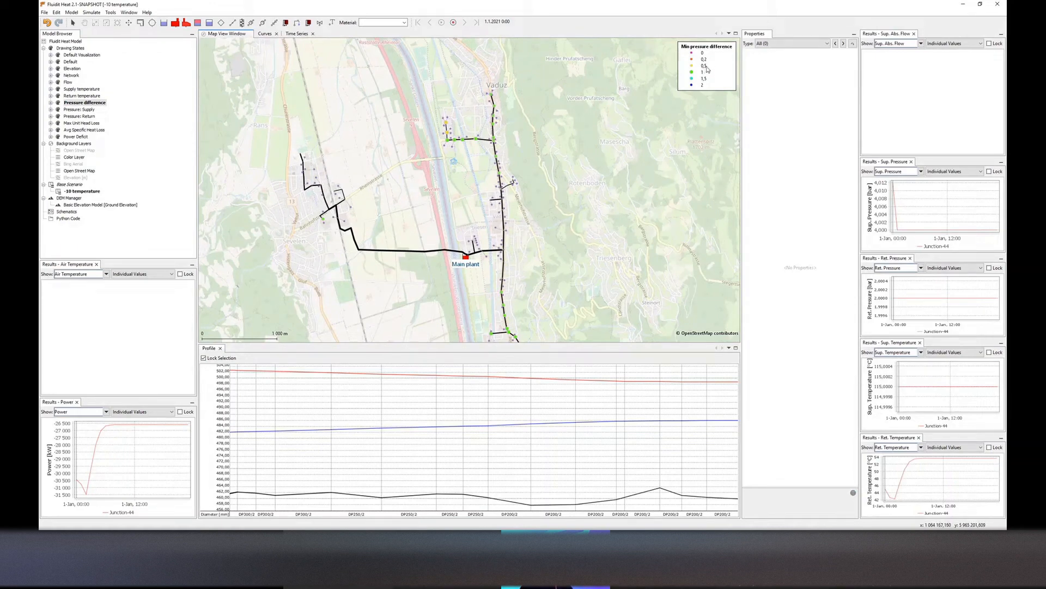
pyautogui.scroll(-1, 477, 157)
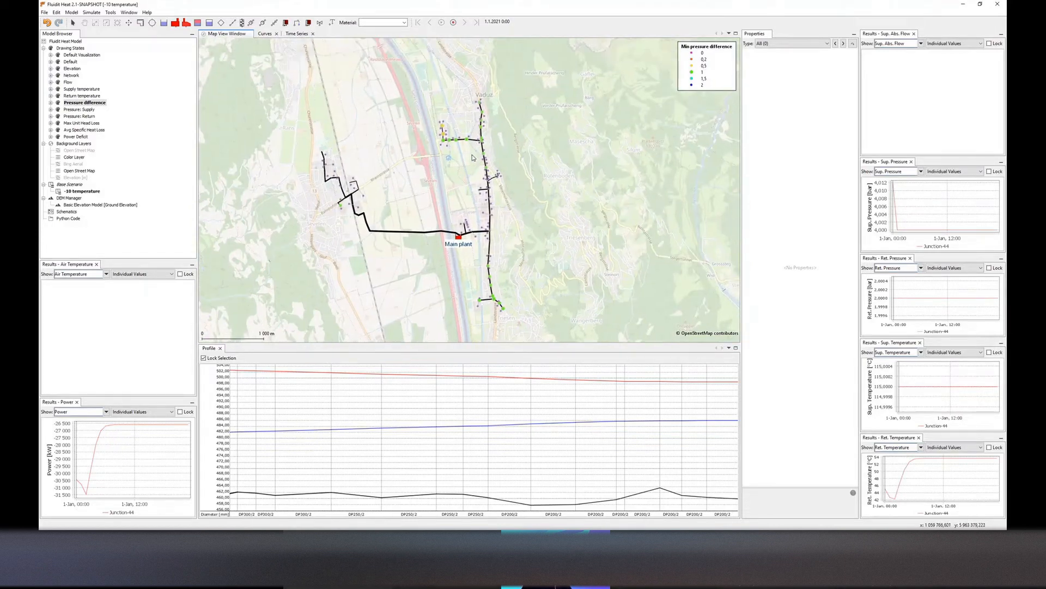
pyautogui.click(82, 124)
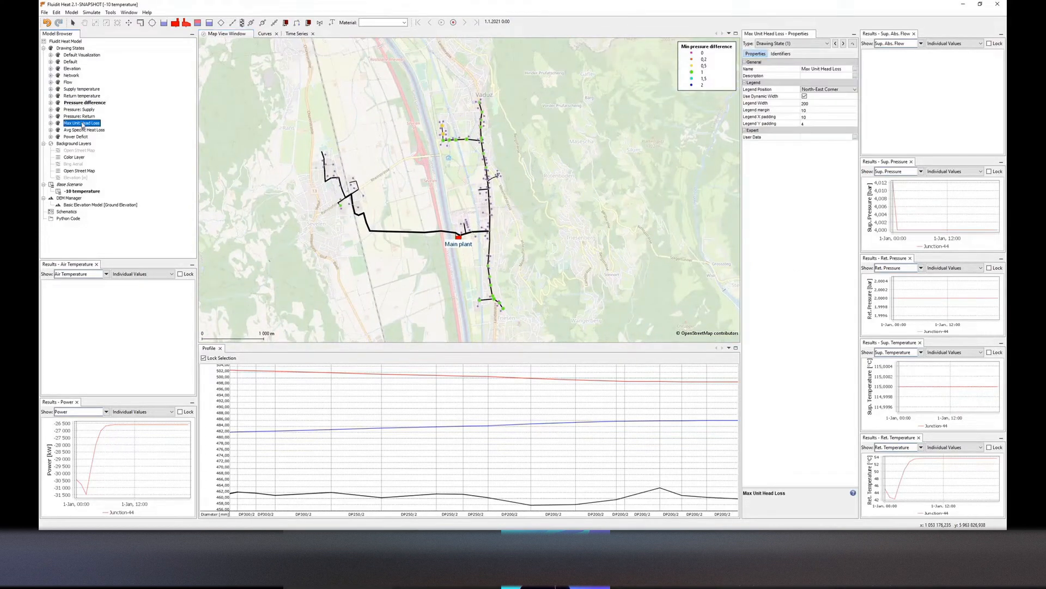
pyautogui.doubleClick(81, 123)
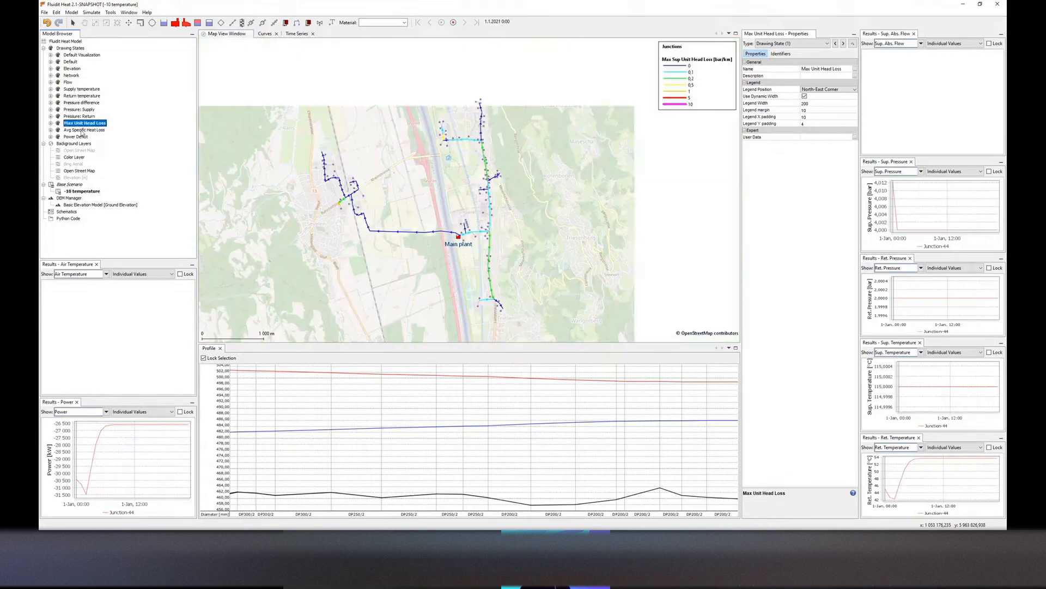
pyautogui.doubleClick(82, 131)
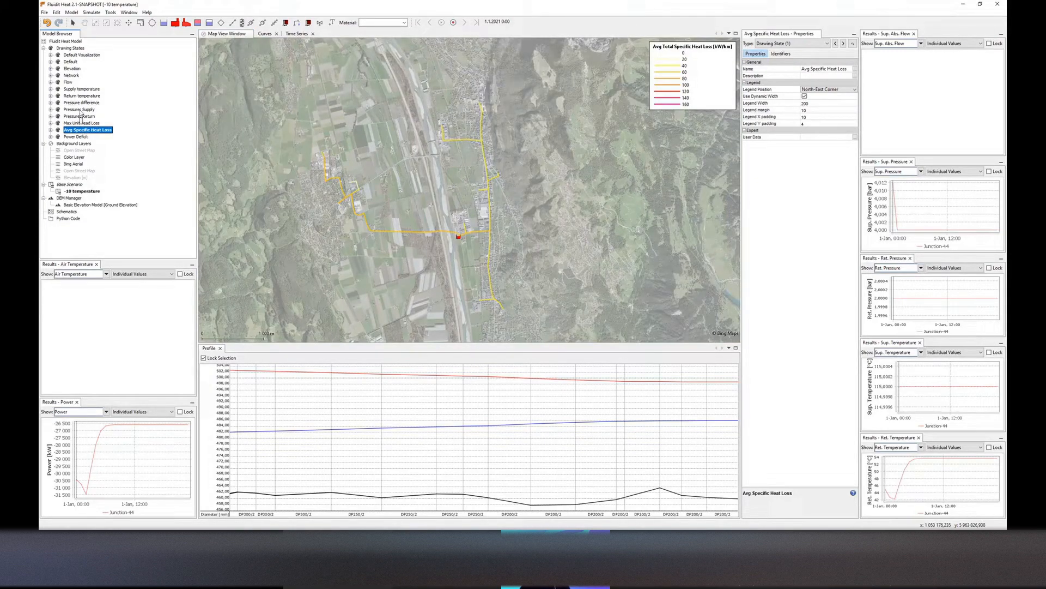
pyautogui.doubleClick(80, 110)
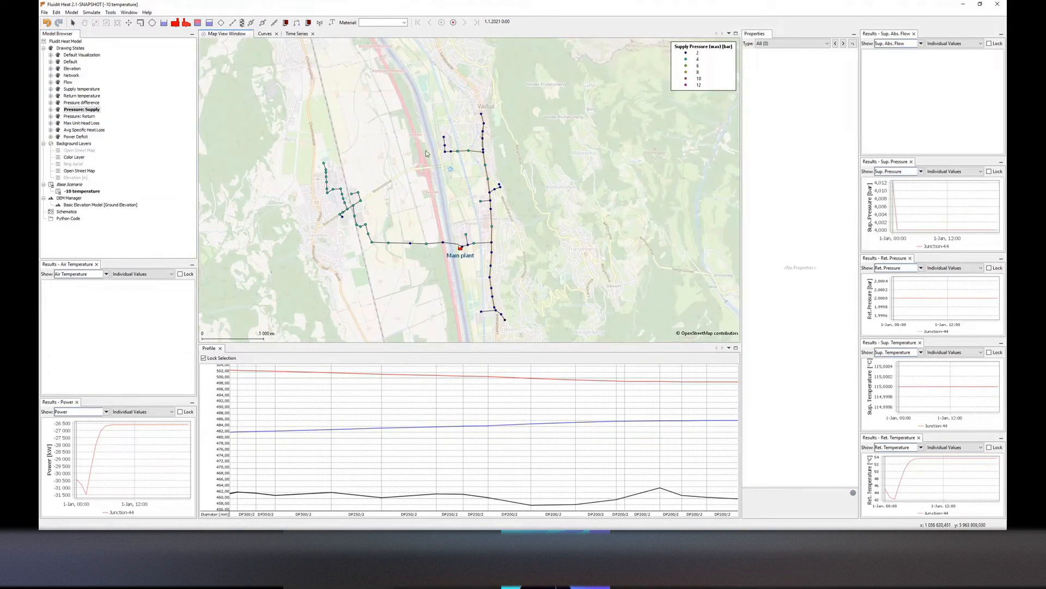
pyautogui.scroll(-1, 434, 166)
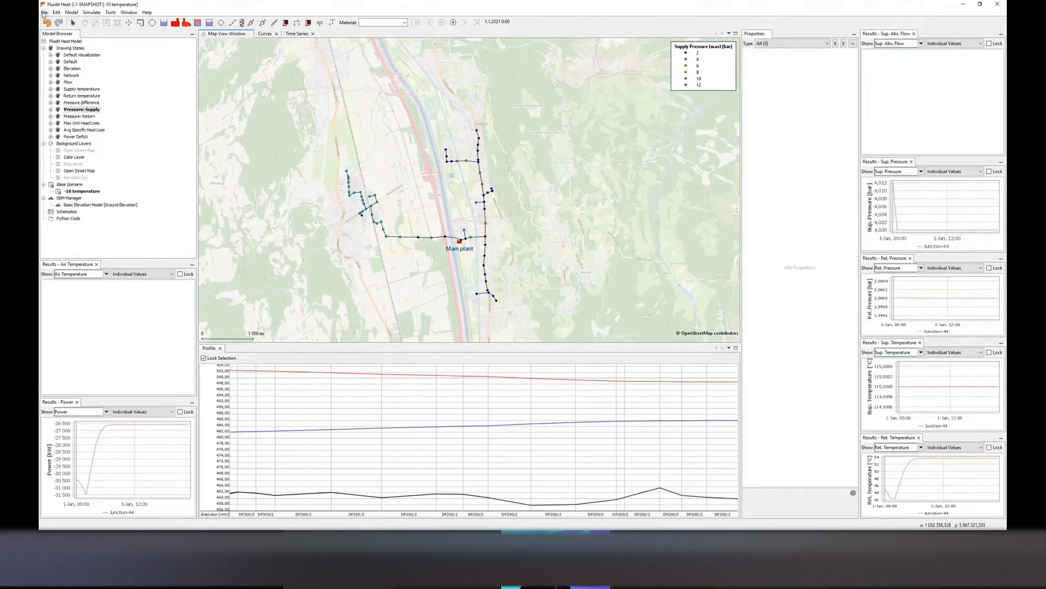
# Create another child scenario of Base Scenario named "Future planned network" and make it active
pyautogui.click(68, 184)
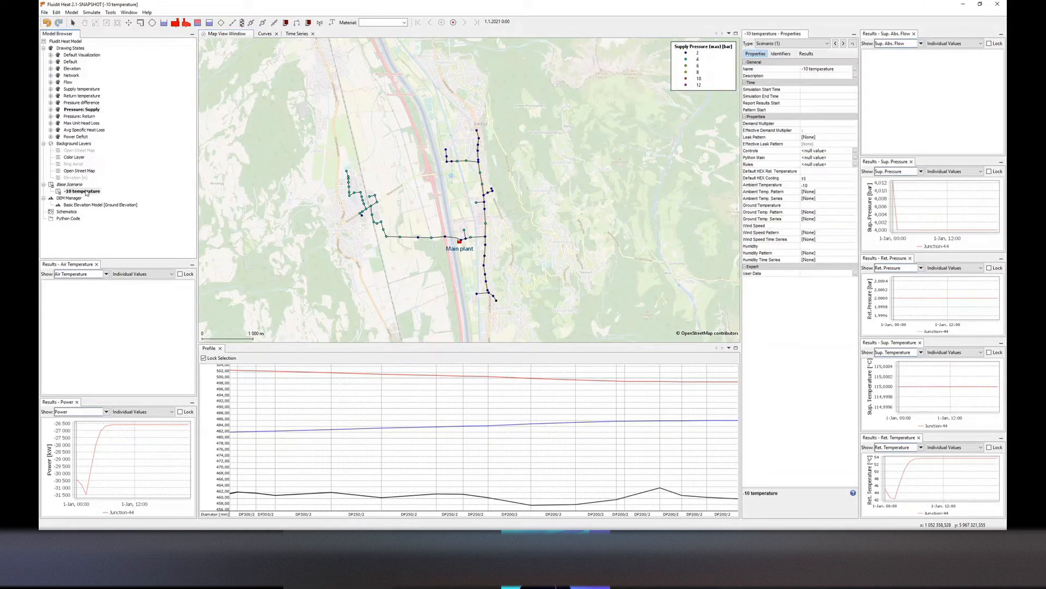
pyautogui.rightClick(68, 184)
pyautogui.click(116, 207)
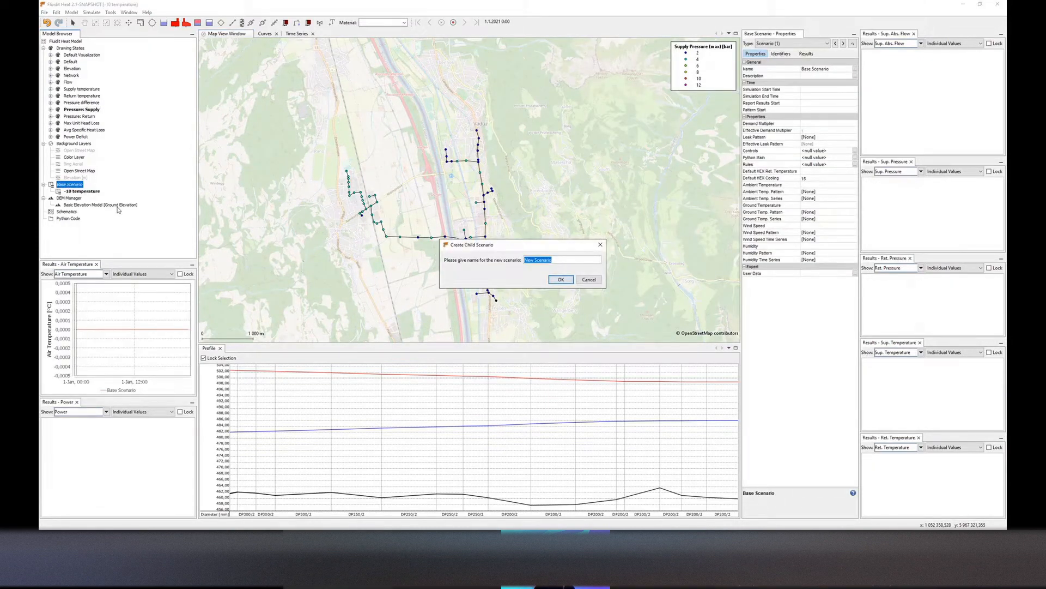
pyautogui.write('Future planned network')
pyautogui.press('Return')
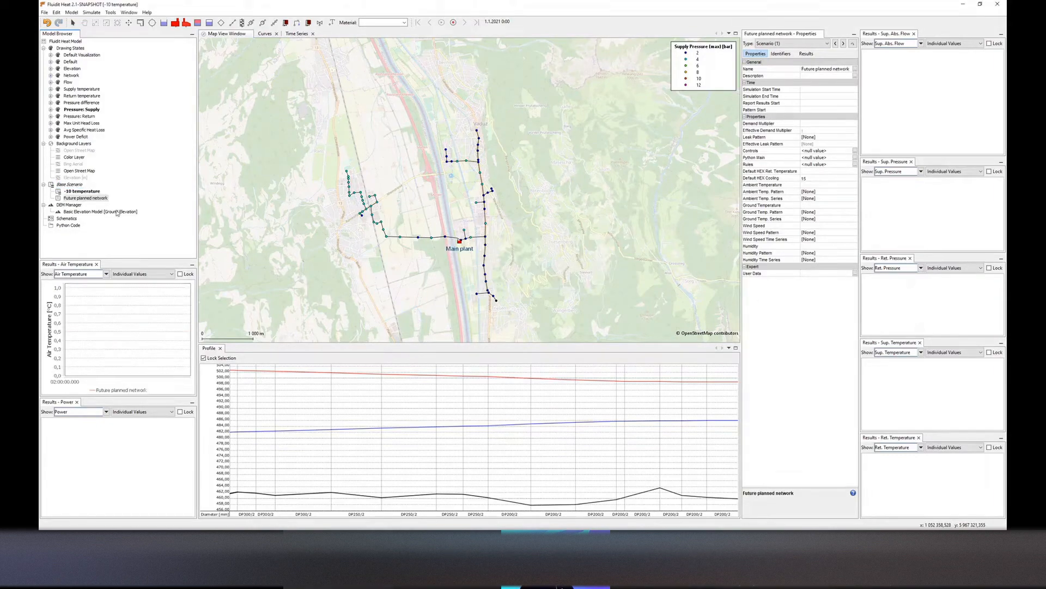
pyautogui.click(91, 199)
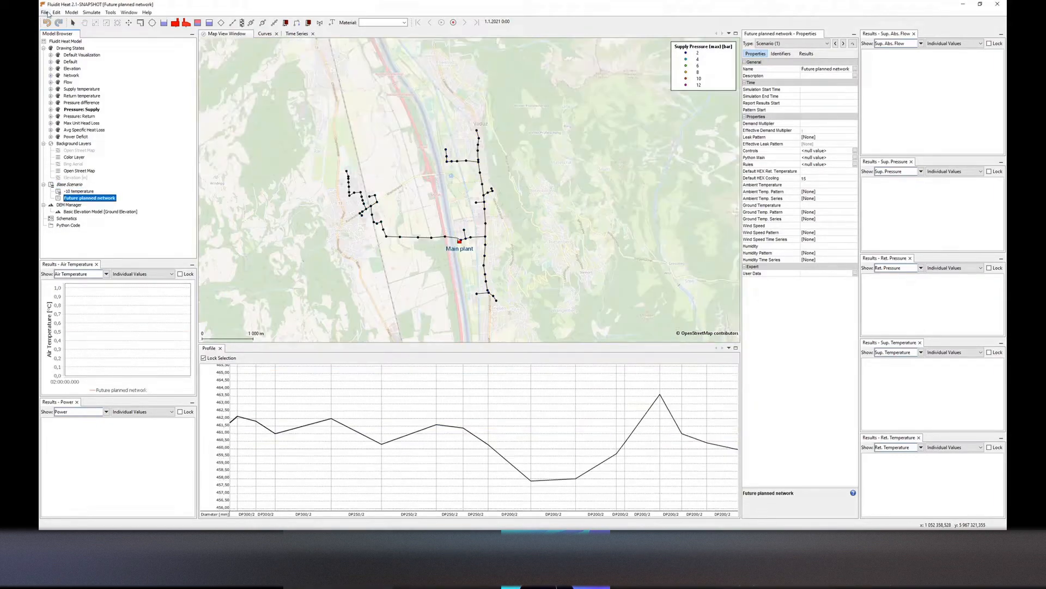
# Import Possible future pipes.geojson from the Second part of network folder into the model as Pipe components
pyautogui.click(45, 12)
pyautogui.click(93, 97)
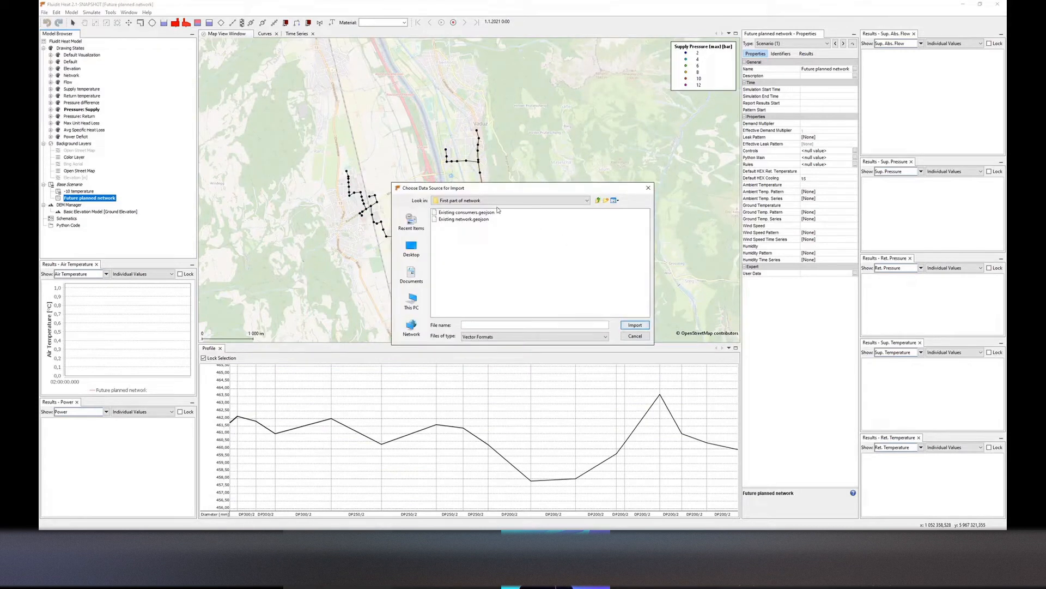
pyautogui.click(598, 201)
pyautogui.doubleClick(447, 218)
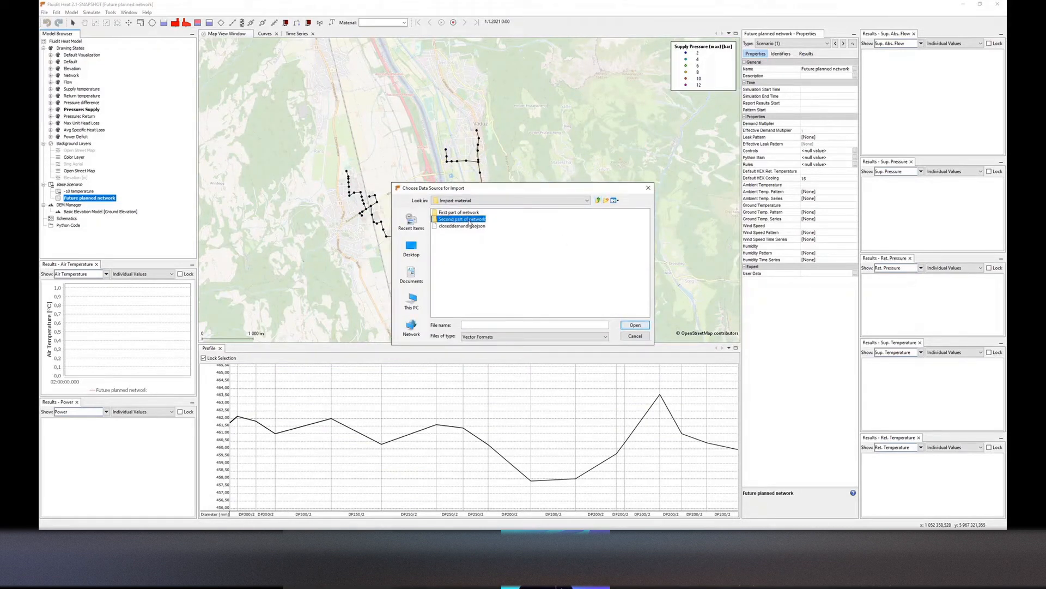
pyautogui.click(447, 218)
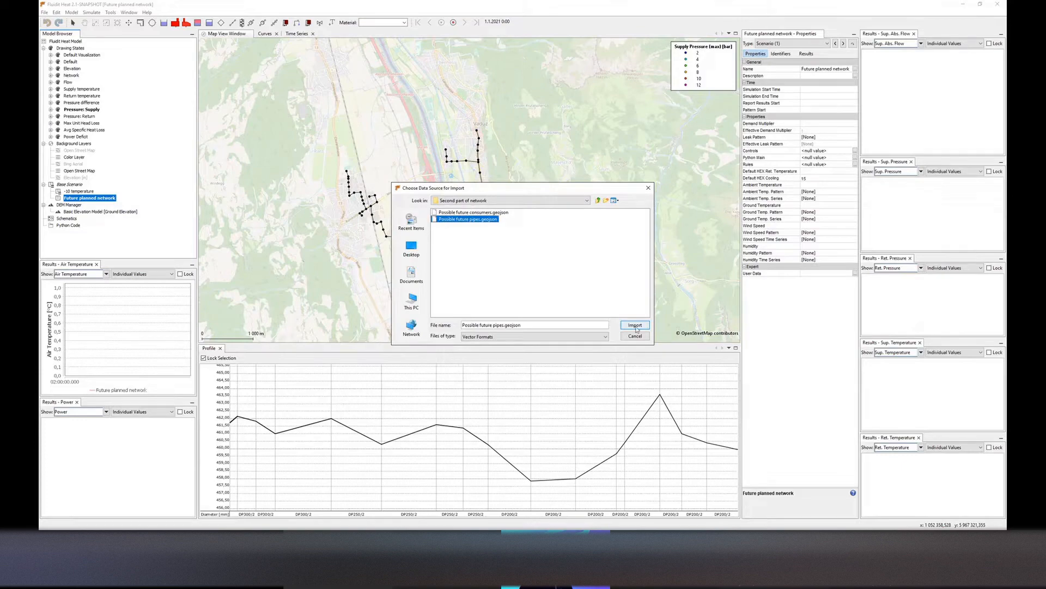
pyautogui.click(635, 325)
pyautogui.moveTo(208, 11); pyautogui.dragTo(358, 102)
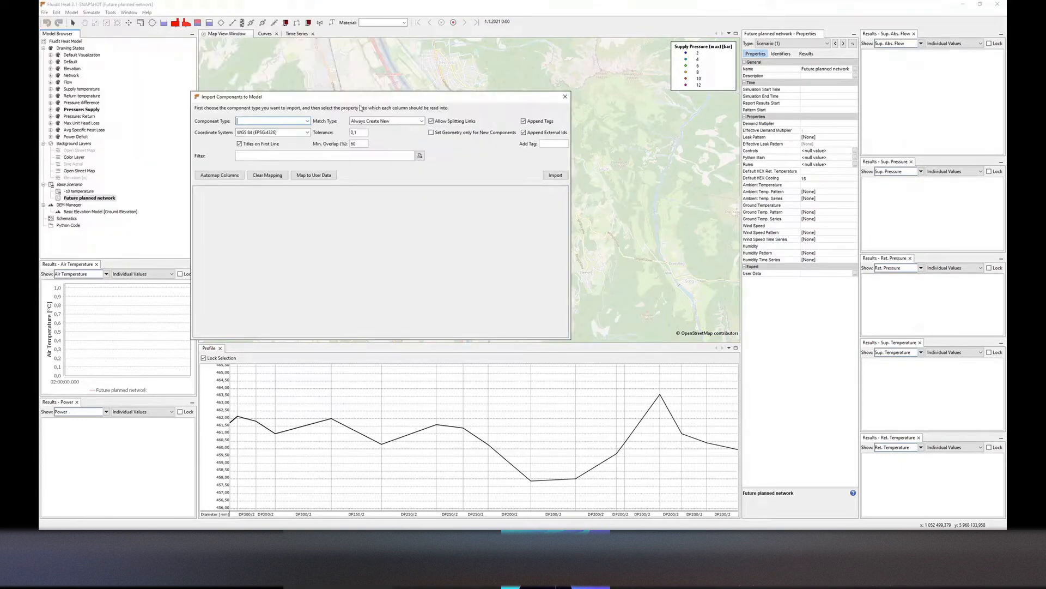
pyautogui.write('Pipe')
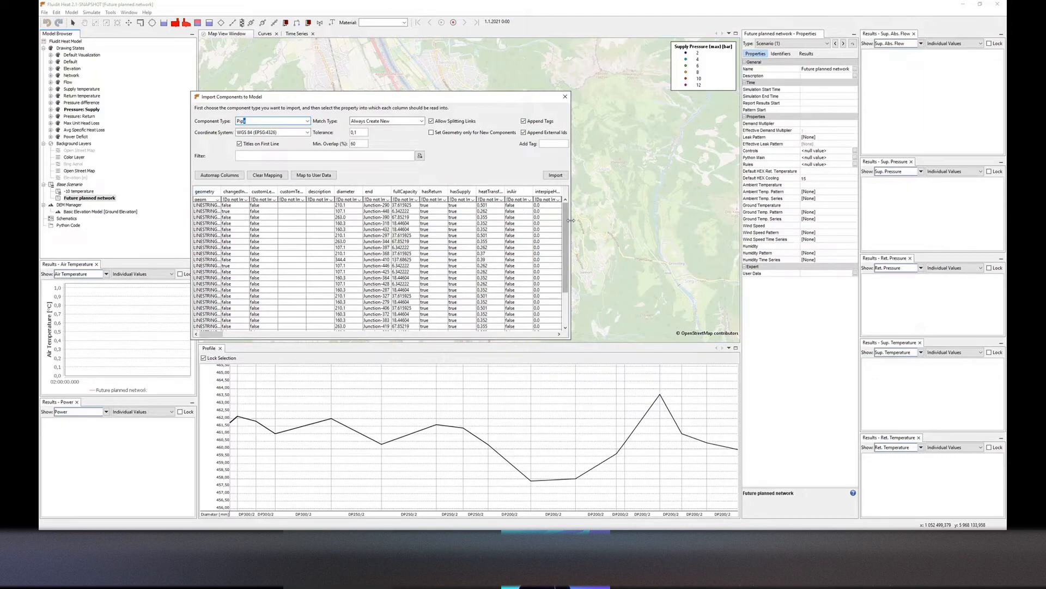
pyautogui.moveTo(571, 220); pyautogui.dragTo(686, 219)
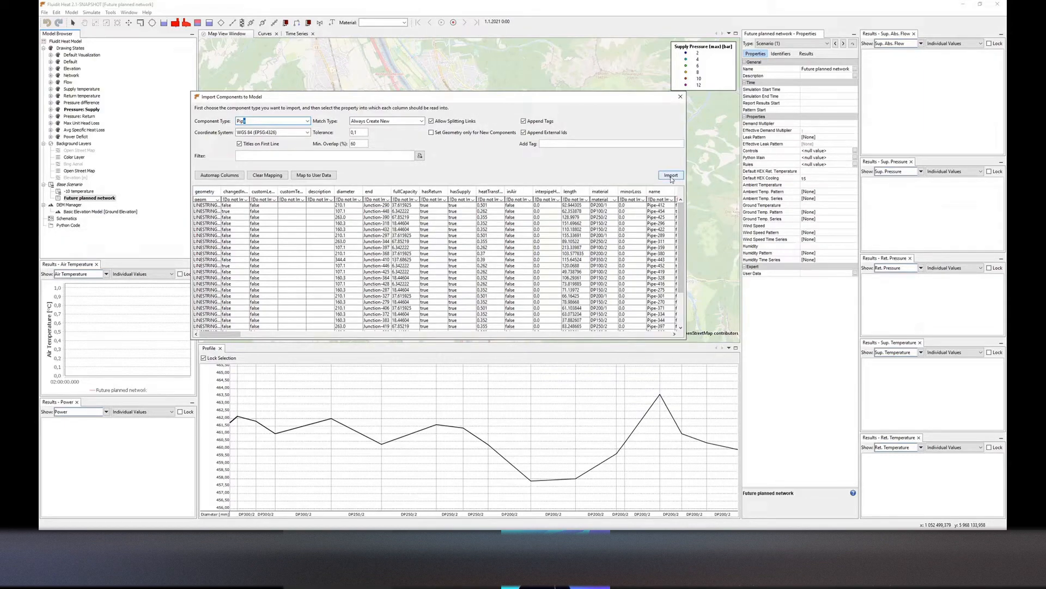
pyautogui.click(669, 176)
pyautogui.click(561, 266)
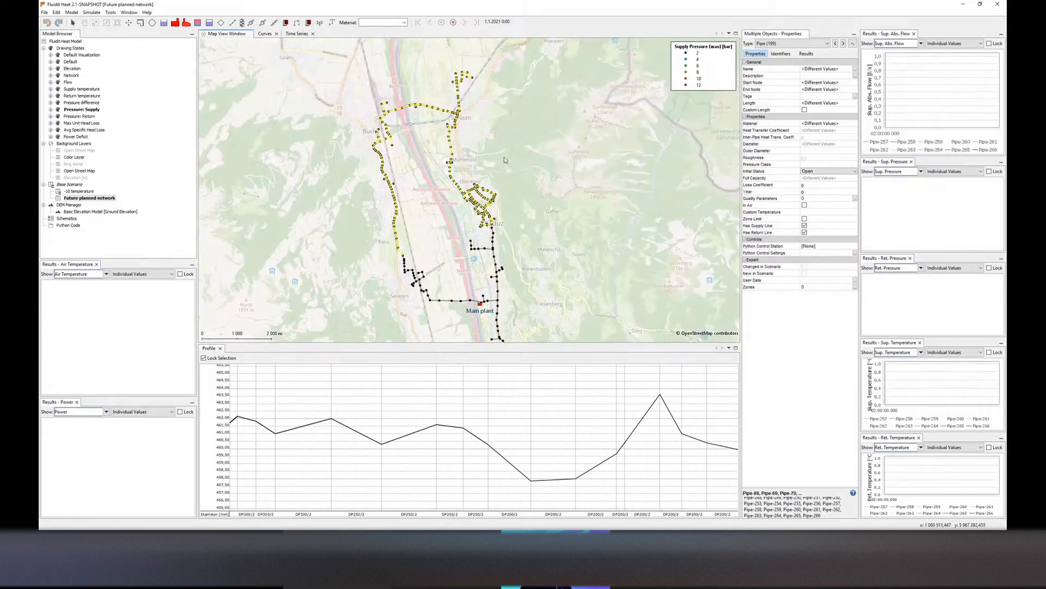
# Switch the map to the Default drawing state
pyautogui.moveTo(455, 229); pyautogui.dragTo(428, 202)
pyautogui.click(429, 200)
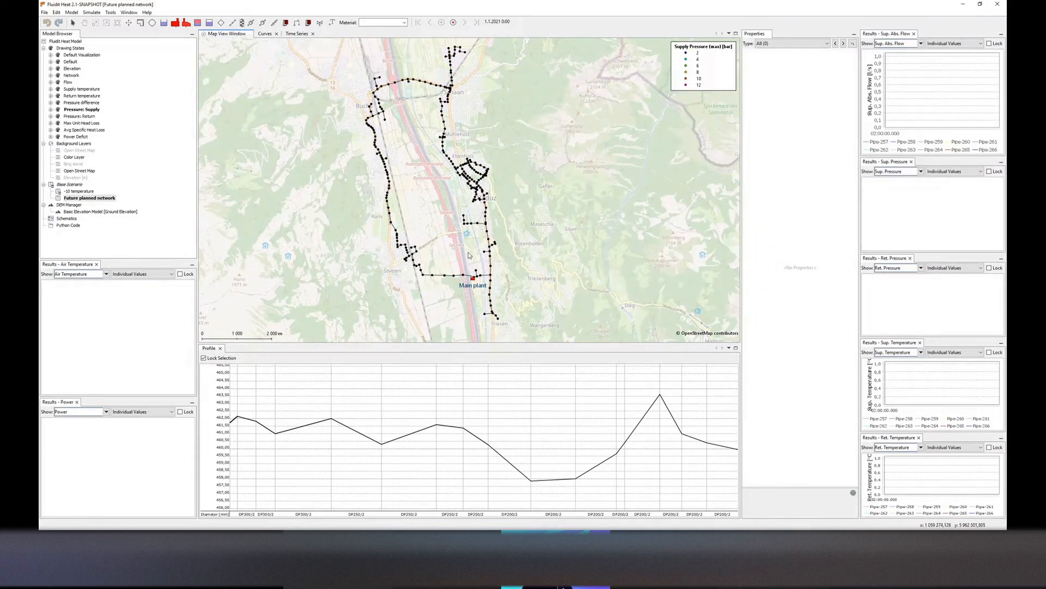
pyautogui.moveTo(466, 234); pyautogui.dragTo(470, 241)
pyautogui.click(71, 61)
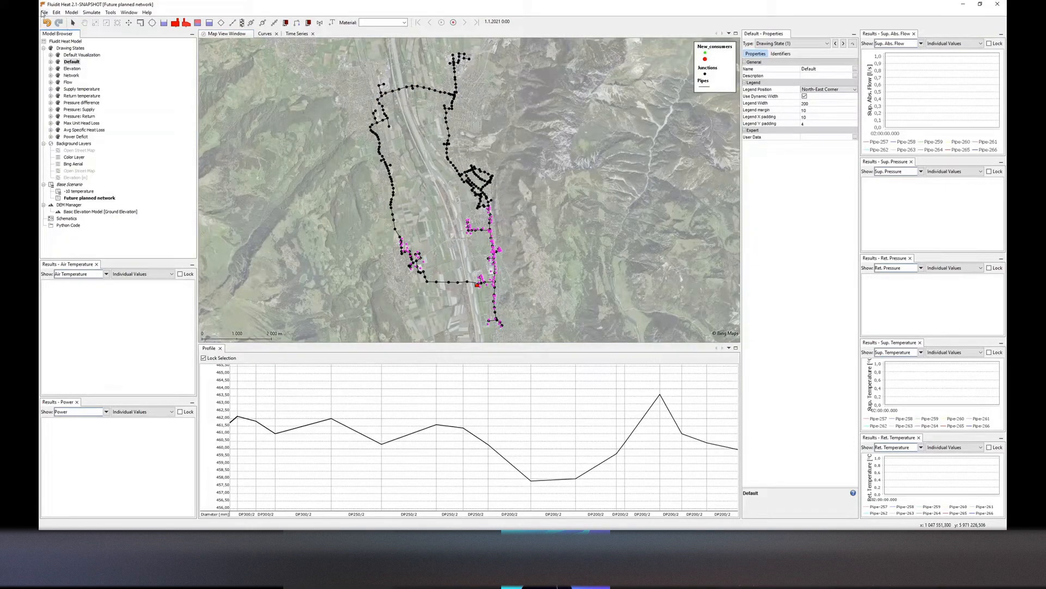
# Import Possible future consumers.geojson from the Second part of network folder as Closed Demand components
pyautogui.click(70, 12)
pyautogui.click(81, 97)
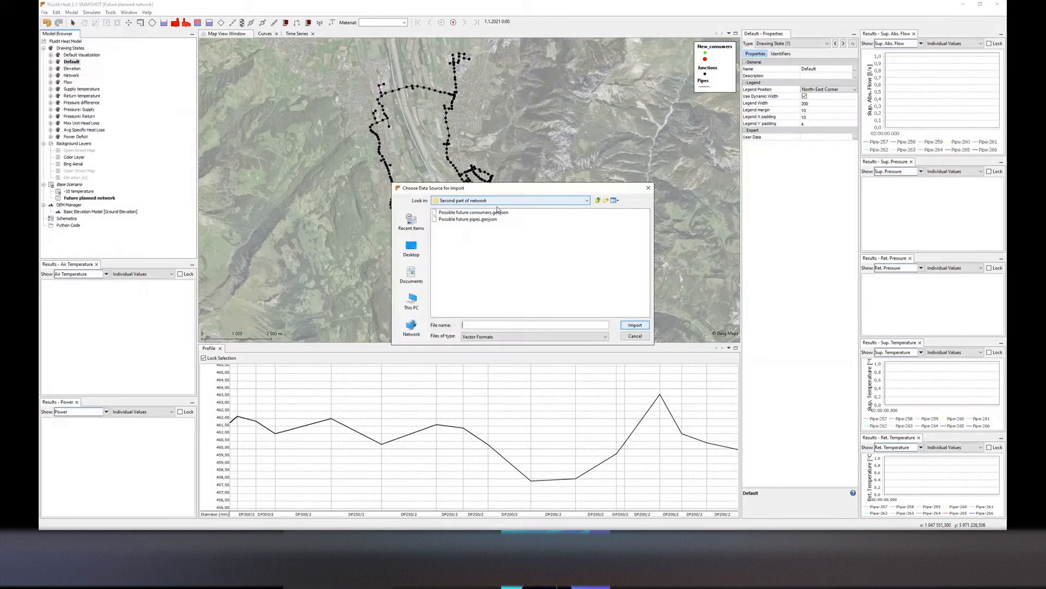
pyautogui.click(473, 212)
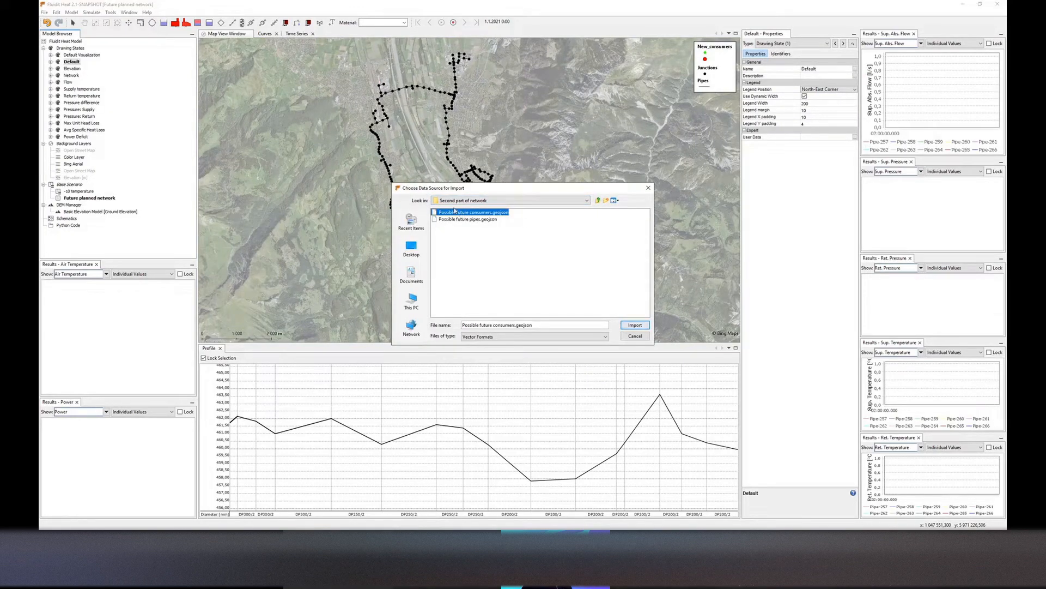
pyautogui.click(635, 325)
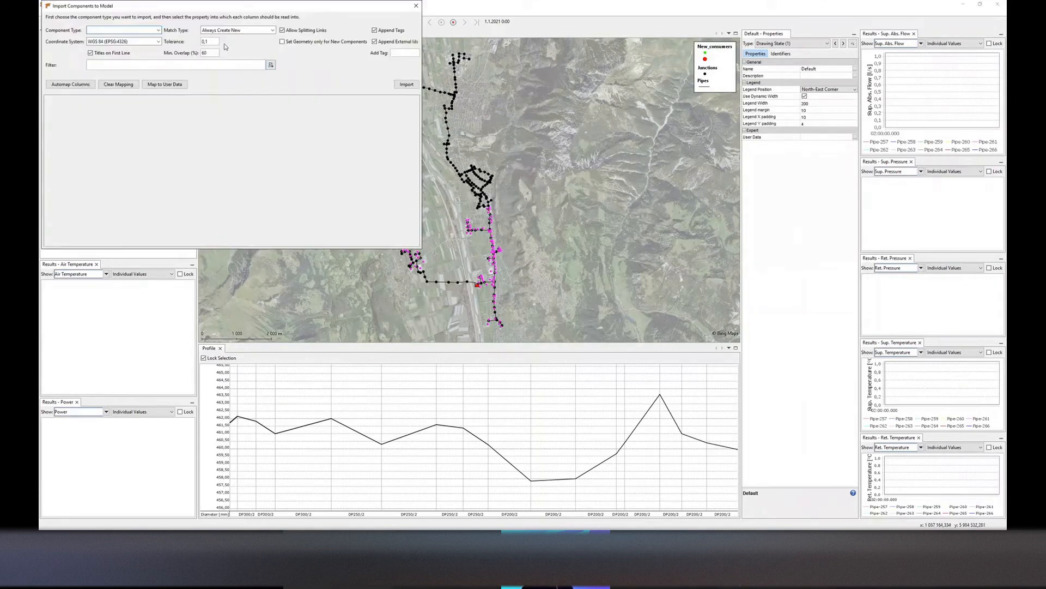
pyautogui.write('Closed Demand')
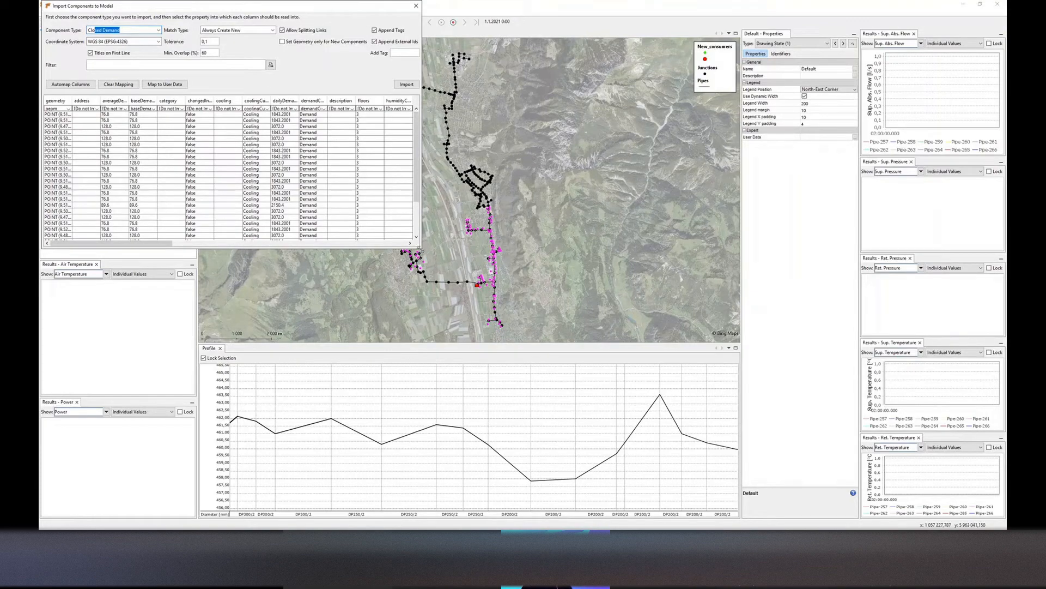
pyautogui.moveTo(420, 250); pyautogui.dragTo(441, 263)
pyautogui.click(436, 82)
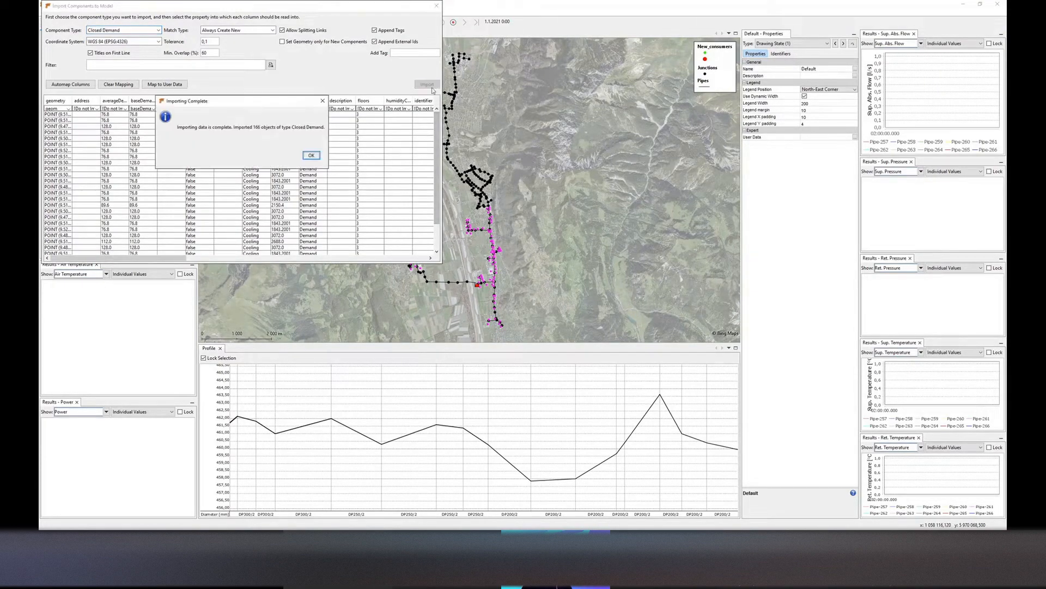
pyautogui.click(317, 157)
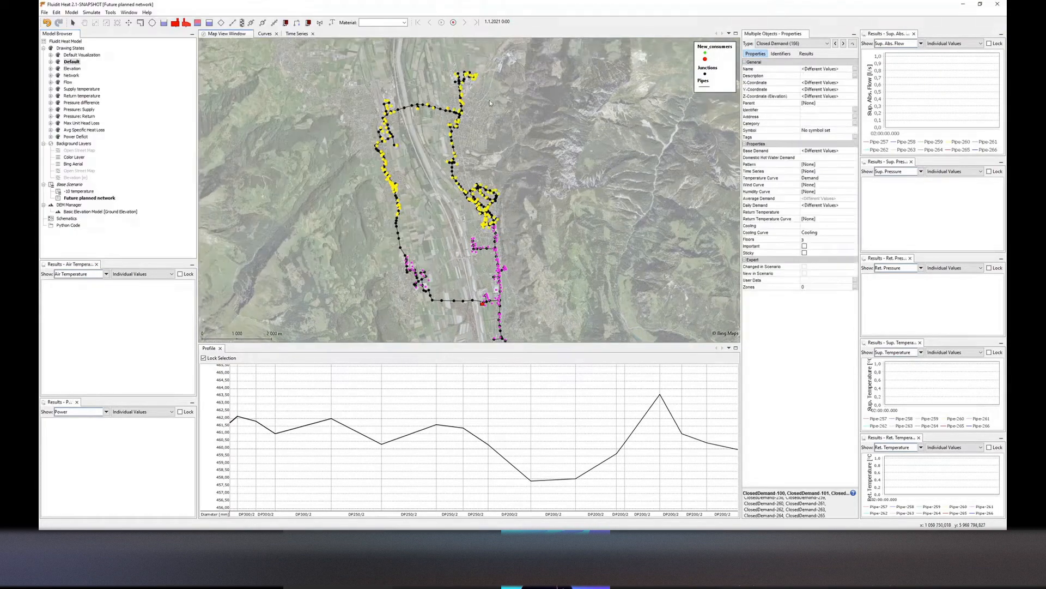
# Run Update Demand Junctions to connect the imported consumers to the network
pyautogui.scroll(2, 453, 200)
pyautogui.click(452, 197)
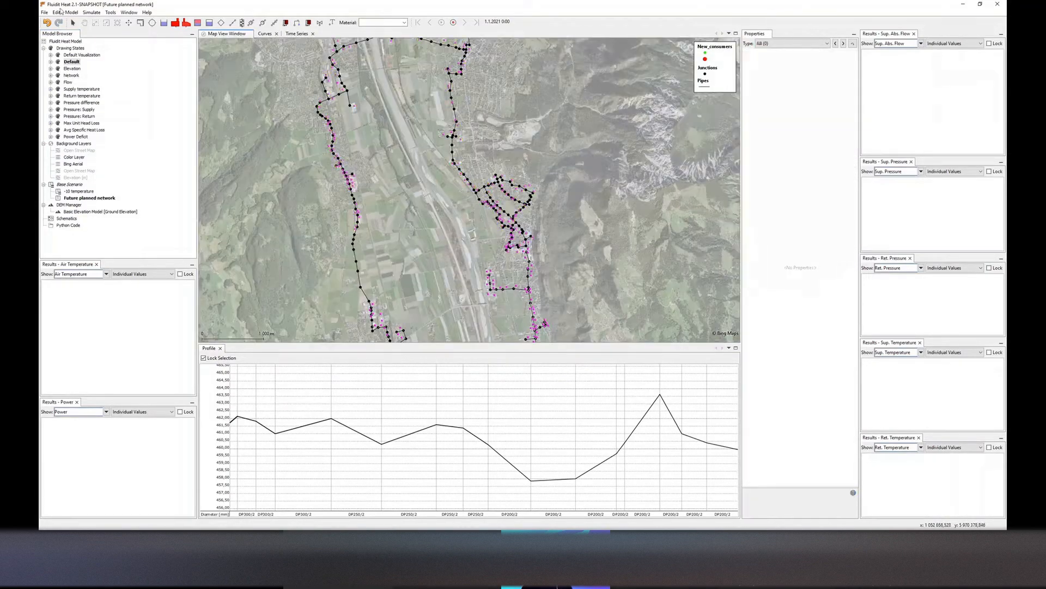
pyautogui.click(112, 13)
pyautogui.moveTo(163, 30)
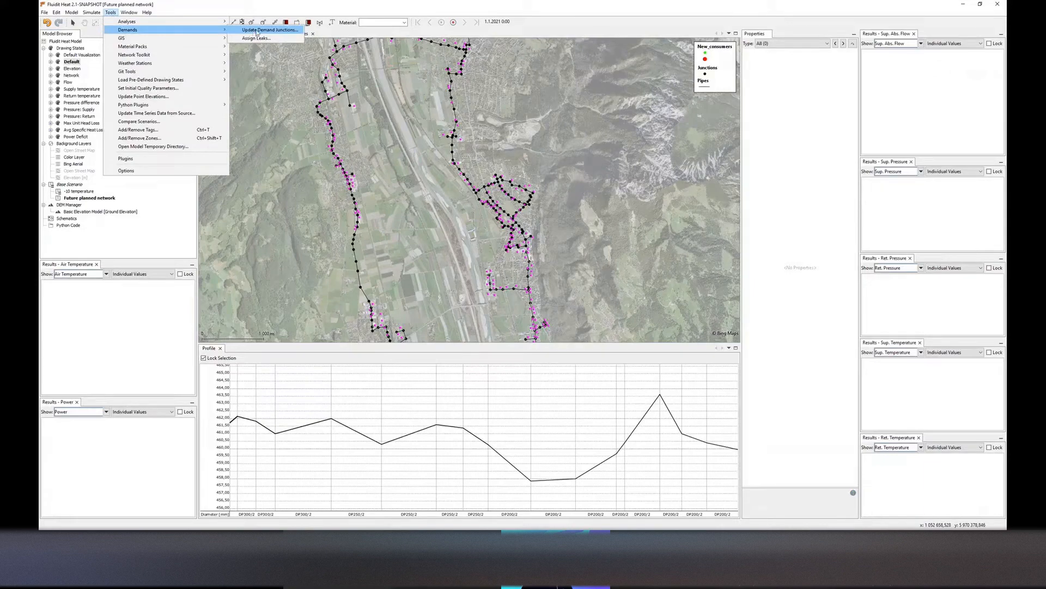
pyautogui.click(256, 30)
# Switch to the Pressure difference drawing state and run the simulation for the Future planned network scenario
pyautogui.scroll(2, 503, 192)
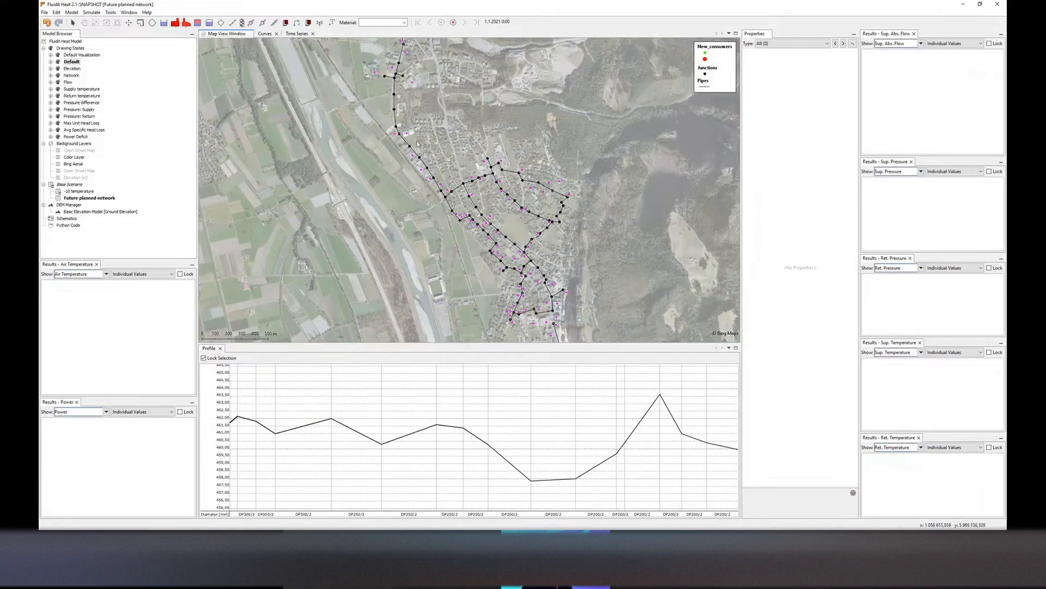
pyautogui.scroll(-2, 418, 145)
pyautogui.moveTo(418, 45); pyautogui.dragTo(432, 150)
pyautogui.moveTo(433, 231); pyautogui.dragTo(439, 151)
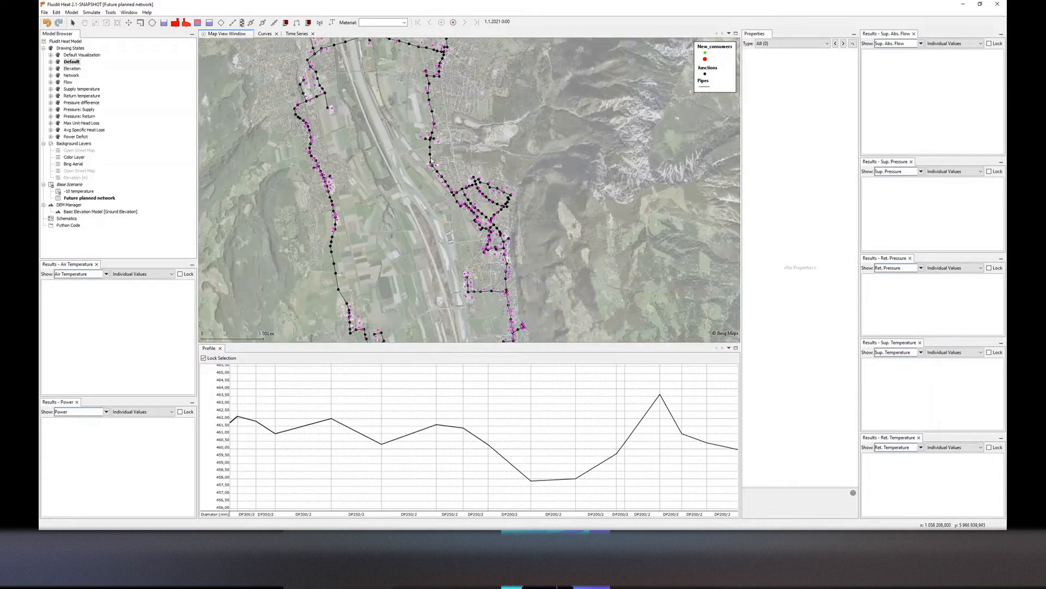
pyautogui.scroll(-2, 430, 160)
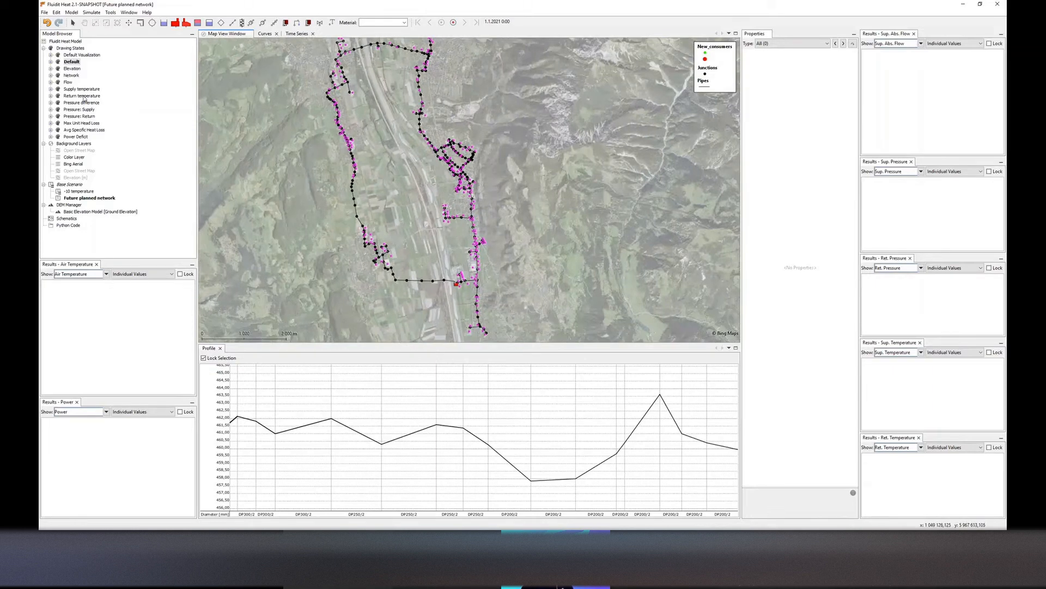
pyautogui.doubleClick(81, 103)
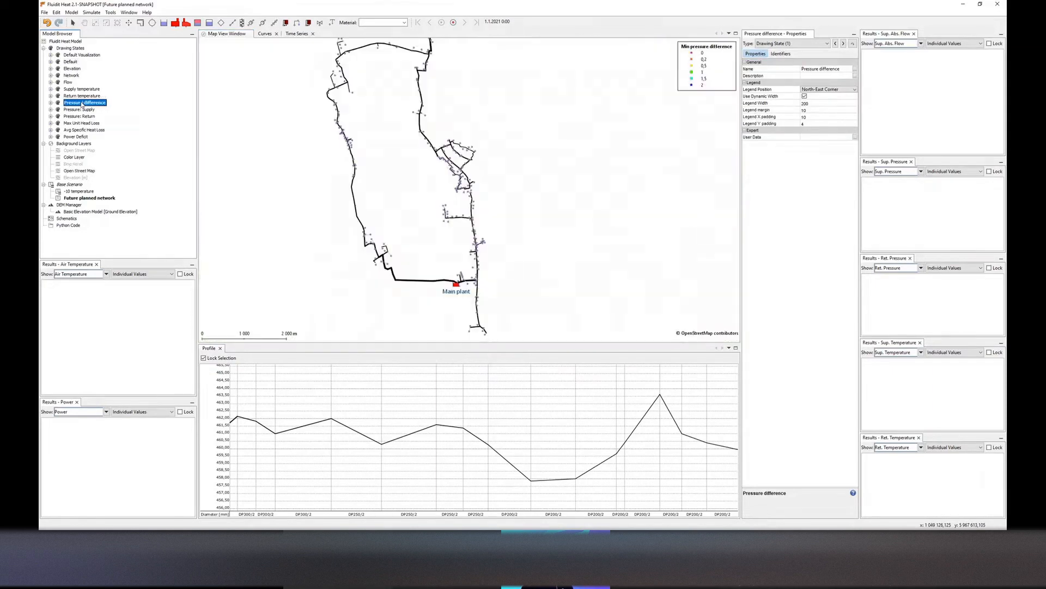
pyautogui.click(570, 287)
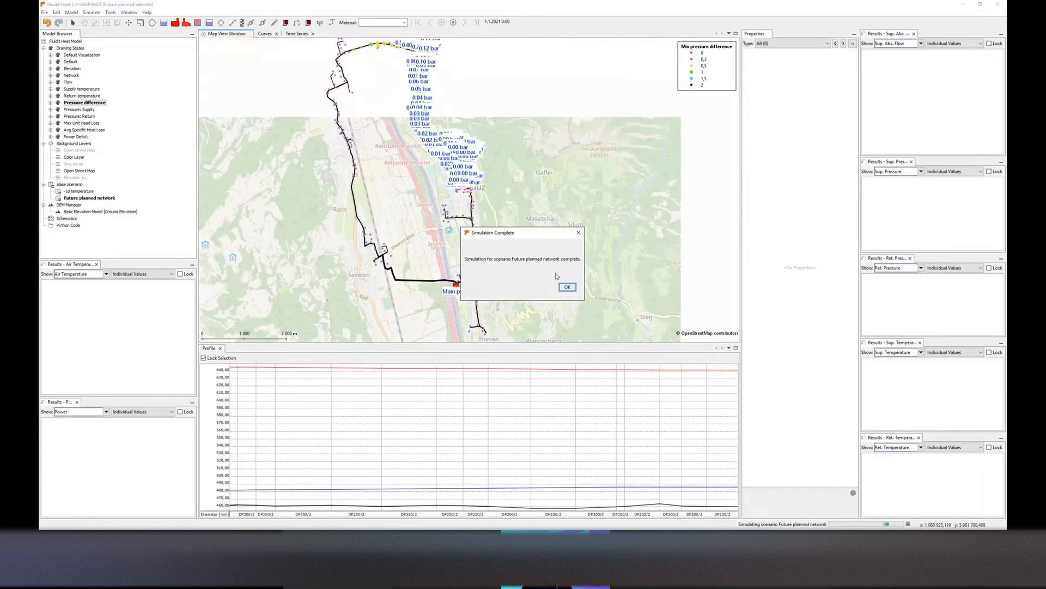
pyautogui.click(567, 287)
# Examine the Future planned network results at the main plant and in the Power Deficit and Pressure difference drawing states
pyautogui.scroll(-1, 457, 291)
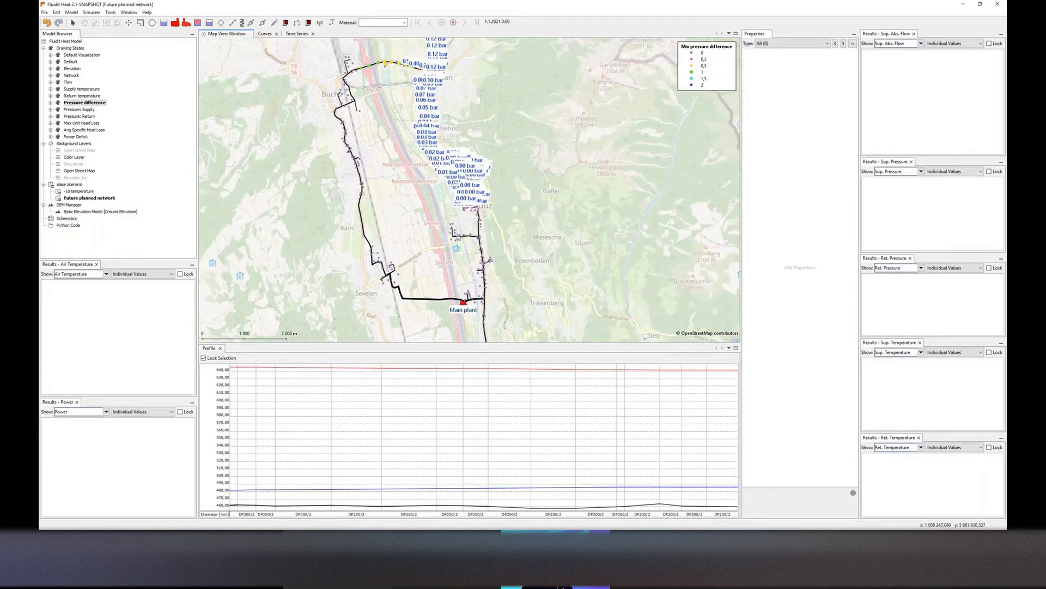
pyautogui.click(462, 293)
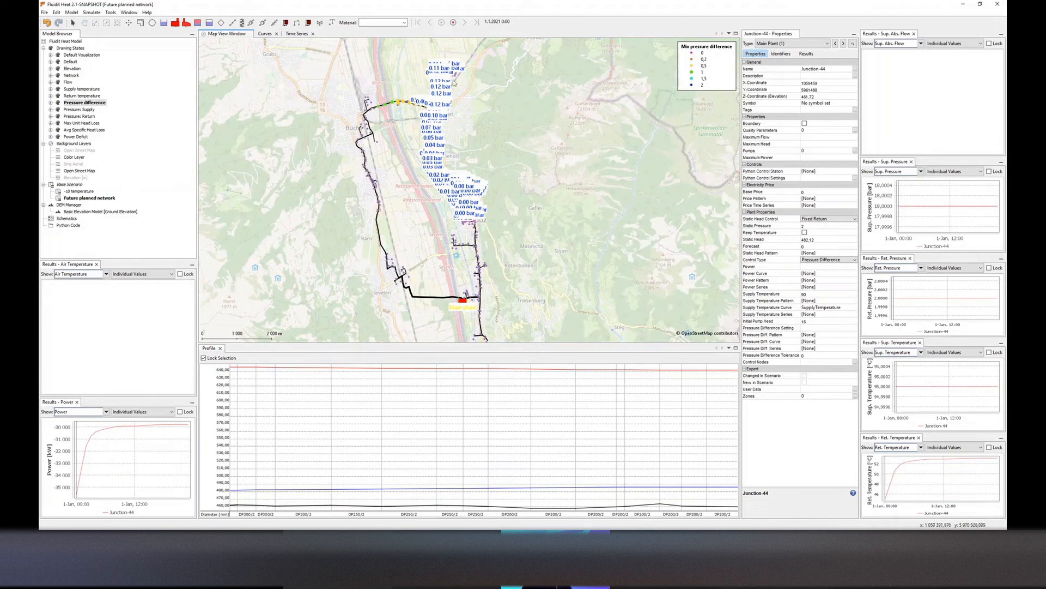
pyautogui.doubleClick(78, 136)
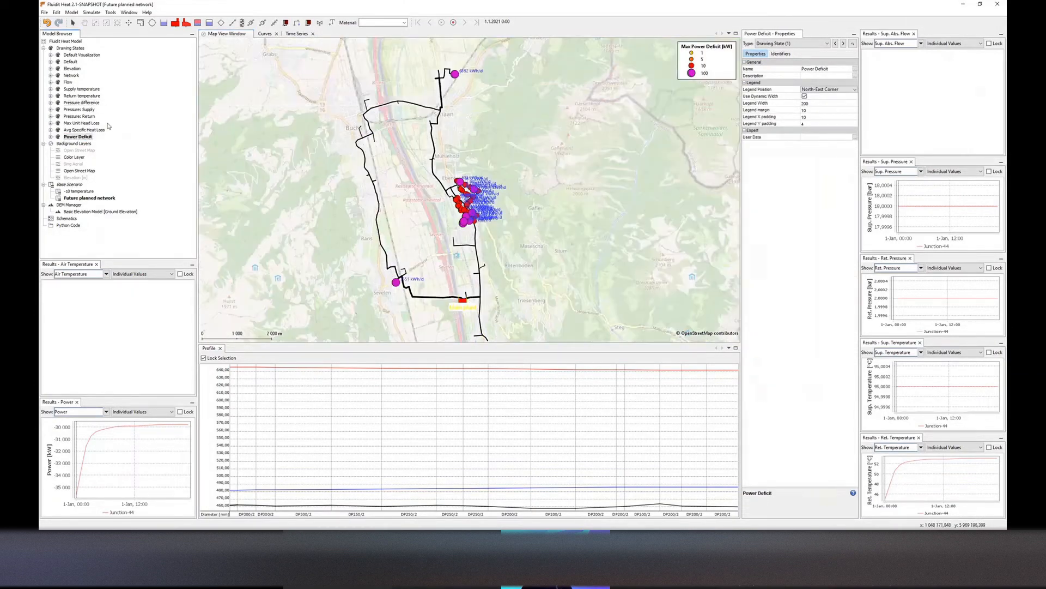
pyautogui.doubleClick(86, 103)
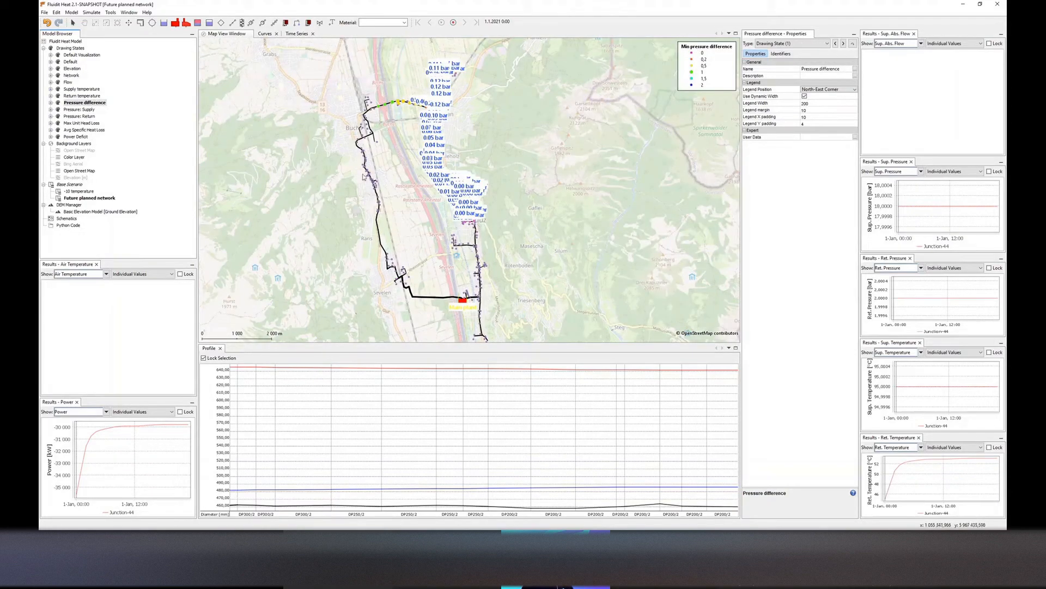
pyautogui.moveTo(487, 216); pyautogui.dragTo(473, 214)
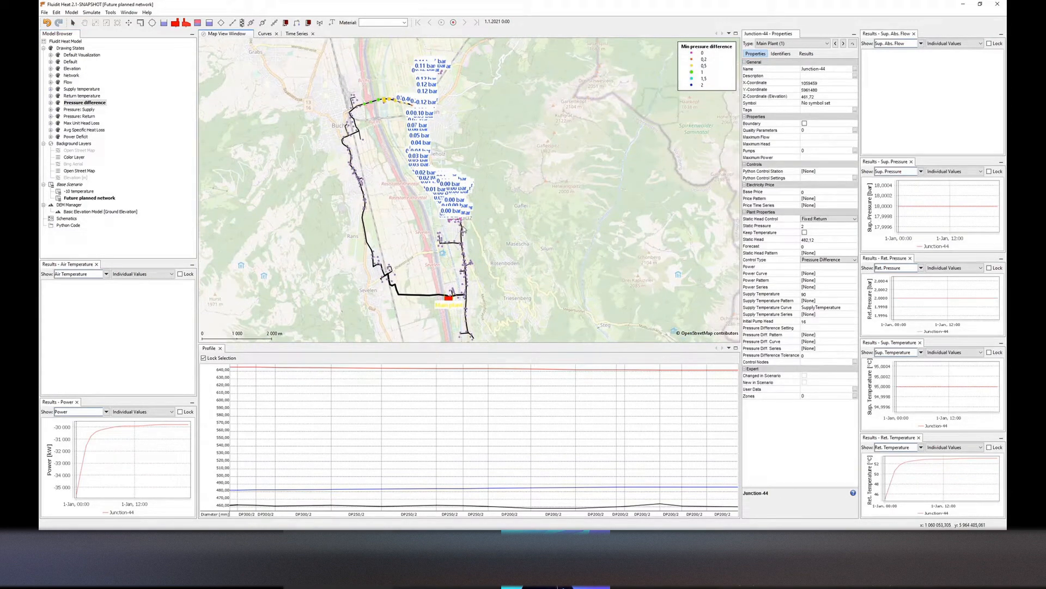
pyautogui.scroll(5, 464, 228)
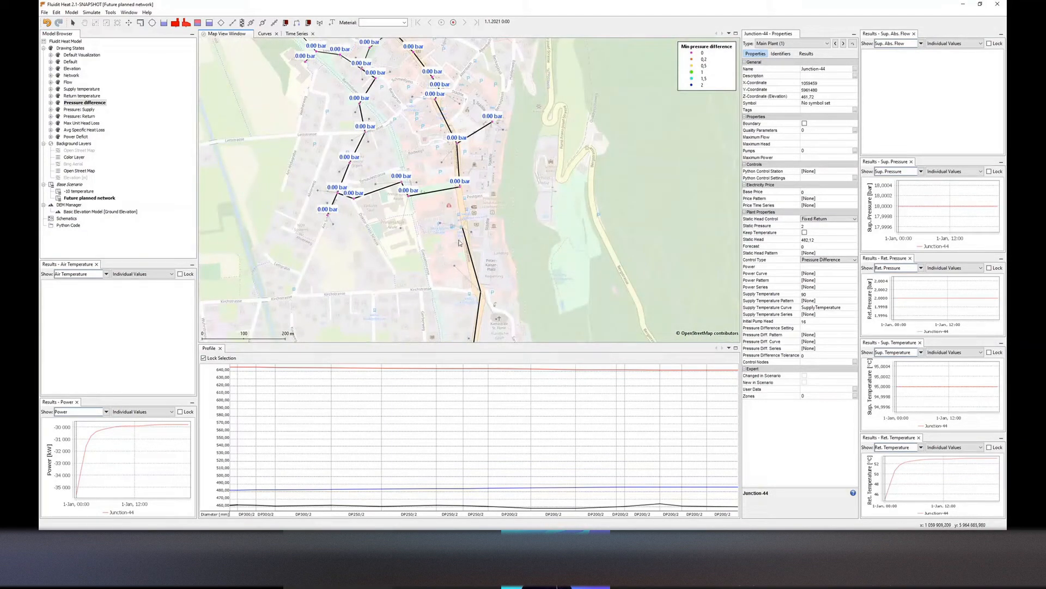
pyautogui.scroll(-5, 463, 245)
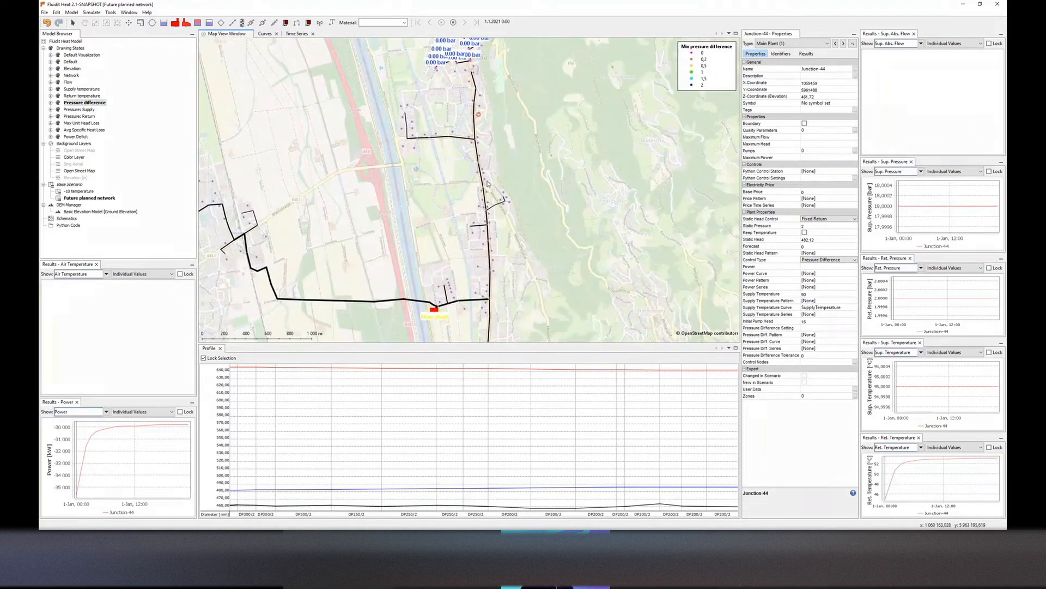
pyautogui.scroll(4, 486, 186)
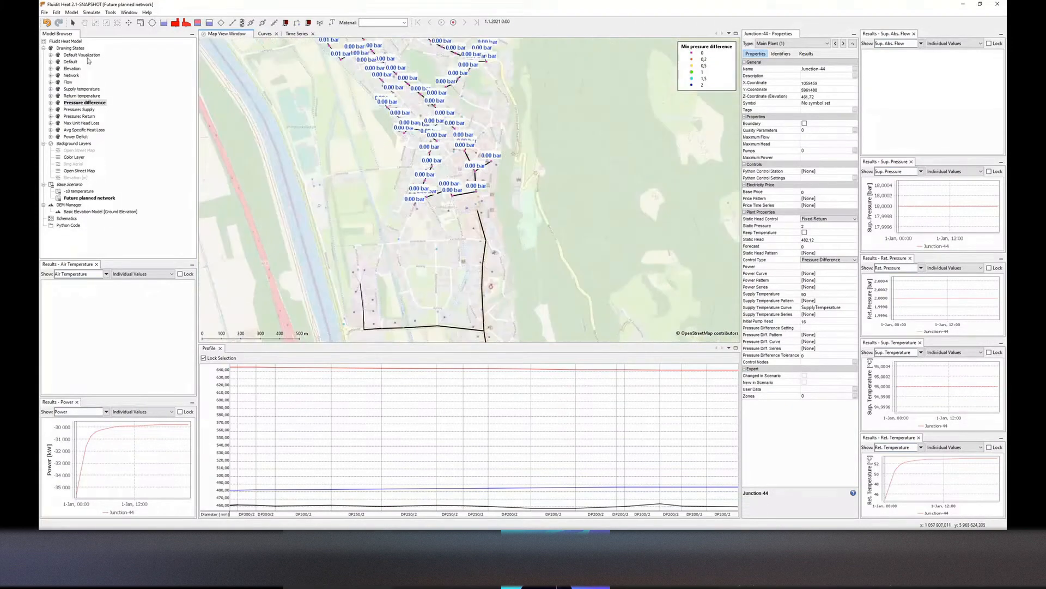
# Return to the Default drawing state and choose DP200/1 as the material for new pipes
pyautogui.click(70, 62)
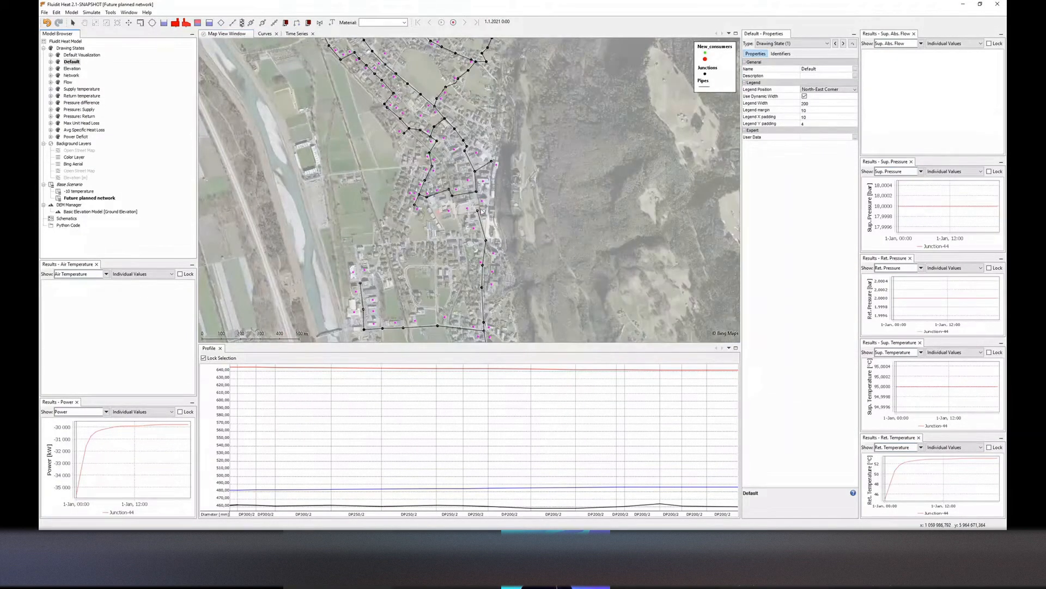
pyautogui.click(404, 23)
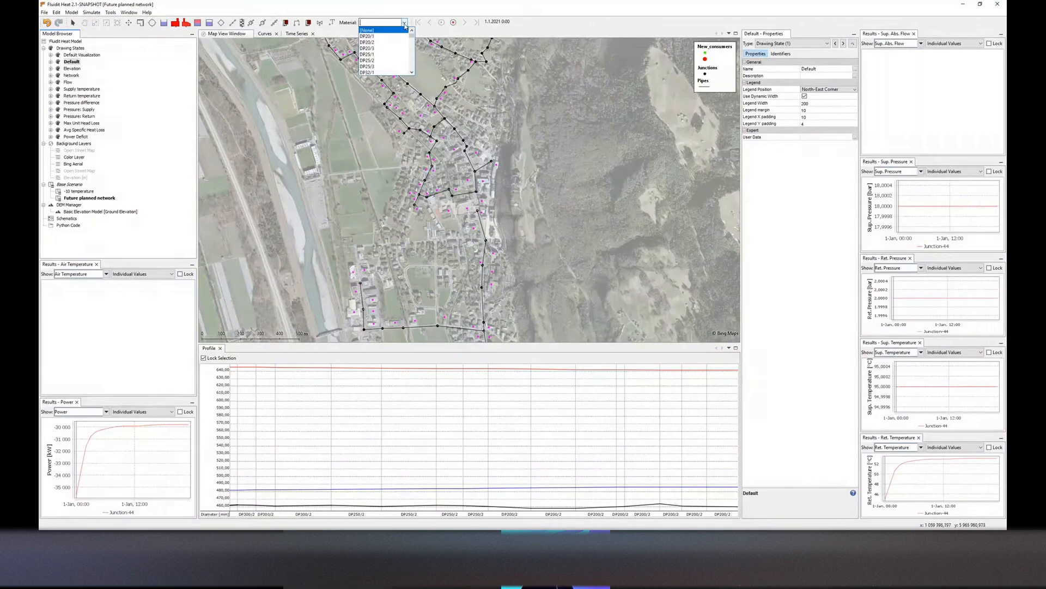
pyautogui.write('200')
pyautogui.click(380, 38)
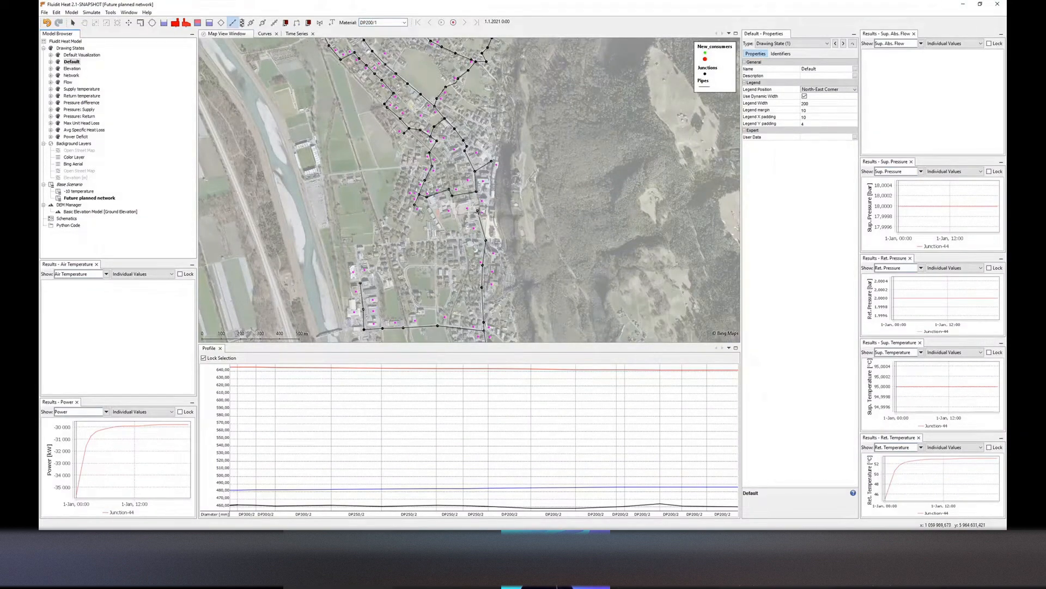
pyautogui.click(478, 210)
pyautogui.press('Escape')
pyautogui.scroll(-5, 479, 165)
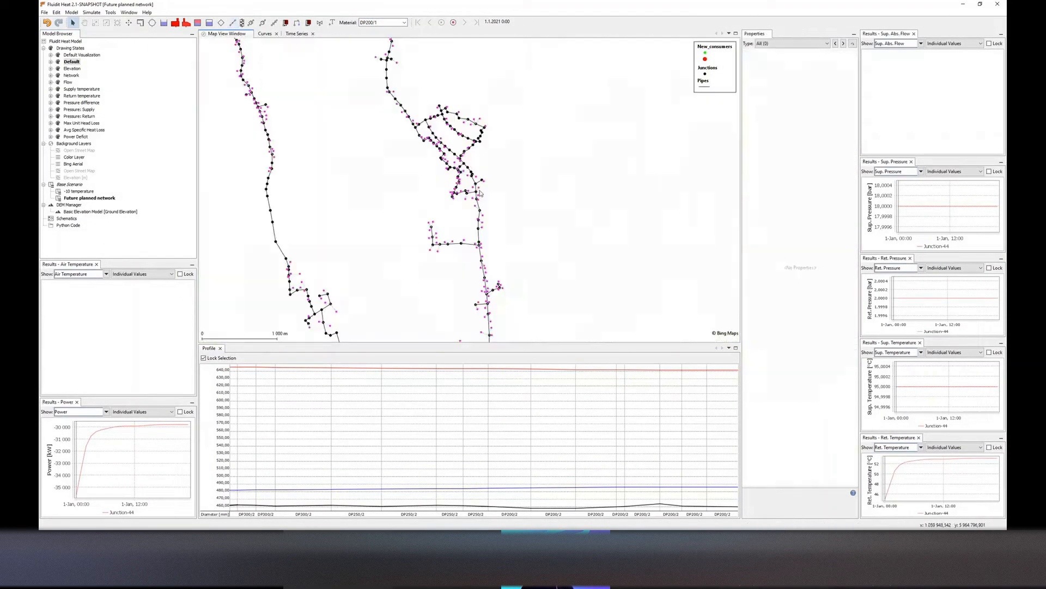
pyautogui.scroll(-4, 483, 166)
pyautogui.moveTo(474, 152); pyautogui.dragTo(460, 172)
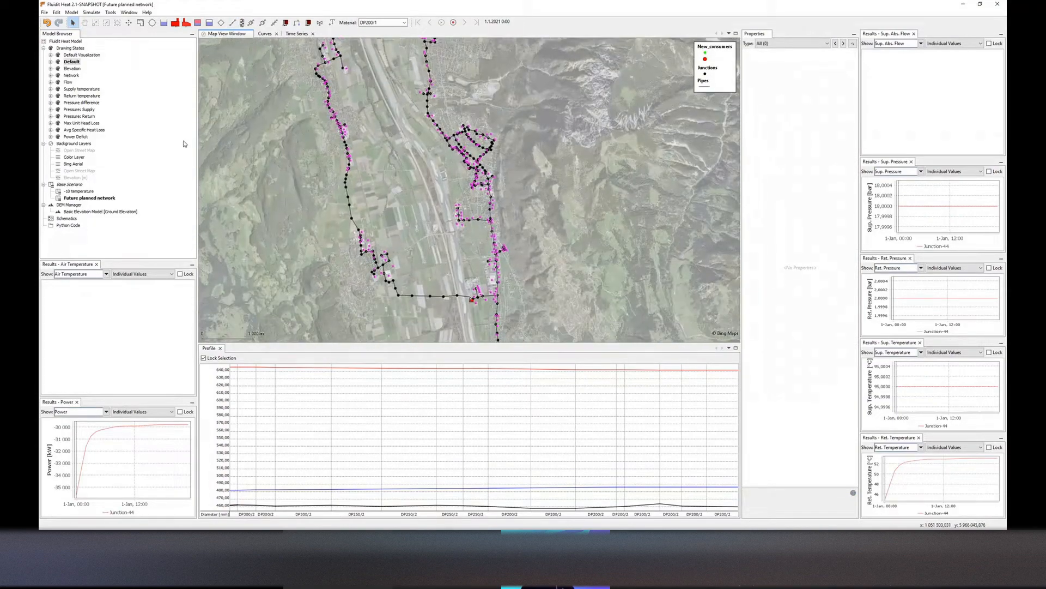
# Review the Future planned network results in the Pressure difference and Flow drawing states across the whole network
pyautogui.doubleClick(82, 102)
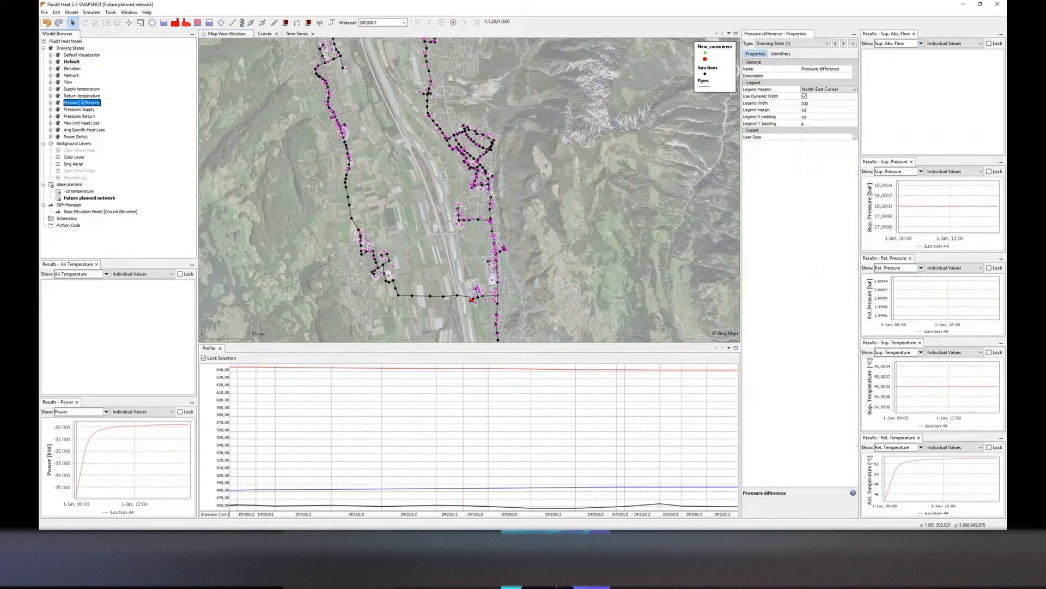
pyautogui.click(558, 284)
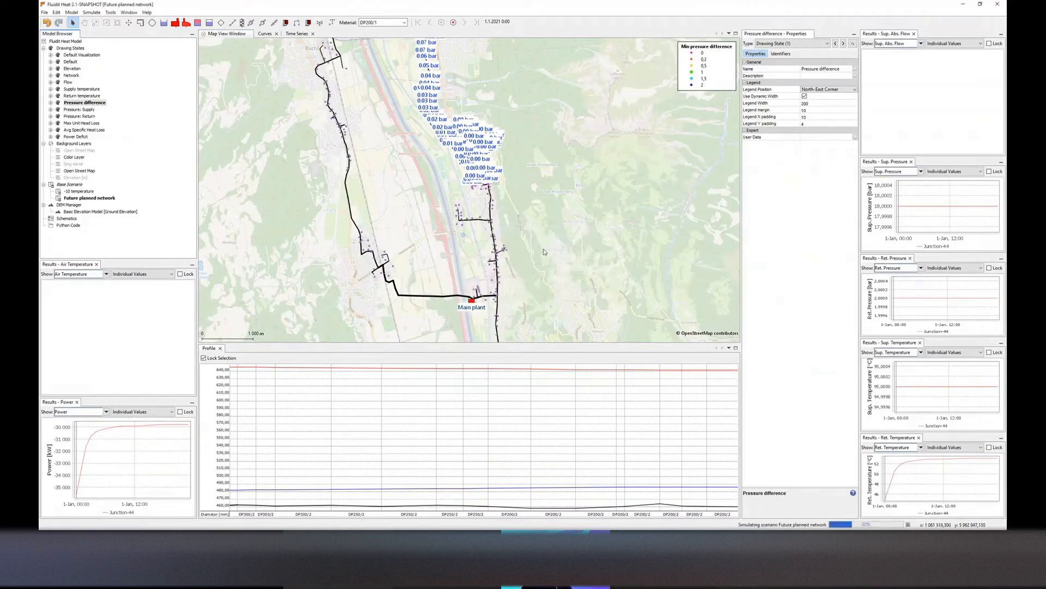
pyautogui.scroll(-3, 532, 246)
pyautogui.moveTo(524, 231); pyautogui.dragTo(502, 252)
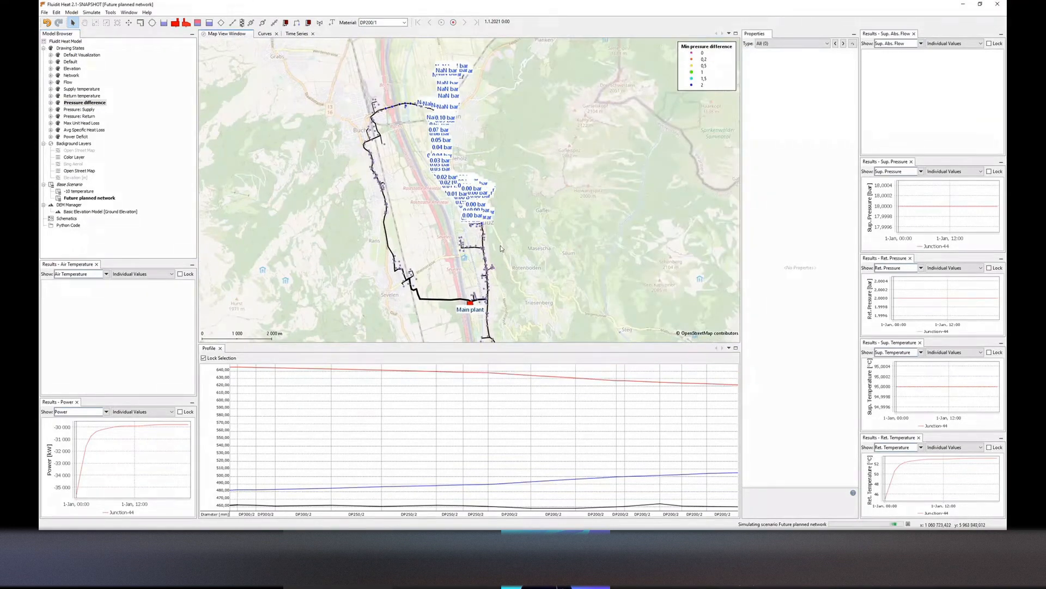
pyautogui.click(570, 286)
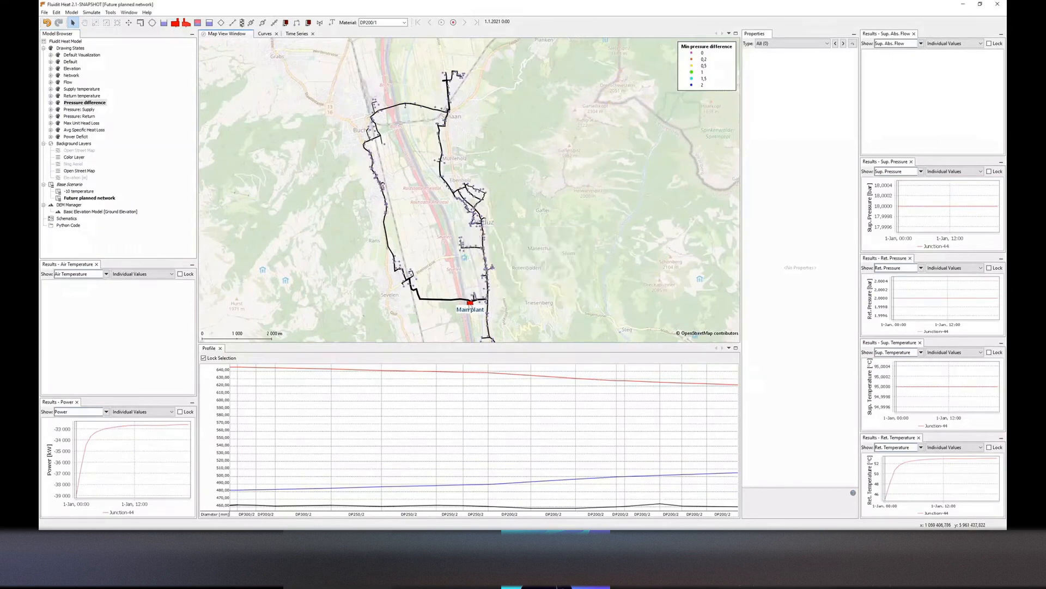
pyautogui.doubleClick(68, 81)
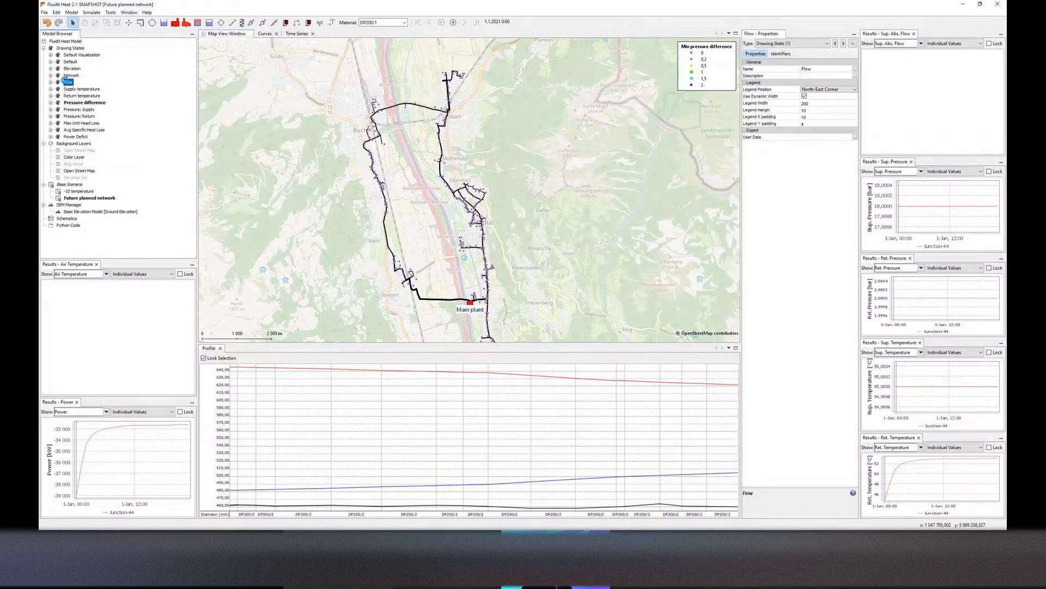
pyautogui.click(460, 192)
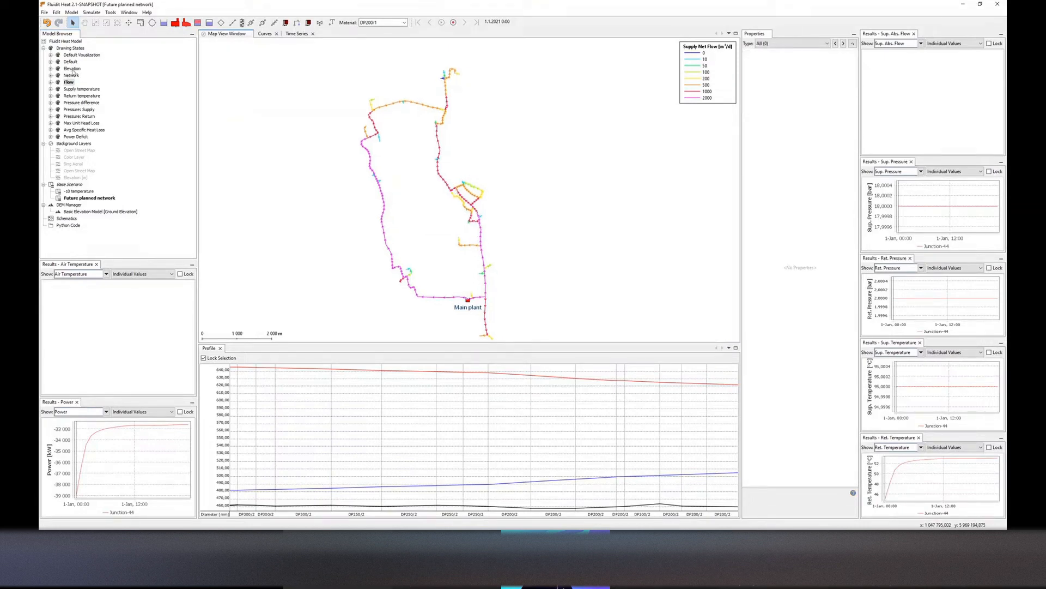
# Review the network in the Elevation, Supply temperature and Pressure: Supply drawing states
pyautogui.doubleClick(73, 69)
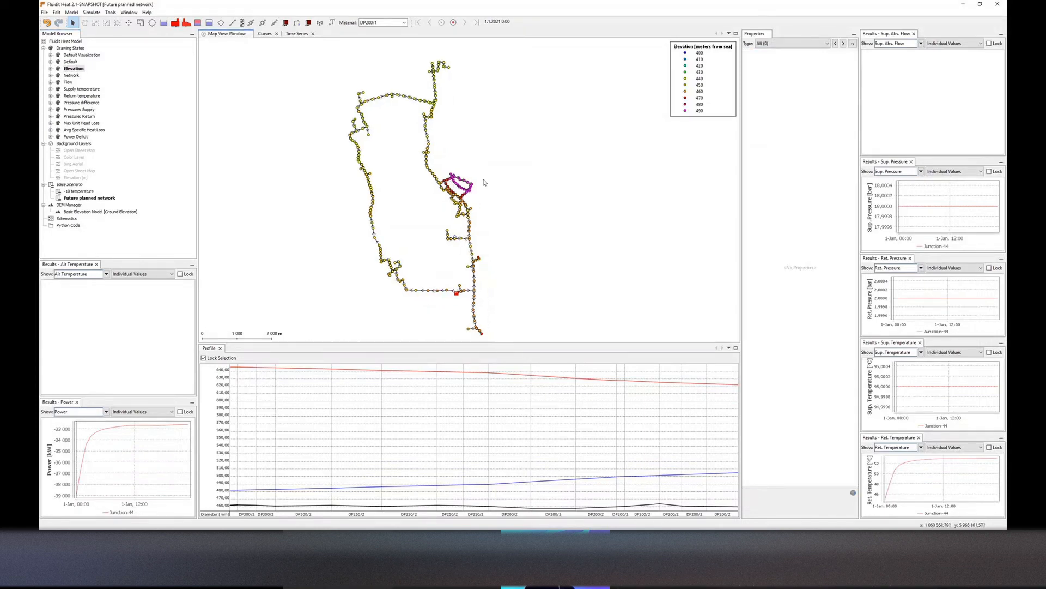
pyautogui.scroll(2, 483, 179)
pyautogui.moveTo(483, 169); pyautogui.dragTo(423, 200)
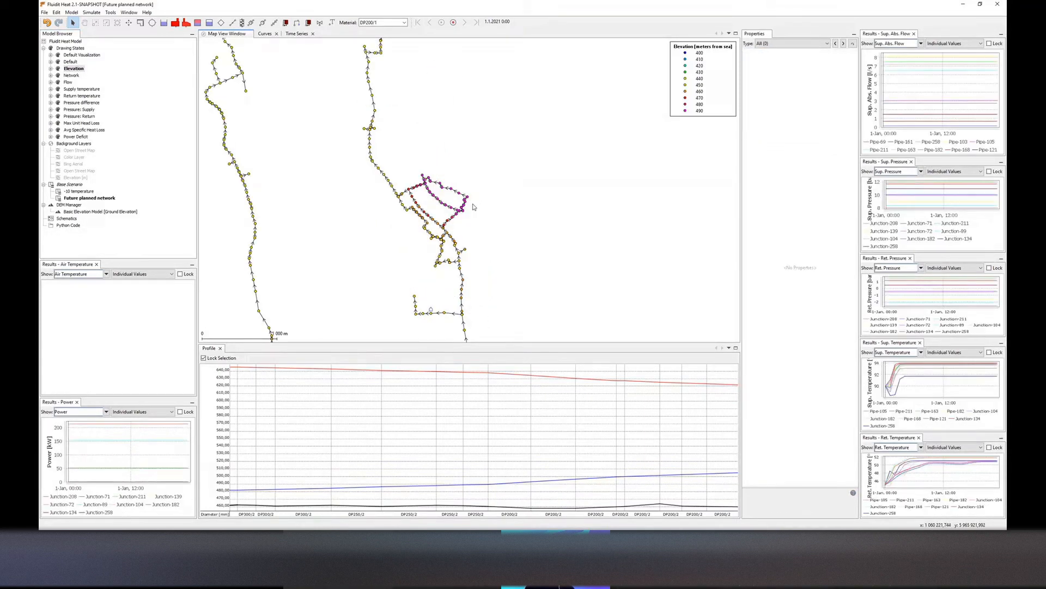
pyautogui.scroll(-2, 459, 195)
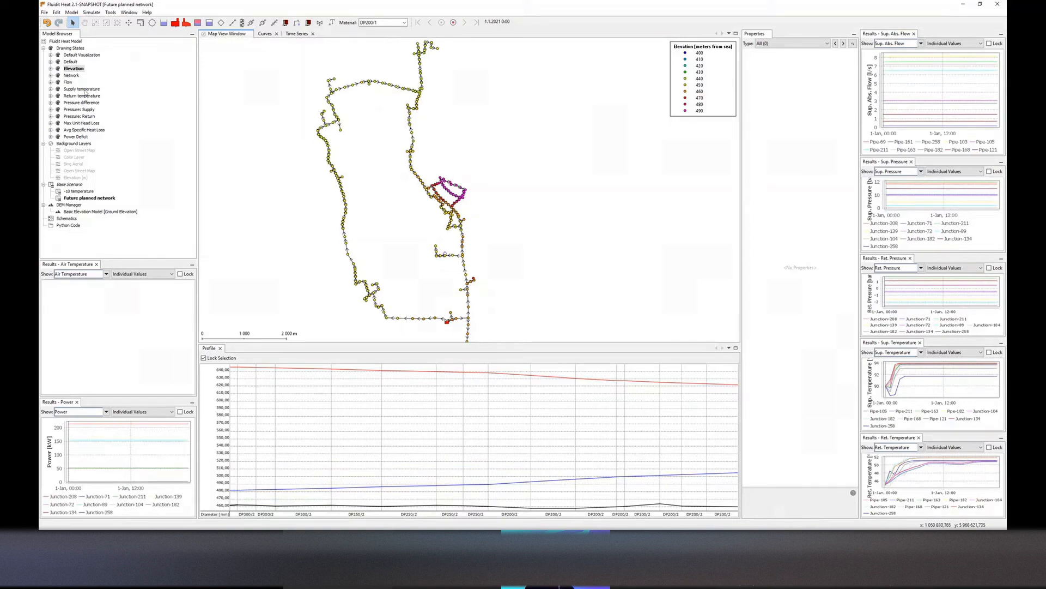
pyautogui.doubleClick(85, 89)
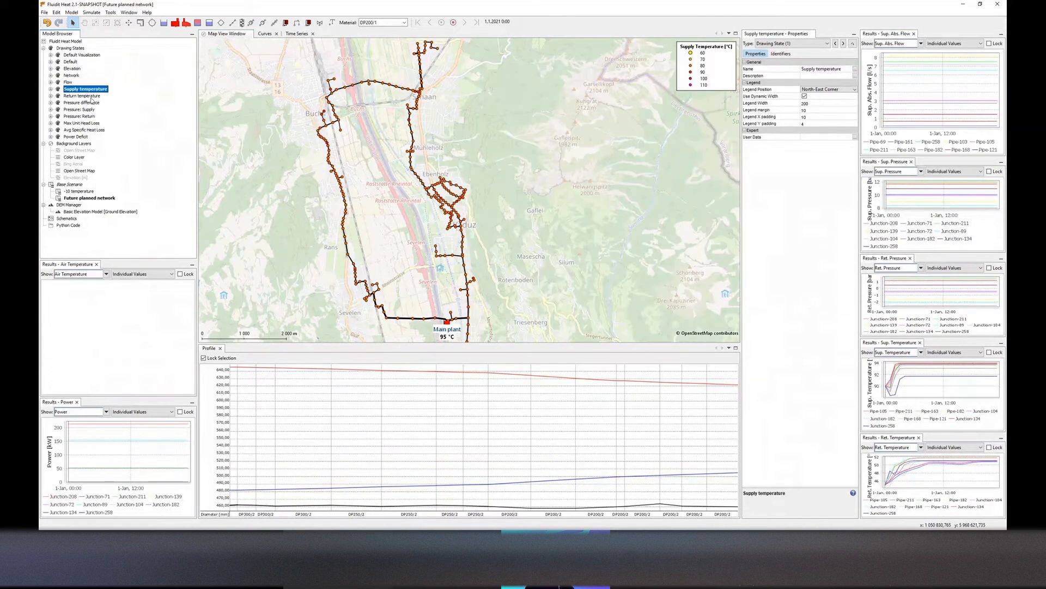
pyautogui.doubleClick(87, 103)
pyautogui.doubleClick(82, 109)
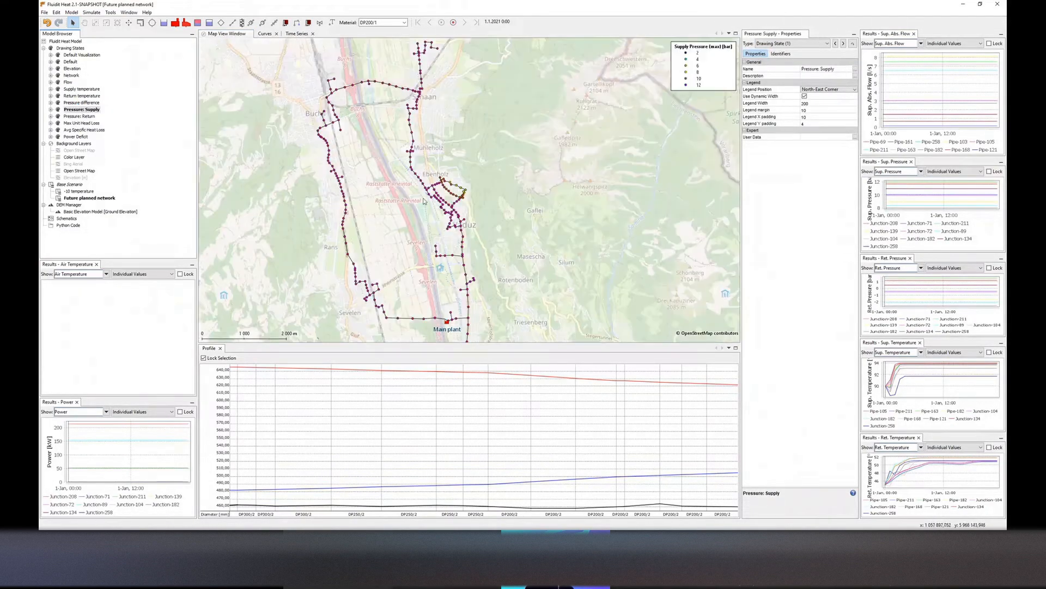
pyautogui.moveTo(463, 208); pyautogui.dragTo(461, 174)
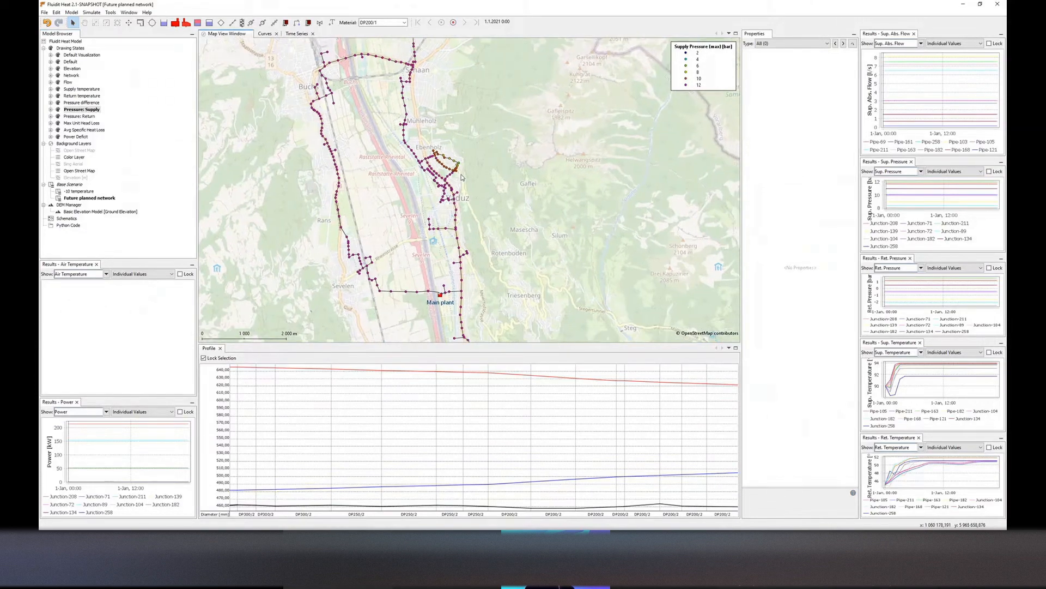
# Set the main plant's Pressure Difference Setting to 2 and rerun the Future planned network simulation
pyautogui.click(440, 296)
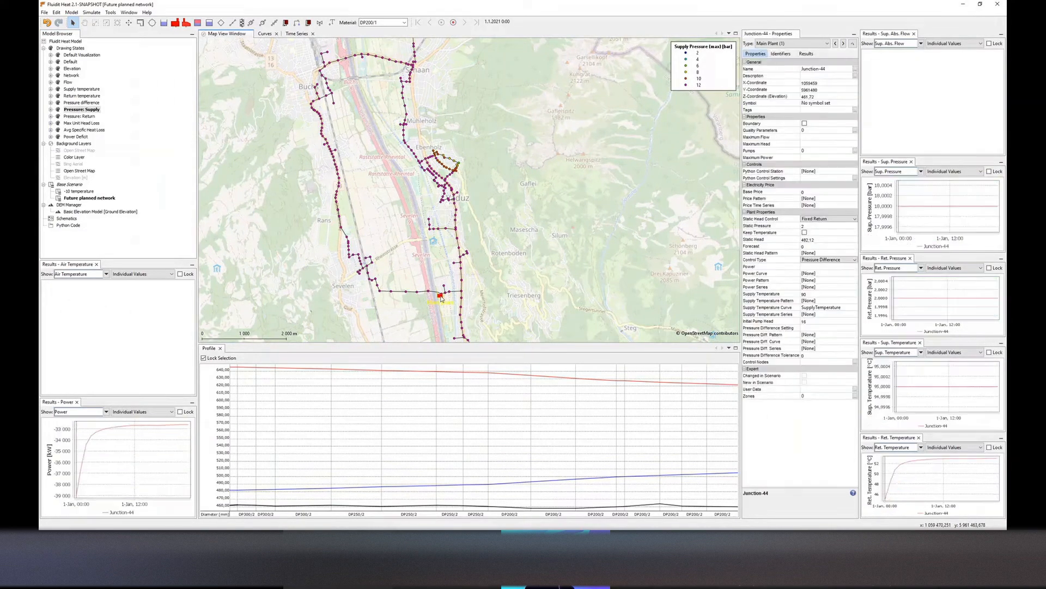
pyautogui.click(824, 328)
pyautogui.write('2')
pyautogui.press('Return')
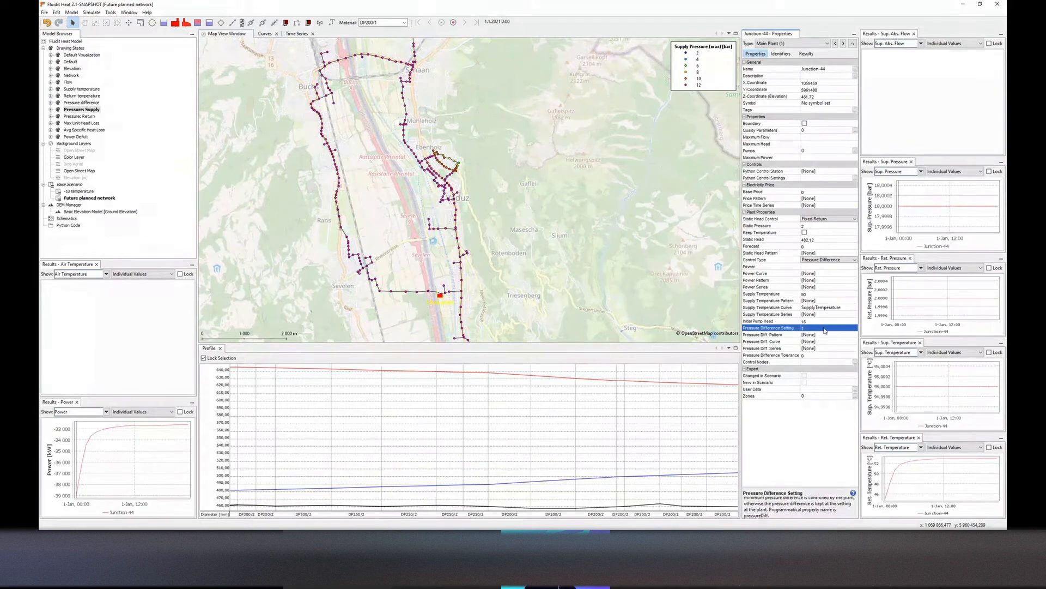
pyautogui.click(568, 289)
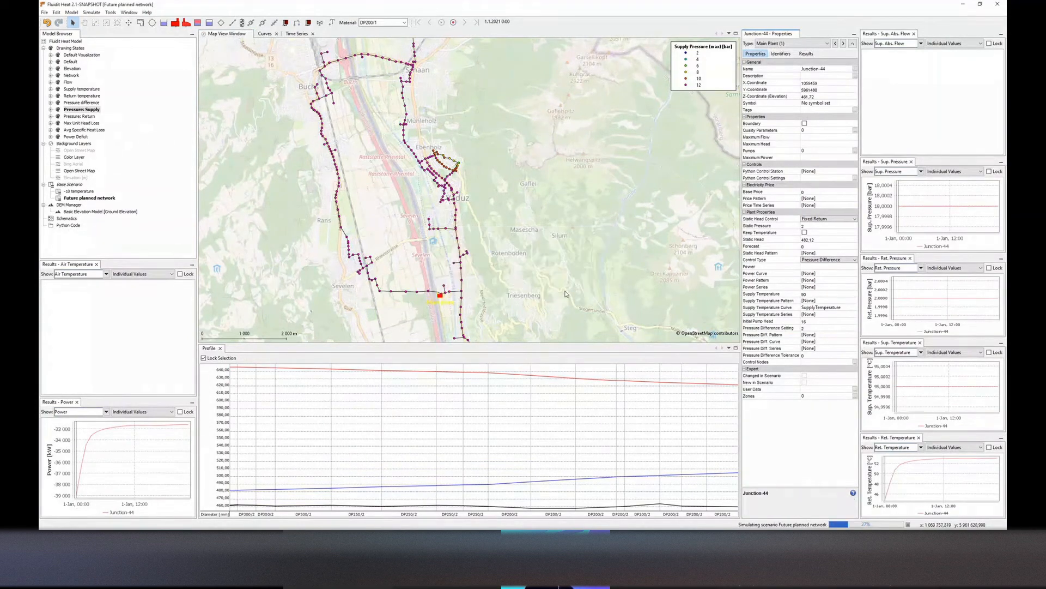
pyautogui.click(569, 288)
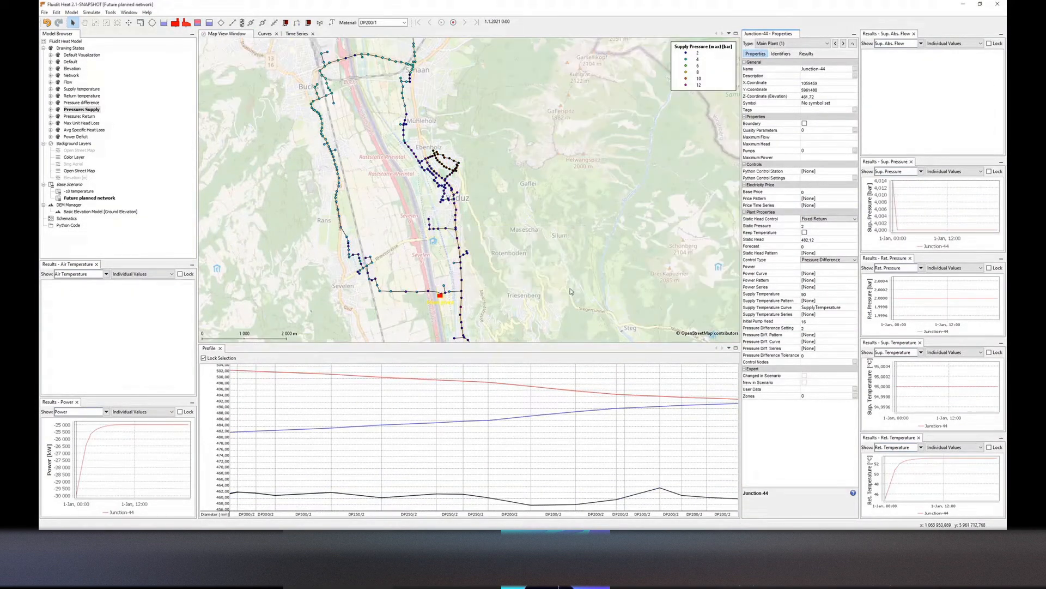
# Select the supply path from the main plant to the northeastern branch end and lock it in the profile view
pyautogui.scroll(2, 491, 182)
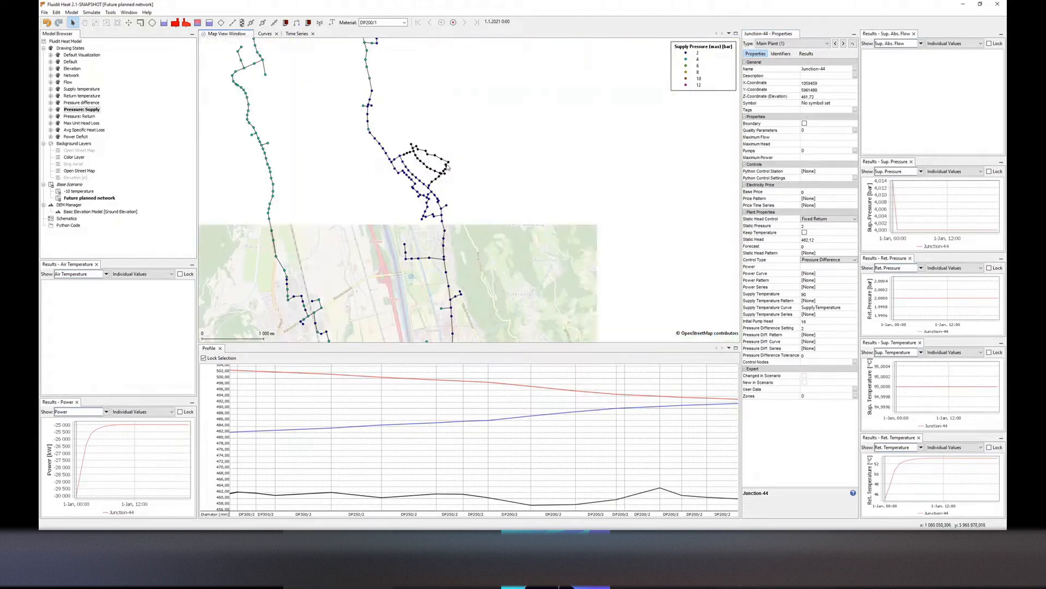
pyautogui.keyDown('ctrl'); pyautogui.click(459, 163); pyautogui.keyUp('ctrl')
pyautogui.press('p')
pyautogui.moveTo(450, 165); pyautogui.dragTo(458, 137)
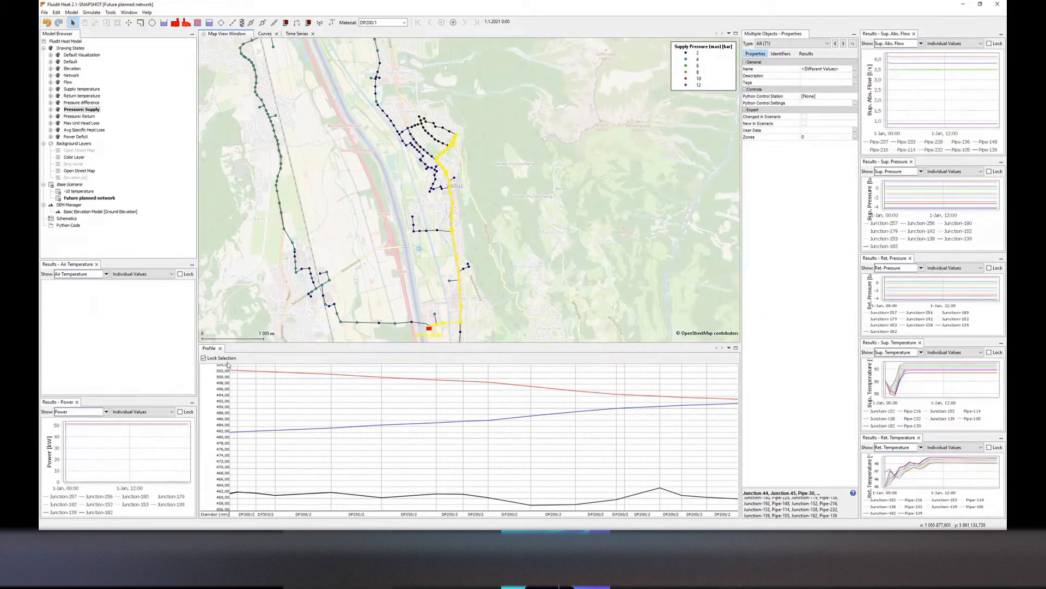
pyautogui.click(226, 359)
pyautogui.moveTo(404, 262); pyautogui.dragTo(399, 233)
pyautogui.click(224, 359)
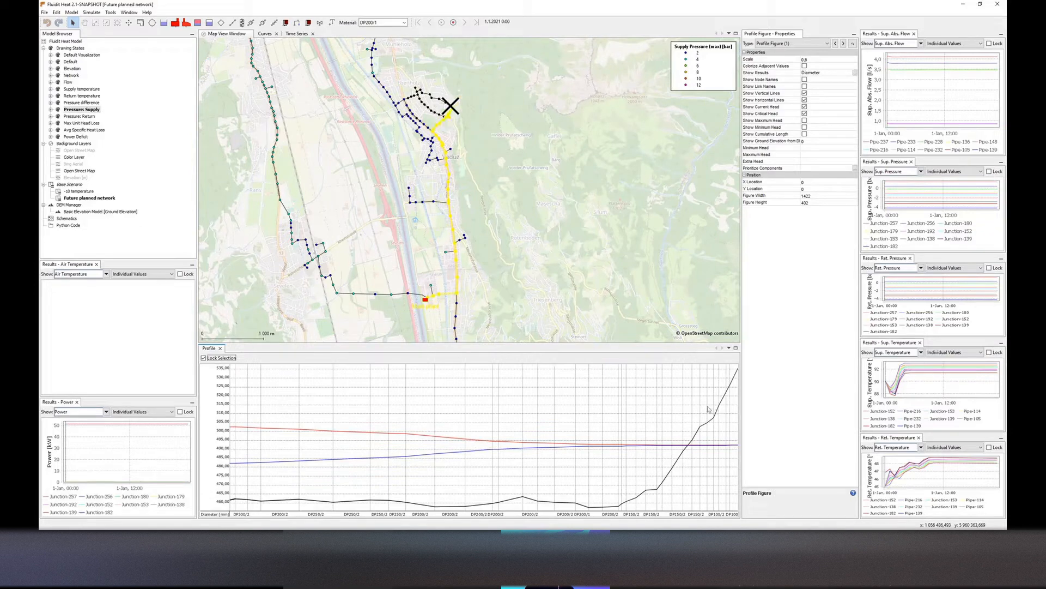
pyautogui.click(575, 255)
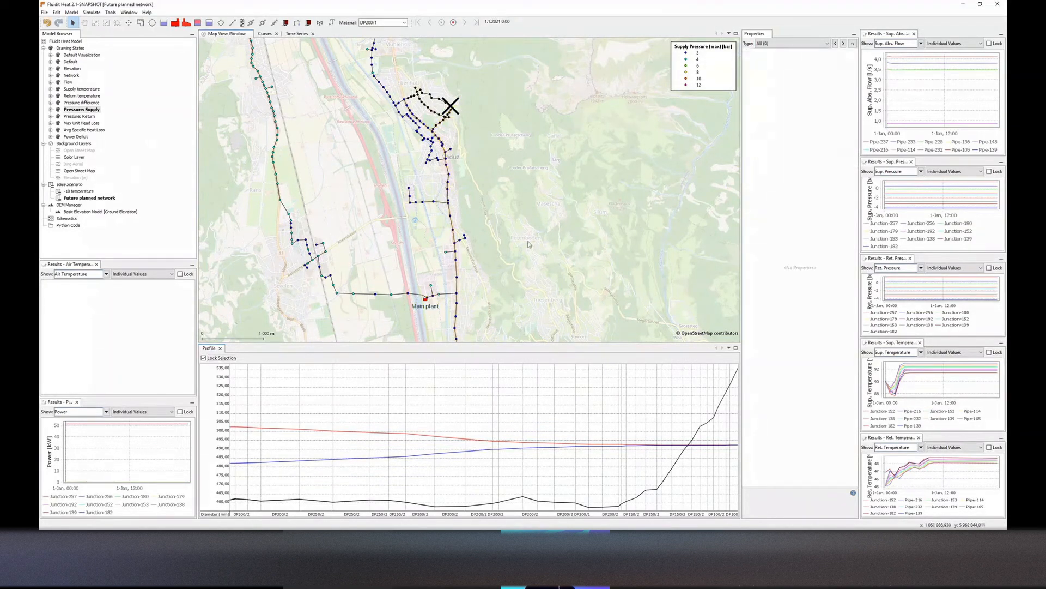
pyautogui.moveTo(512, 182); pyautogui.dragTo(517, 222)
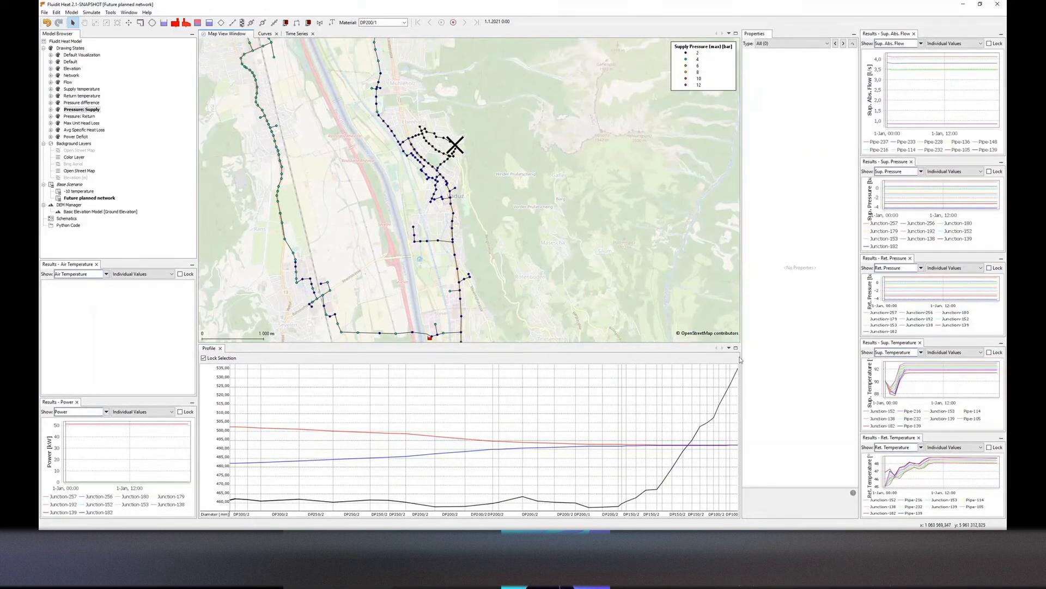
# Split the pipe on the northeastern branch at a point along its length
pyautogui.scroll(3, 486, 161)
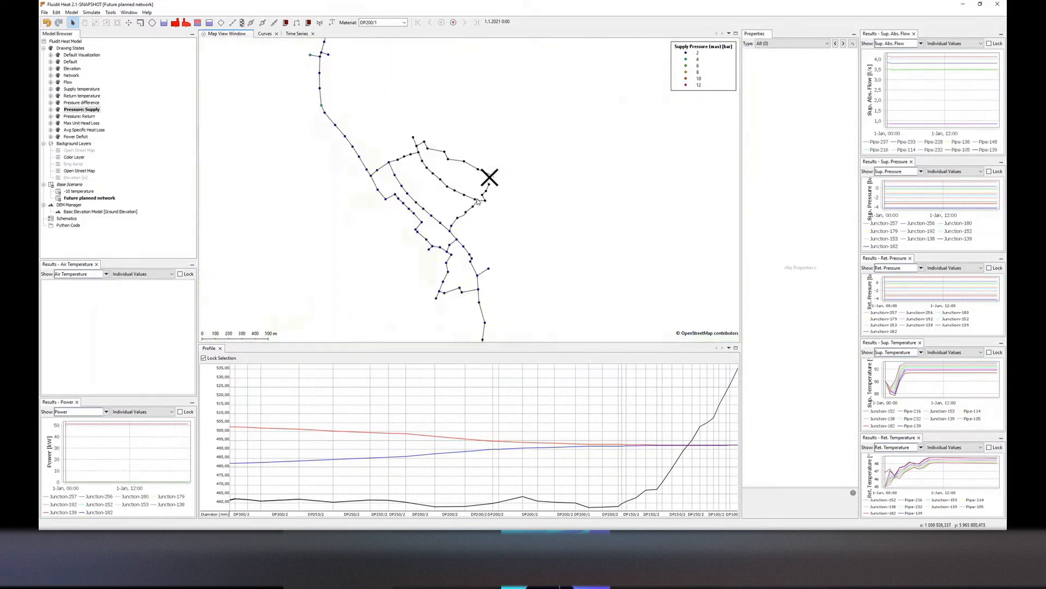
pyautogui.scroll(1, 478, 201)
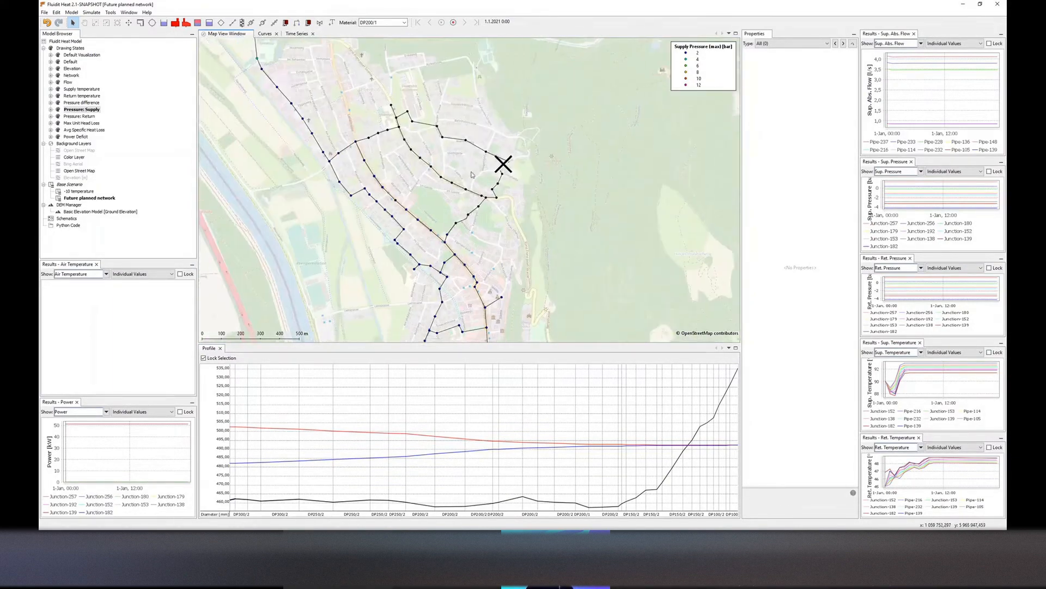
pyautogui.scroll(2, 462, 230)
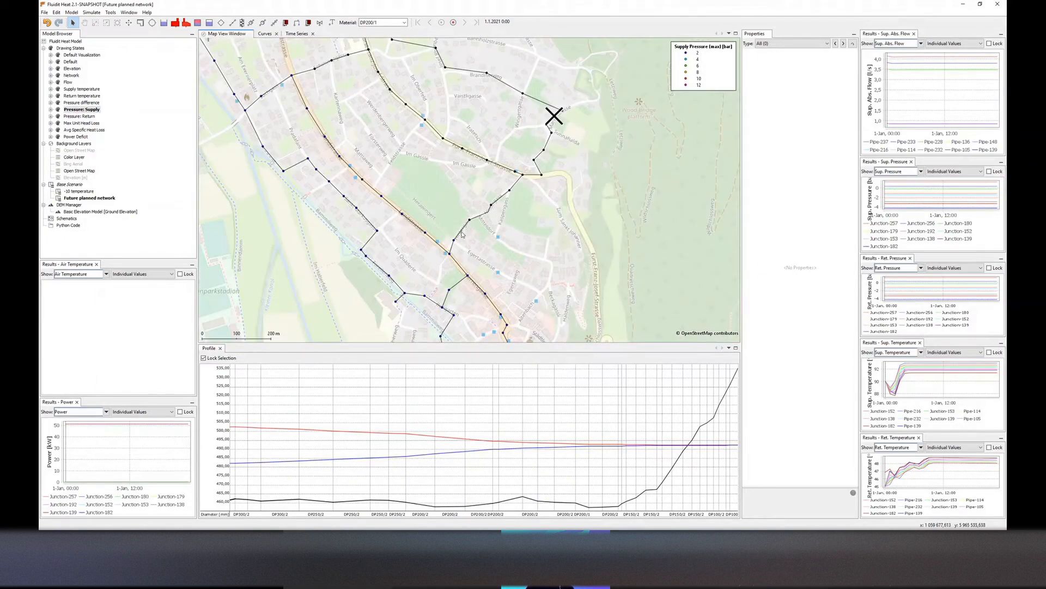
pyautogui.click(462, 234)
pyautogui.rightClick(462, 234)
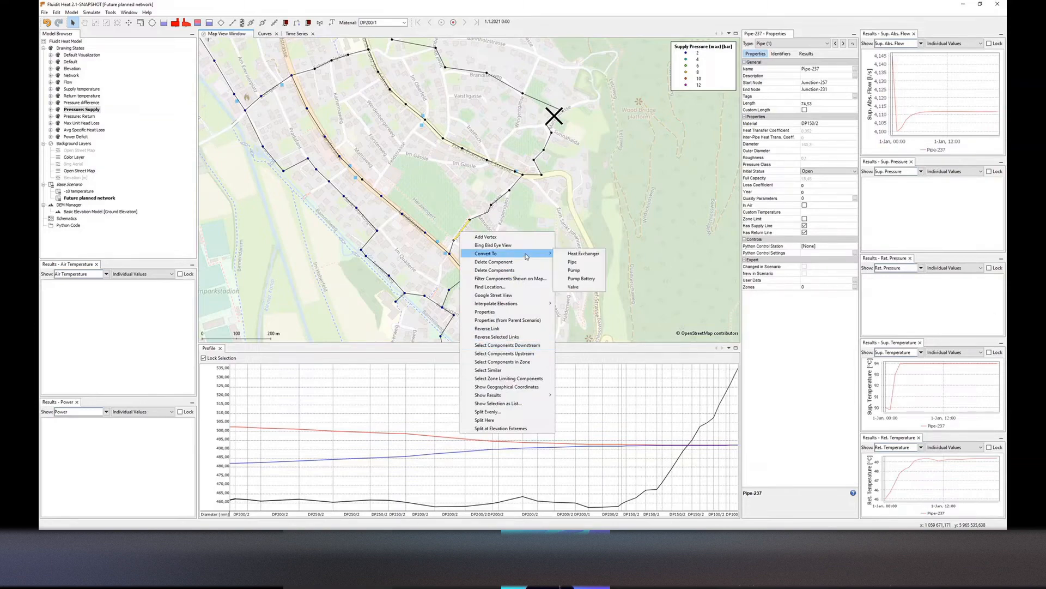
pyautogui.click(494, 422)
pyautogui.scroll(3, 463, 226)
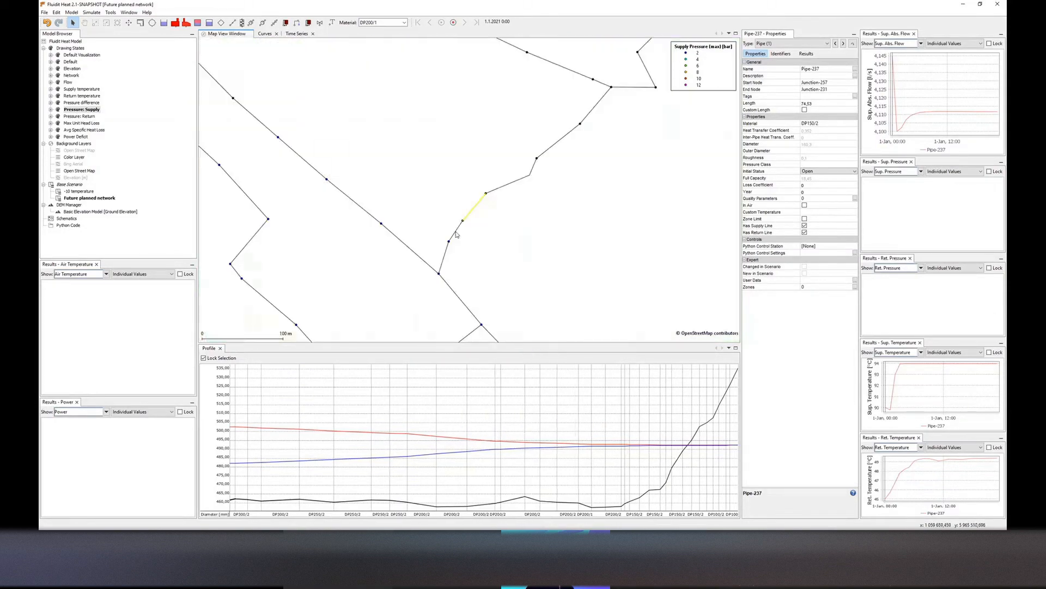
# Convert the short split segment into a pump battery and reverse its link direction
pyautogui.rightClick(455, 231)
pyautogui.moveTo(494, 253)
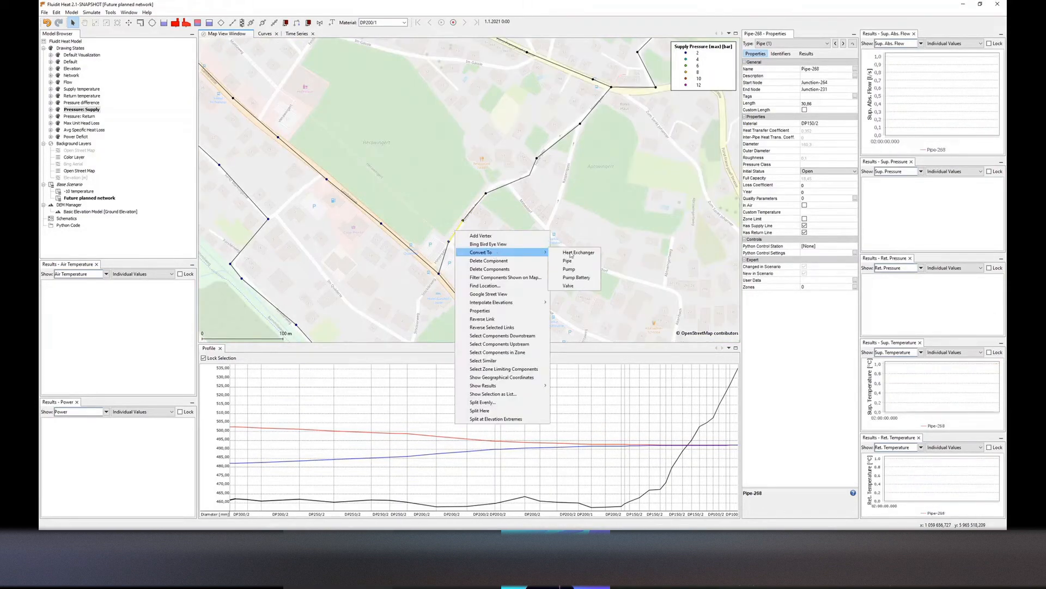
pyautogui.click(575, 281)
pyautogui.rightClick(462, 237)
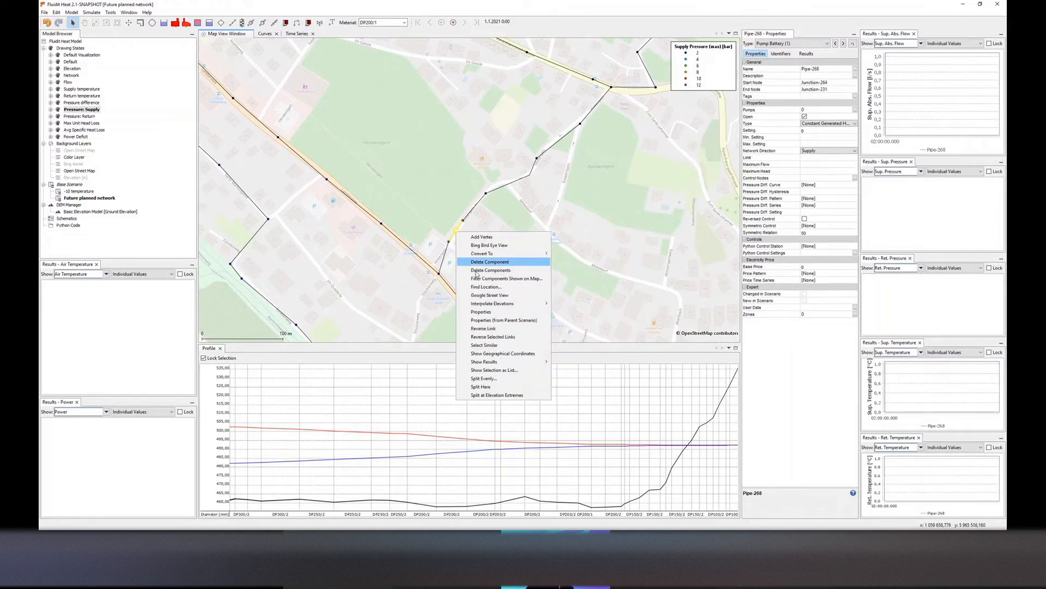
pyautogui.click(495, 329)
pyautogui.scroll(-3, 456, 266)
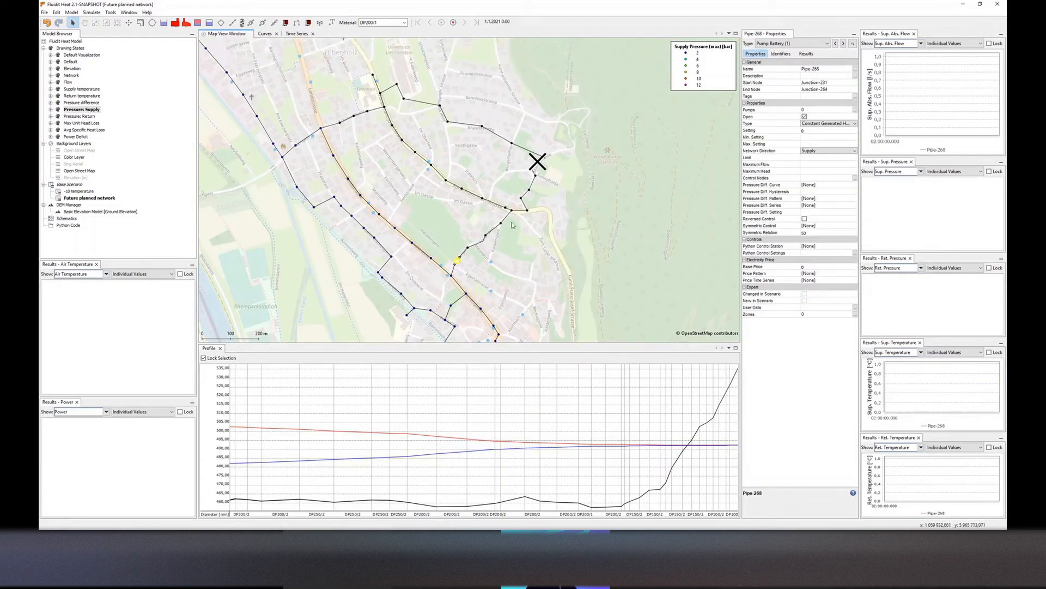
# Change the initial status of the pipe on the western line in the upper part of the district
pyautogui.click(333, 126)
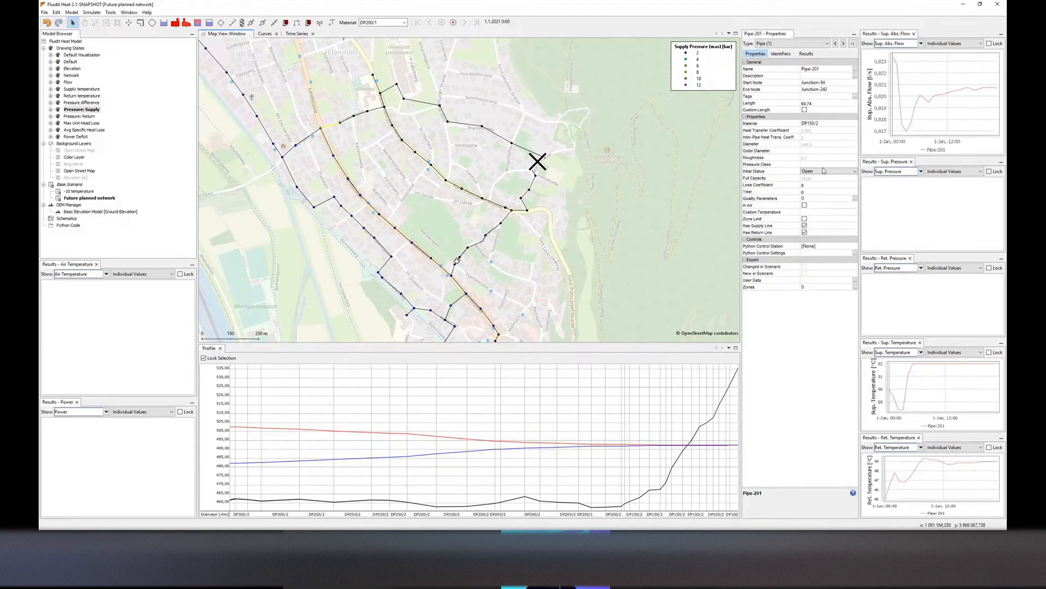
pyautogui.click(826, 171)
pyautogui.click(832, 183)
pyautogui.click(525, 211)
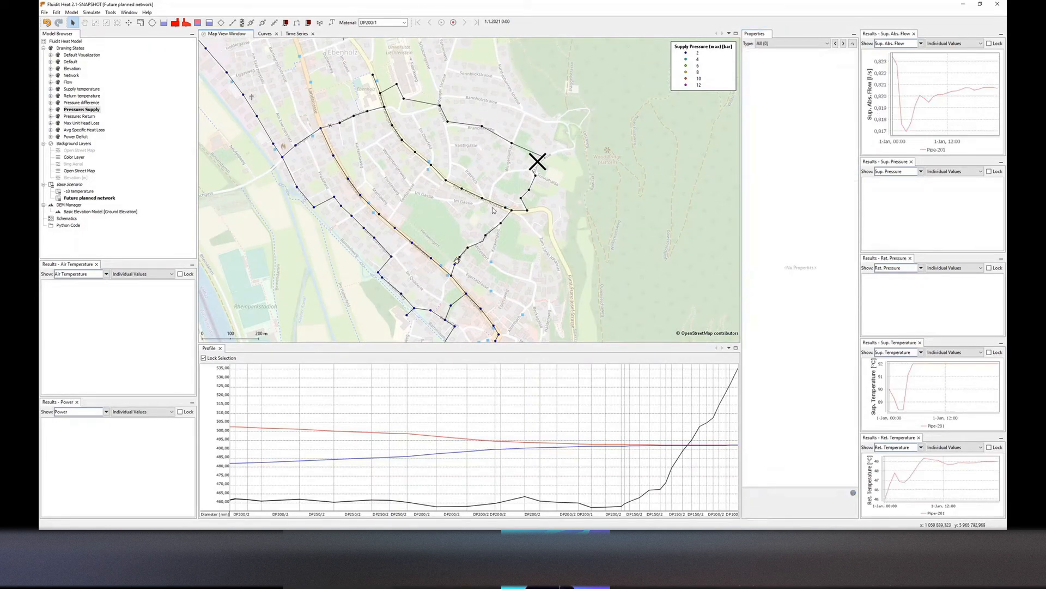
# Inspect the northeastern loop's components and review them in the Elevation and Pressure difference drawing states
pyautogui.doubleClick(496, 205)
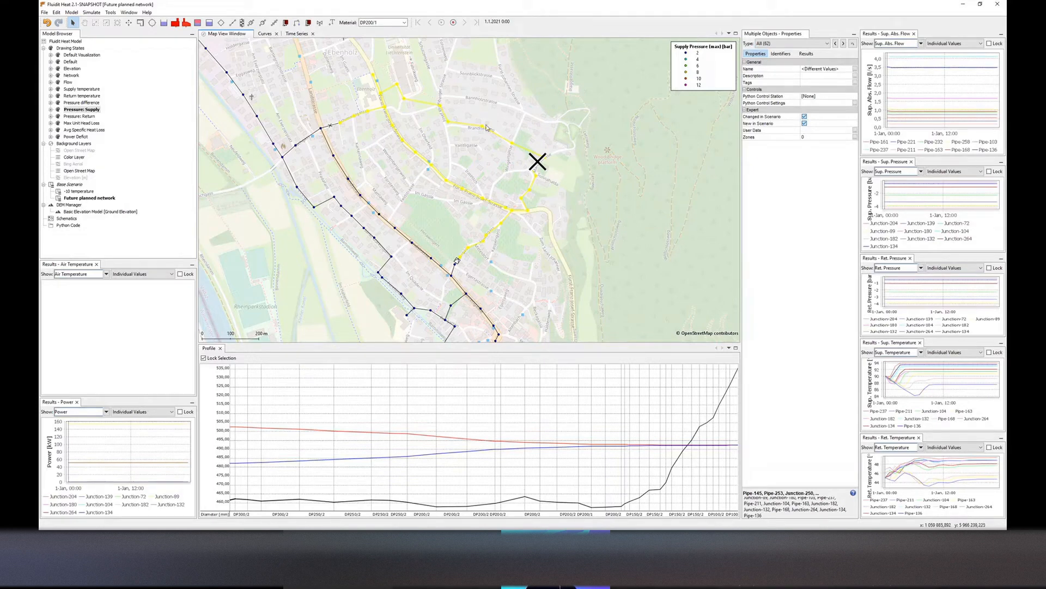
pyautogui.click(417, 202)
pyautogui.doubleClick(74, 69)
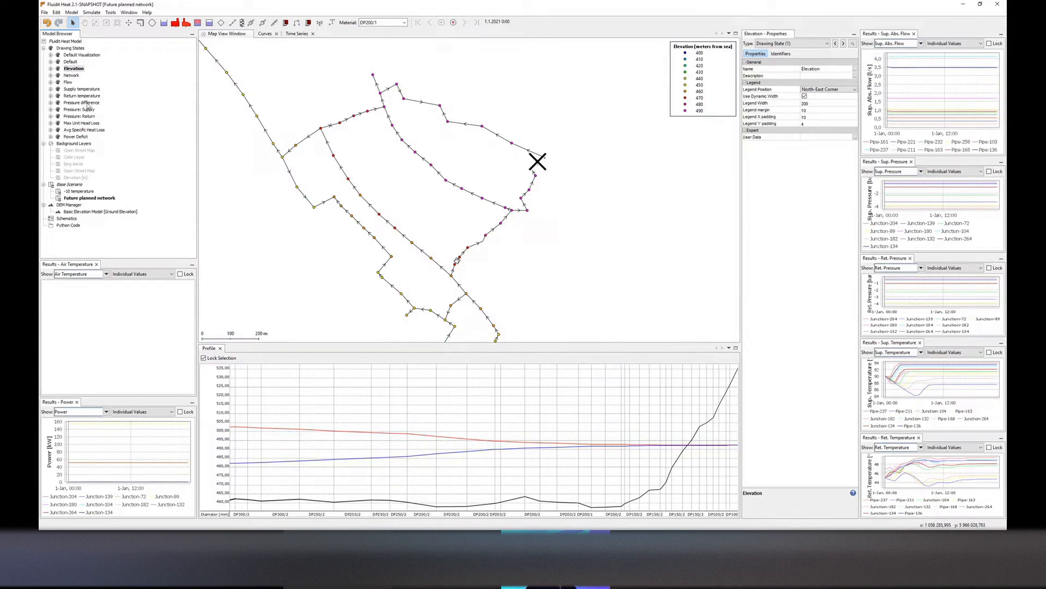
pyautogui.doubleClick(86, 103)
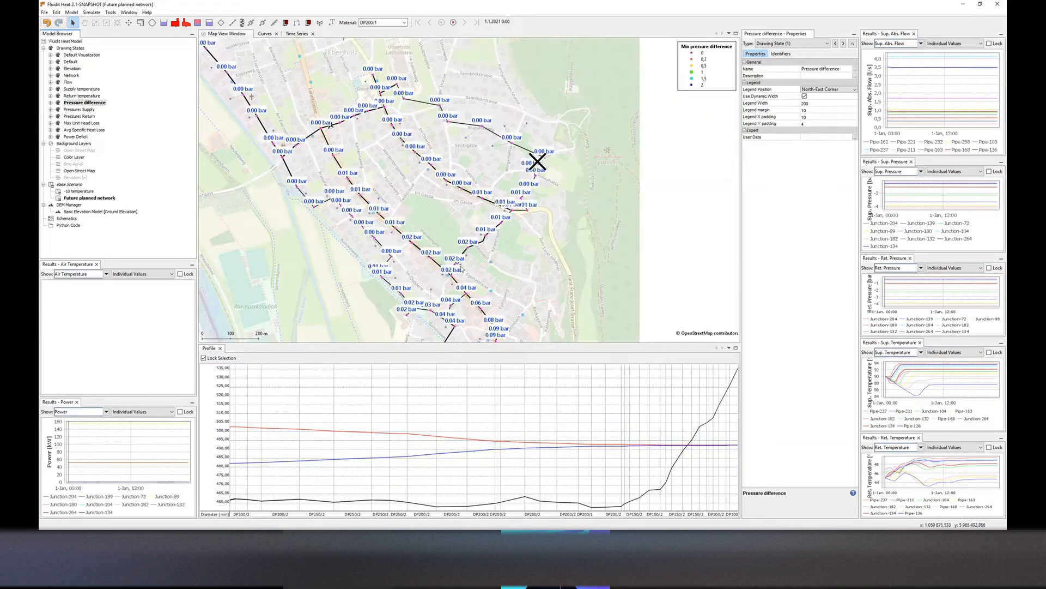
pyautogui.scroll(-6, 596, 82)
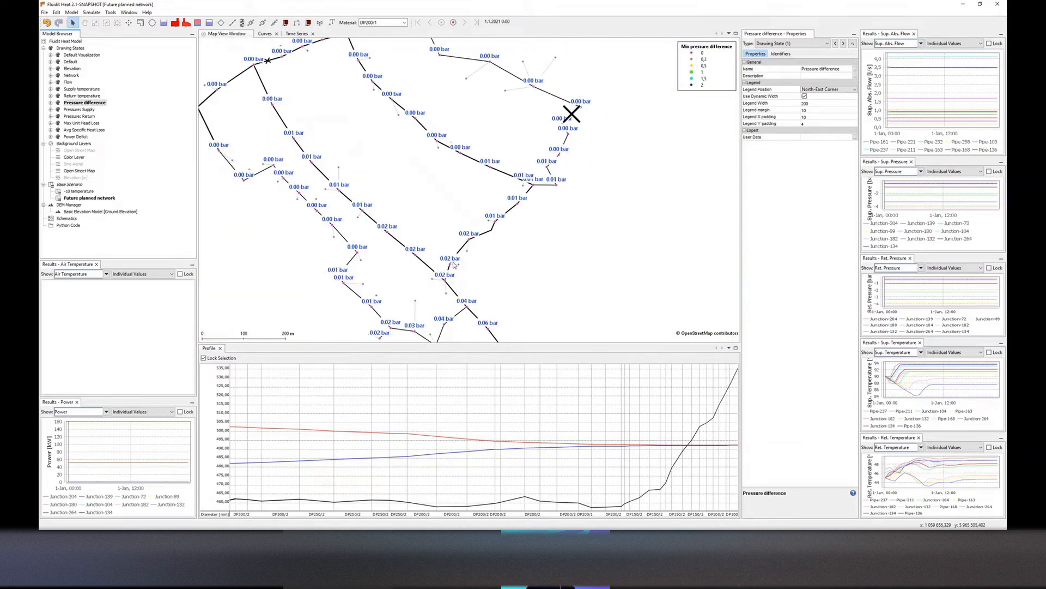
# Set the main plant's pressure difference setting to 5 and run the simulation, declining the warning details
pyautogui.moveTo(448, 215); pyautogui.dragTo(450, 184)
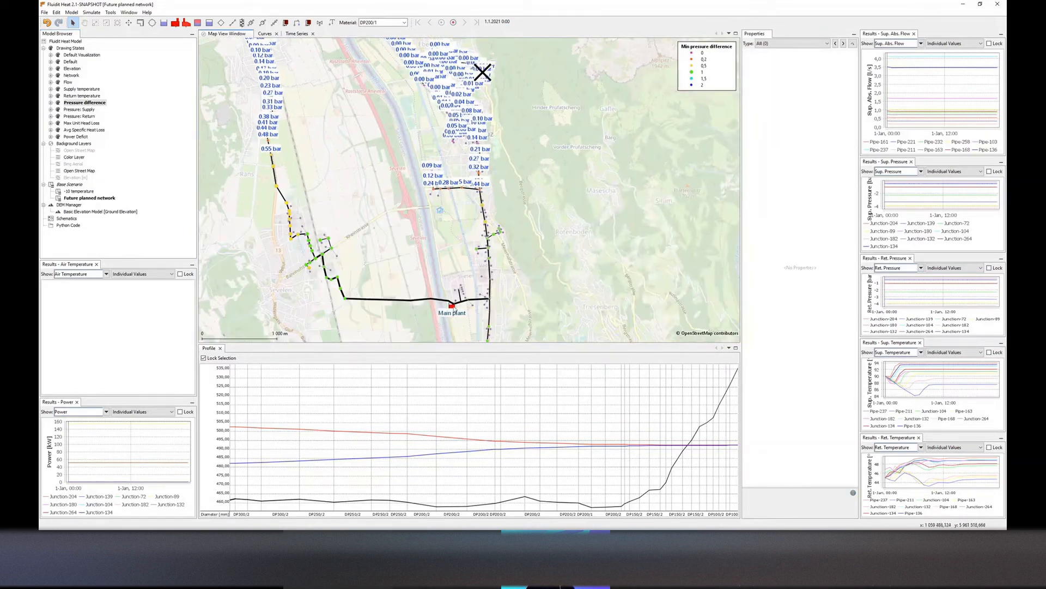
pyautogui.click(452, 312)
pyautogui.click(809, 327)
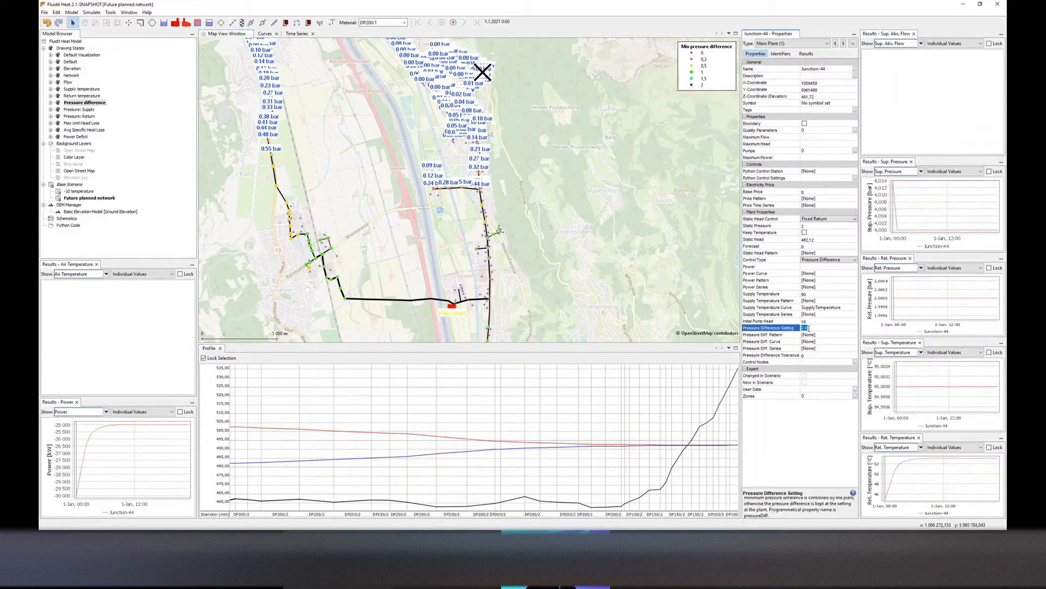
pyautogui.write('5')
pyautogui.press('Return')
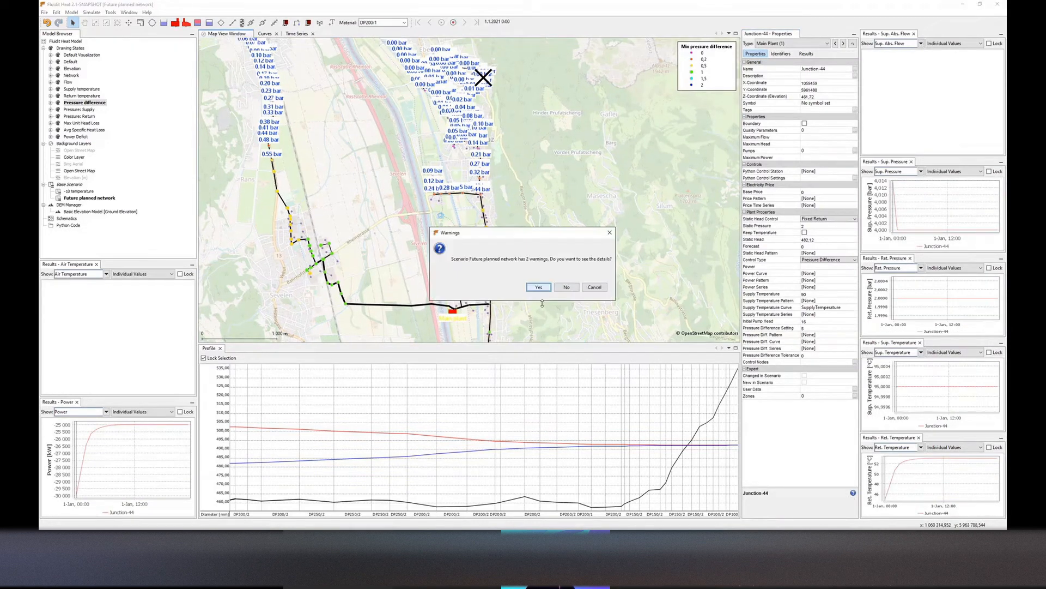
pyautogui.click(569, 289)
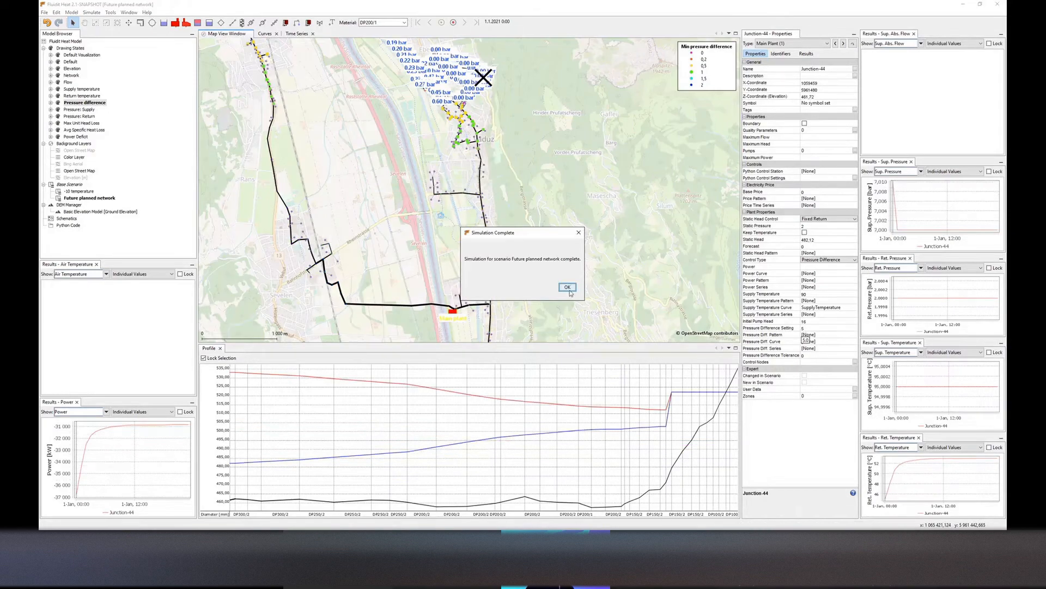
pyautogui.click(631, 283)
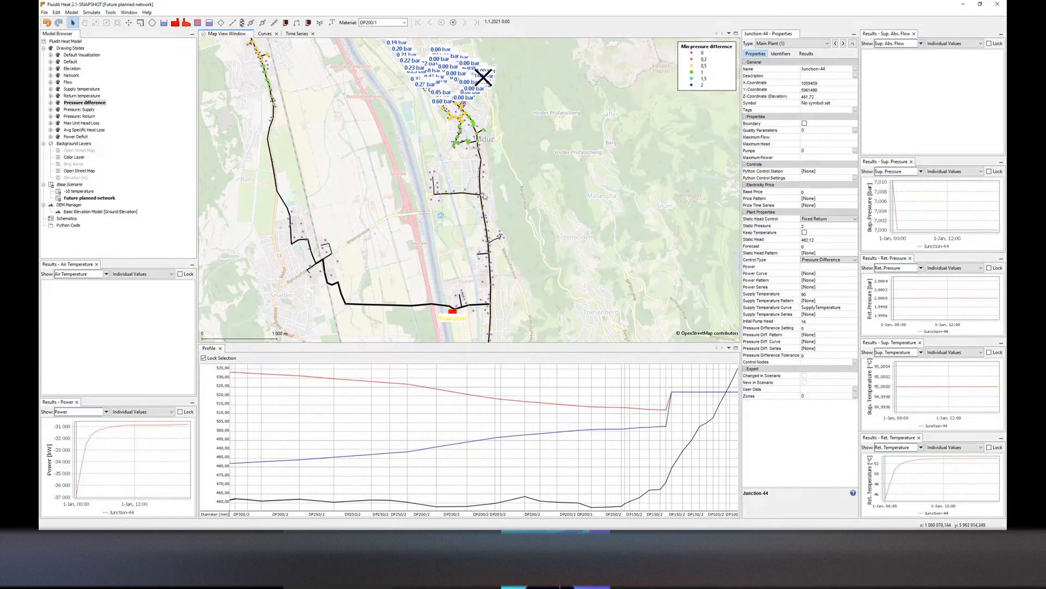
# Set the pump battery's setting and pressure difference setting both to 1.5
pyautogui.moveTo(484, 196); pyautogui.dragTo(482, 299)
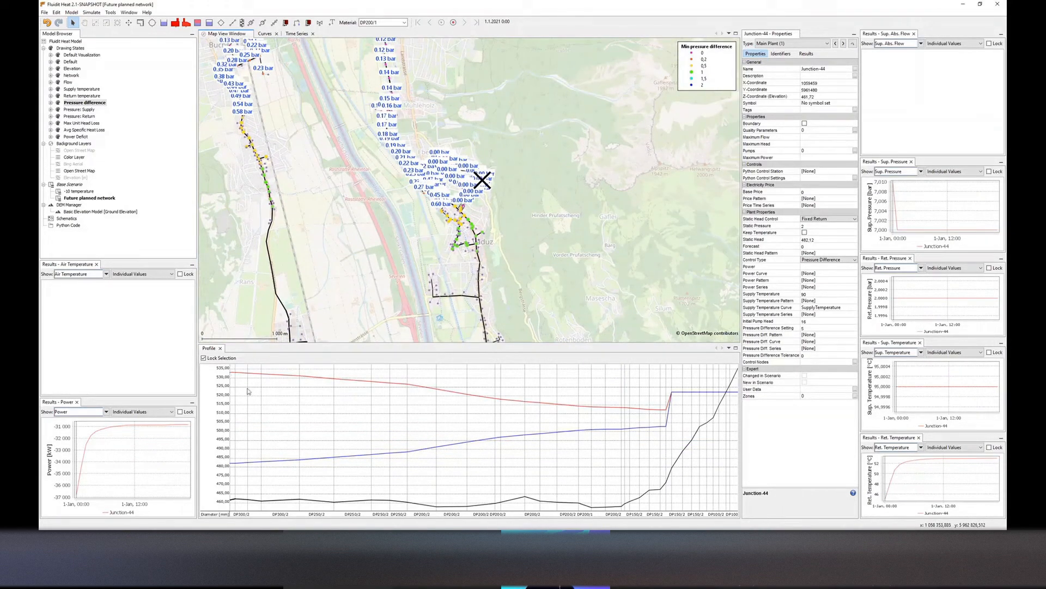
pyautogui.scroll(5, 467, 203)
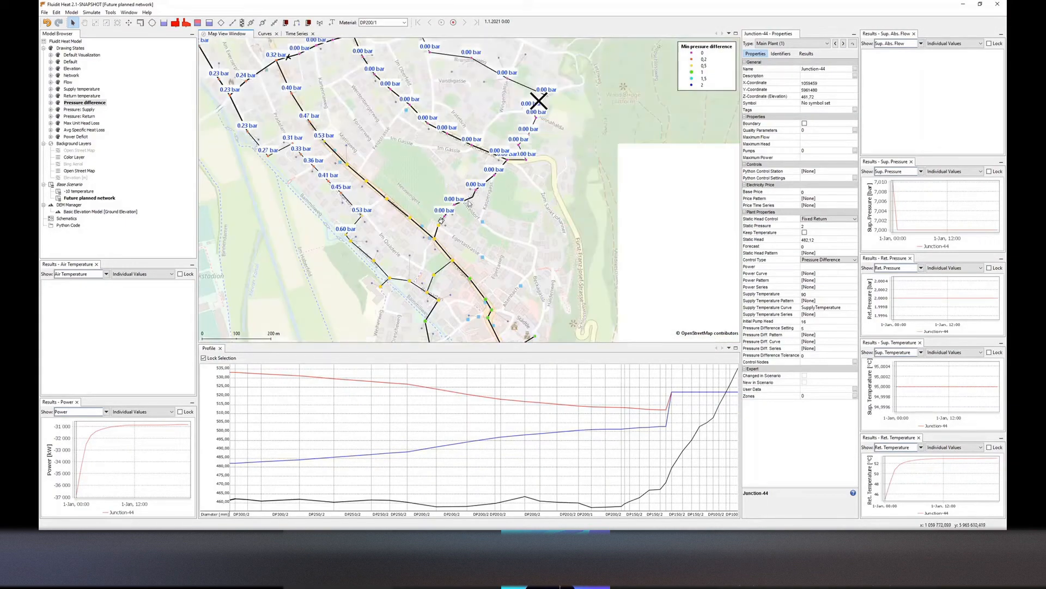
pyautogui.scroll(4, 469, 203)
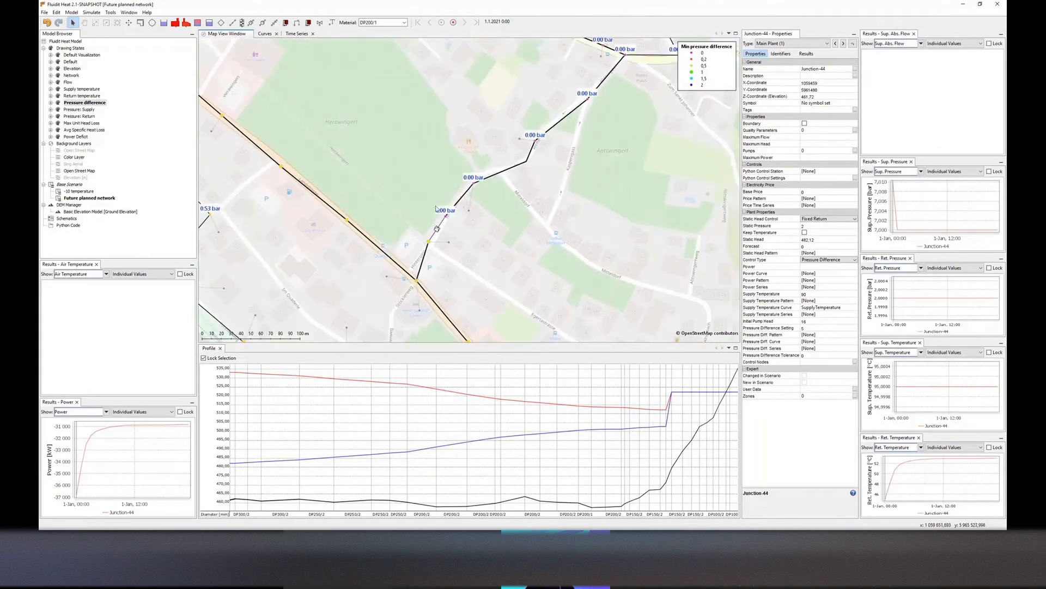
pyautogui.click(437, 228)
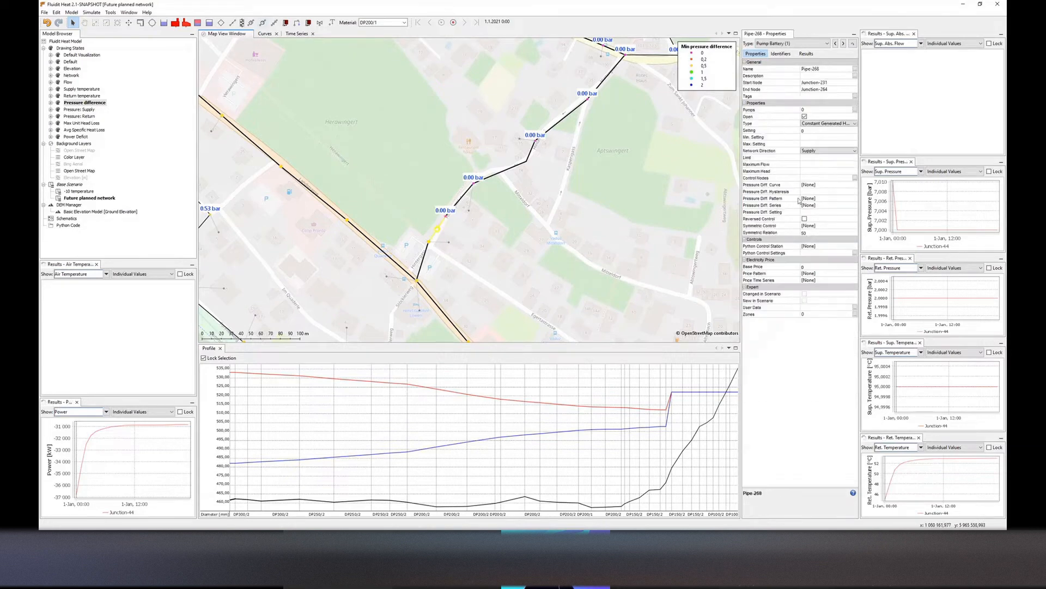
pyautogui.click(814, 131)
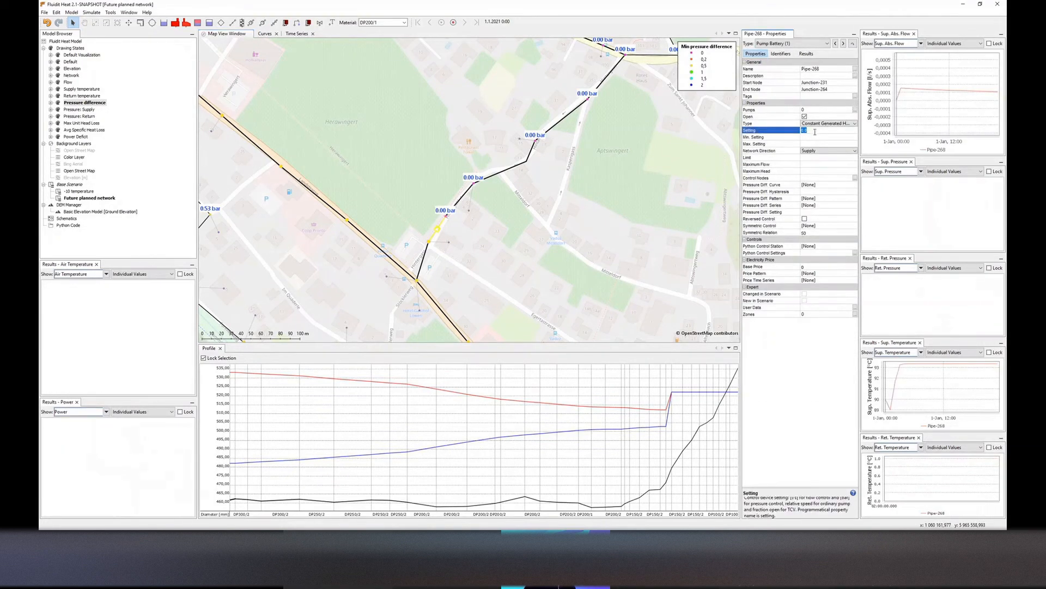
pyautogui.press('BackSpace')
pyautogui.press('Return')
pyautogui.click(811, 212)
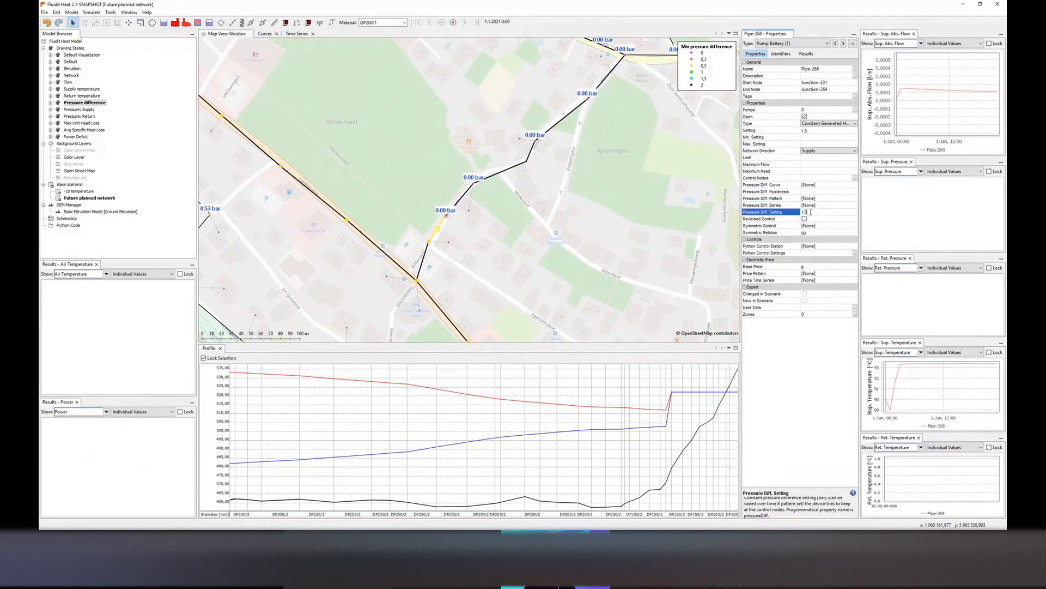
pyautogui.write('1.5')
pyautogui.press('Return')
# Assign the northeastern end junction as the pump battery's control node
pyautogui.scroll(-5, 532, 195)
pyautogui.moveTo(532, 196); pyautogui.dragTo(504, 252)
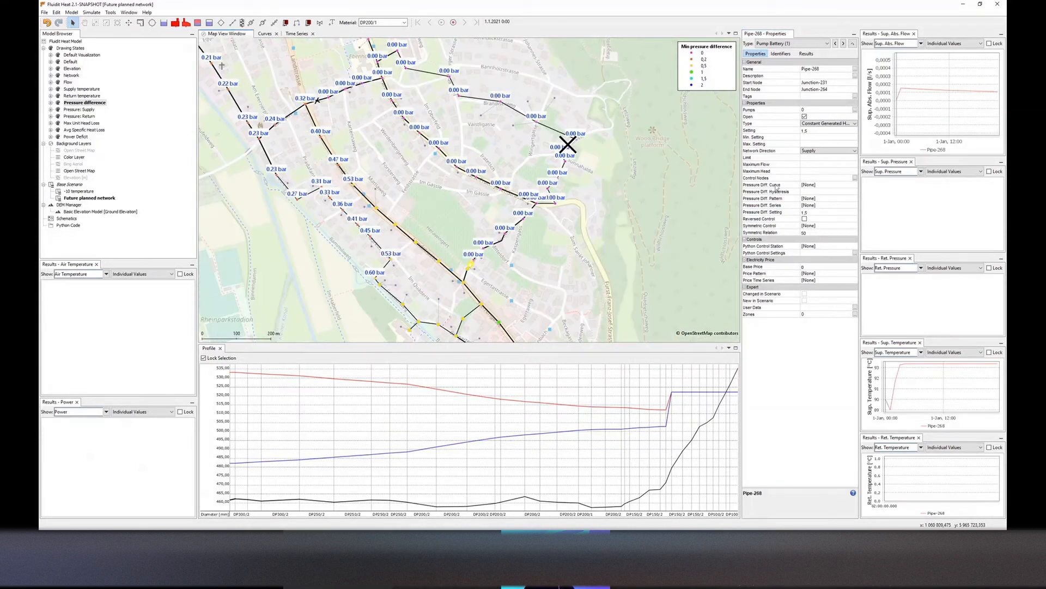
pyautogui.moveTo(579, 145)
pyautogui.mouseDown()
pyautogui.moveTo(573, 152)
pyautogui.moveTo(572, 140)
pyautogui.mouseUp()
pyautogui.click(570, 148)
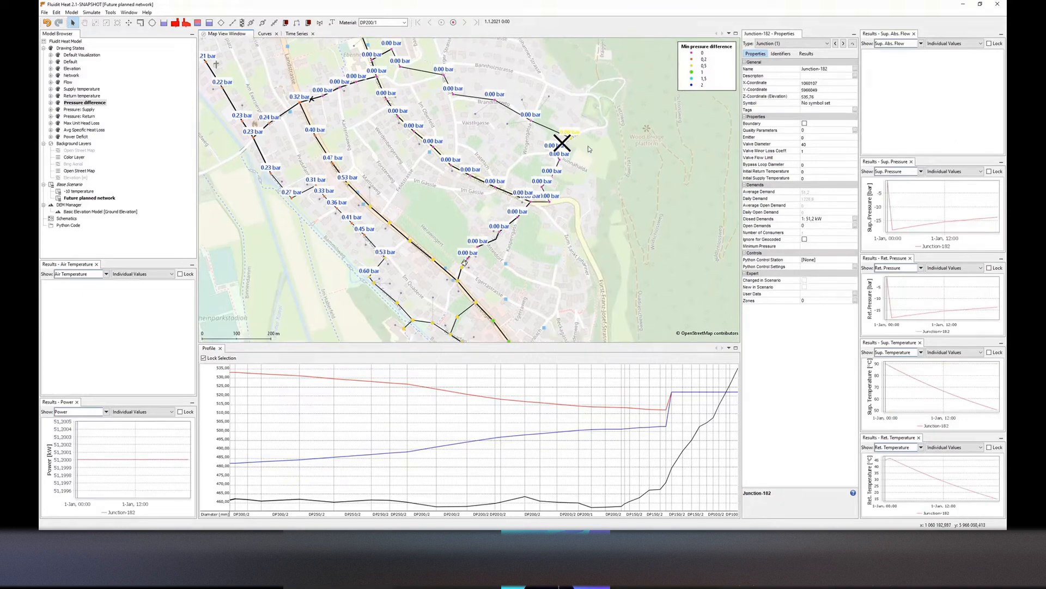
pyautogui.scroll(4, 468, 265)
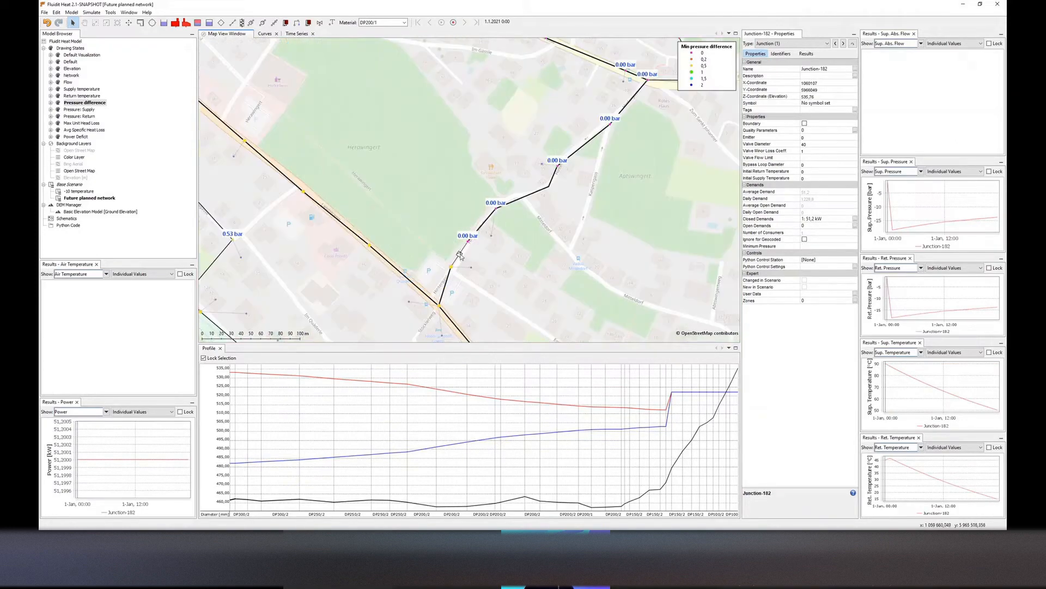
pyautogui.rightClick(460, 254)
pyautogui.click(475, 249)
pyautogui.click(459, 254)
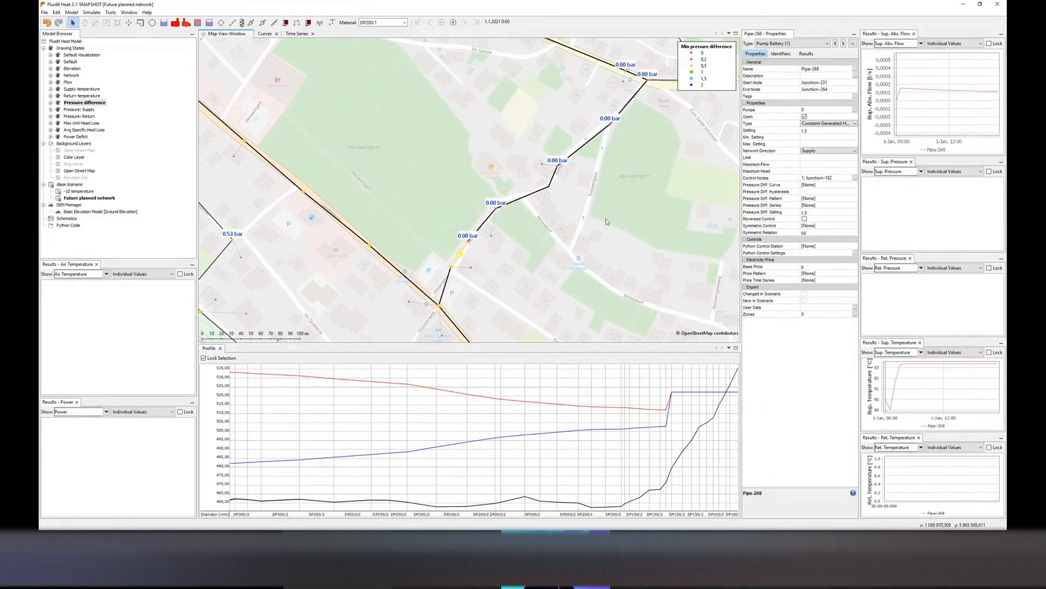
# Draw a valve connecting the pump battery's two end nodes, in parallel with the pump battery
pyautogui.scroll(-3, 607, 222)
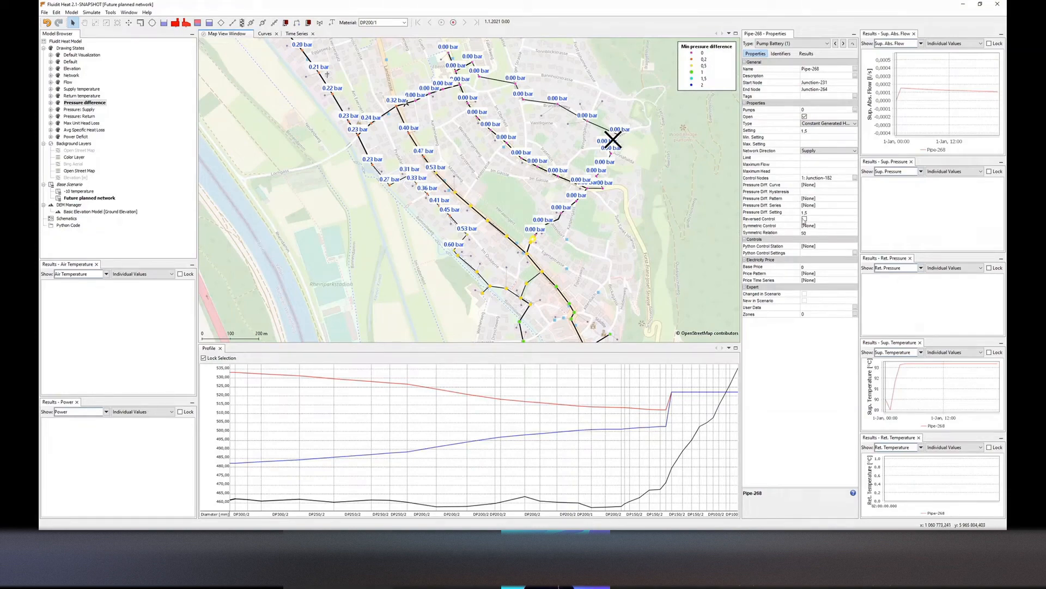
pyautogui.scroll(5, 534, 235)
pyautogui.click(521, 229)
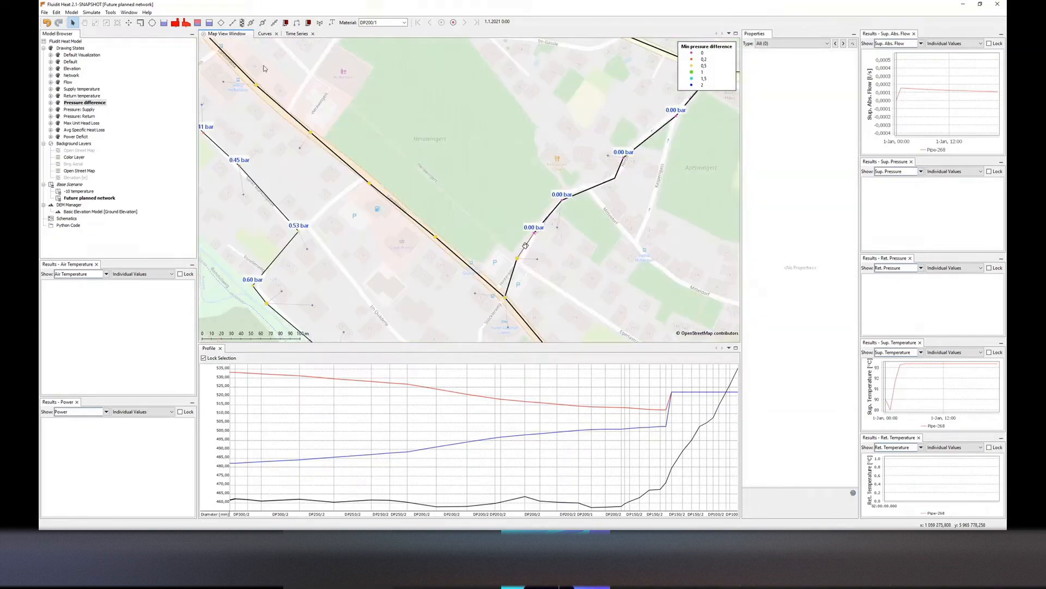
pyautogui.click(275, 23)
pyautogui.click(534, 233)
pyautogui.click(513, 235)
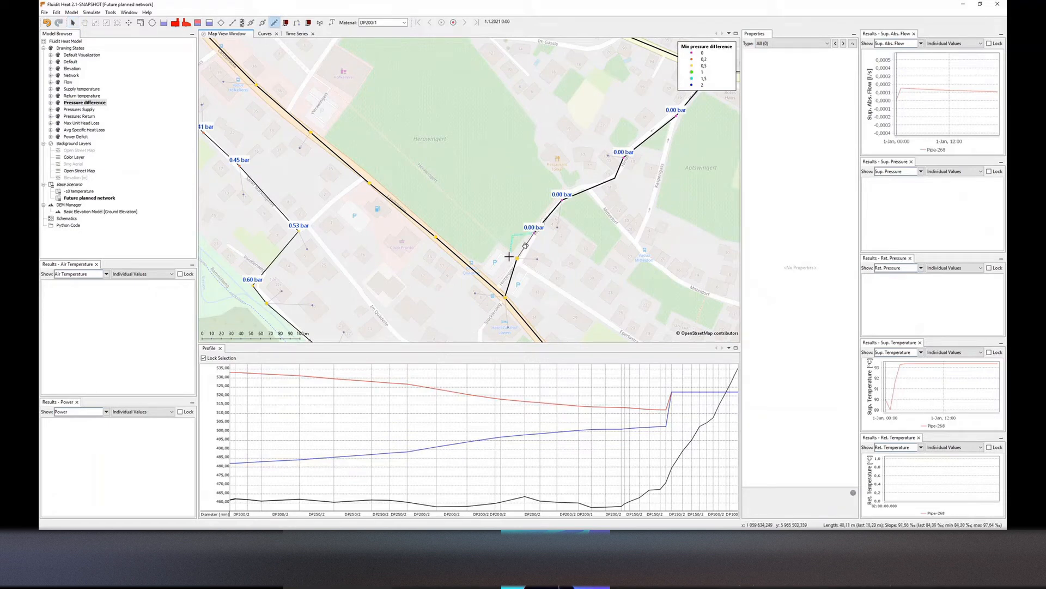
pyautogui.click(517, 255)
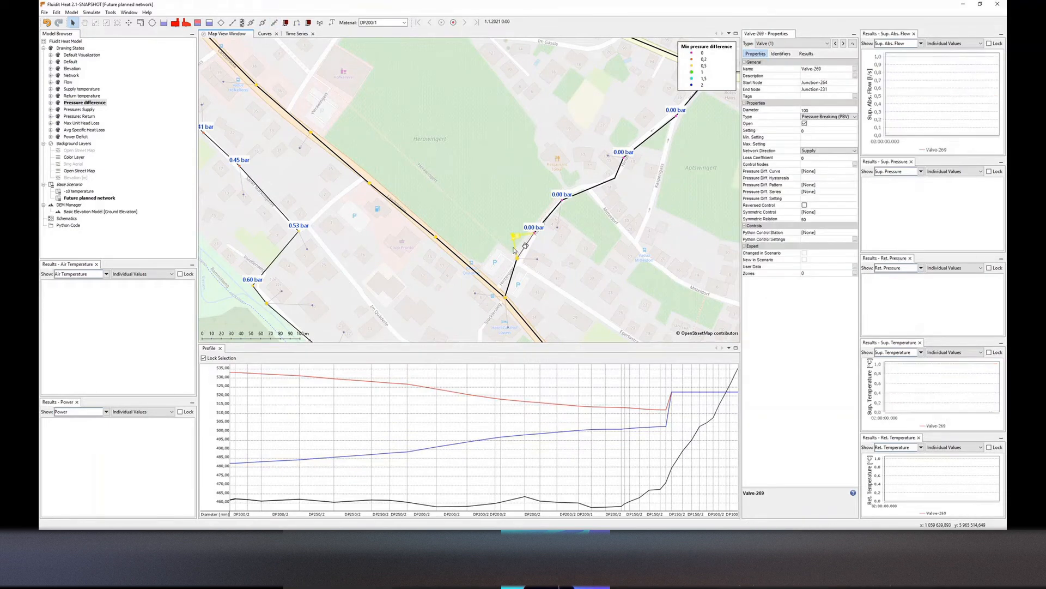
# Set the valve's network direction to Return, its setting to 4 and its loss coefficient to 0
pyautogui.click(811, 151)
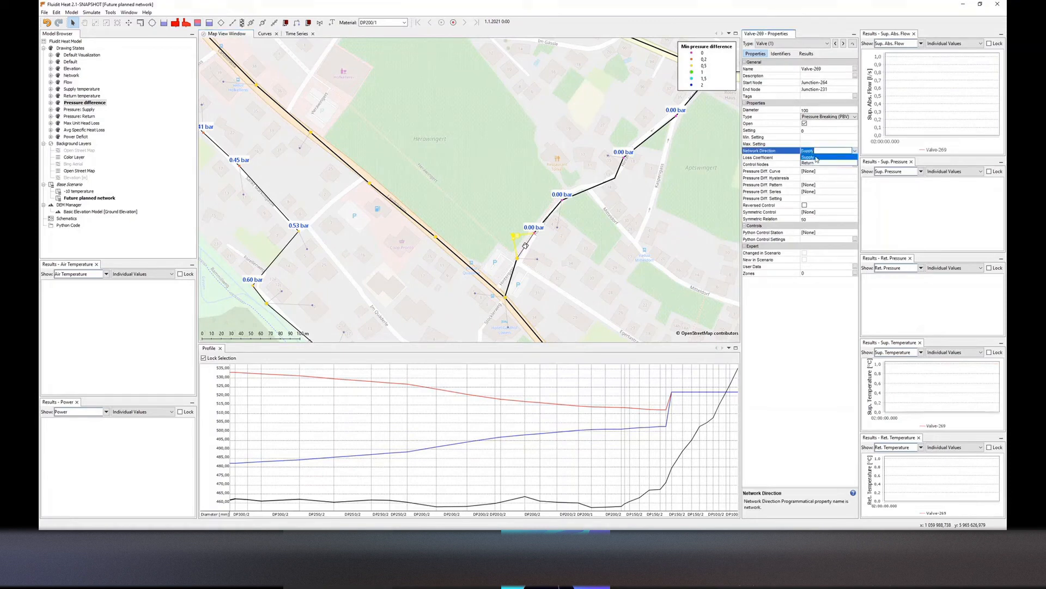
pyautogui.click(812, 164)
pyautogui.click(814, 157)
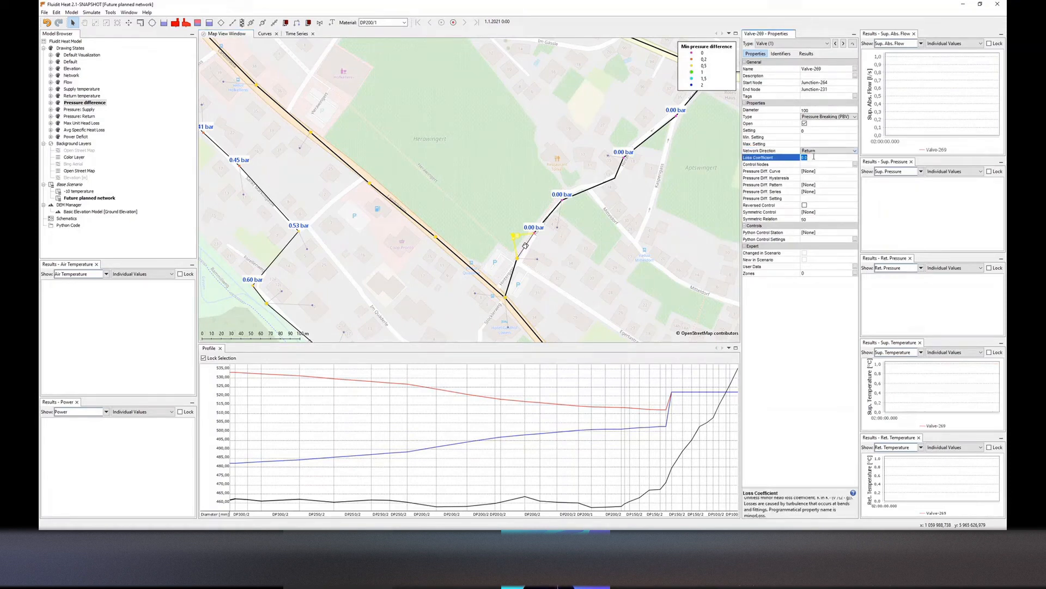
pyautogui.press('Return')
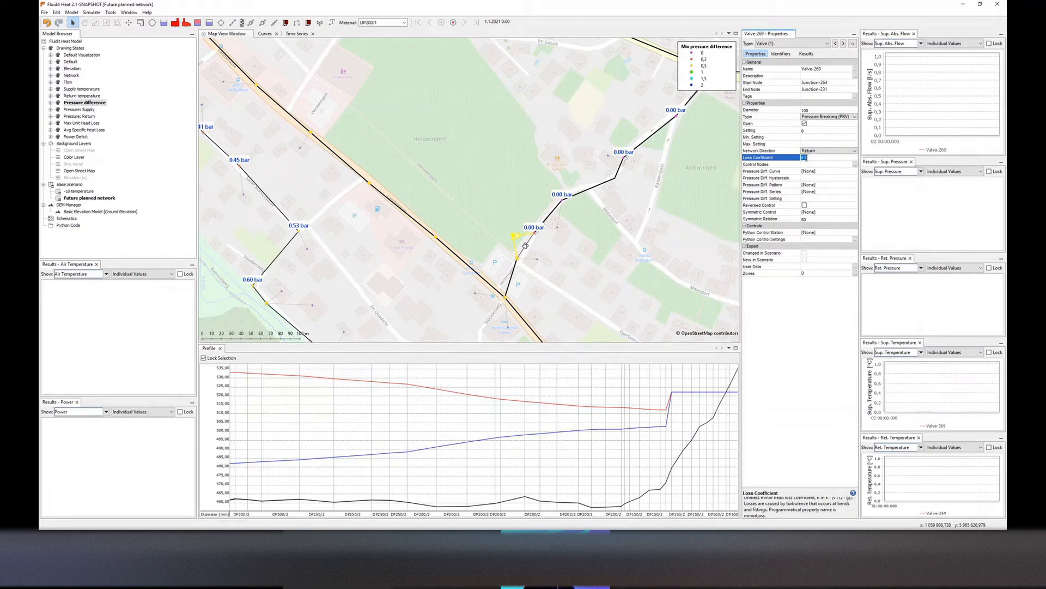
pyautogui.click(813, 130)
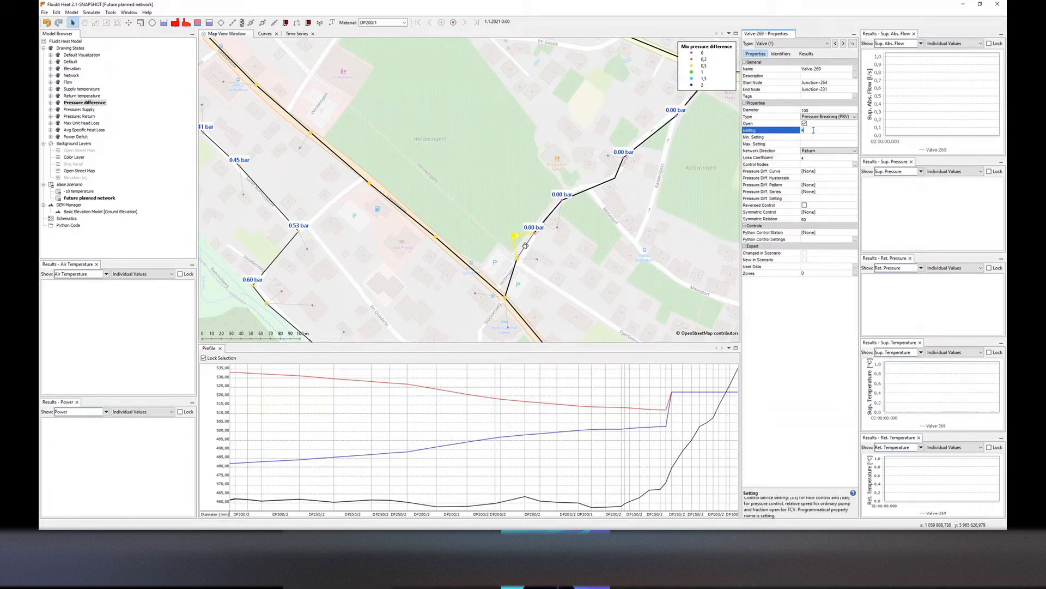
pyautogui.press('Return')
pyautogui.click(812, 158)
pyautogui.write('0')
pyautogui.press('Return')
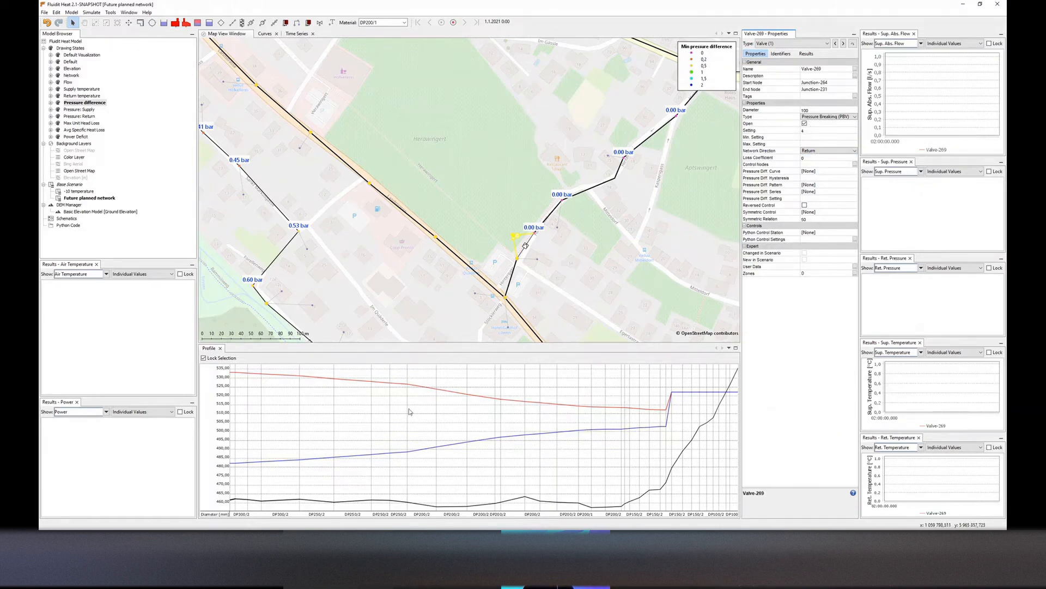
# Rerun the simulation and select the profile chart to review the updated pressure profile
pyautogui.scroll(-3, 472, 243)
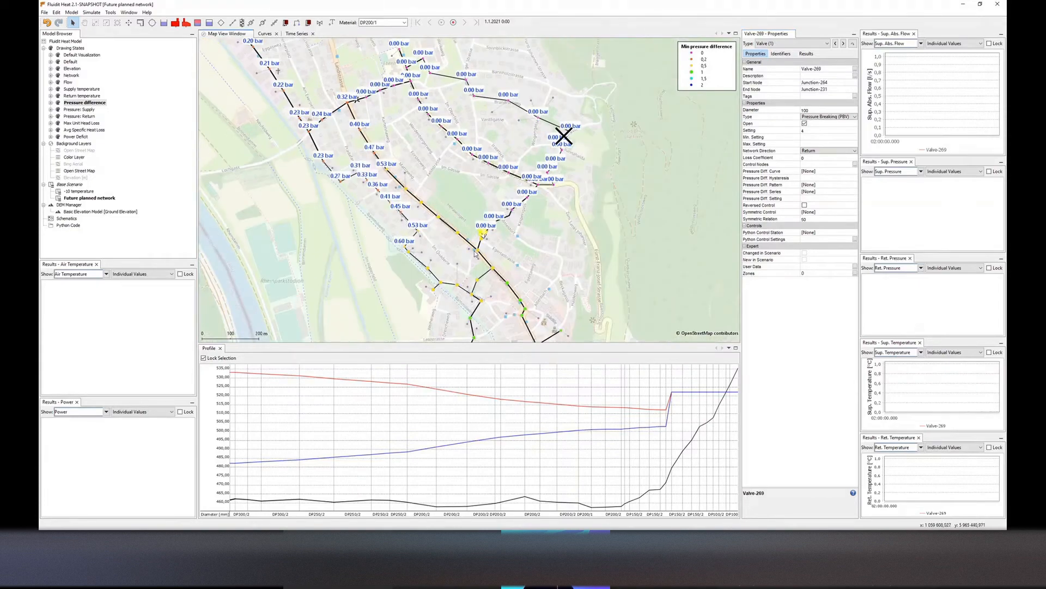
pyautogui.moveTo(475, 251); pyautogui.dragTo(472, 234)
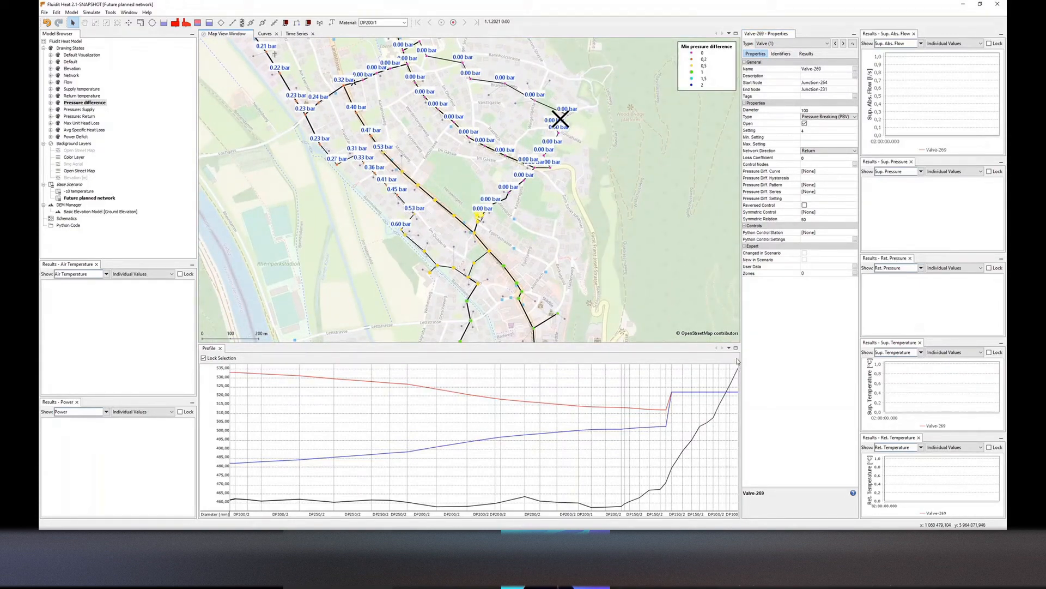
pyautogui.click(572, 259)
pyautogui.press('F5')
pyautogui.click(567, 288)
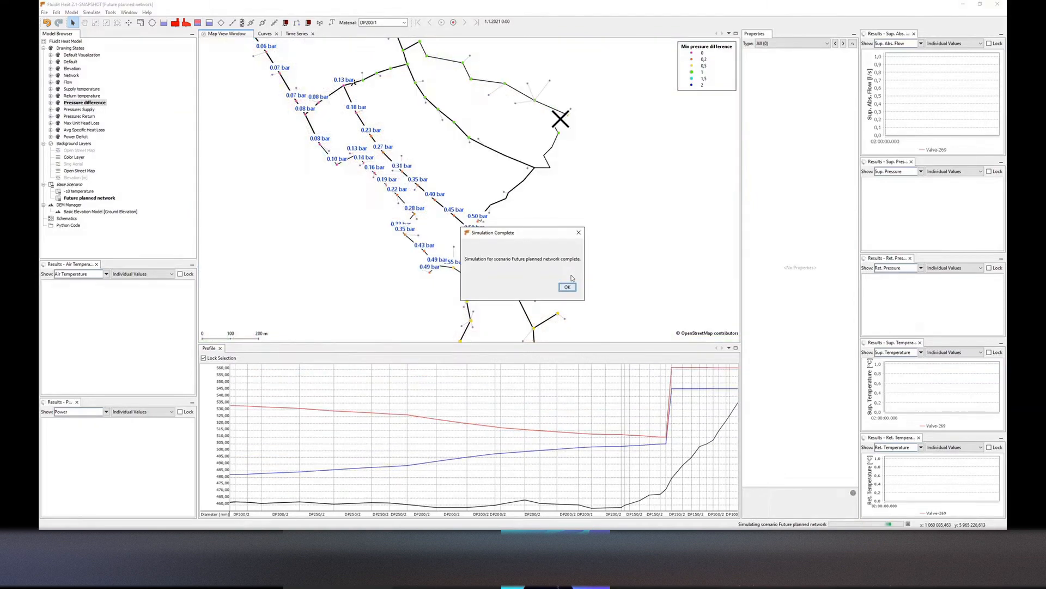
pyautogui.click(568, 284)
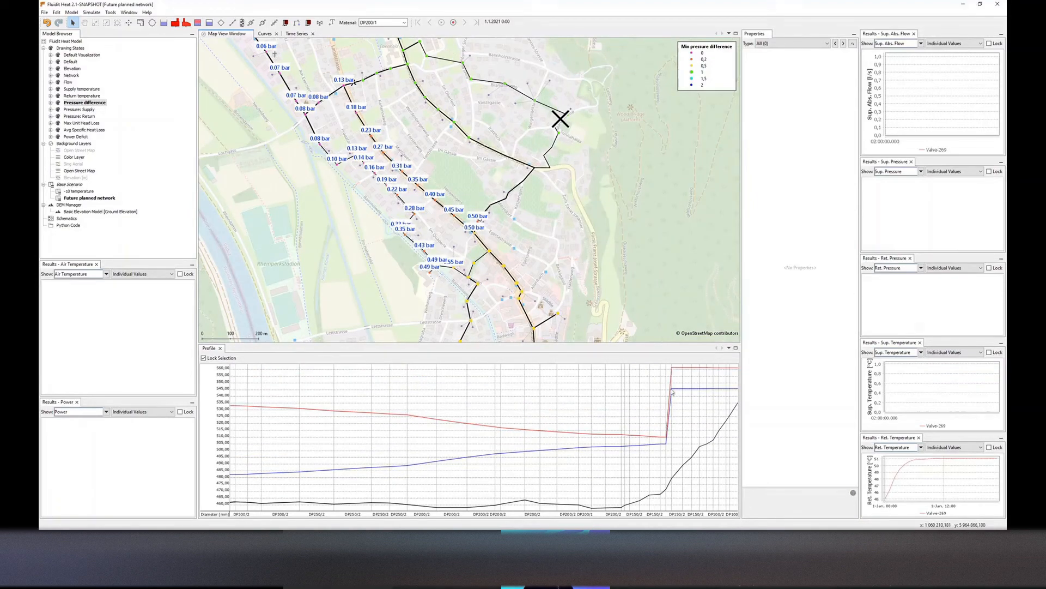
pyautogui.click(673, 370)
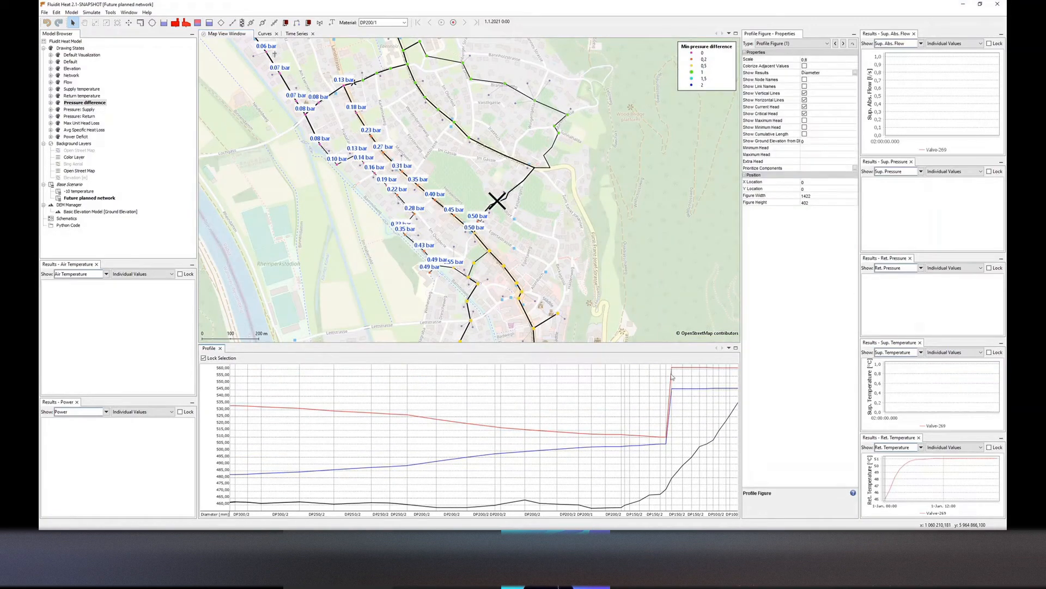
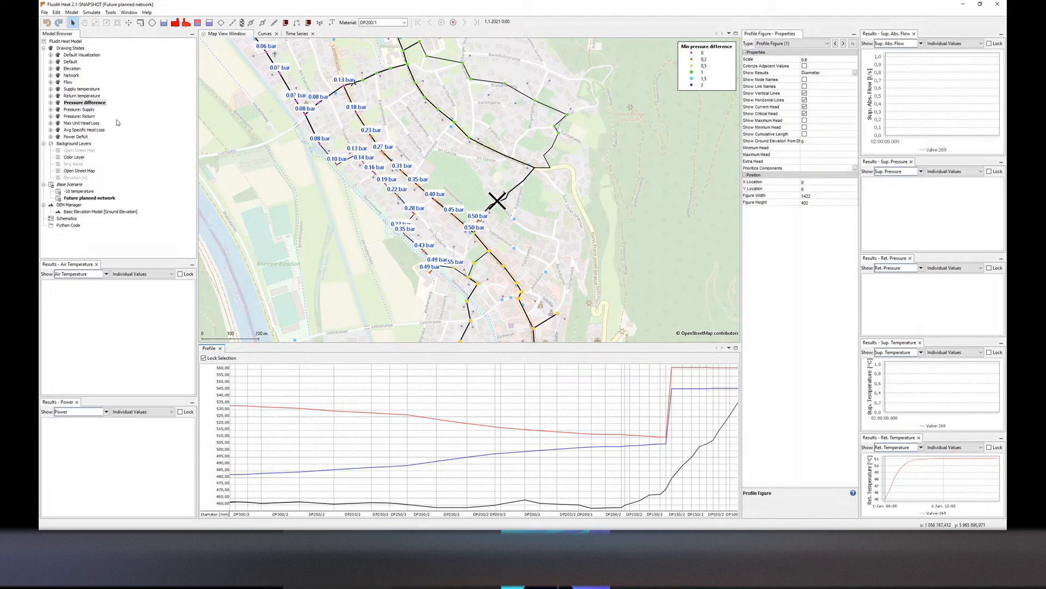
# Survey the network's pressure differences across the whole map
pyautogui.moveTo(283, 179); pyautogui.dragTo(284, 188)
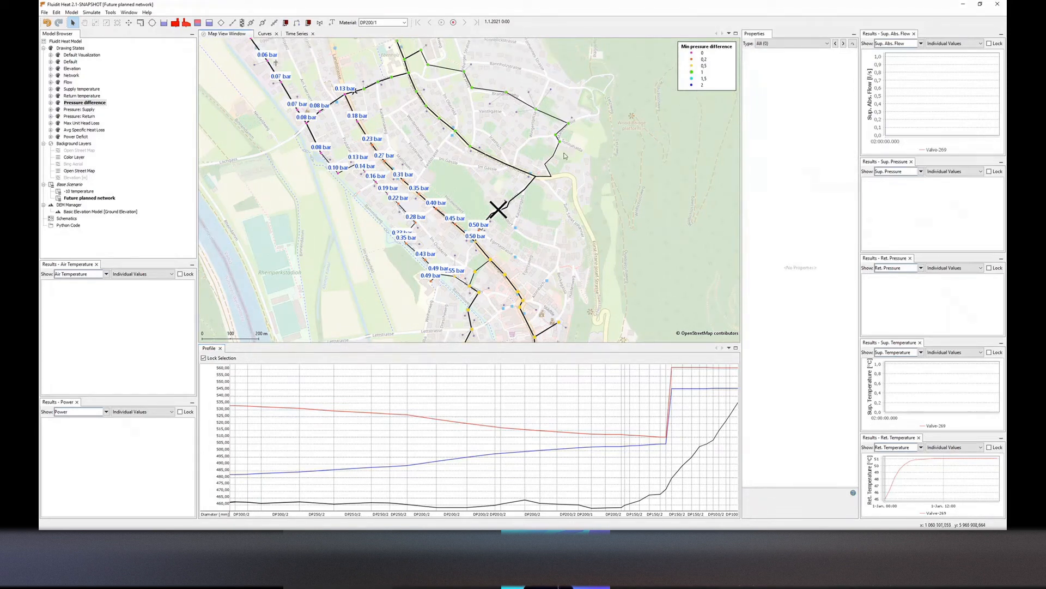
pyautogui.scroll(-1, 563, 158)
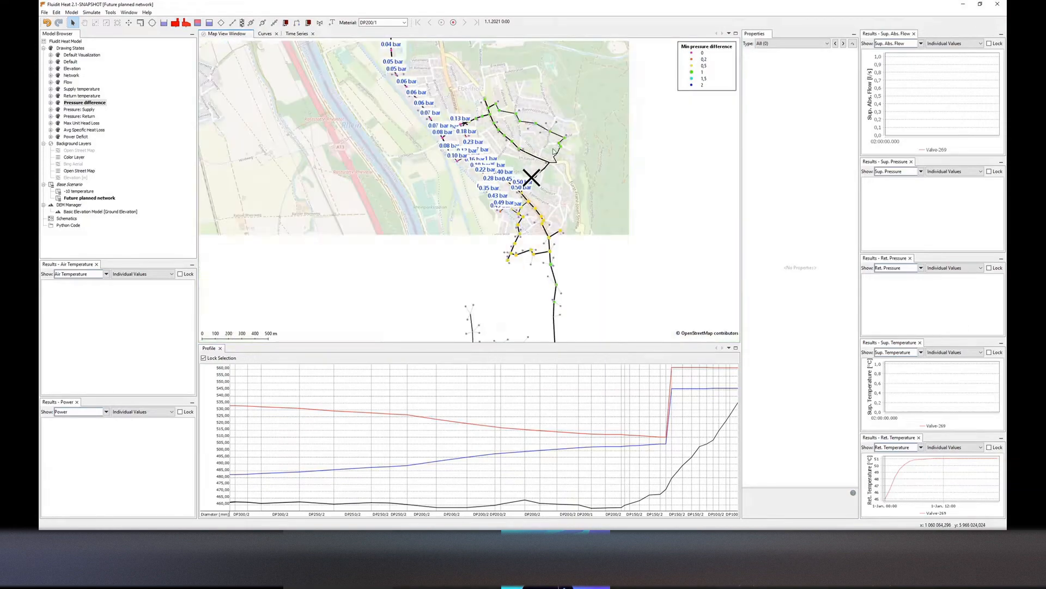
pyautogui.moveTo(551, 144); pyautogui.dragTo(416, 210)
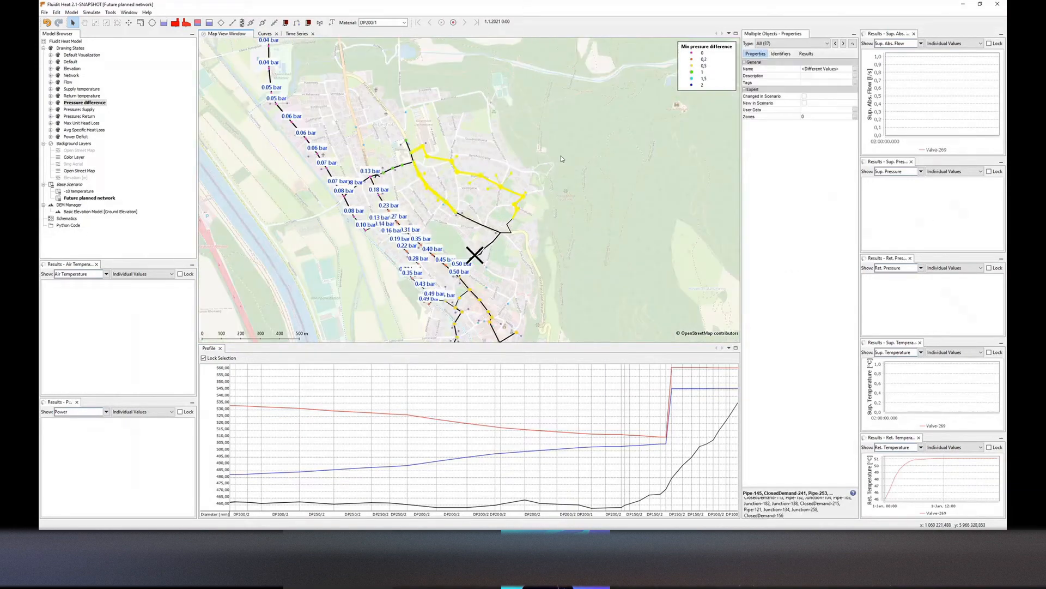
pyautogui.click(479, 224)
pyautogui.scroll(-2, 477, 224)
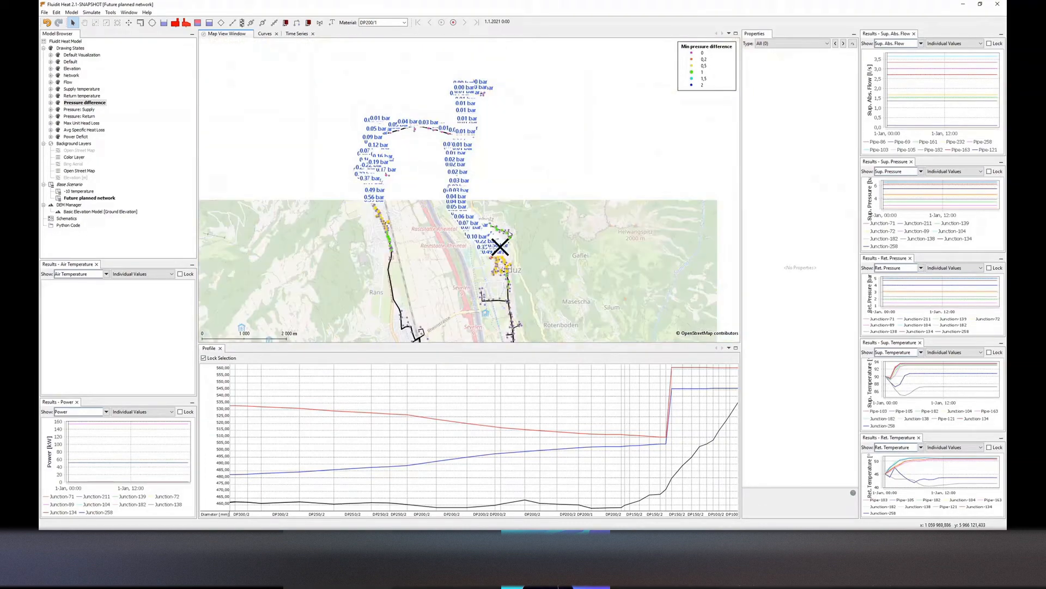
pyautogui.moveTo(354, 124); pyautogui.dragTo(356, 141)
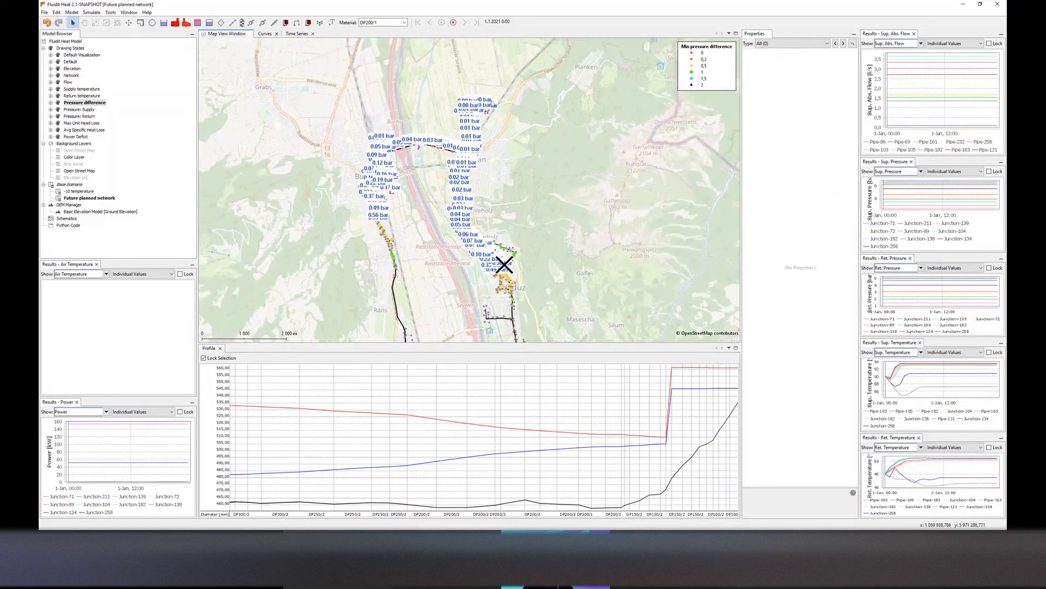
pyautogui.moveTo(463, 162); pyautogui.dragTo(428, 101)
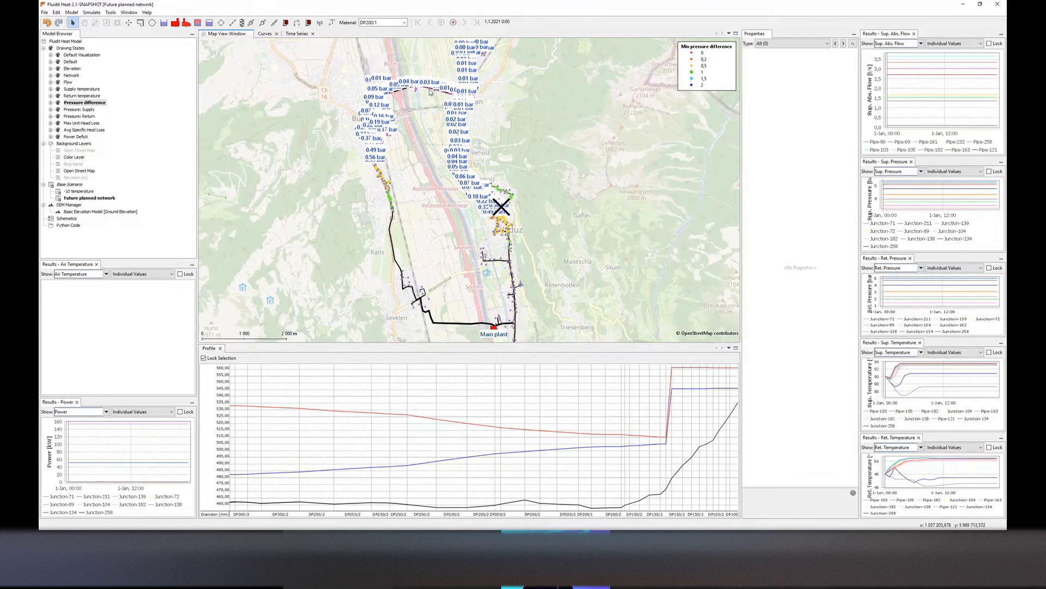
pyautogui.moveTo(501, 281); pyautogui.dragTo(502, 273)
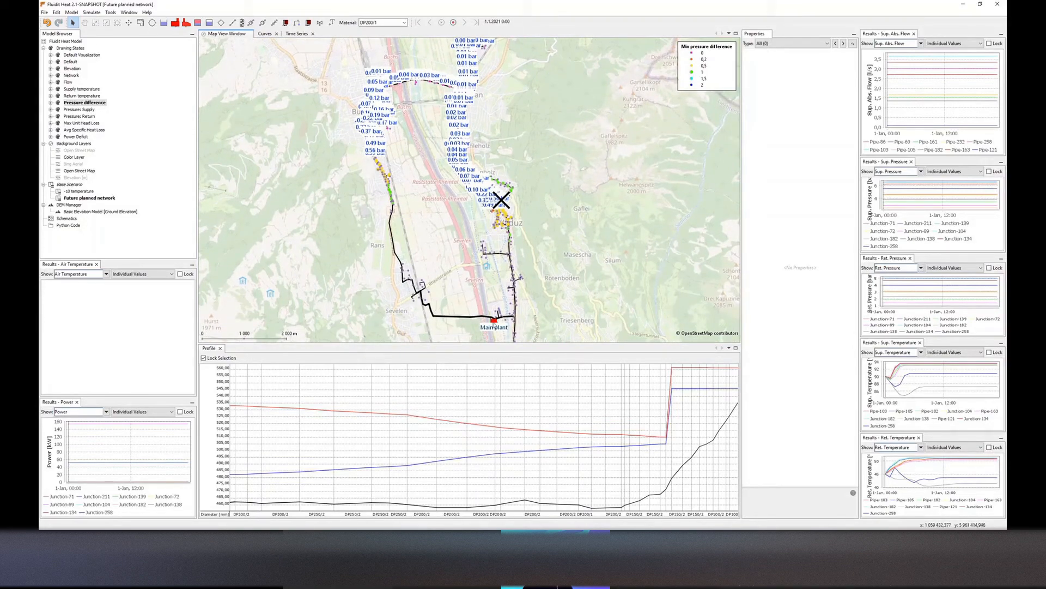
# Inspect the main plant's properties
pyautogui.click(493, 325)
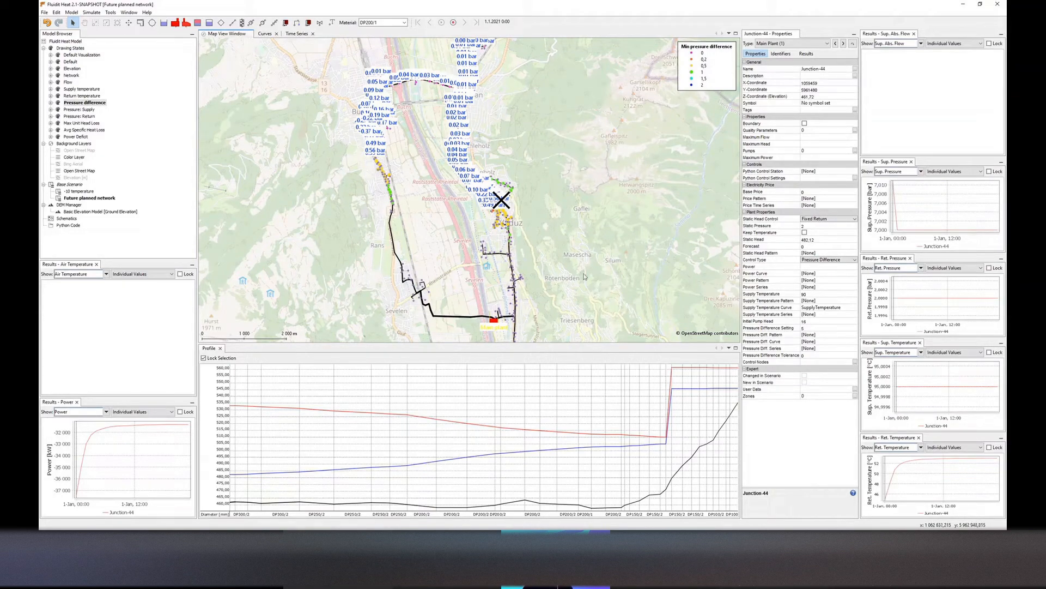
pyautogui.moveTo(576, 260); pyautogui.dragTo(570, 301)
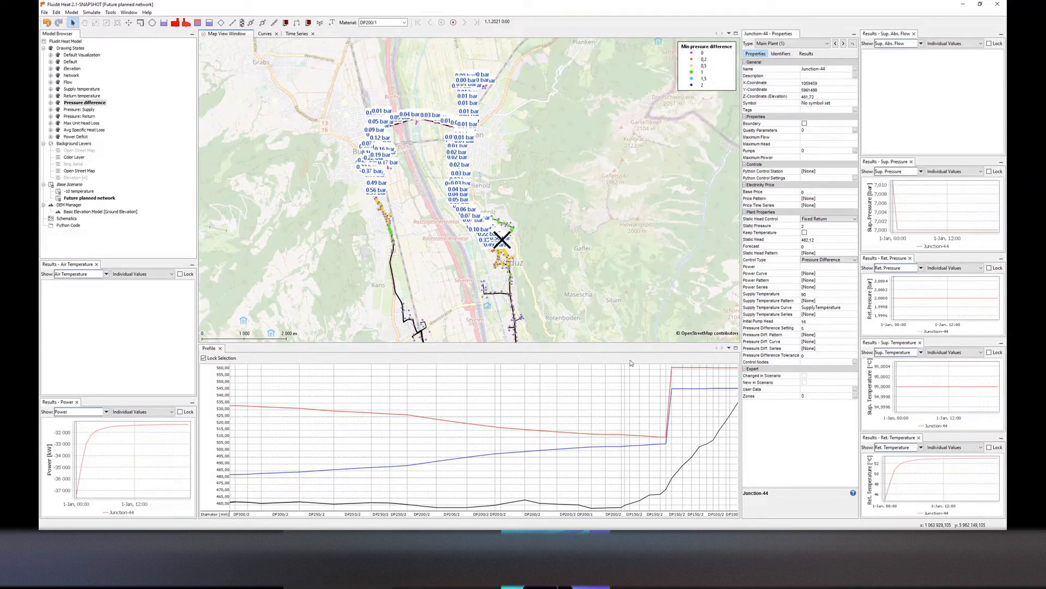
pyautogui.moveTo(472, 129); pyautogui.dragTo(482, 163)
pyautogui.scroll(1, 475, 145)
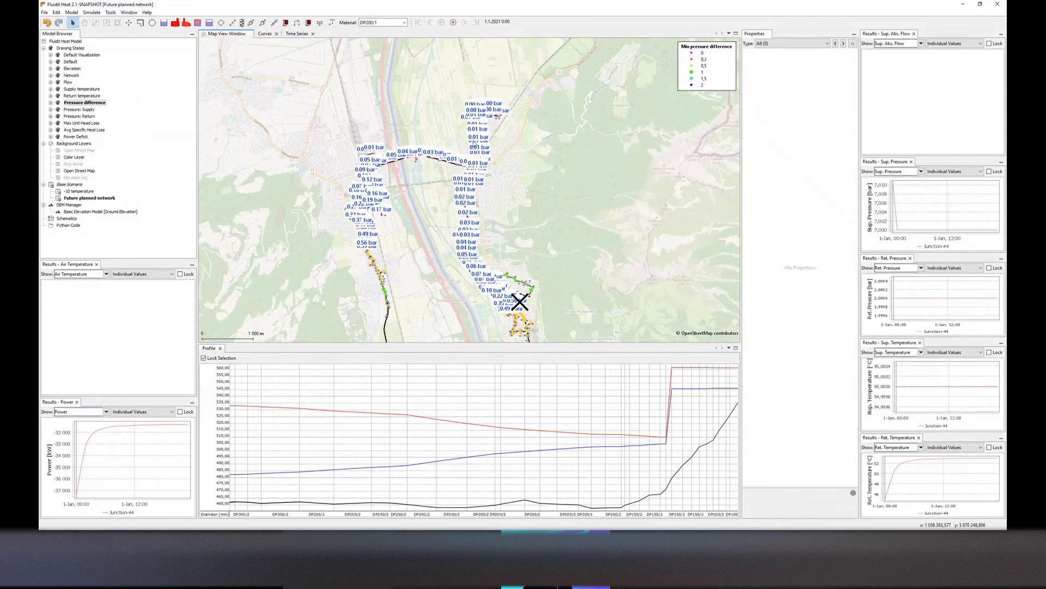
# Create a child scenario of the Future planned network named New biomass plant in the north
pyautogui.rightClick(88, 198)
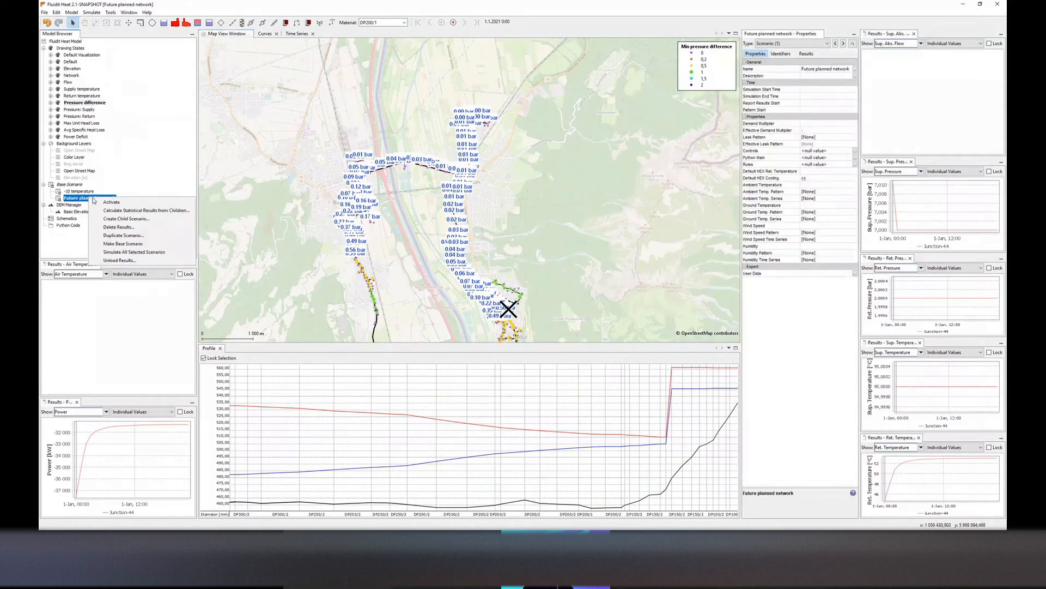
pyautogui.click(120, 218)
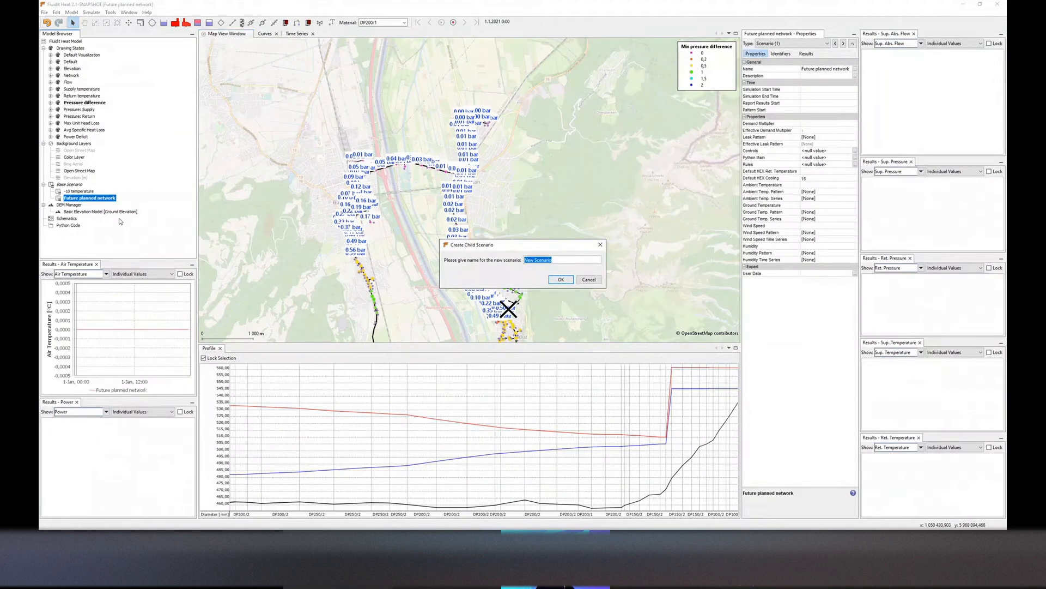
pyautogui.write('New biomass plant in the north')
pyautogui.press('Return')
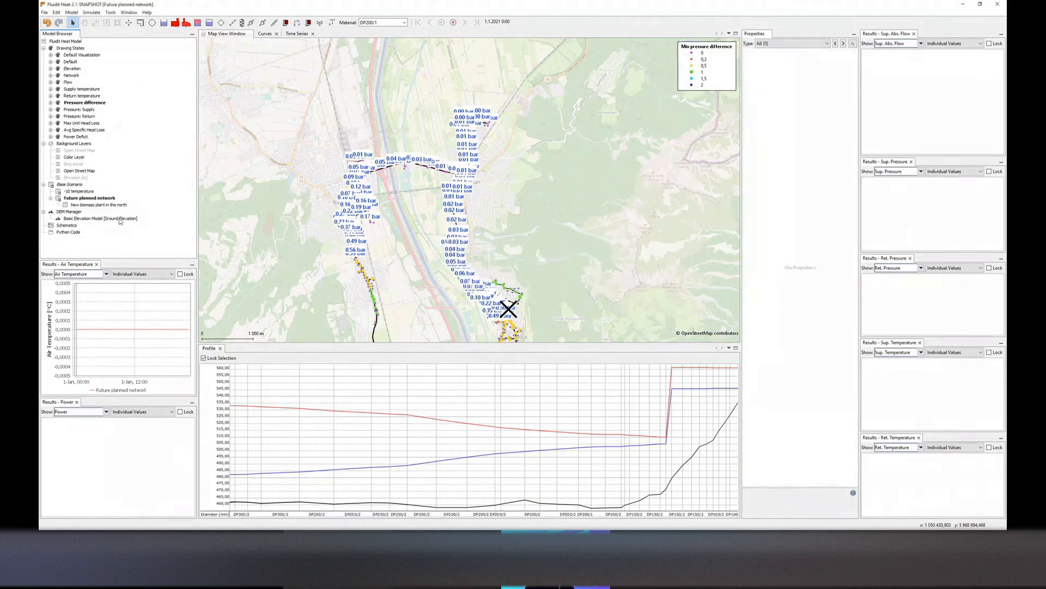
# Activate the New biomass plant in the north scenario and show the Elevation drawing state
pyautogui.doubleClick(103, 205)
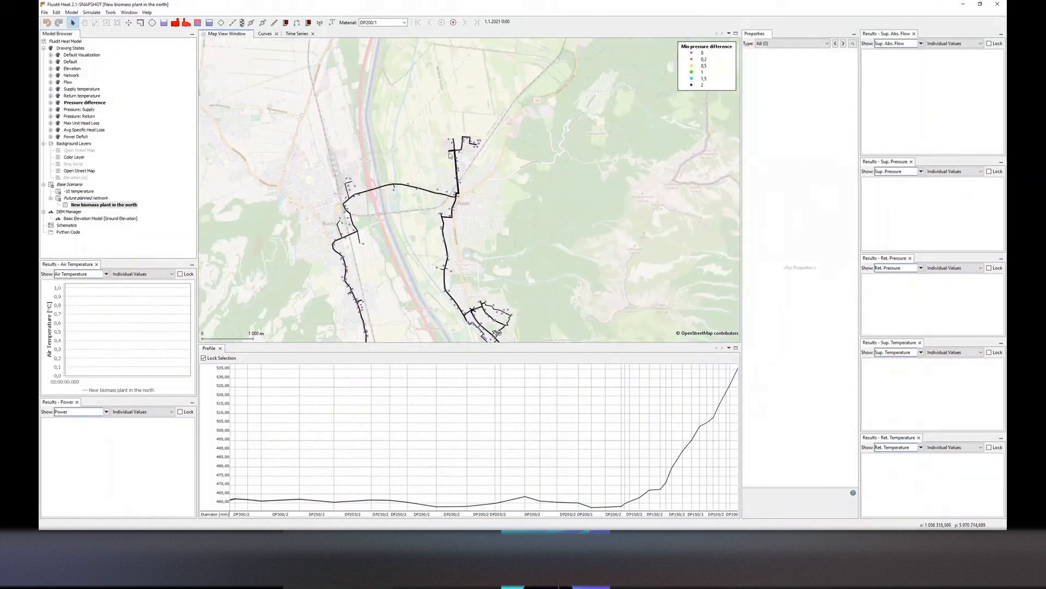
pyautogui.scroll(3, 449, 156)
pyautogui.doubleClick(71, 69)
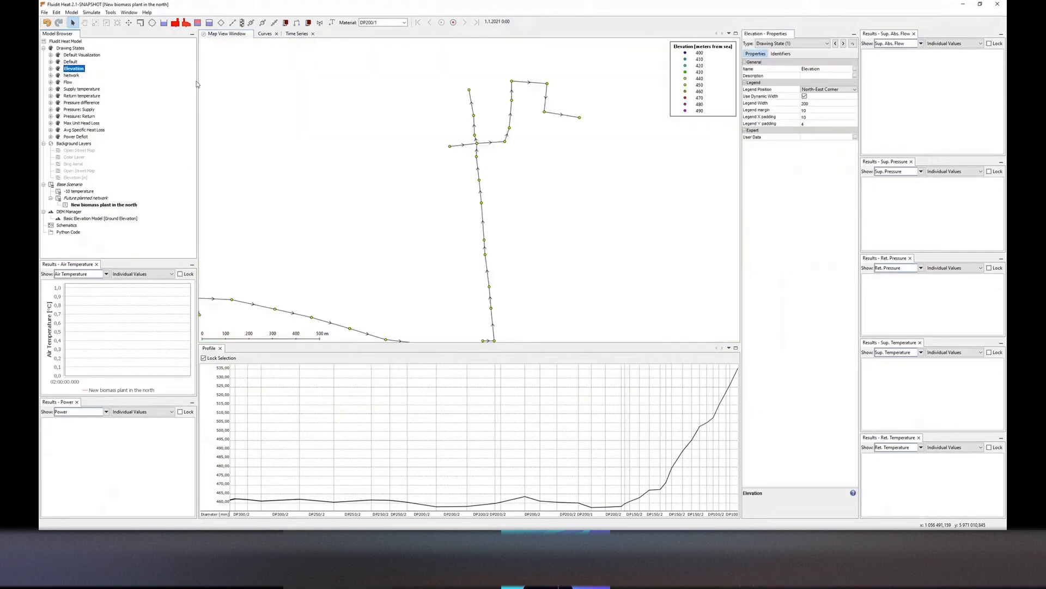
# Convert the western end junction of the northern branch into a plant
pyautogui.rightClick(452, 147)
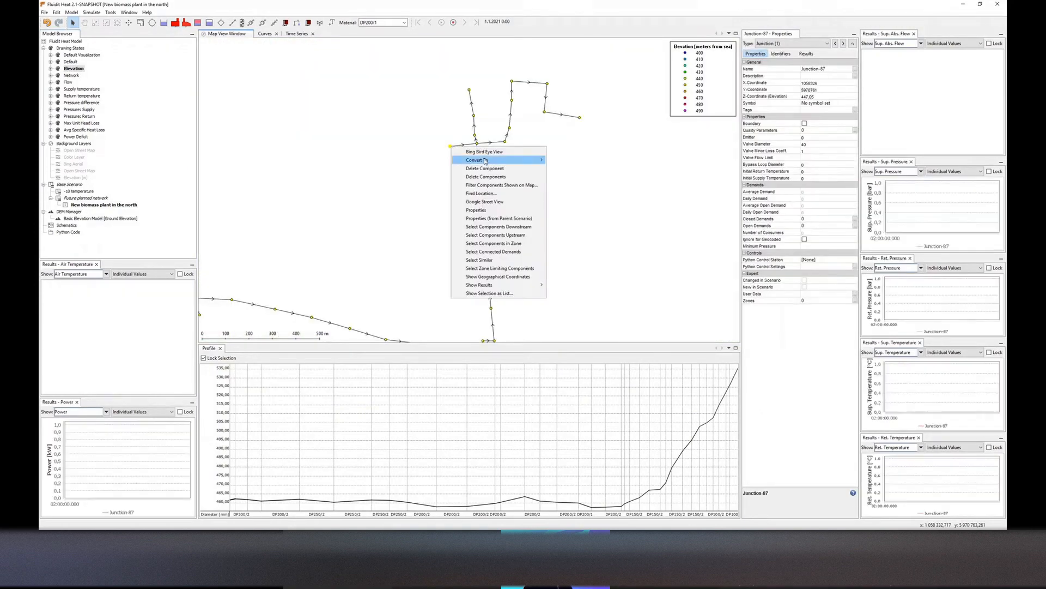
pyautogui.moveTo(512, 160)
pyautogui.click(567, 185)
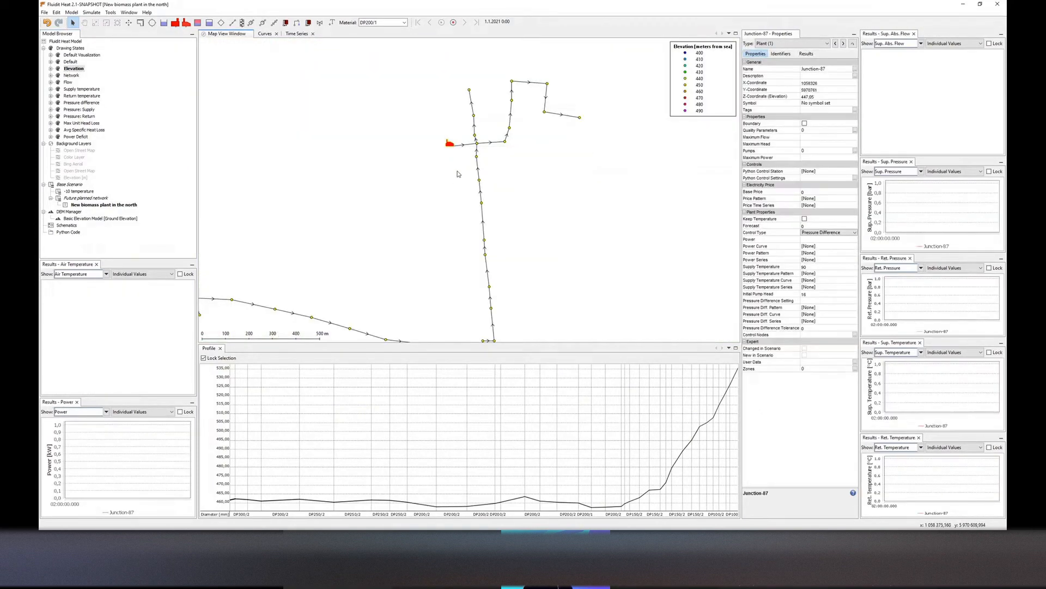
# Turn on the Bing Aerial and Color Layer background layers
pyautogui.scroll(-1, 459, 174)
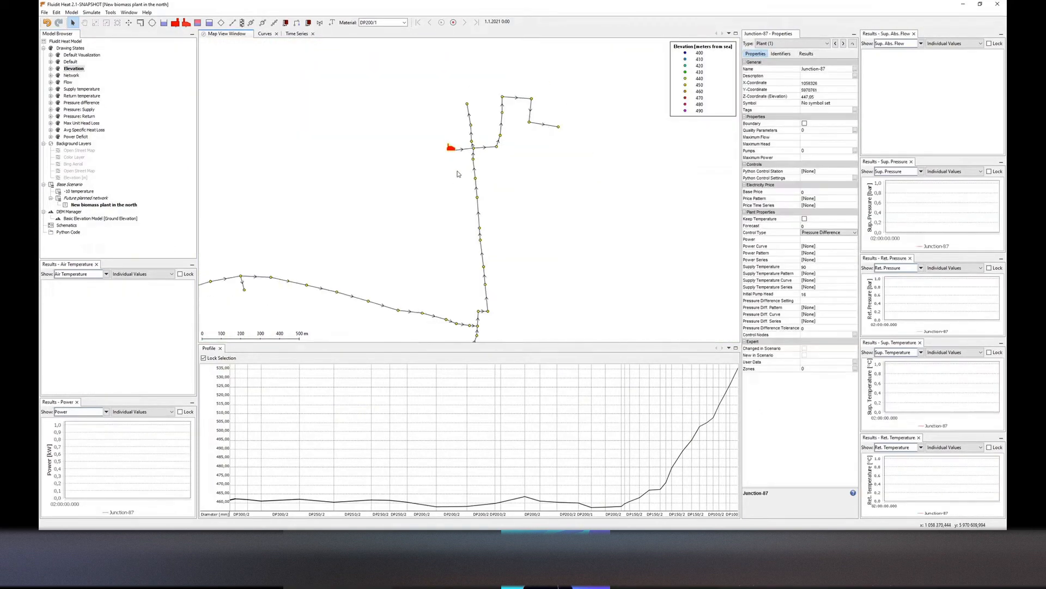
pyautogui.doubleClick(75, 166)
pyautogui.doubleClick(75, 158)
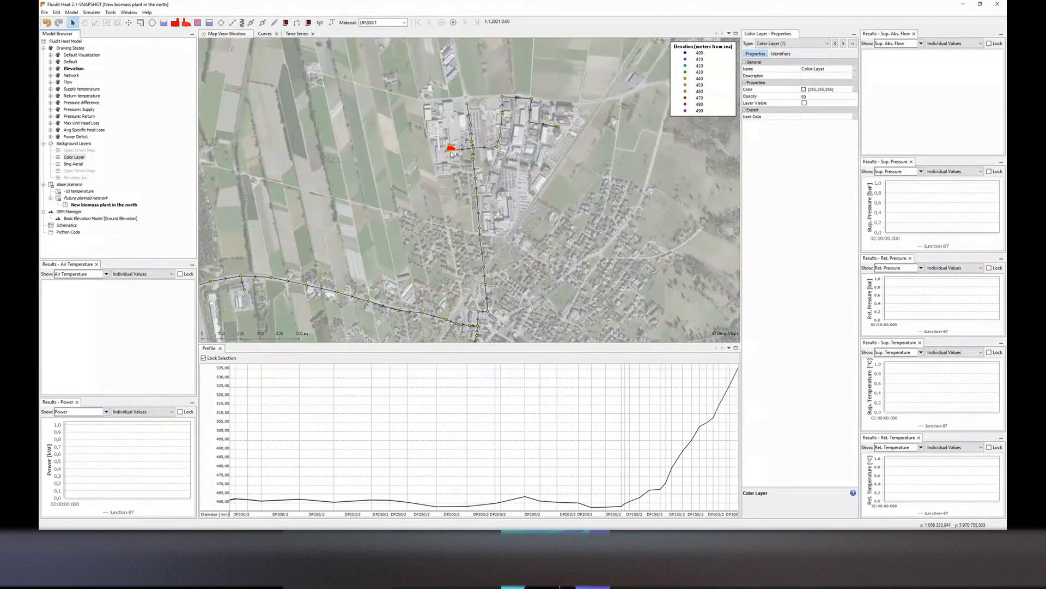
# Inspect the new plant and the pipes and junctions connected to it
pyautogui.click(452, 149)
pyautogui.click(541, 175)
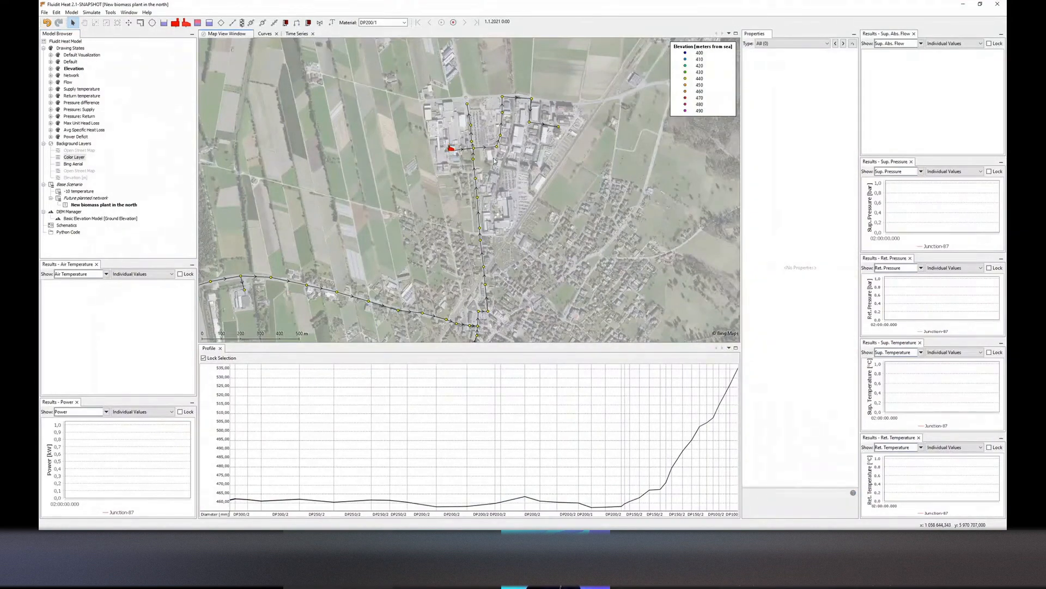
pyautogui.click(464, 148)
pyautogui.click(477, 188)
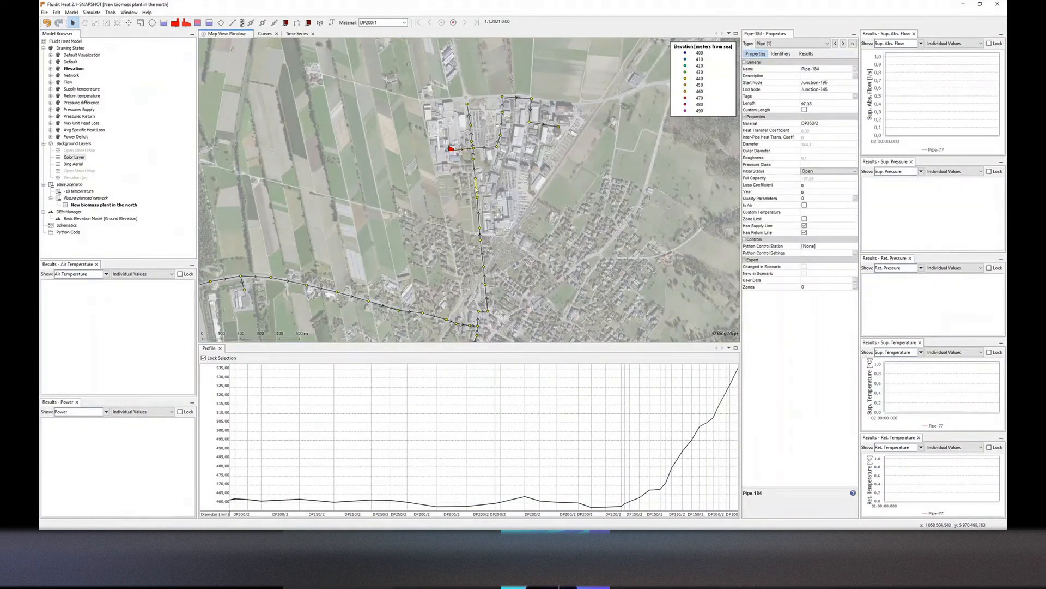
pyautogui.click(481, 215)
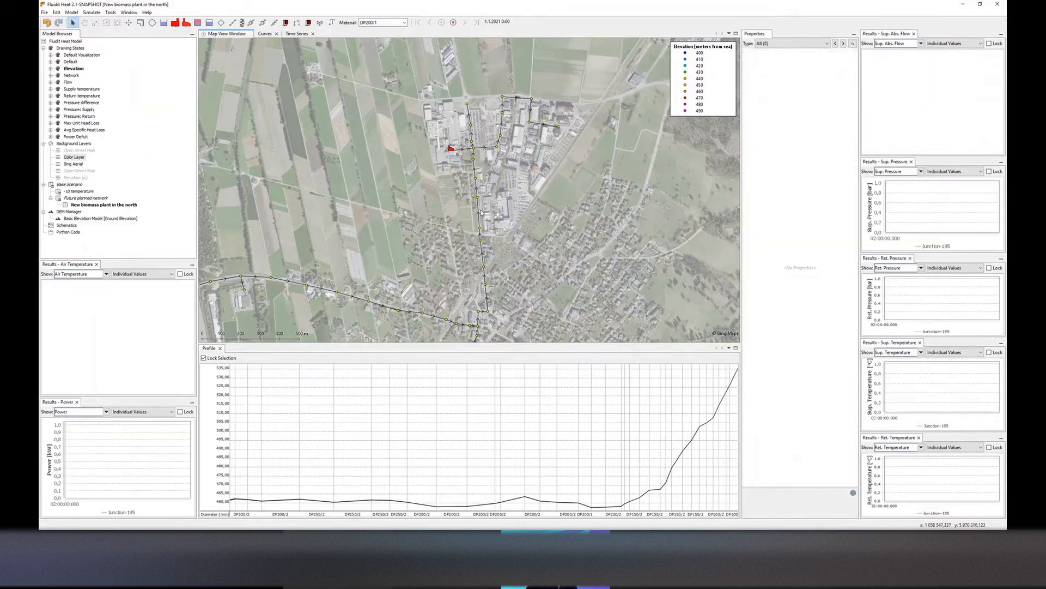
pyautogui.click(454, 150)
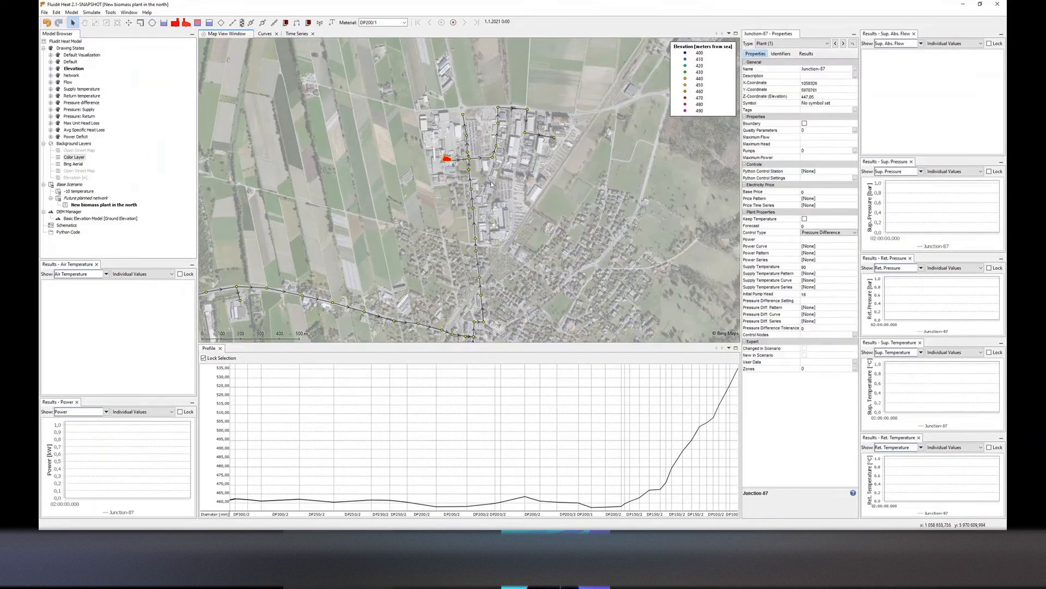
# Enable Keep Temperature for the new plant and set its control type to Constant Power
pyautogui.click(805, 219)
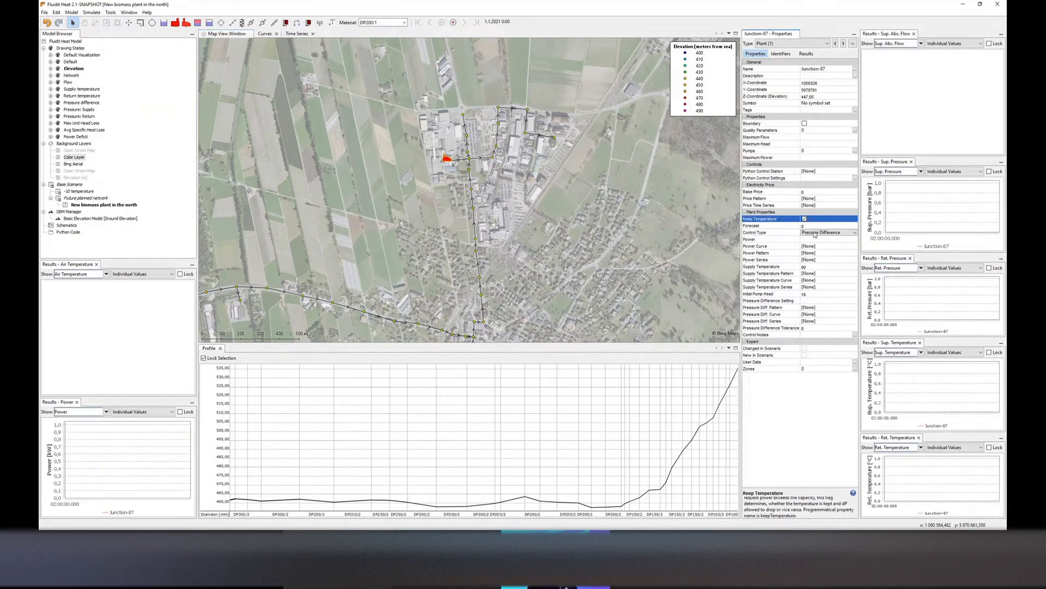
pyautogui.click(820, 232)
pyautogui.click(820, 241)
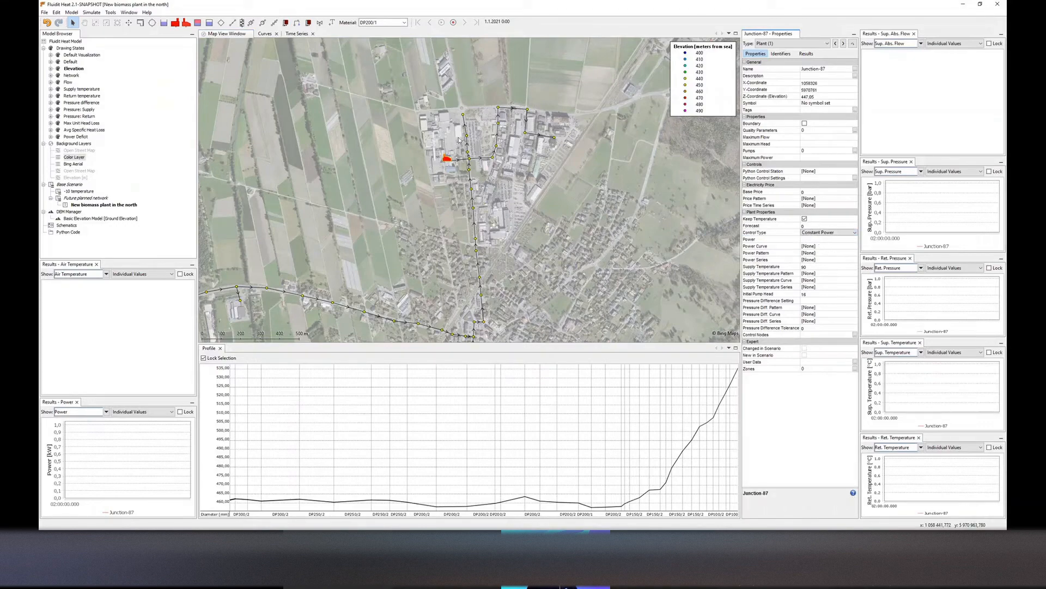
# Set the plant's power to 15000 and its power curve to Production
pyautogui.click(816, 238)
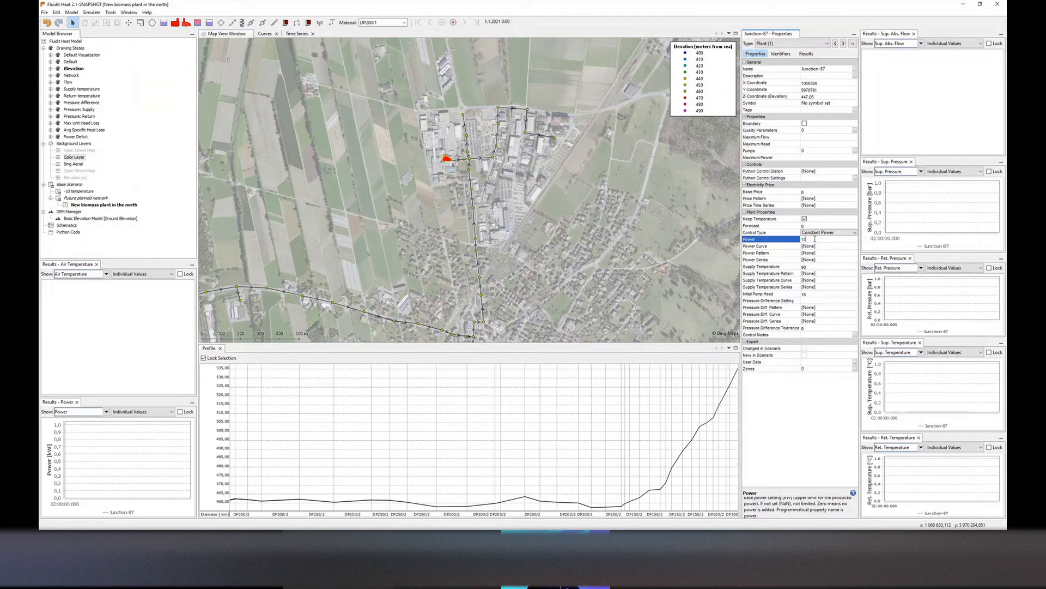
pyautogui.press('Return')
pyautogui.click(818, 247)
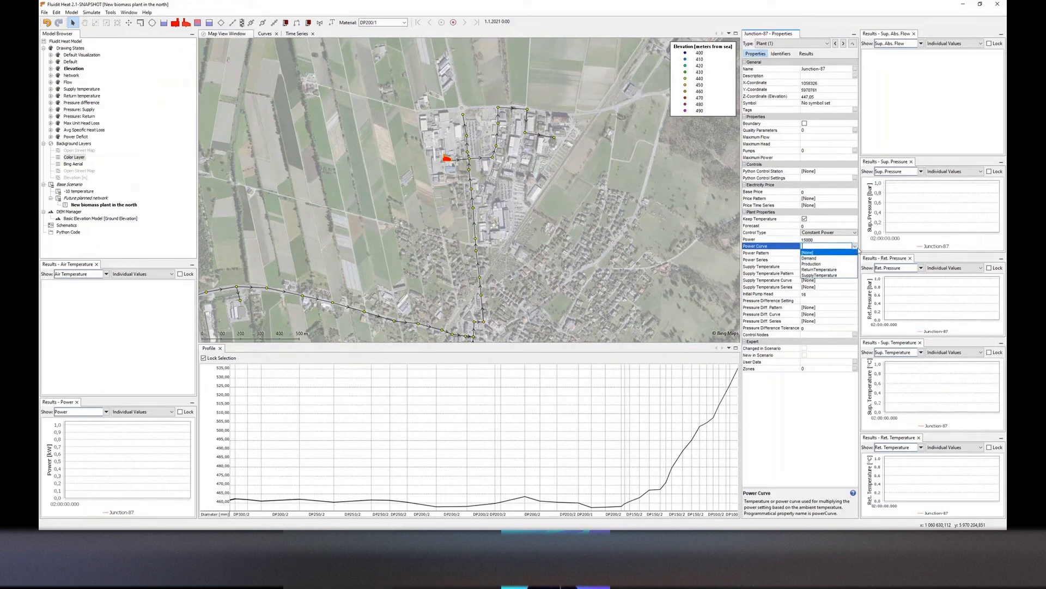
pyautogui.click(835, 261)
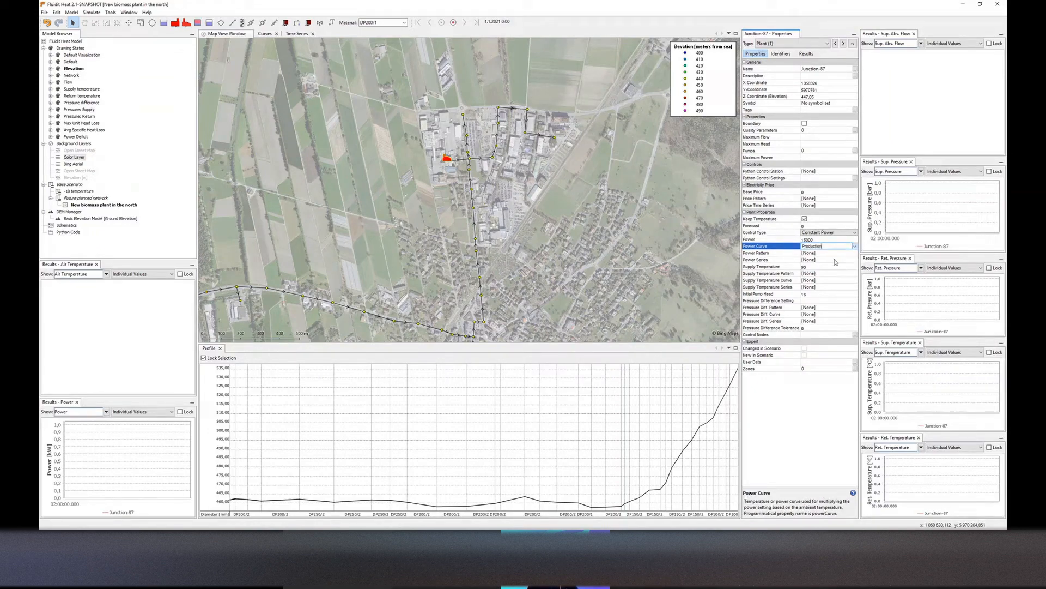
# Review the Production curve in the curves view
pyautogui.click(264, 34)
pyautogui.click(229, 167)
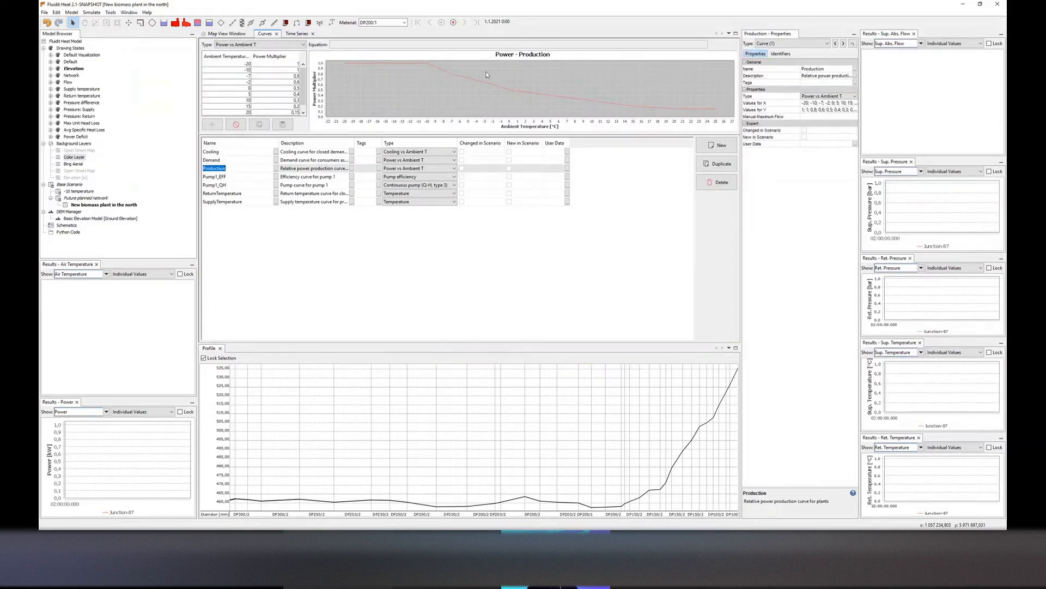
pyautogui.click(227, 33)
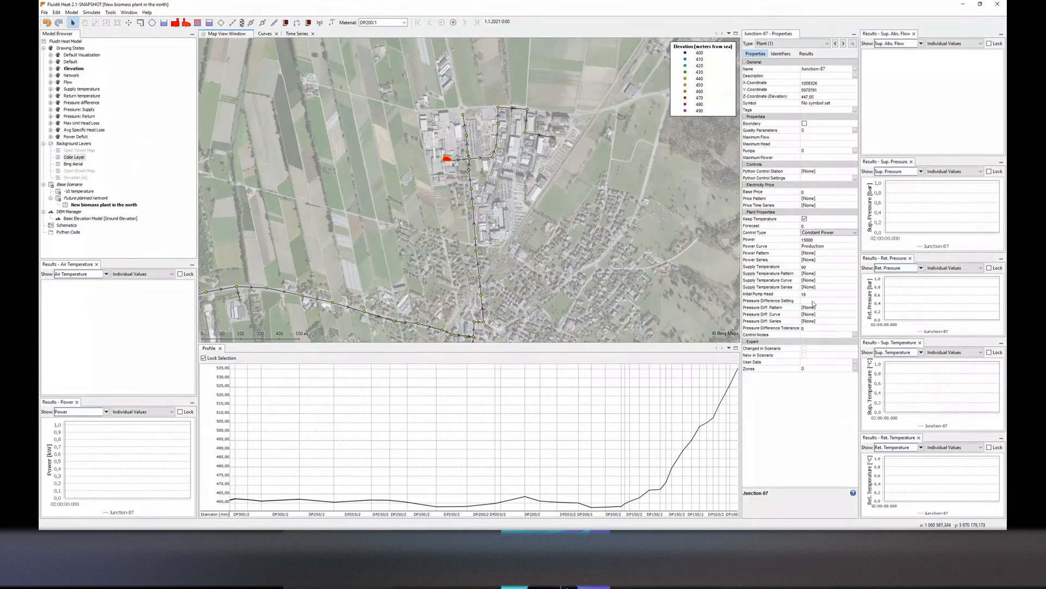
# Show the Pressure difference drawing state and simulate the new biomass plant scenario
pyautogui.scroll(-3, 579, 239)
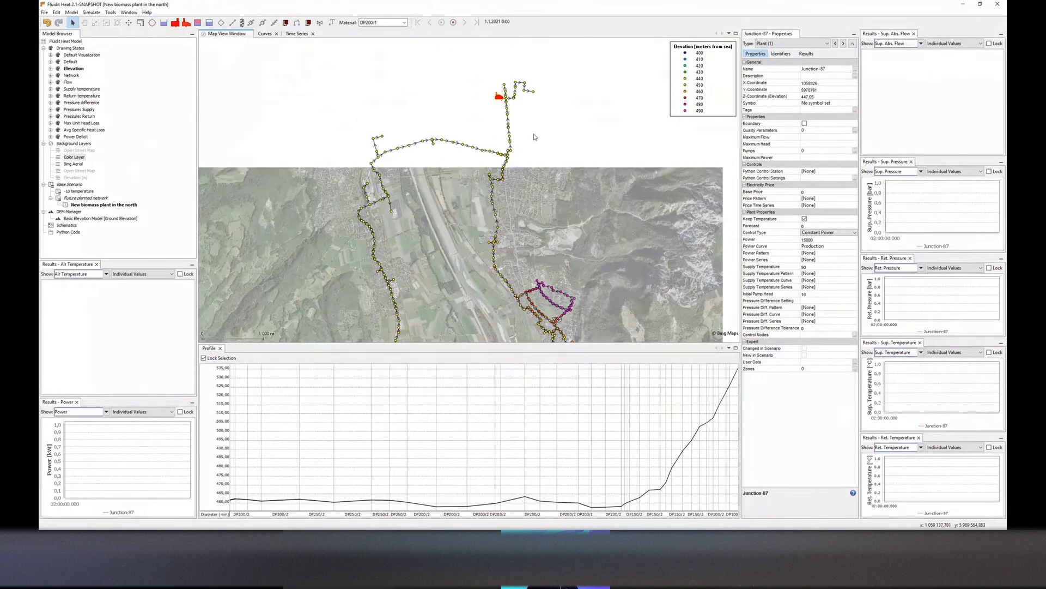
pyautogui.doubleClick(82, 102)
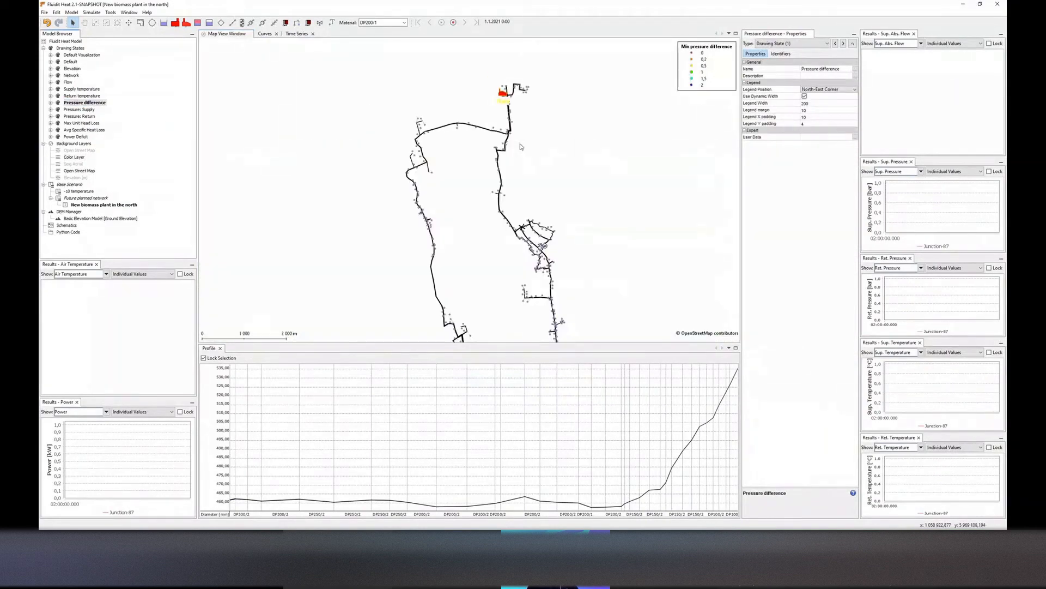
pyautogui.moveTo(518, 148); pyautogui.dragTo(478, 103)
pyautogui.press('F5')
pyautogui.click(574, 287)
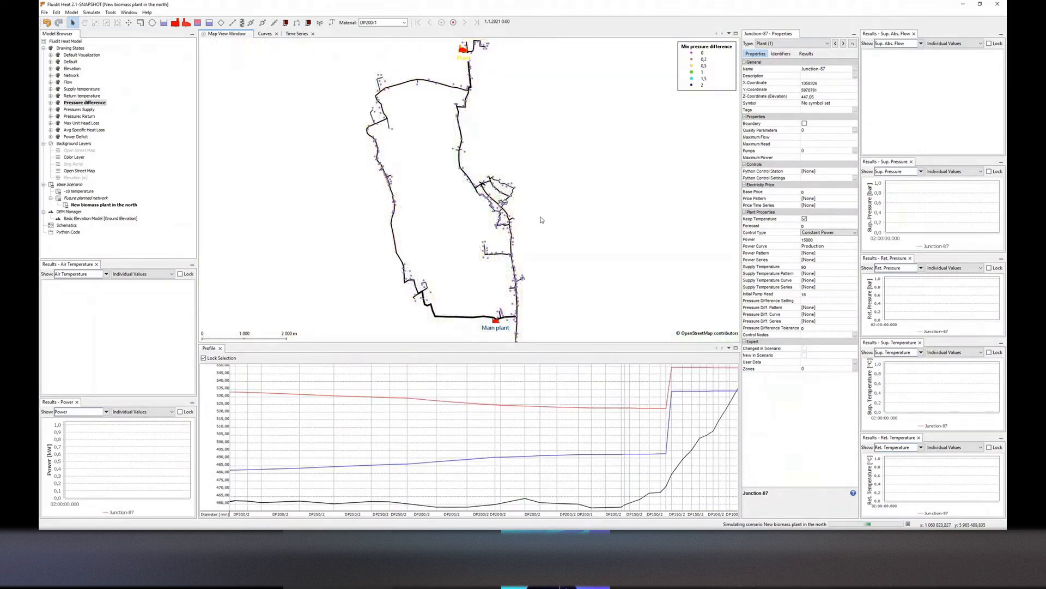
pyautogui.click(574, 287)
pyautogui.moveTo(511, 215); pyautogui.dragTo(491, 196)
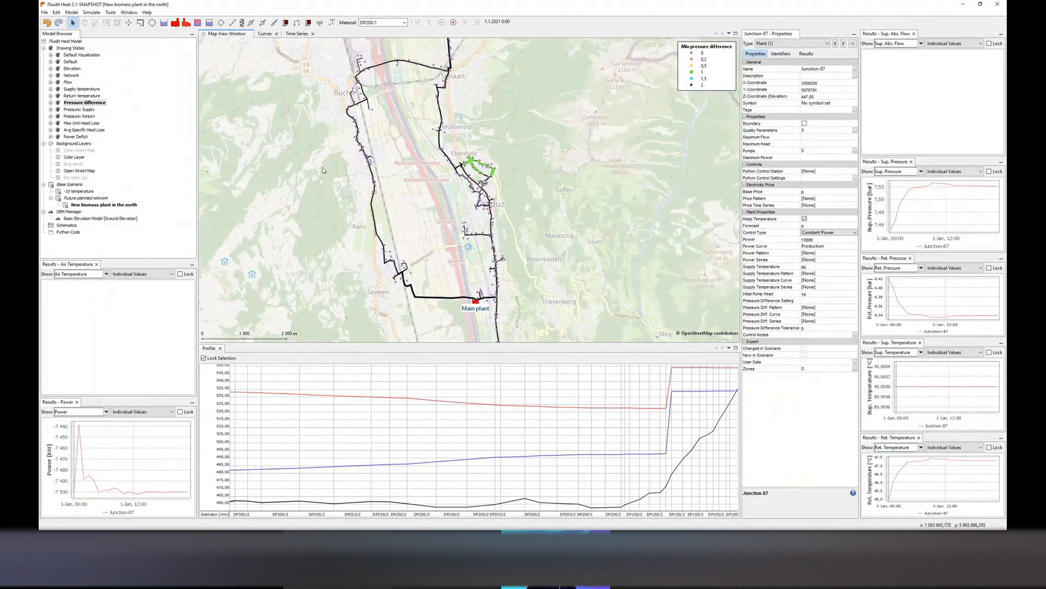
pyautogui.scroll(-1, 348, 167)
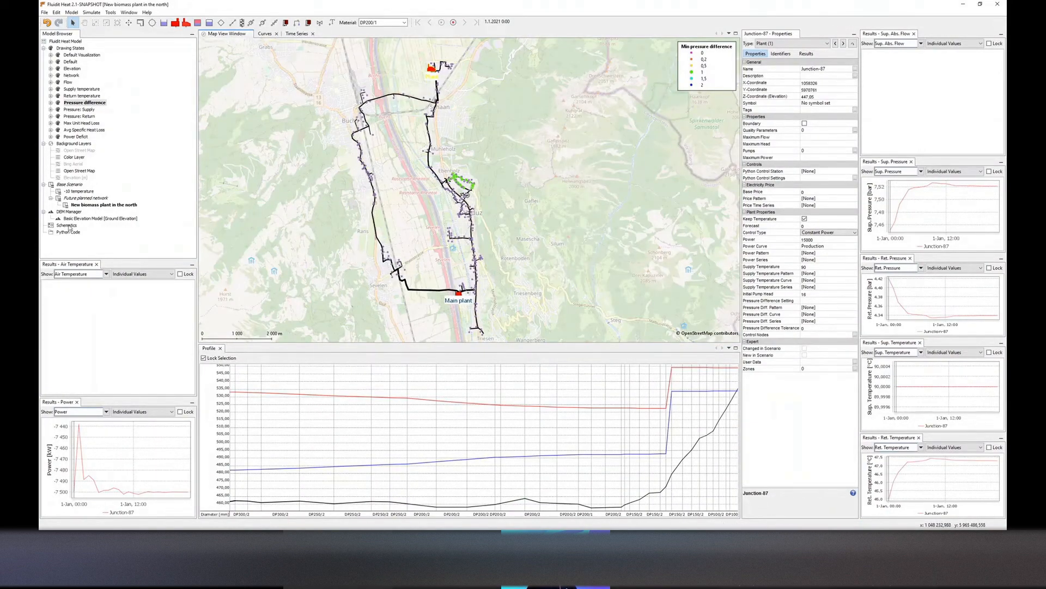
# Create a new schematic and draw a map figure frame in the schematic editor
pyautogui.click(68, 225)
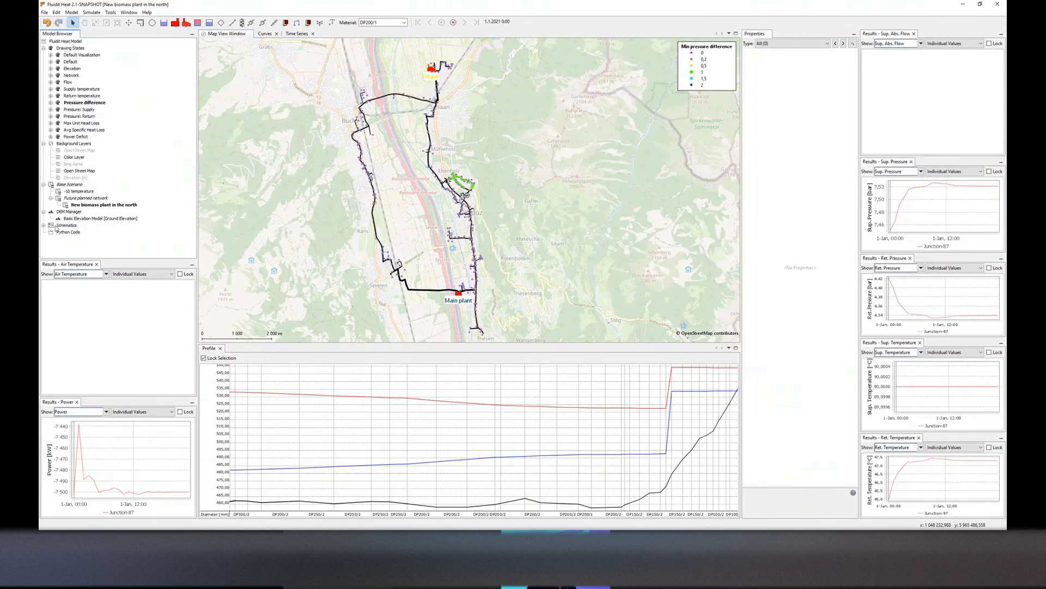
pyautogui.click(44, 226)
pyautogui.doubleClick(75, 232)
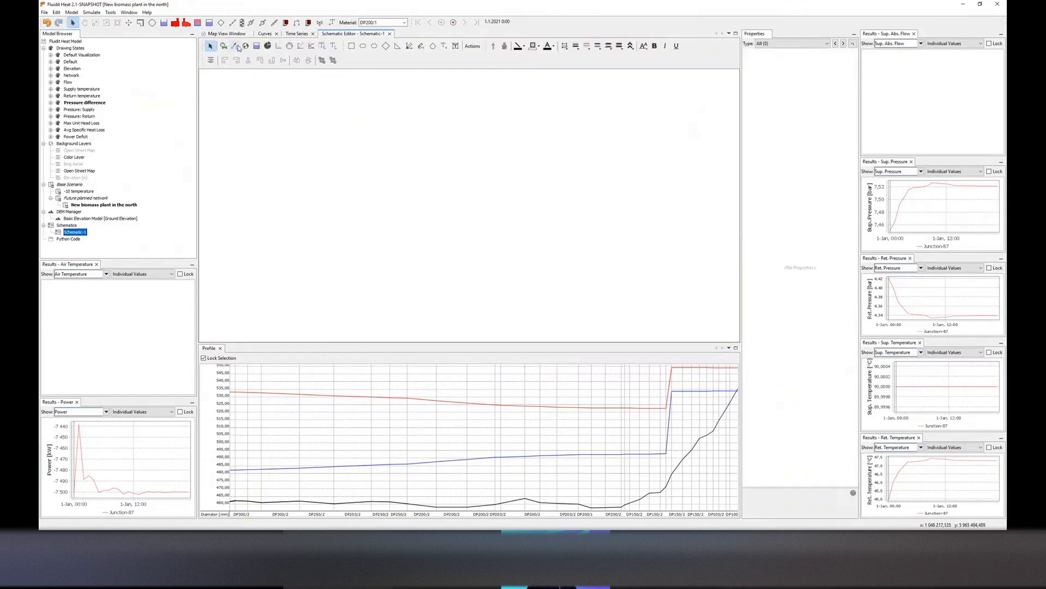
pyautogui.click(246, 45)
pyautogui.moveTo(223, 88); pyautogui.dragTo(430, 319)
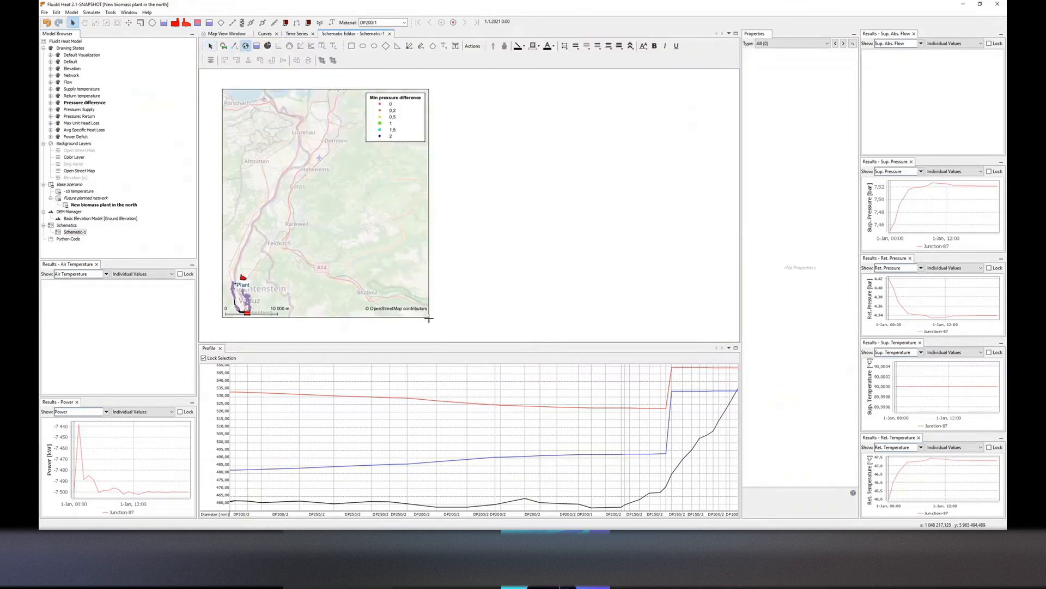
# Fit the map figure to the network and duplicate it beside the original
pyautogui.rightClick(394, 230)
pyautogui.click(403, 230)
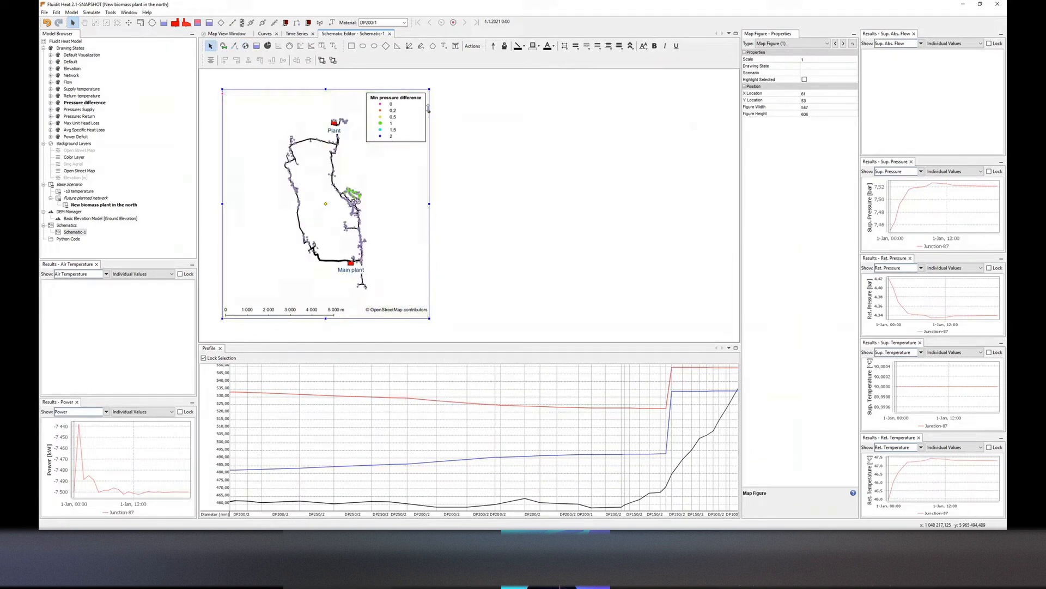
pyautogui.rightClick(397, 149)
pyautogui.click(414, 175)
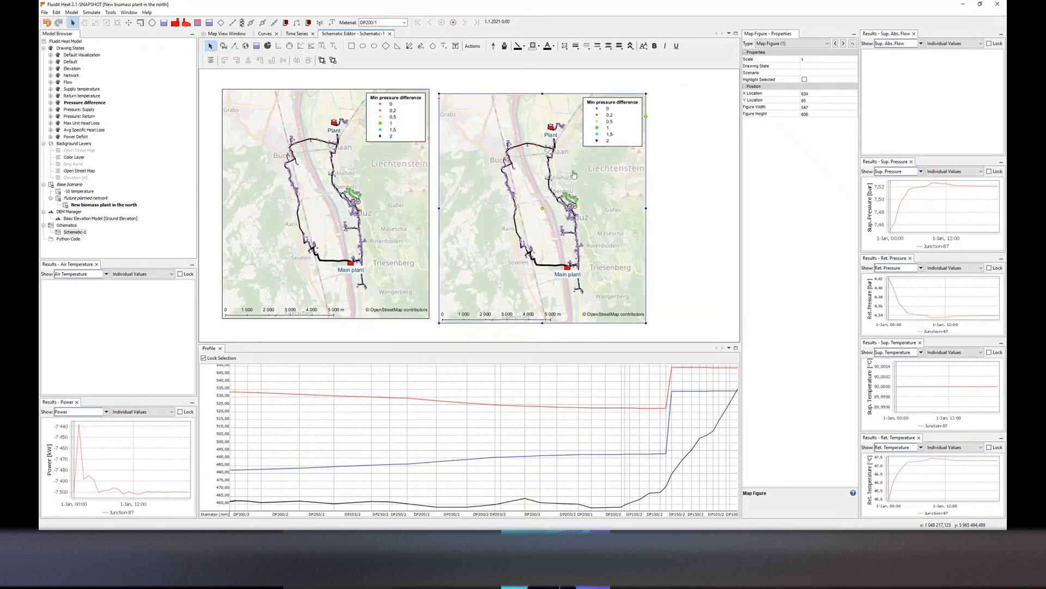
# Set the first map figure's scenario to Future planned network
pyautogui.click(856, 73)
pyautogui.click(805, 86)
pyautogui.click(812, 99)
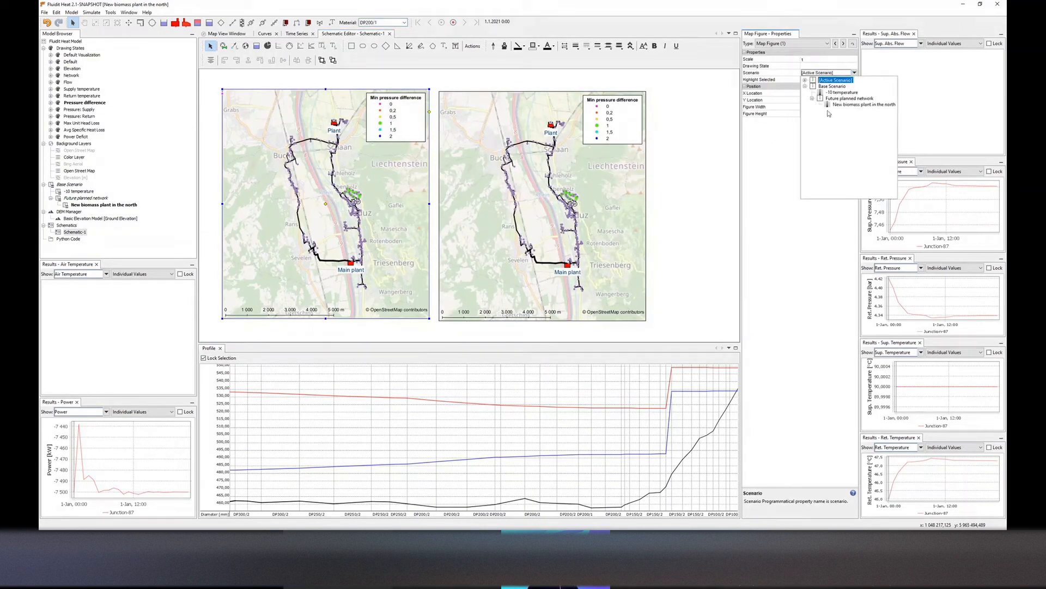
pyautogui.click(850, 99)
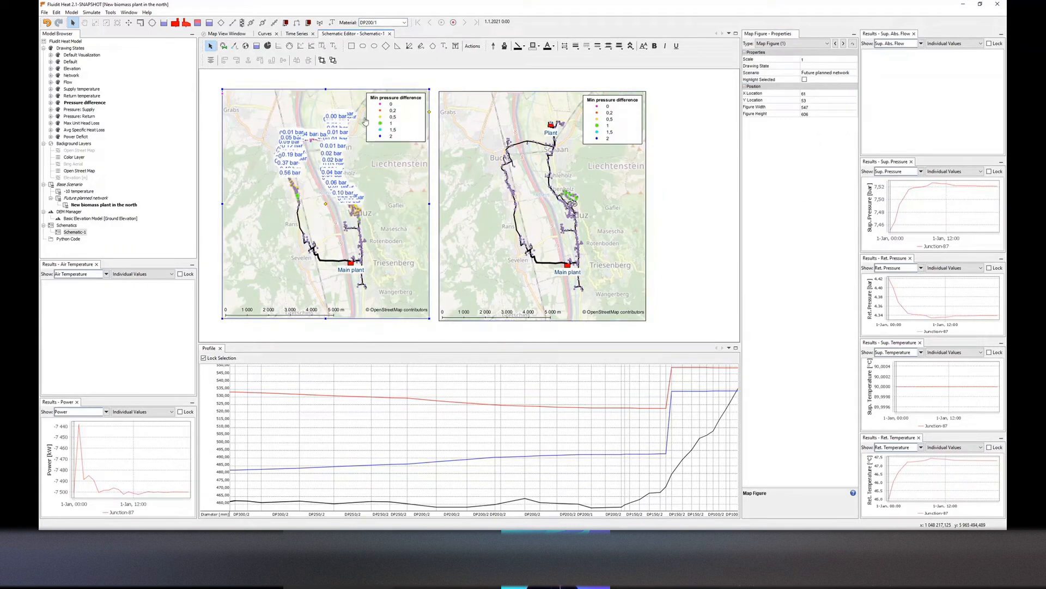
# Compare the two map figures under the Flow, Supply temperature, Pressure: Supply and Pressure: Return drawing states
pyautogui.click(277, 82)
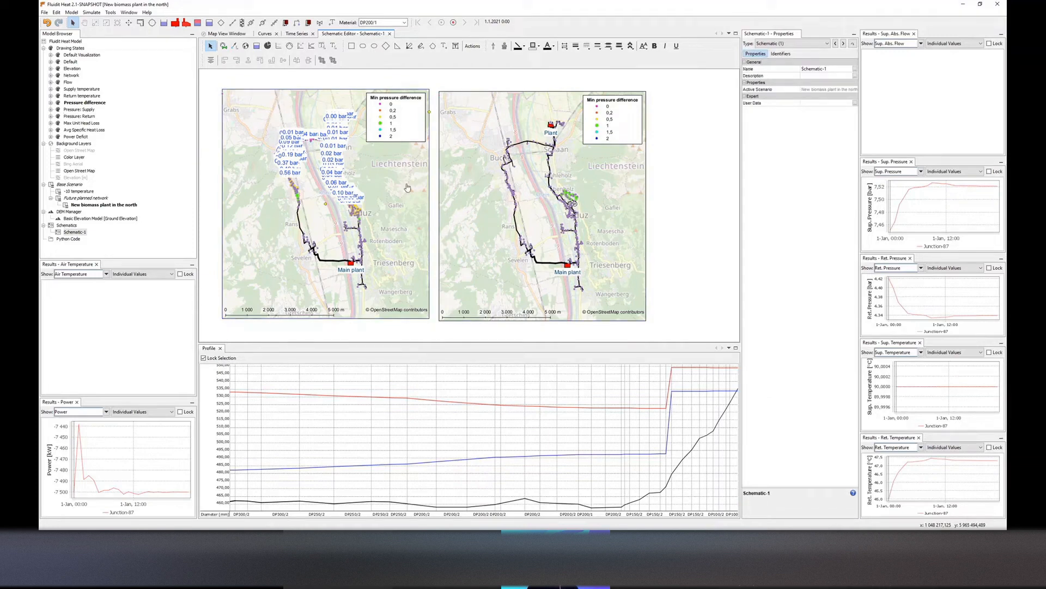
pyautogui.click(108, 206)
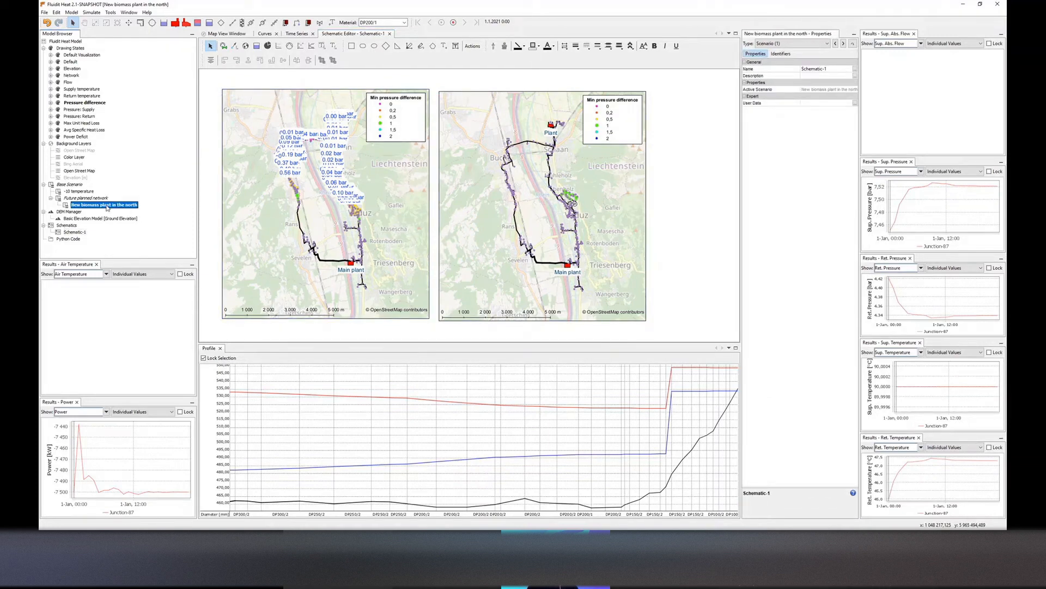
pyautogui.click(665, 208)
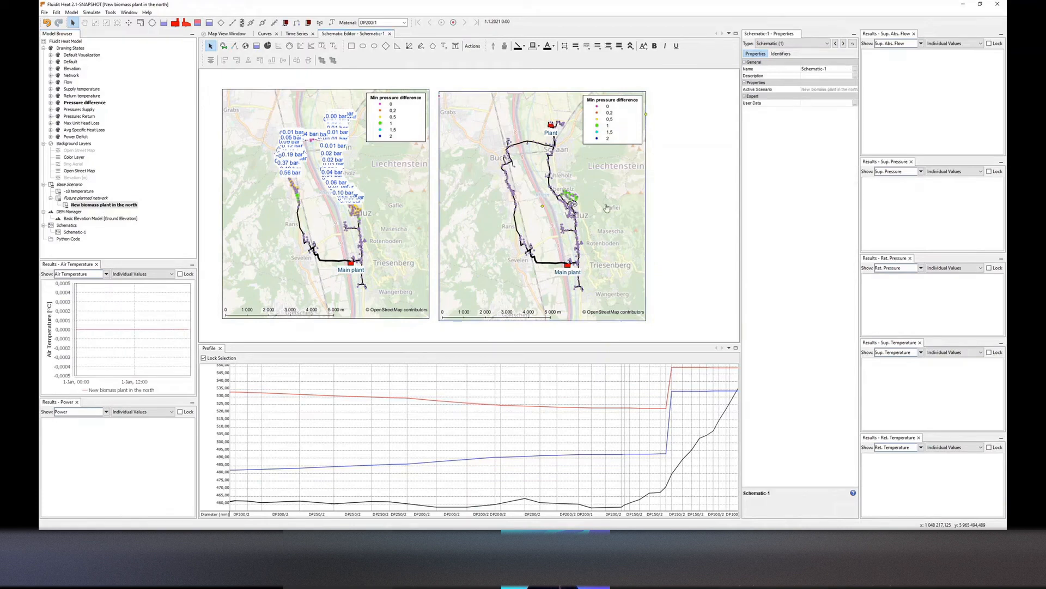
pyautogui.click(69, 82)
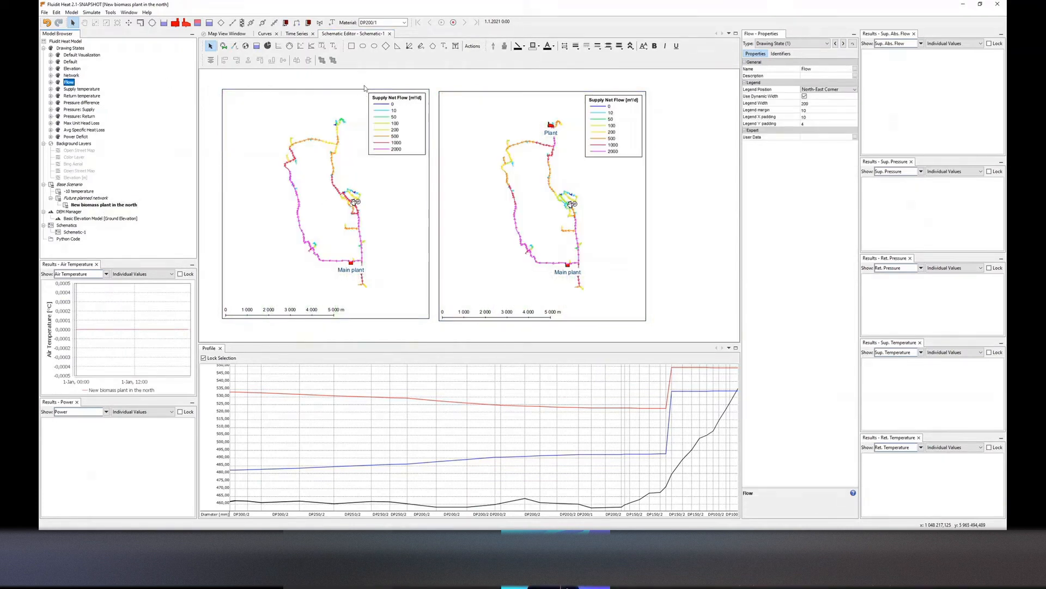
pyautogui.click(85, 90)
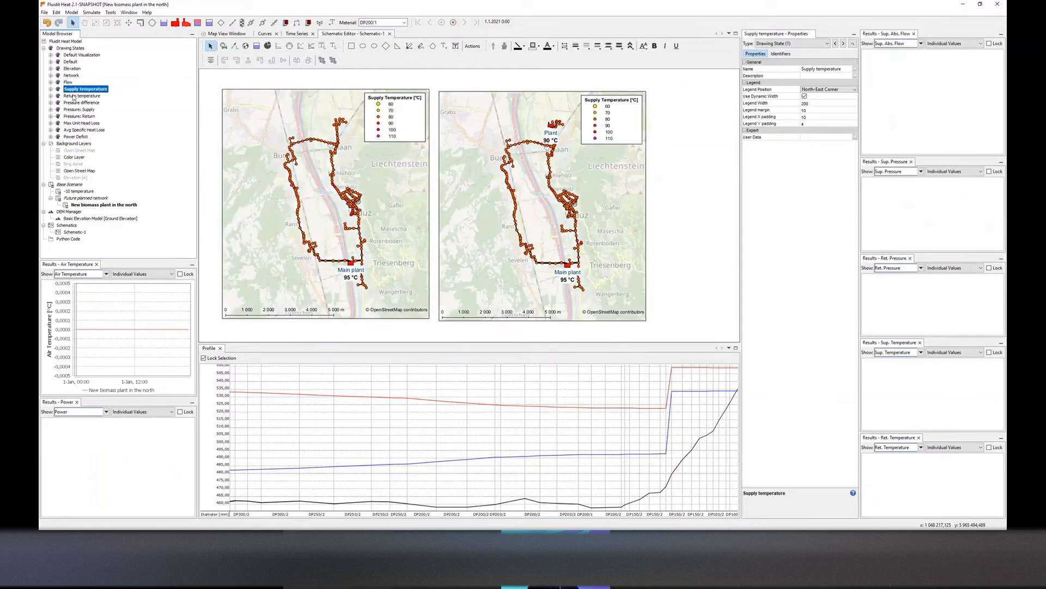
pyautogui.click(79, 110)
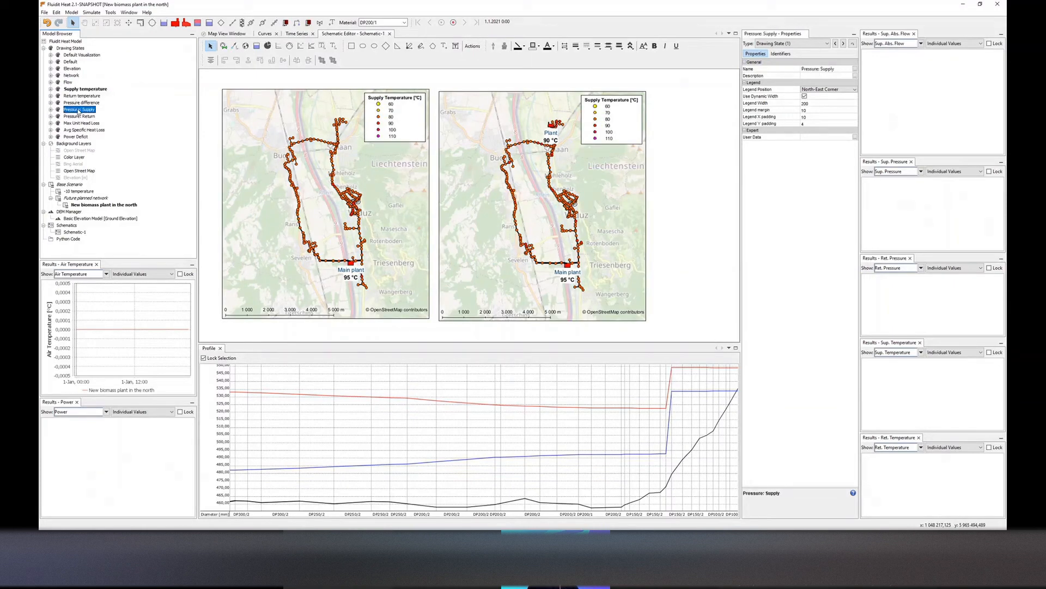
pyautogui.click(80, 116)
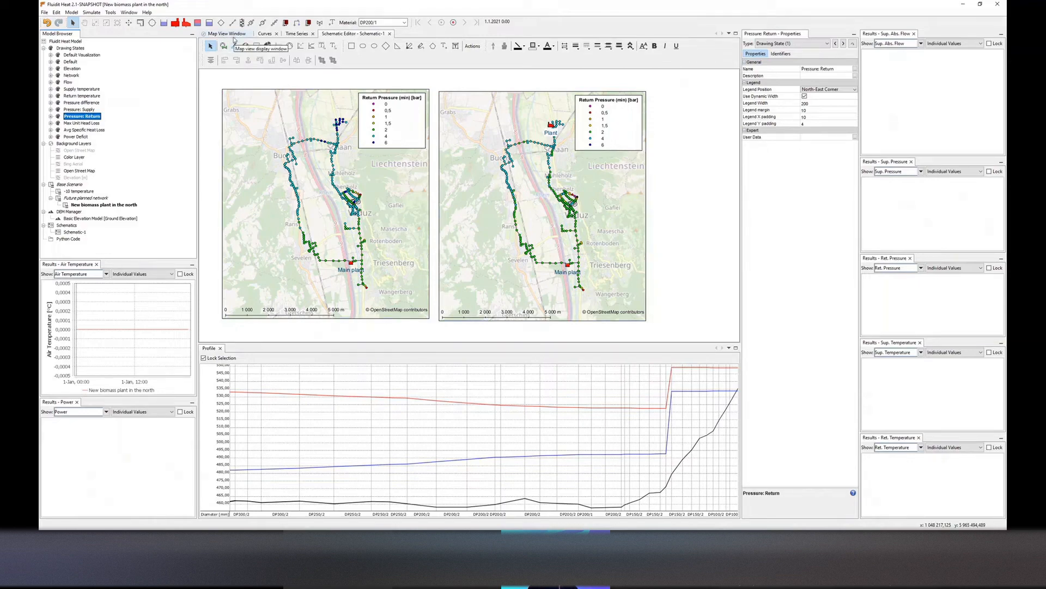
# Activate the Future planned network scenario and show its Pressure difference drawing state on the map
pyautogui.click(90, 205)
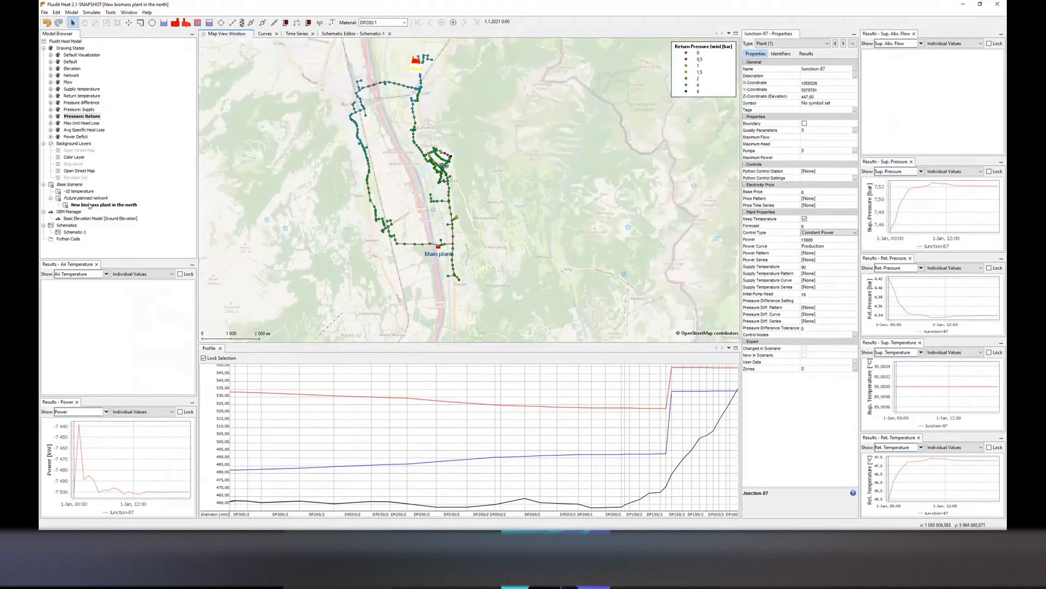
pyautogui.click(86, 198)
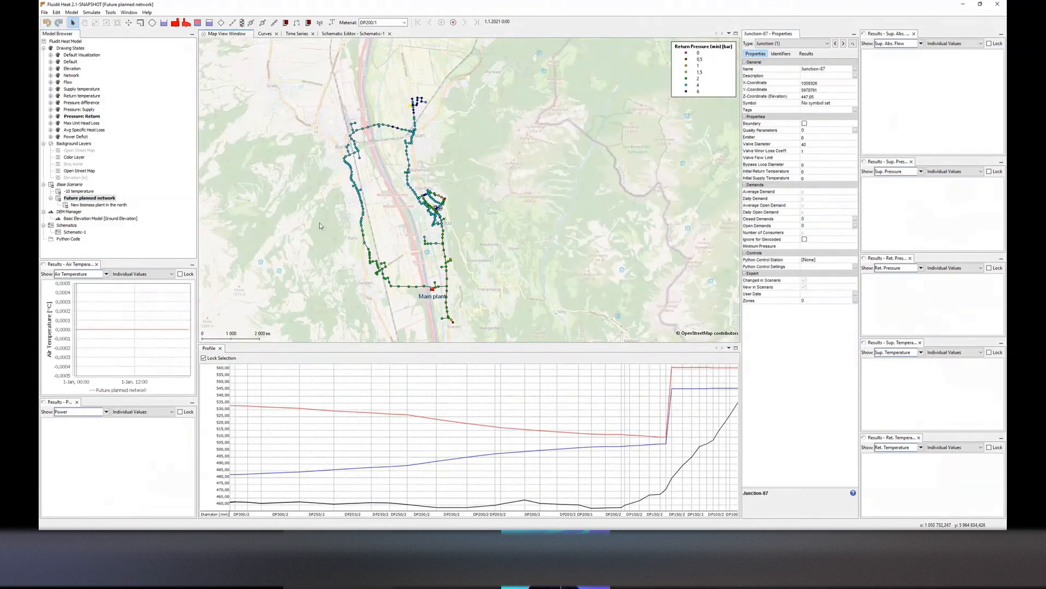
pyautogui.doubleClick(84, 103)
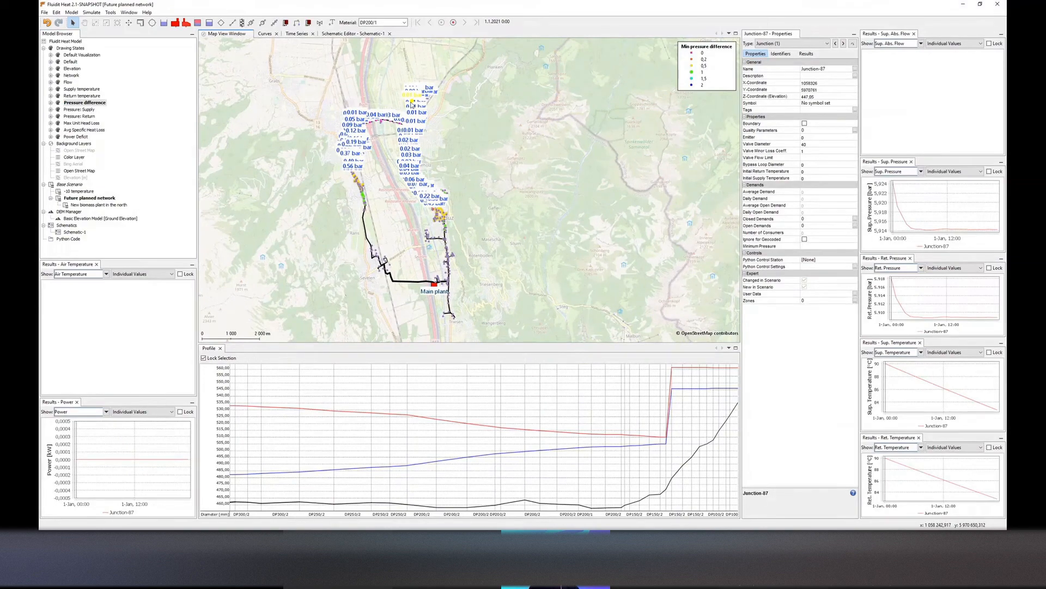
pyautogui.scroll(3, 412, 104)
pyautogui.click(416, 132)
pyautogui.scroll(-1, 416, 133)
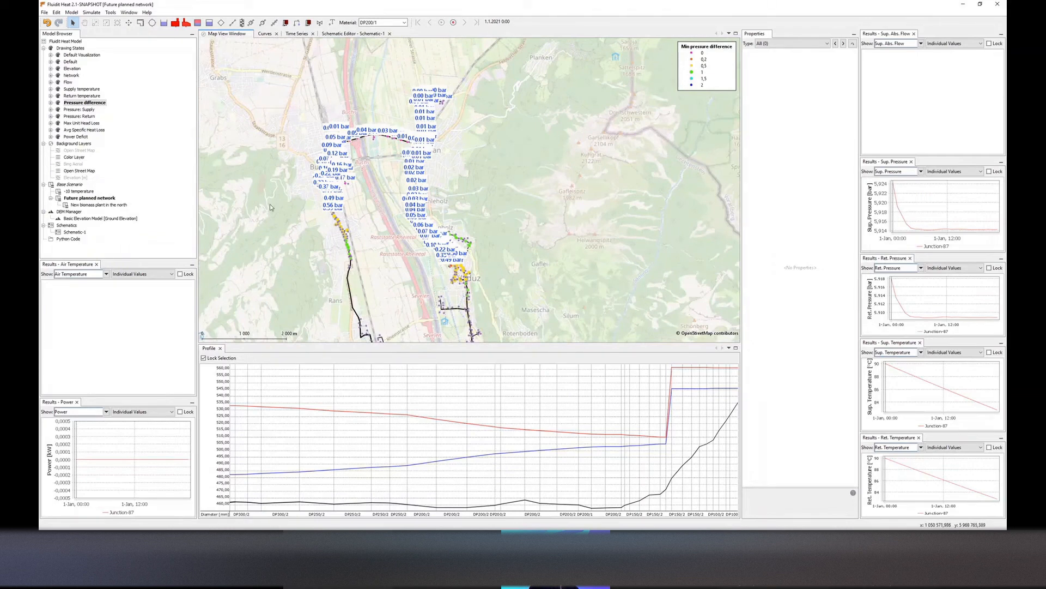
pyautogui.moveTo(381, 157); pyautogui.dragTo(376, 138)
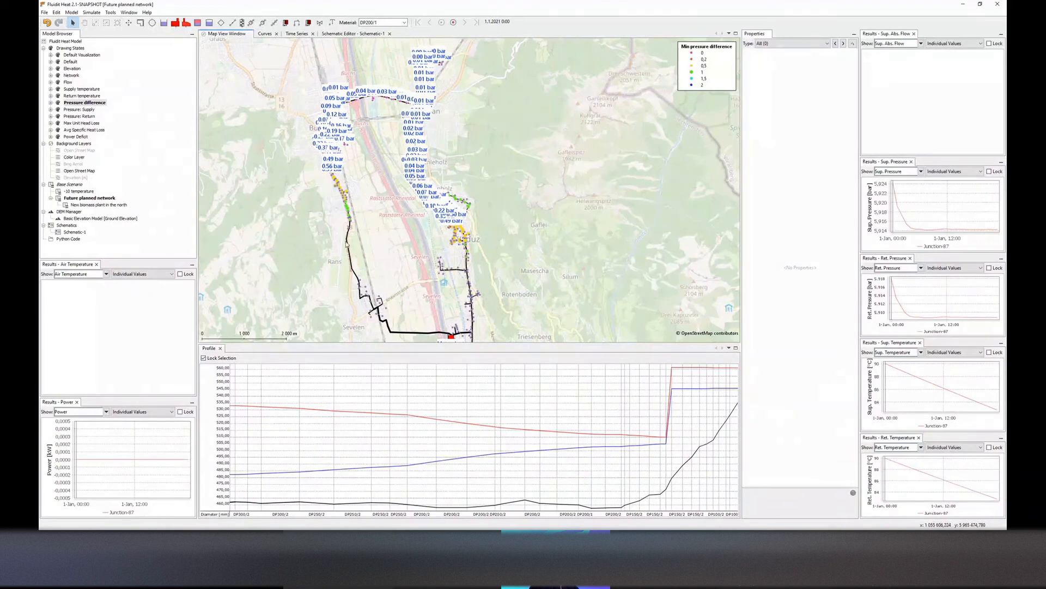
# Create a child scenario of Future planned network named Increasing pipe sizes
pyautogui.rightClick(91, 198)
pyautogui.click(145, 224)
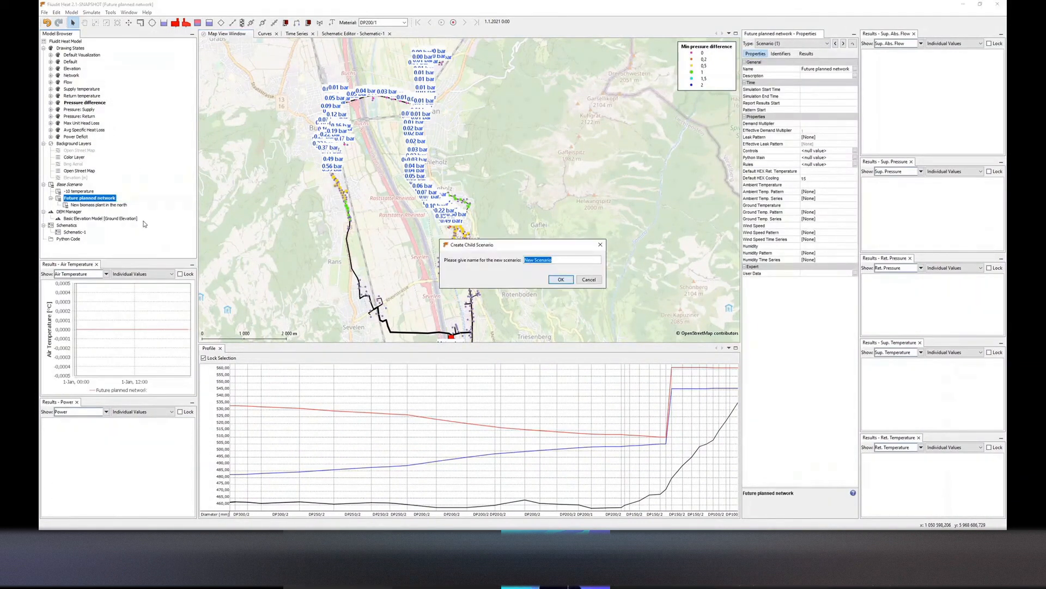
pyautogui.write('Increasing pipe sizes')
pyautogui.press('Return')
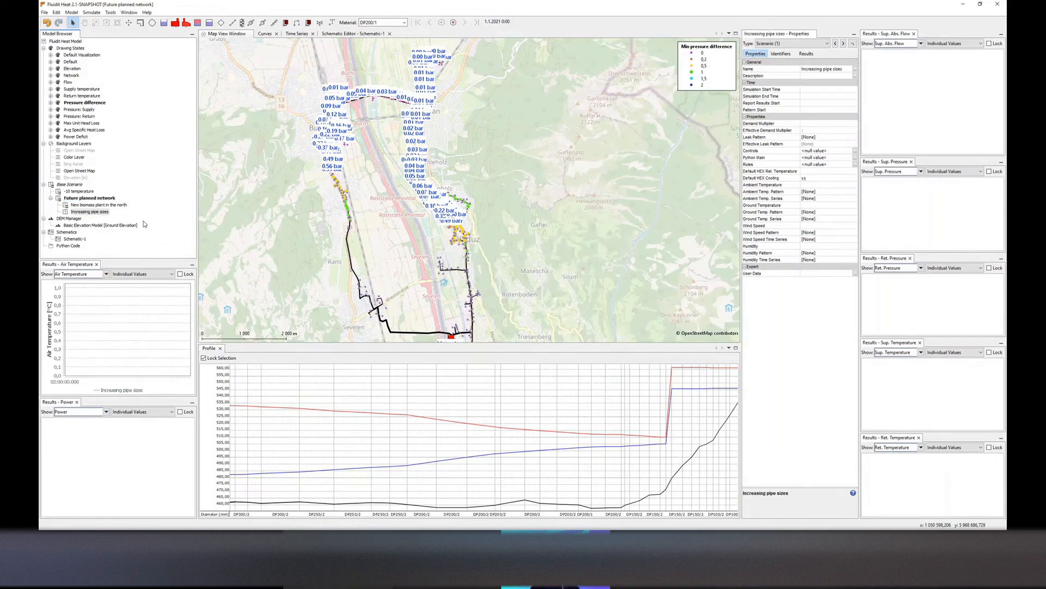
# Activate the Increasing pipe sizes scenario and switch to the Default drawing state
pyautogui.doubleClick(107, 212)
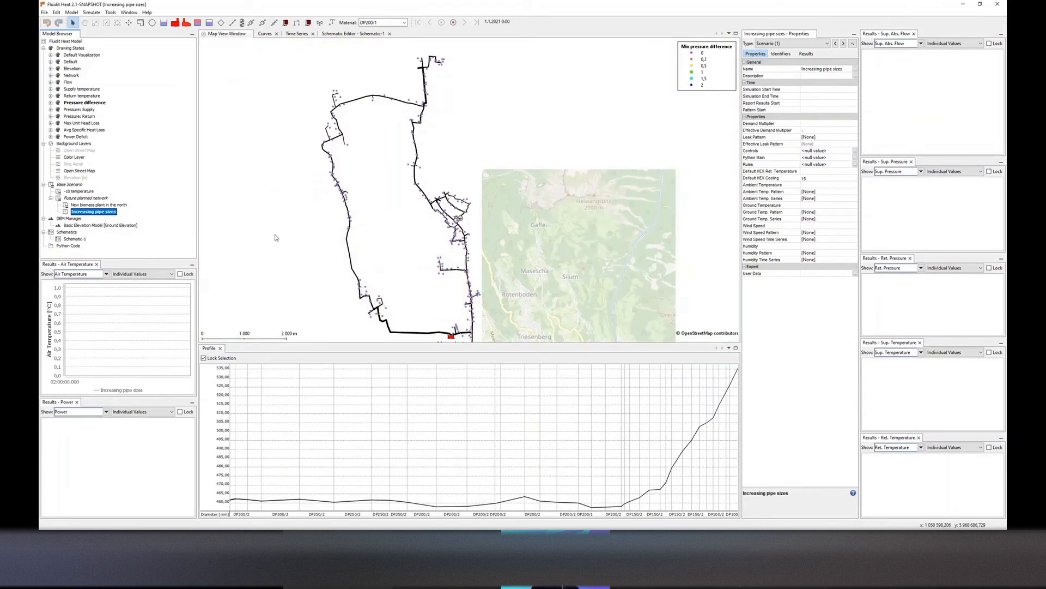
pyautogui.click(71, 62)
pyautogui.doubleClick(71, 61)
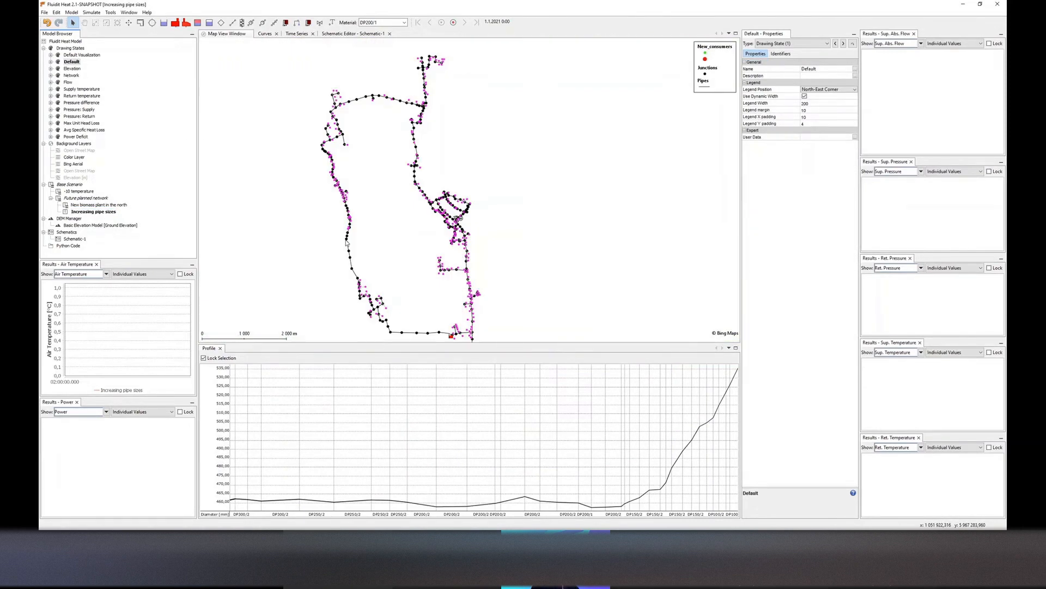
# Select two junctions along the western main line and find the best route between them
pyautogui.scroll(4, 357, 276)
pyautogui.click(358, 278)
pyautogui.scroll(-6, 358, 278)
pyautogui.scroll(2, 404, 143)
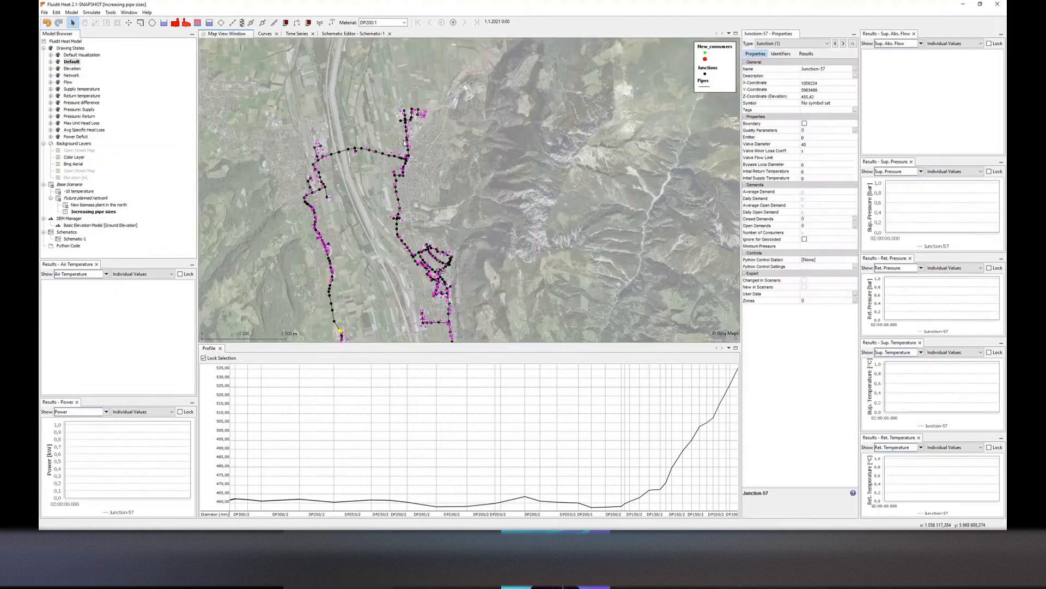
pyautogui.scroll(2, 405, 143)
pyautogui.keyDown('ctrl'); pyautogui.click(402, 178); pyautogui.keyUp('ctrl')
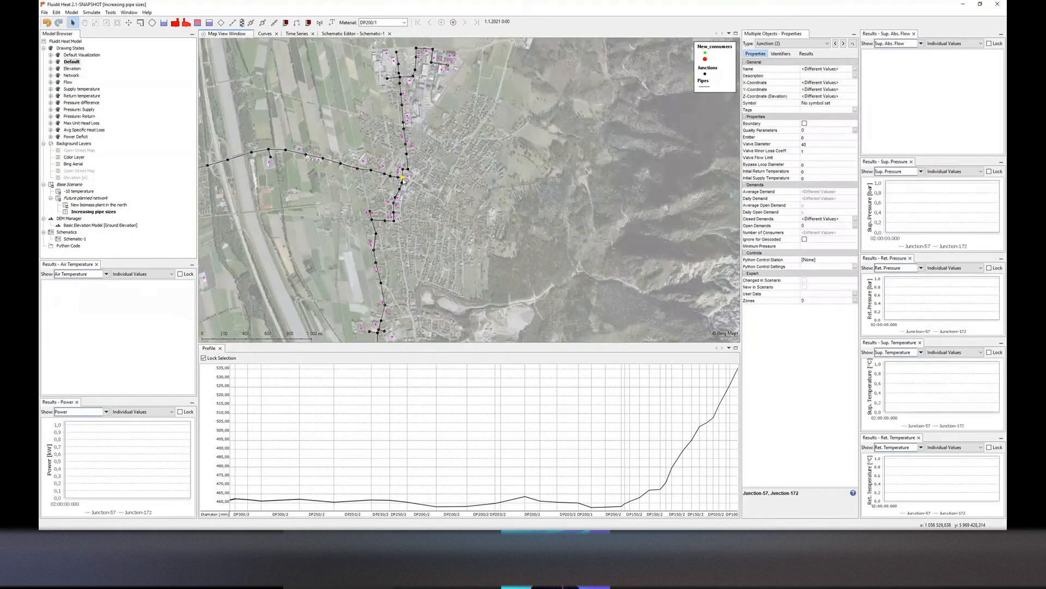
pyautogui.scroll(-3, 404, 181)
pyautogui.rightClick(427, 170)
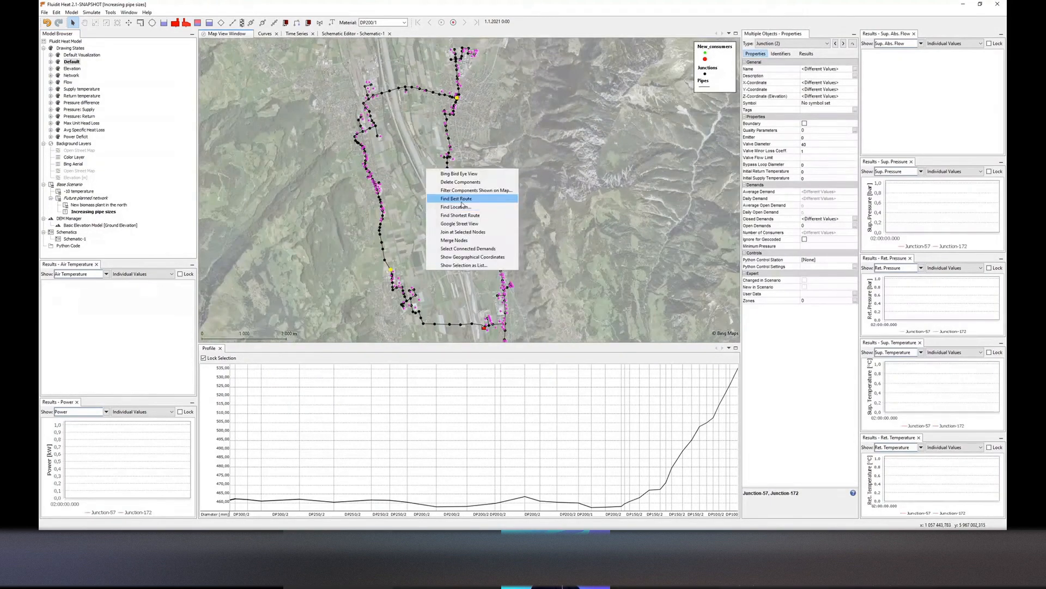
pyautogui.click(462, 200)
# Narrow the route selection to pipes and set their material to DP250/1
pyautogui.click(796, 43)
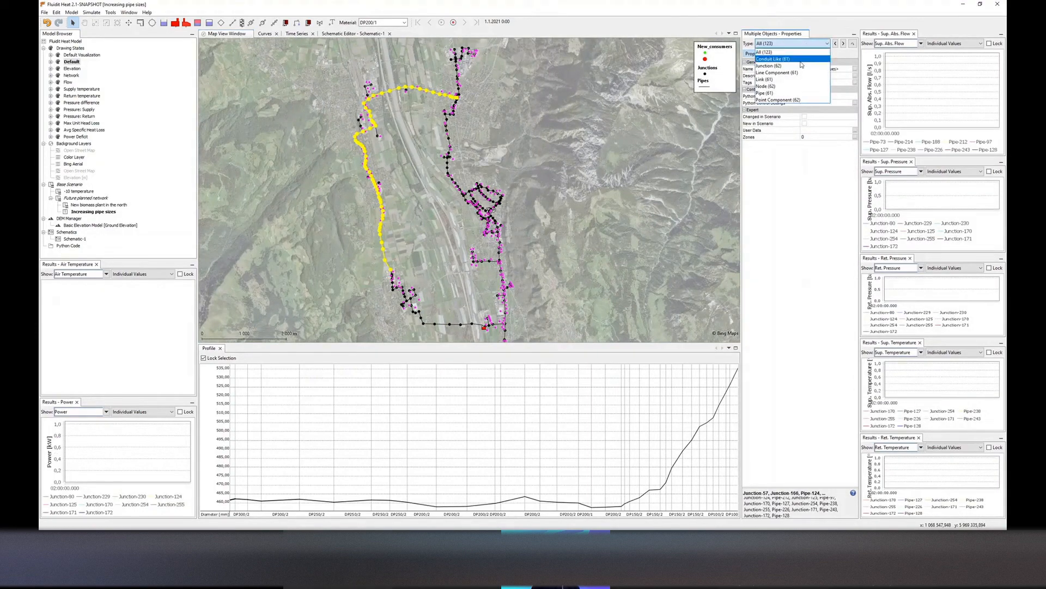
pyautogui.click(786, 93)
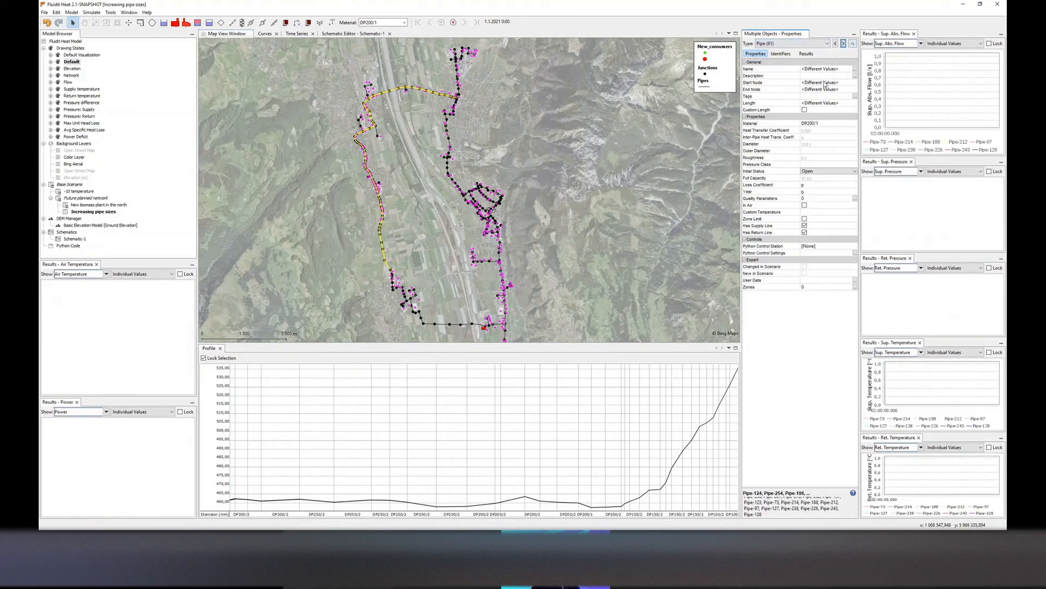
pyautogui.moveTo(420, 101); pyautogui.dragTo(439, 110)
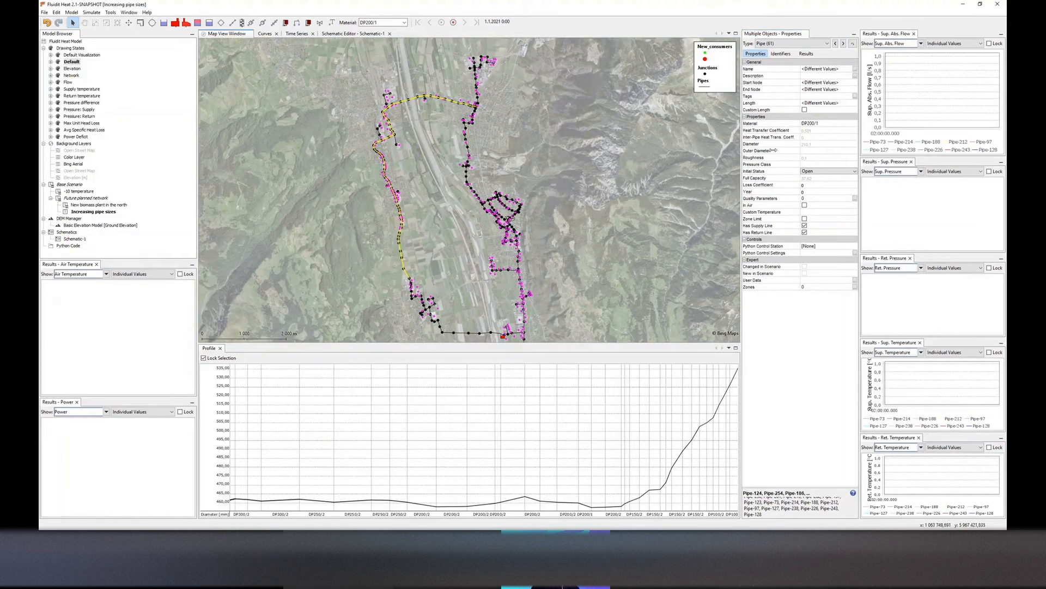
pyautogui.click(855, 124)
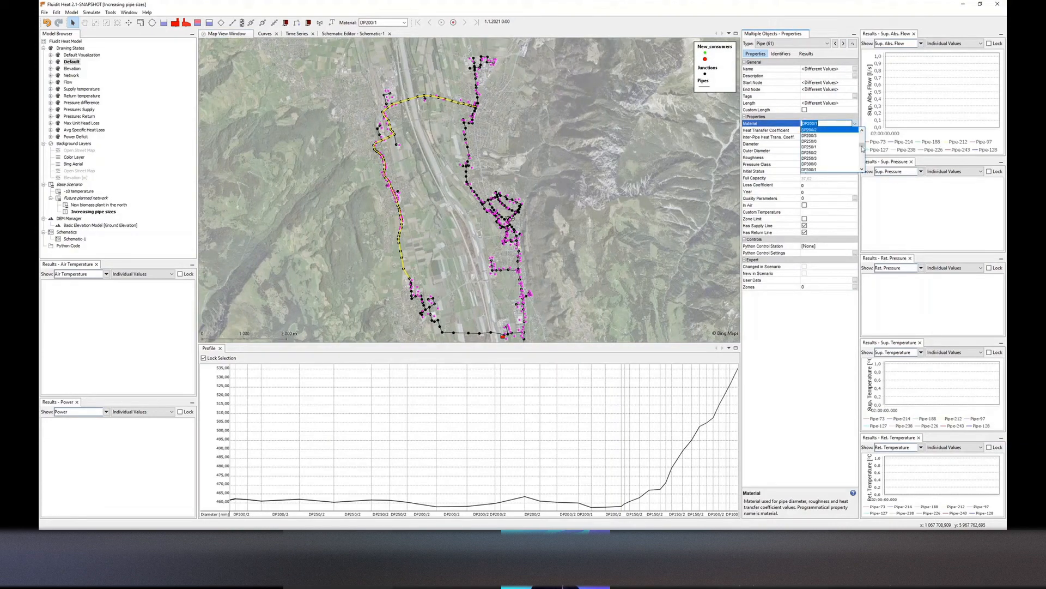
pyautogui.click(835, 147)
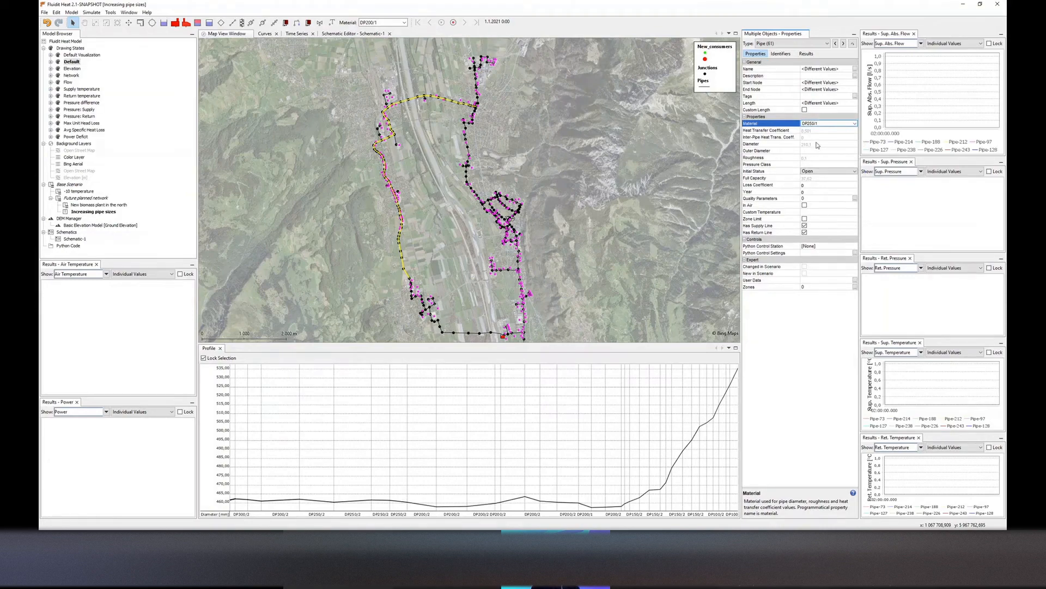
pyautogui.press('Down')
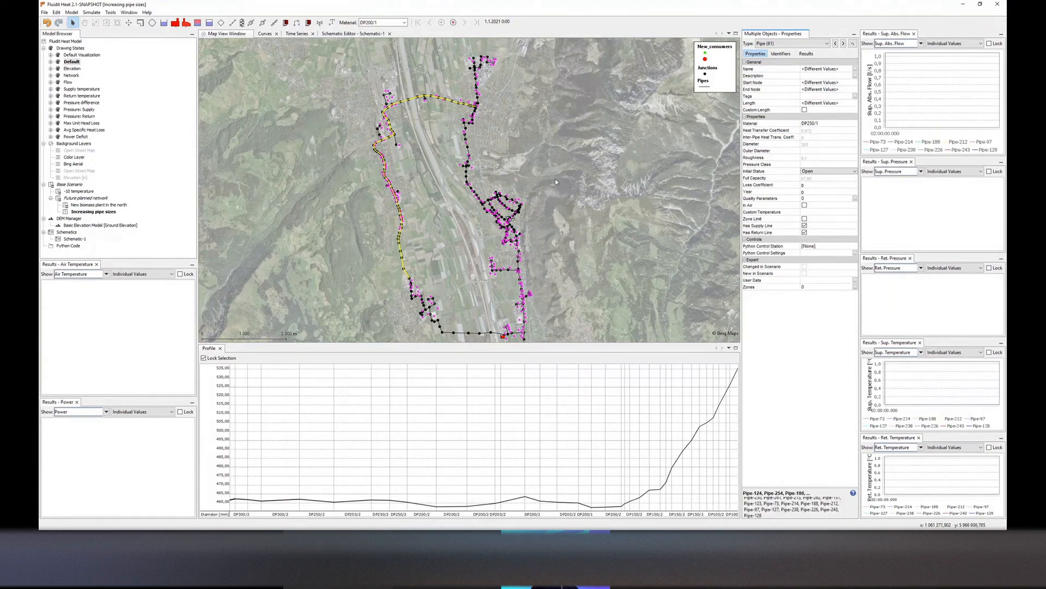
# Simulate the Increasing pipe sizes scenario, declining to view the warning details
pyautogui.click(448, 194)
pyautogui.moveTo(448, 194); pyautogui.dragTo(448, 181)
pyautogui.press('F5')
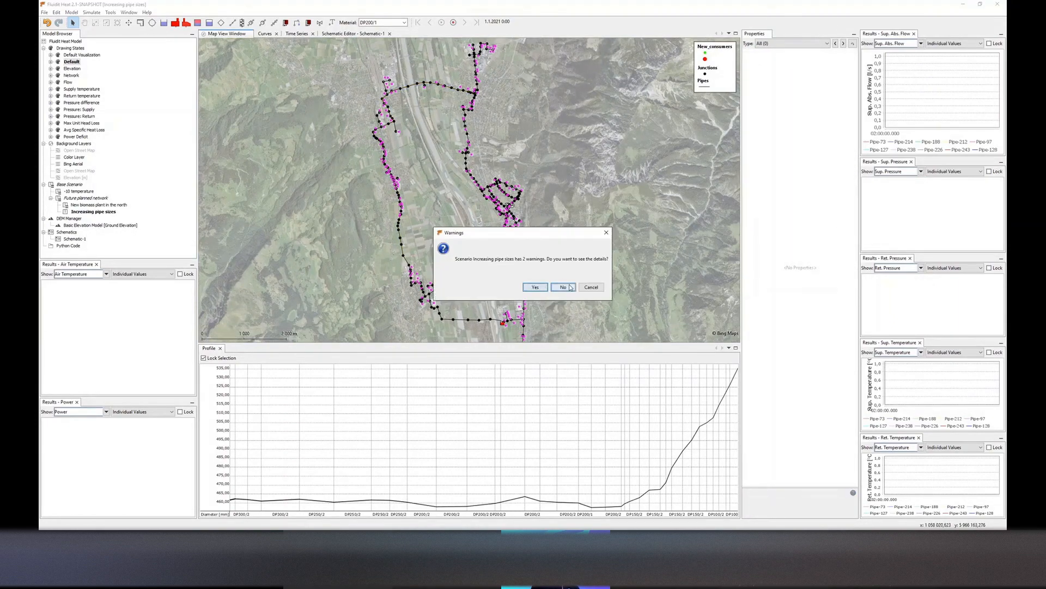
pyautogui.click(570, 287)
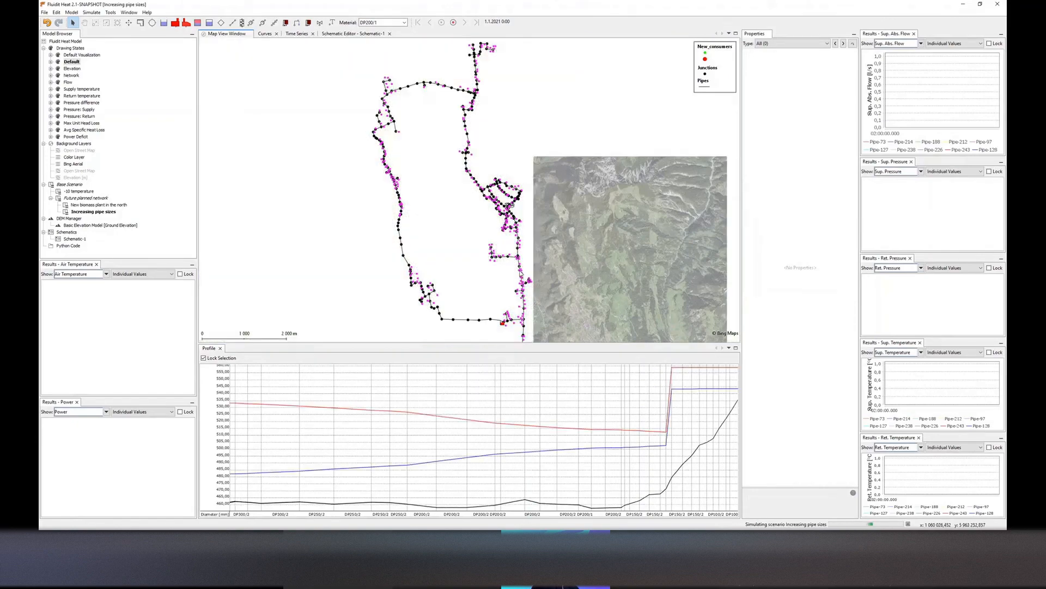
pyautogui.click(561, 285)
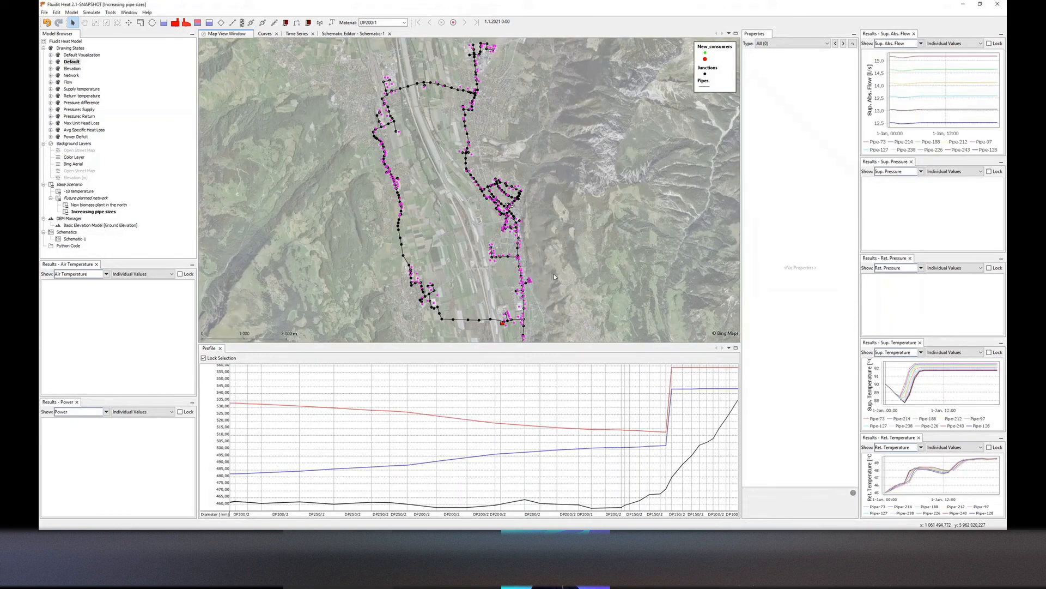
# Switch the map to the Pressure difference drawing state
pyautogui.doubleClick(81, 103)
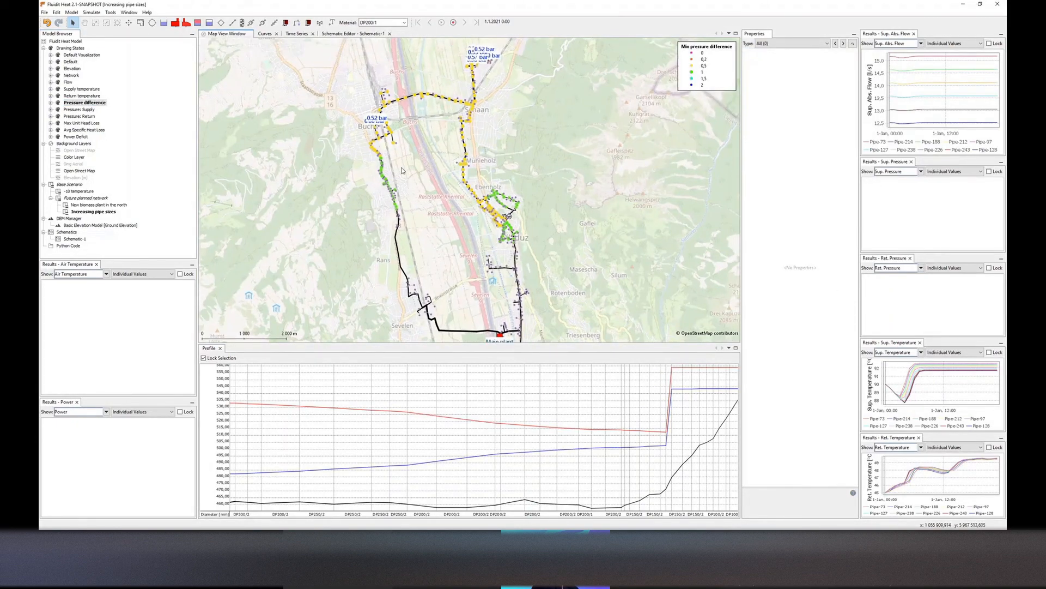
pyautogui.scroll(-2, 402, 171)
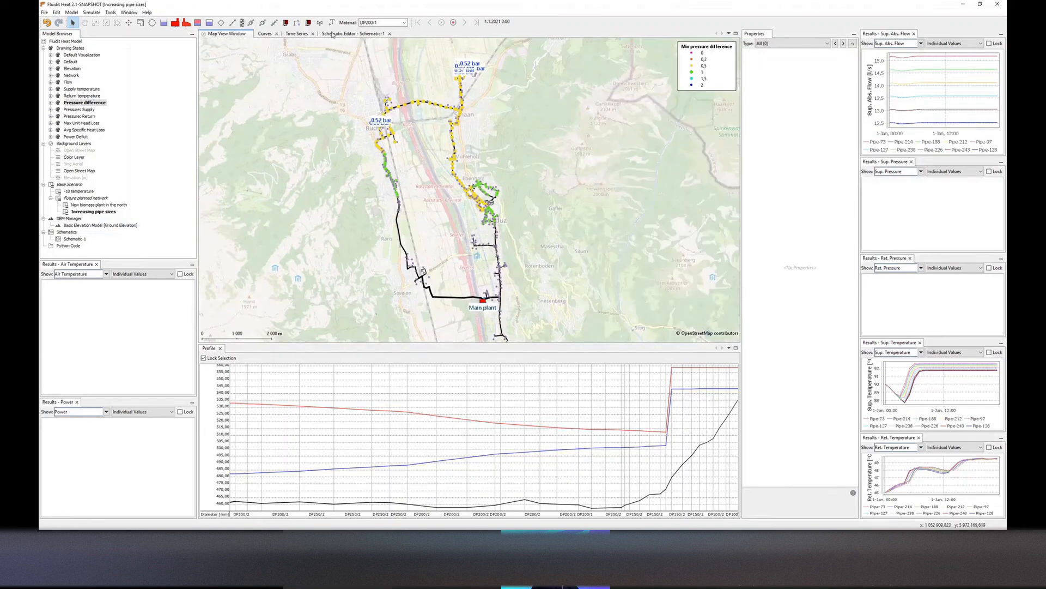
# Compare the pressure difference maps in the schematic and inspect the drawing state's layers
pyautogui.click(349, 34)
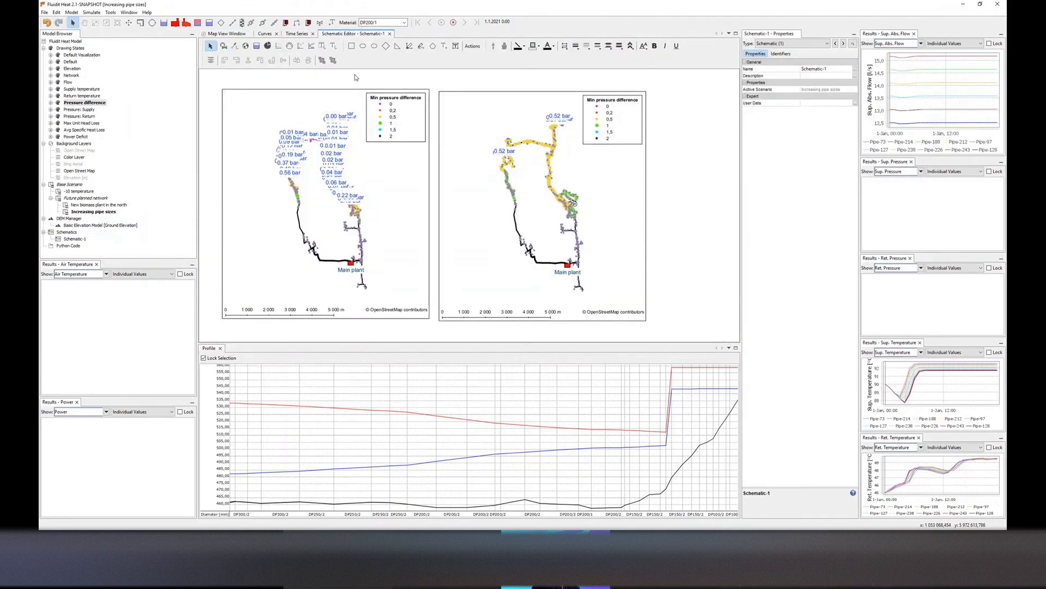
pyautogui.click(507, 224)
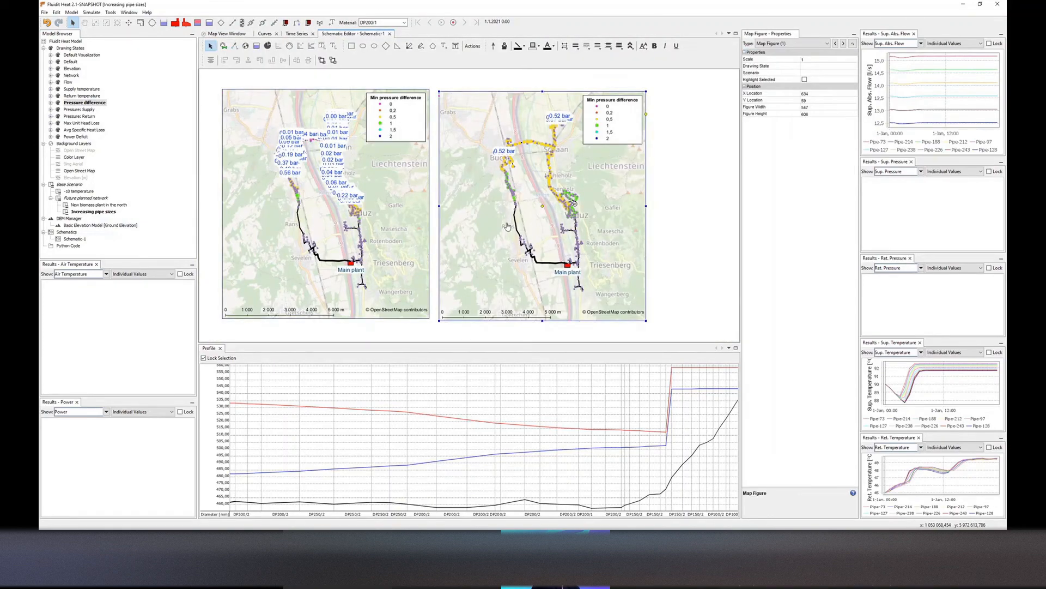
pyautogui.click(53, 102)
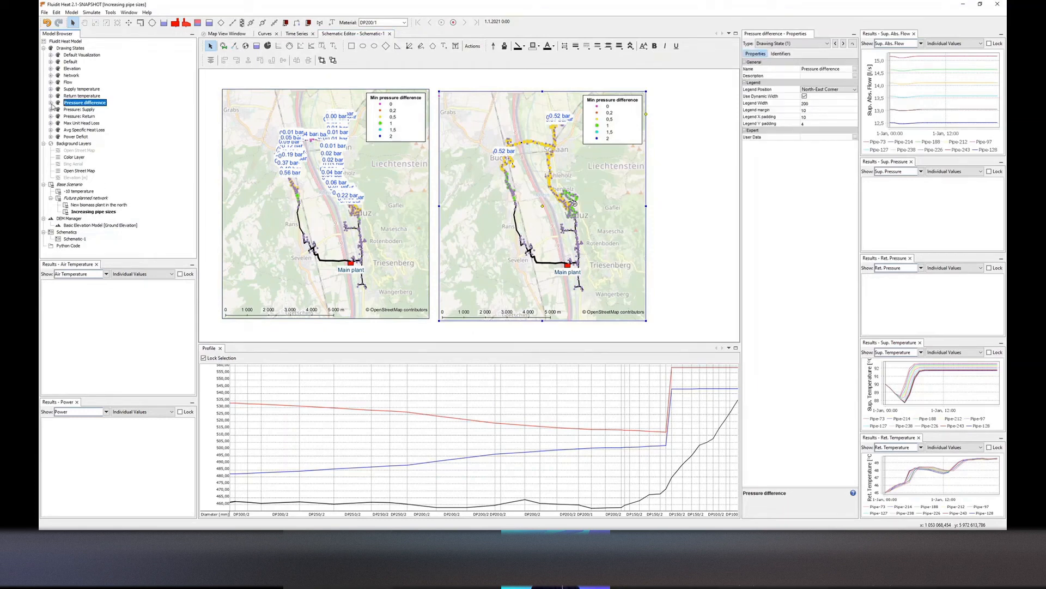
pyautogui.click(51, 104)
pyautogui.click(90, 184)
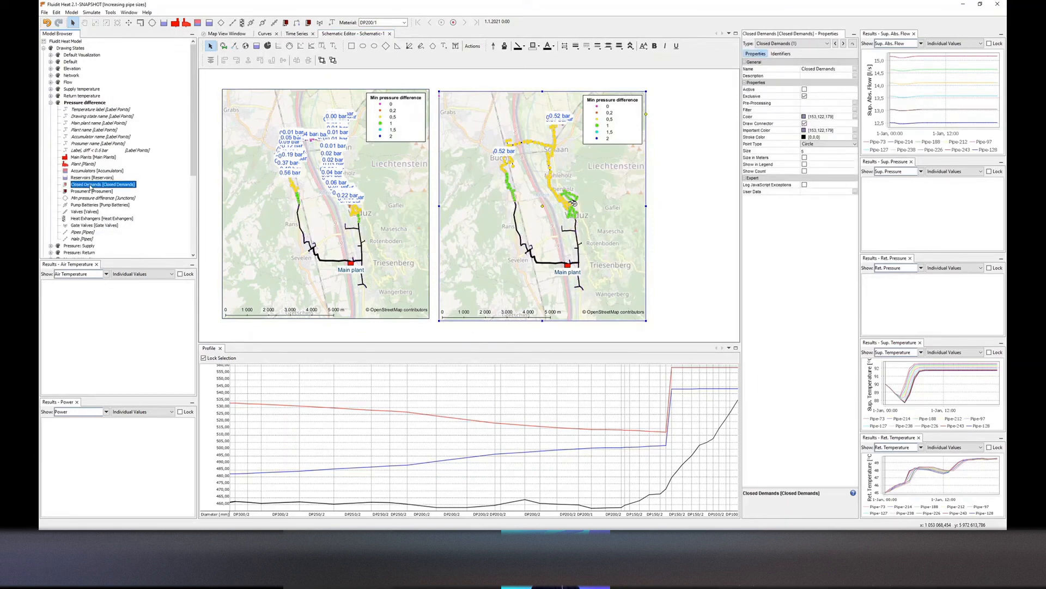
pyautogui.click(51, 103)
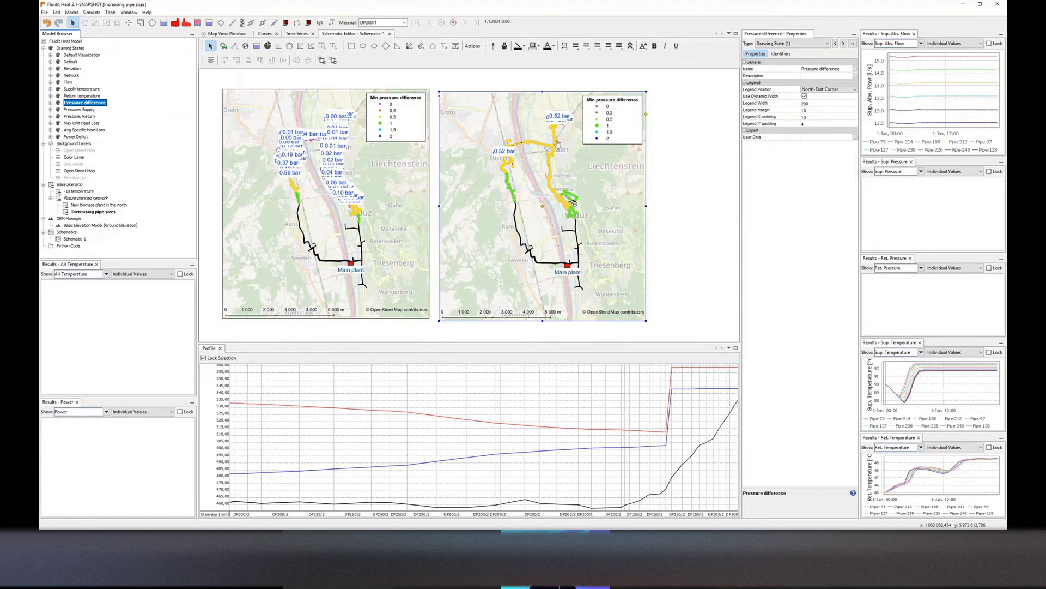
# Inspect the network on the map and the dry bulb temperature time series
pyautogui.click(226, 33)
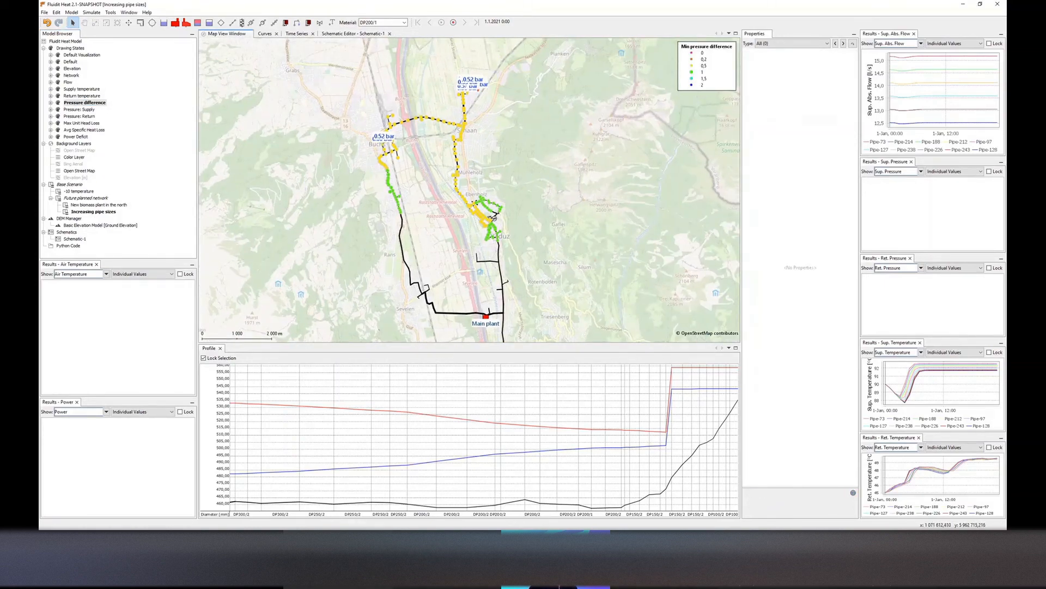
pyautogui.moveTo(587, 214); pyautogui.dragTo(571, 188)
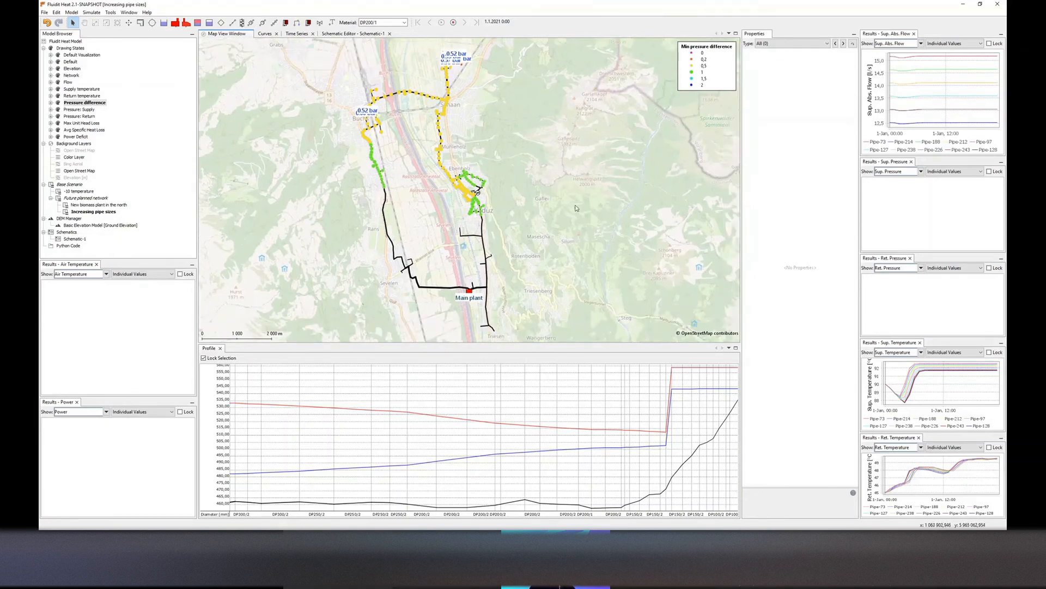
pyautogui.scroll(-2, 551, 167)
pyautogui.scroll(1, 491, 234)
pyautogui.scroll(1, 484, 268)
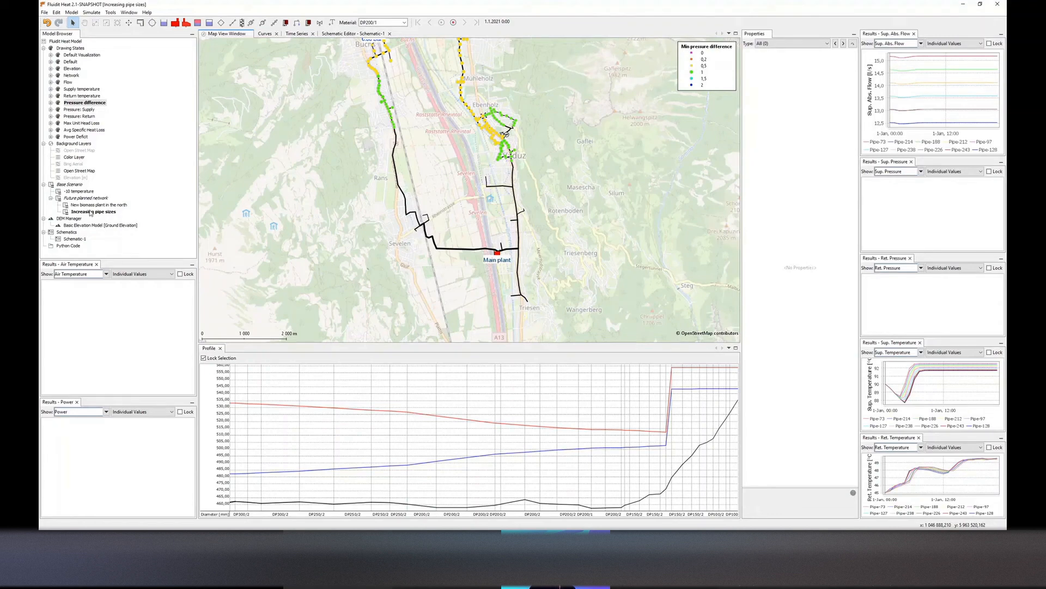
pyautogui.click(298, 33)
pyautogui.doubleClick(239, 152)
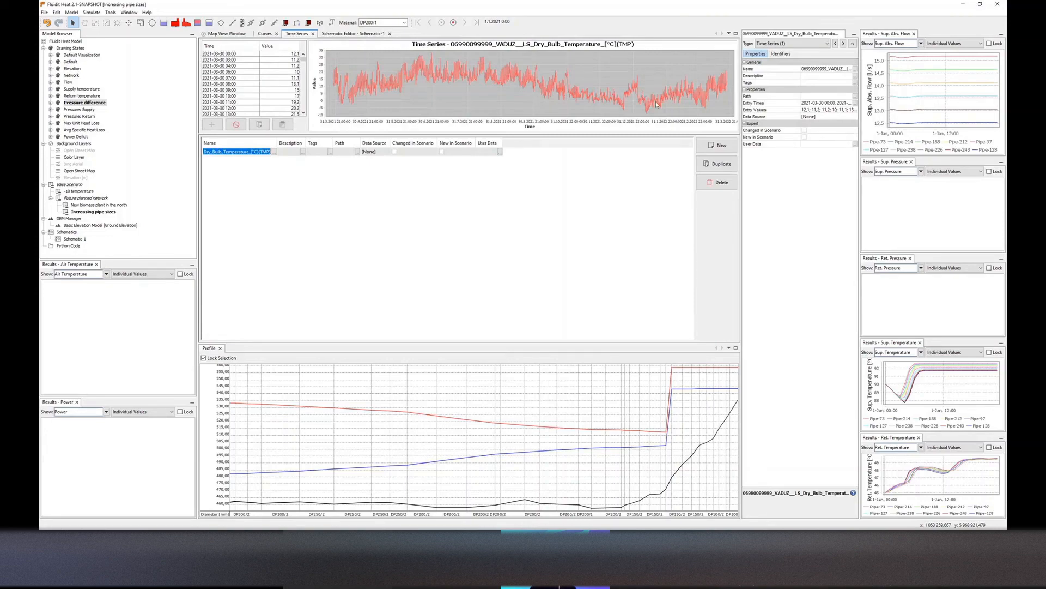
pyautogui.click(231, 33)
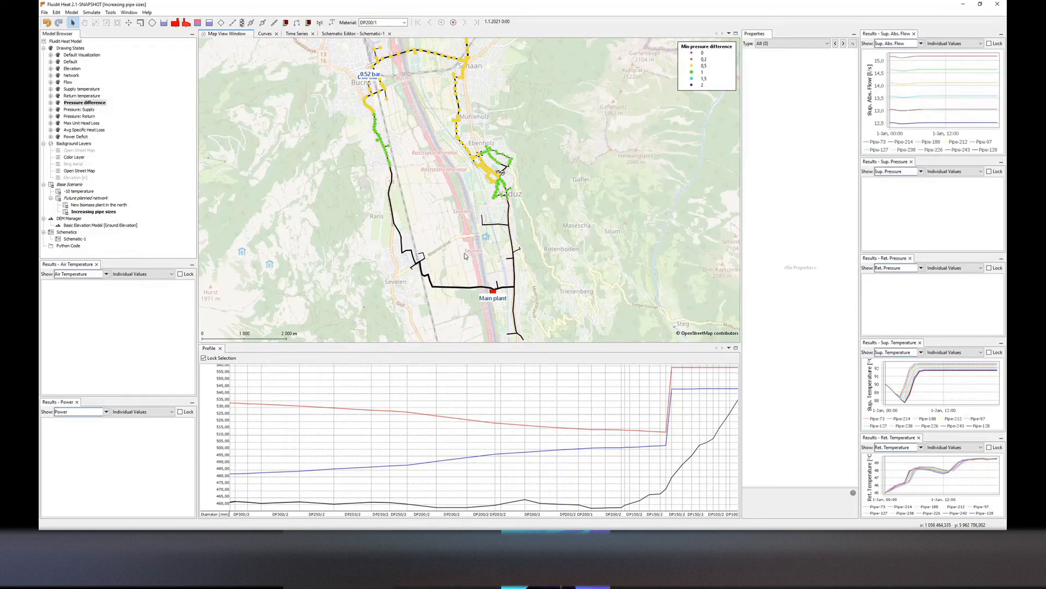
pyautogui.click(83, 211)
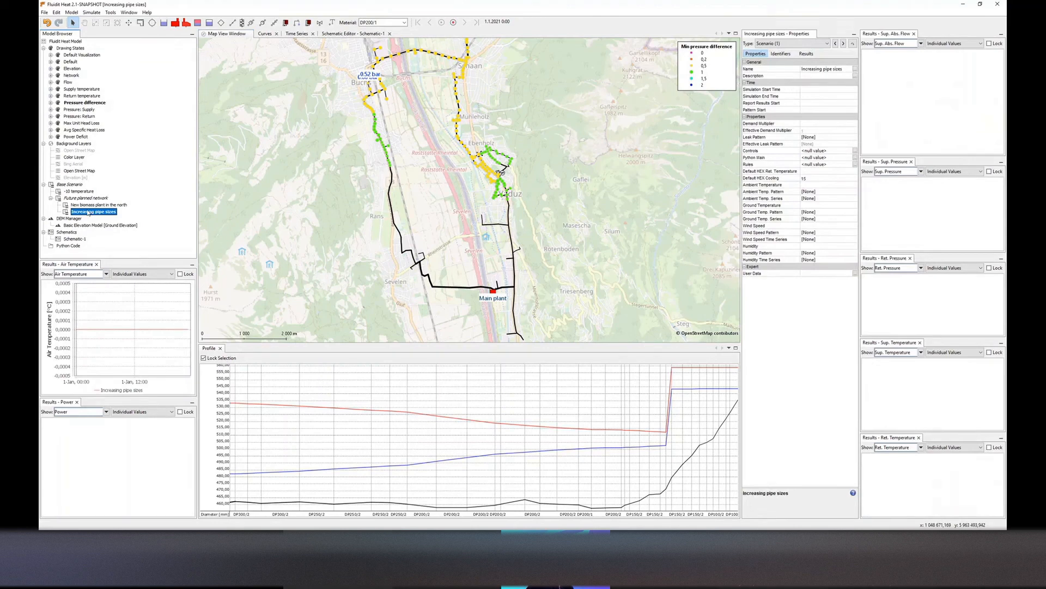
pyautogui.rightClick(84, 216)
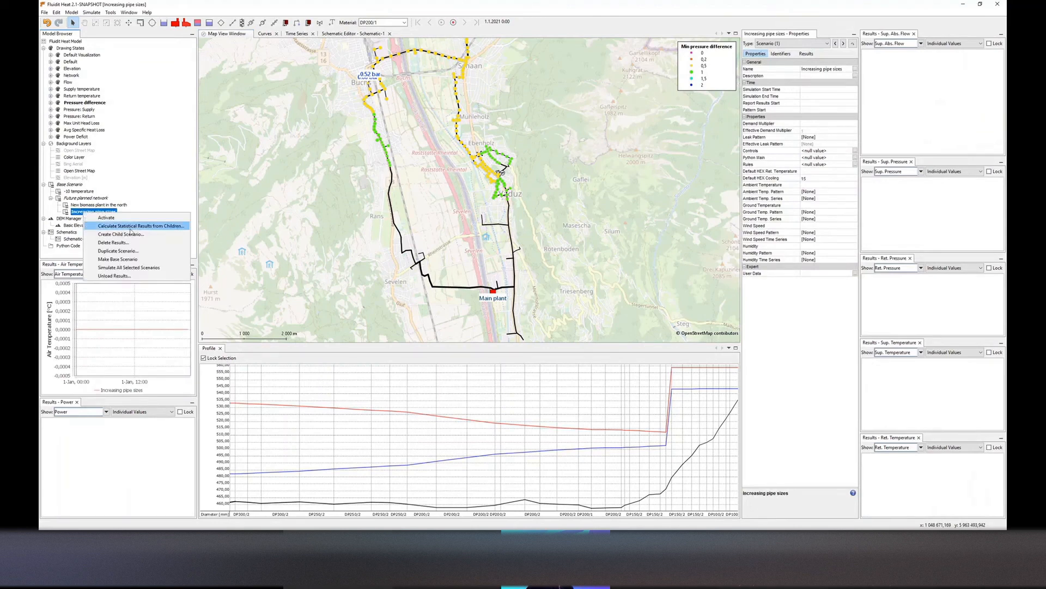
pyautogui.click(130, 234)
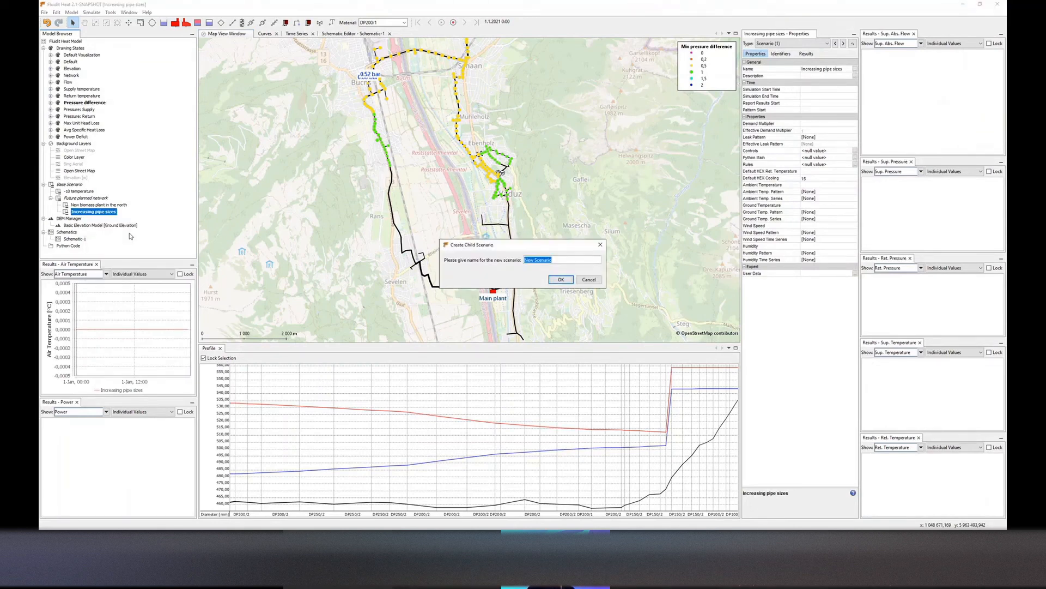
pyautogui.click(589, 280)
# Create a child scenario of Increasing pipe sizes named January 2022 simulated
pyautogui.rightClick(104, 213)
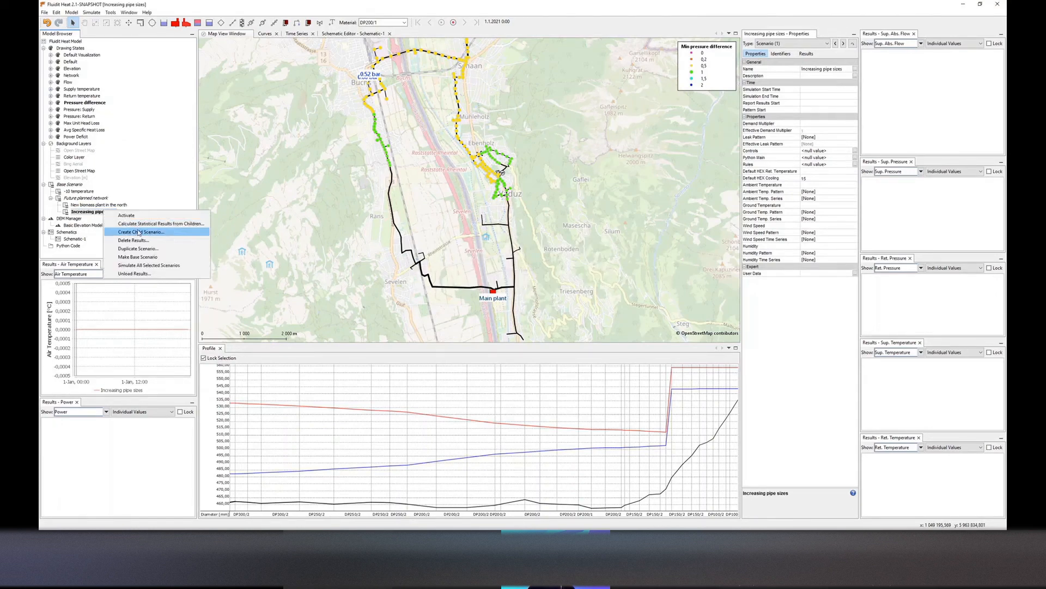
pyautogui.click(138, 233)
pyautogui.write('Janu')
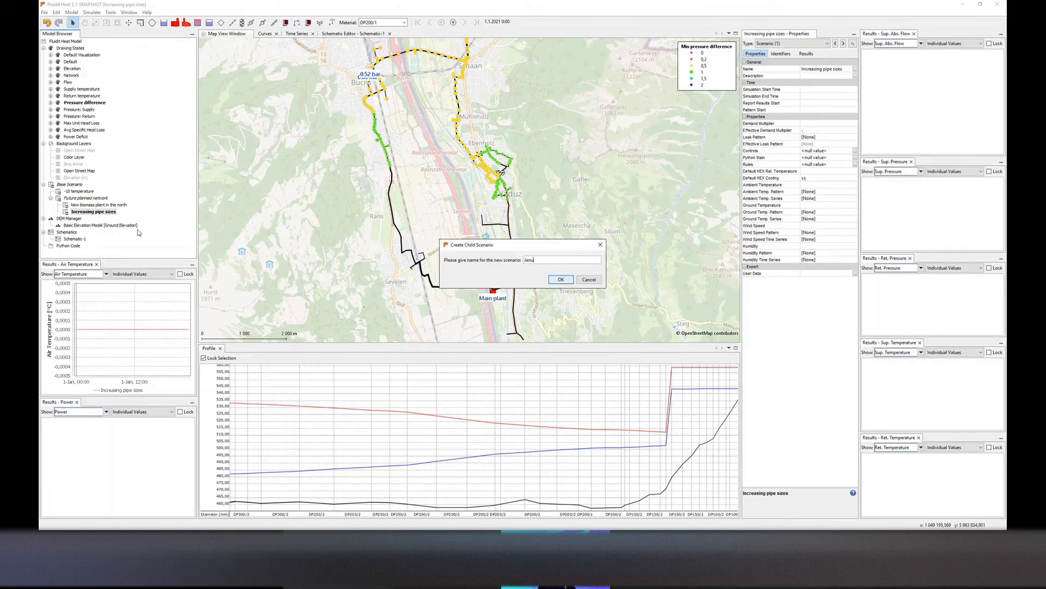
pyautogui.write('ary 2022 simulated')
pyautogui.press('Return')
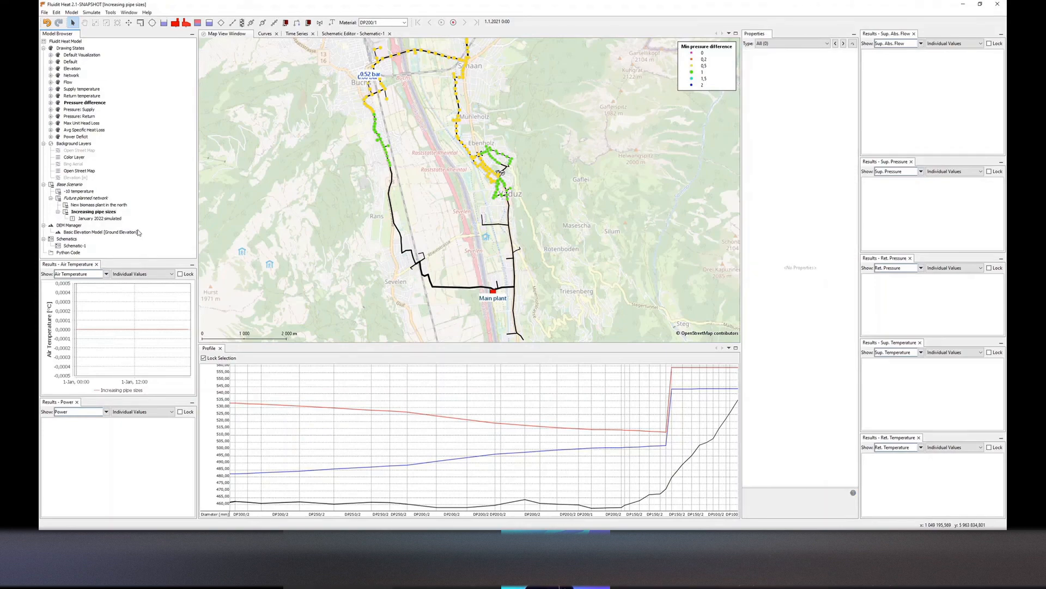
# Activate the new scenario and set its ambient temperature series to the Vaduz dry bulb temperature series
pyautogui.click(98, 219)
pyautogui.doubleClick(98, 219)
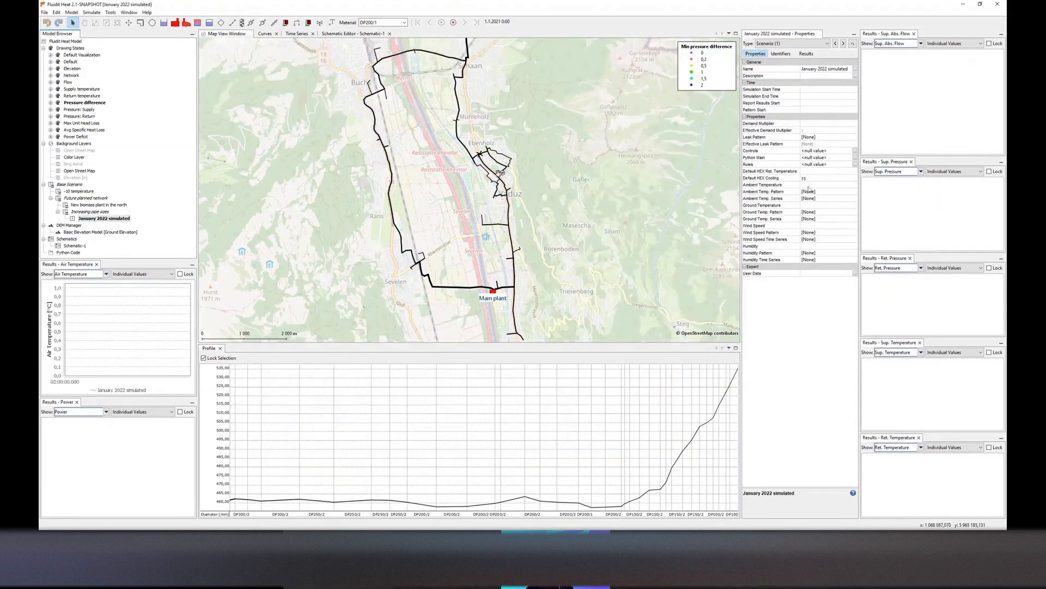
pyautogui.click(854, 198)
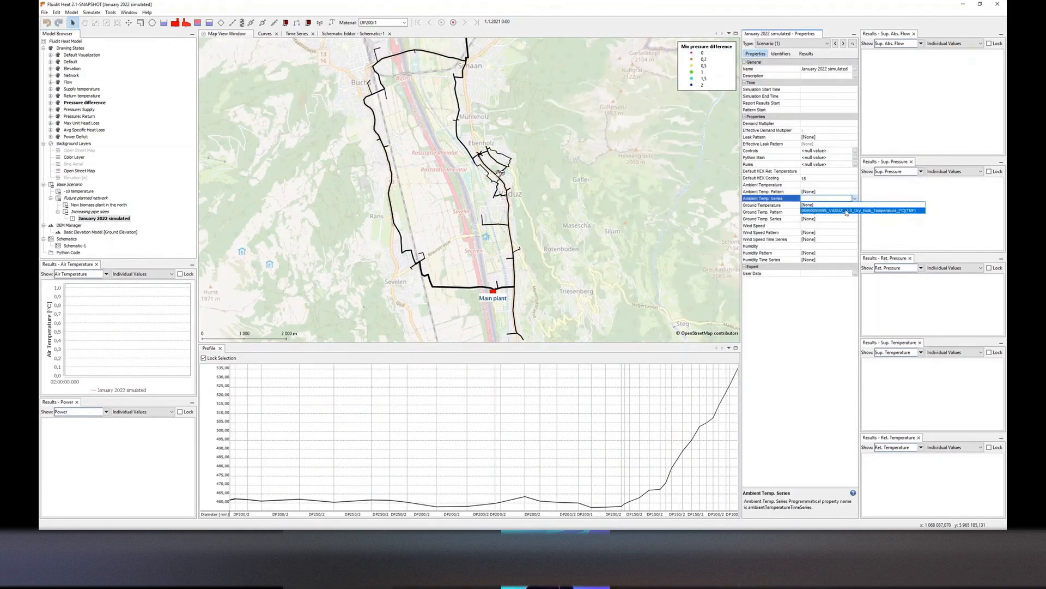
pyautogui.click(828, 205)
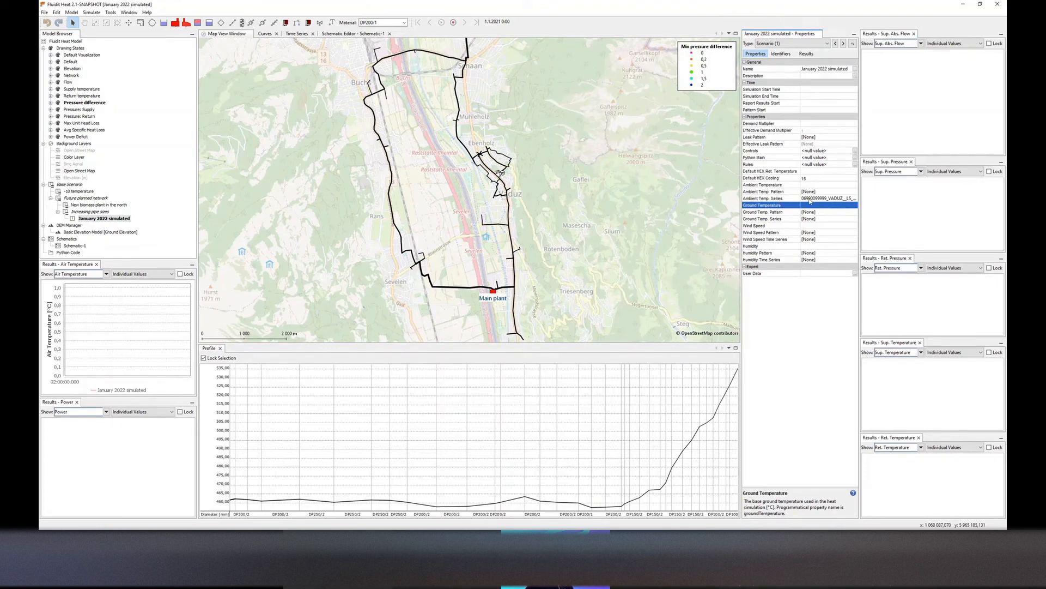
pyautogui.click(297, 34)
pyautogui.click(237, 152)
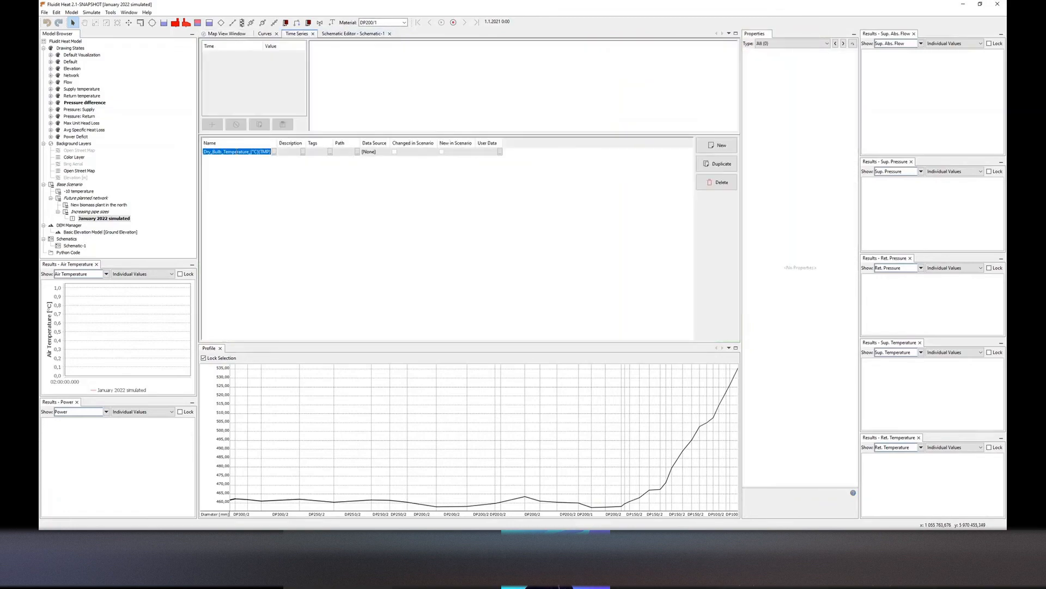
pyautogui.click(234, 34)
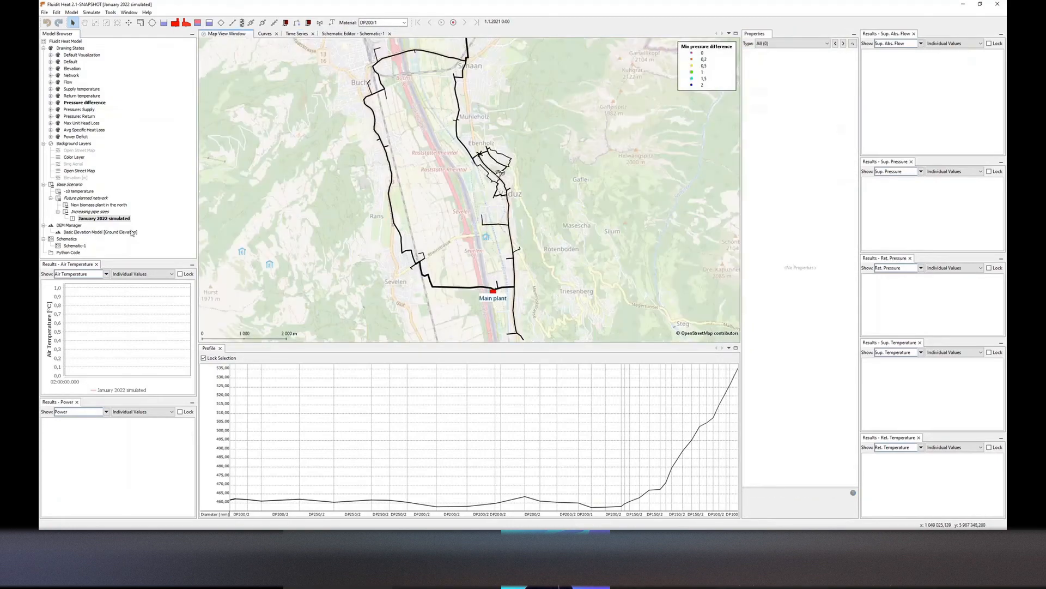
# Set the simulation start to 1.1.2022 0:00, end to 31.1.2022 0:00, and report results start to 3.1.2022
pyautogui.click(838, 91)
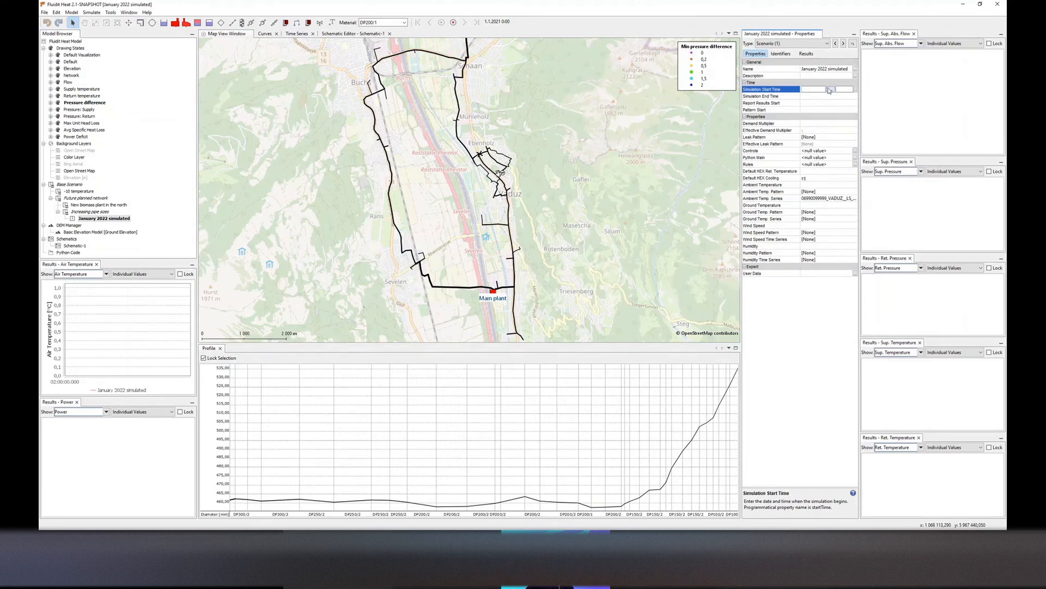
pyautogui.click(831, 90)
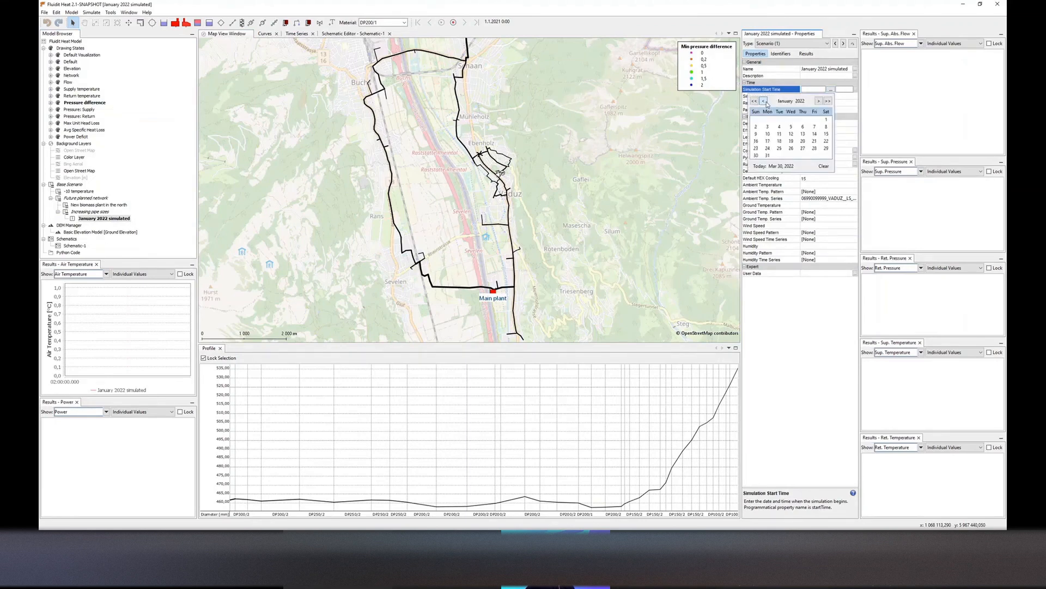
pyautogui.click(826, 120)
pyautogui.click(837, 96)
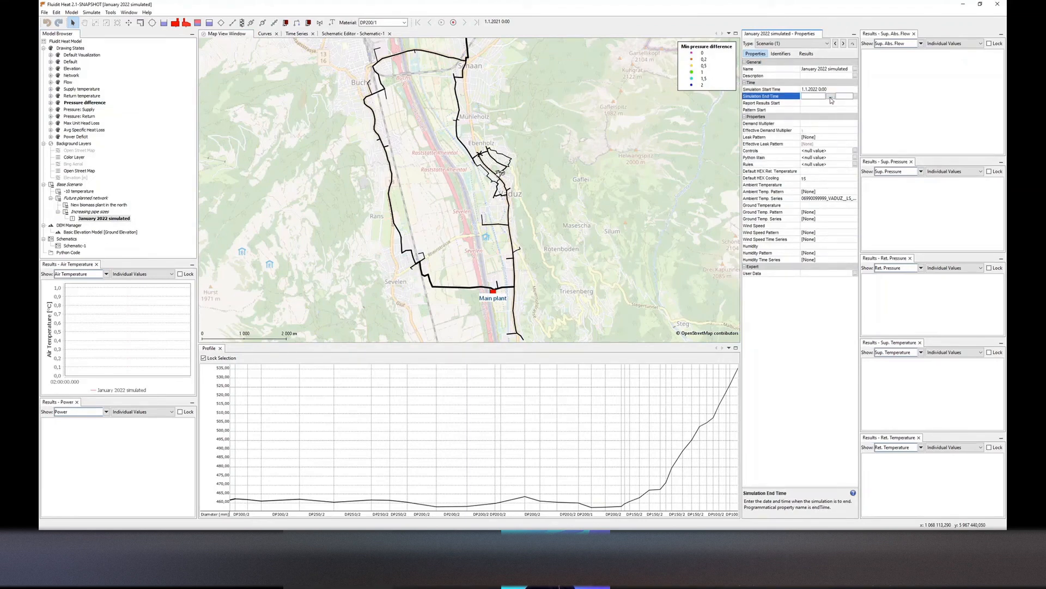
pyautogui.click(830, 96)
pyautogui.click(767, 163)
pyautogui.click(831, 104)
pyautogui.click(830, 103)
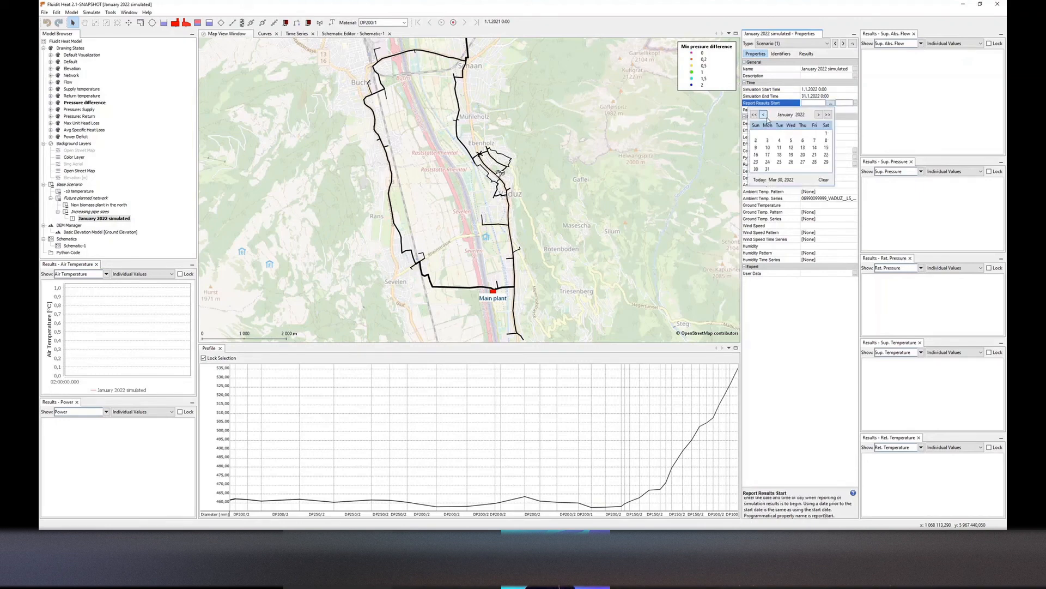
pyautogui.click(768, 141)
pyautogui.press('Up')
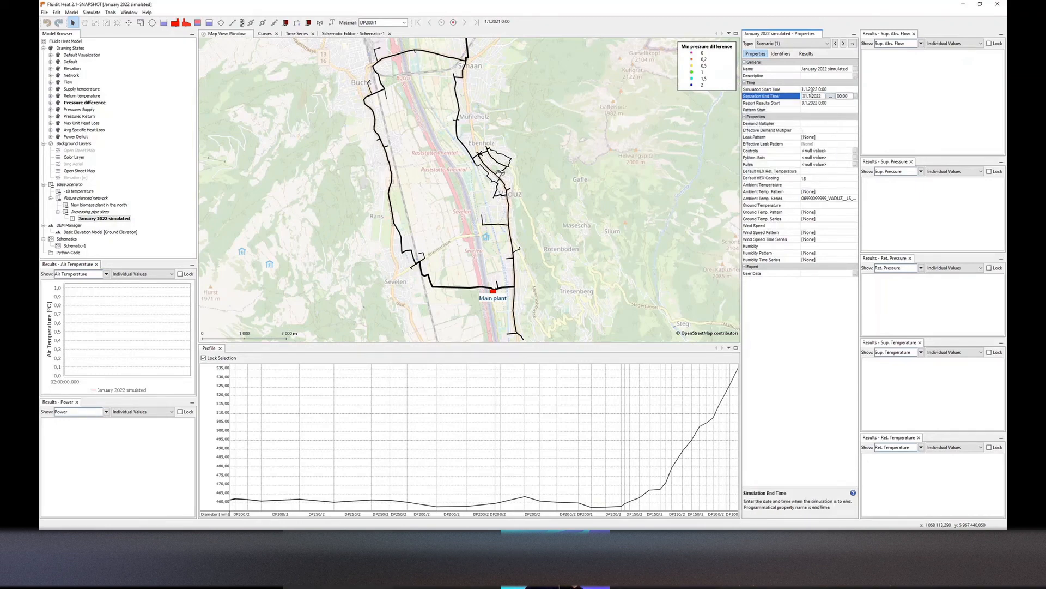
# Simulate the January 2022 simulated scenario
pyautogui.click(629, 202)
pyautogui.press('F5')
pyautogui.click(566, 289)
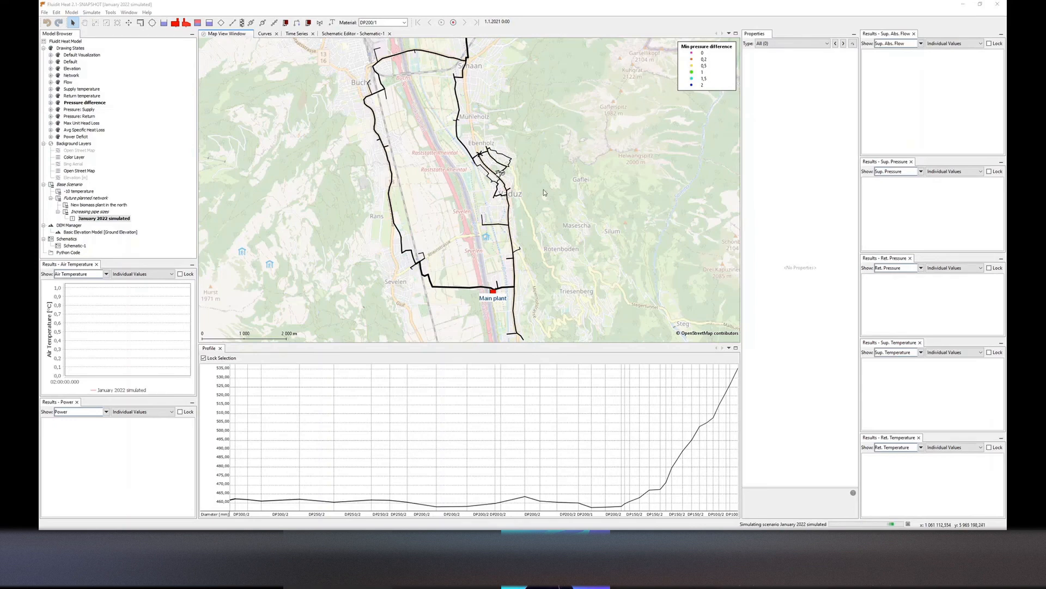
pyautogui.moveTo(544, 190); pyautogui.dragTo(545, 192)
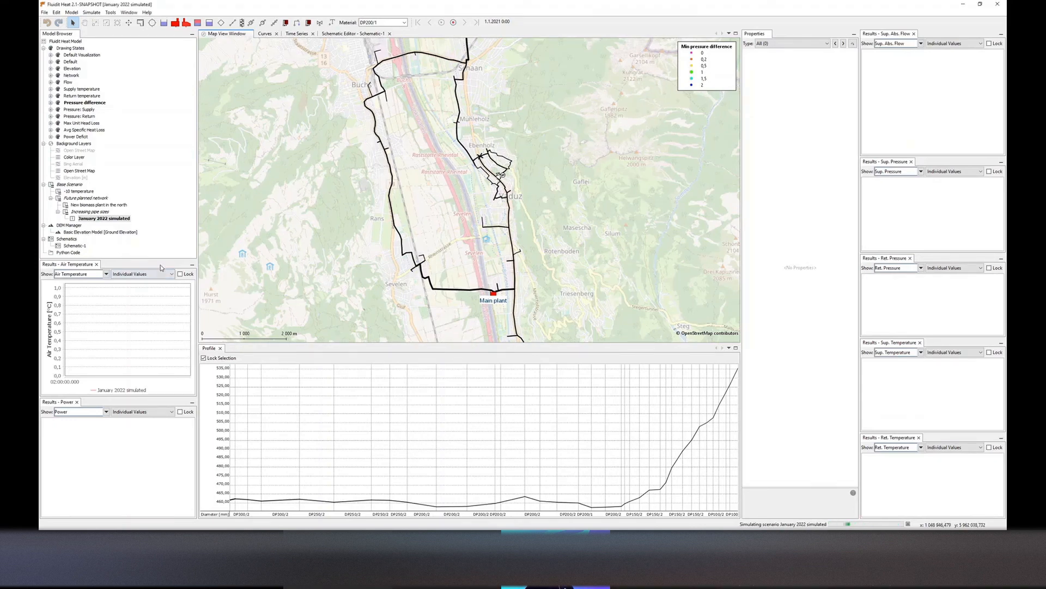
pyautogui.click(100, 219)
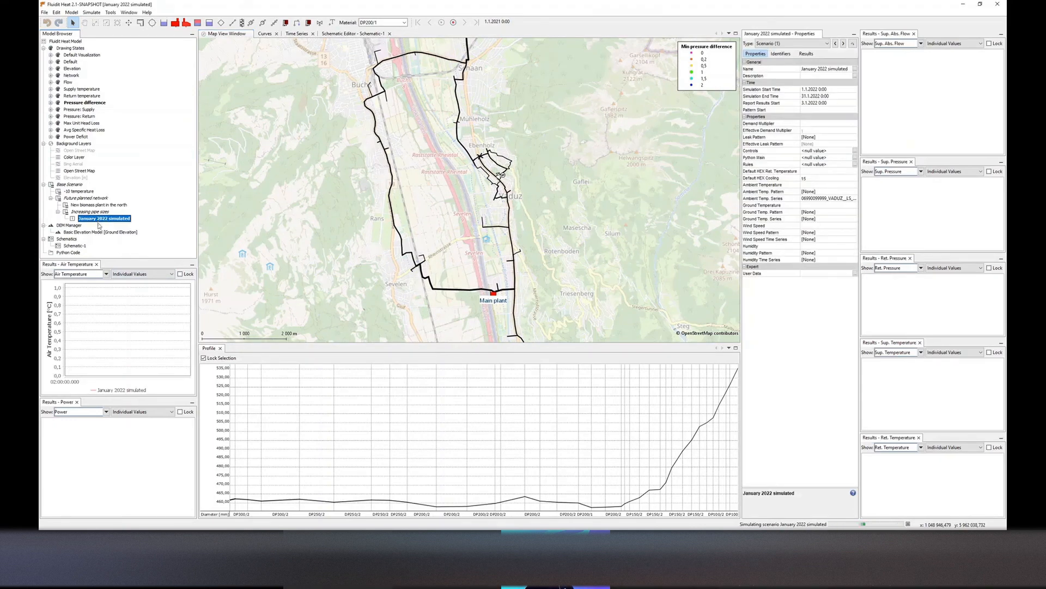
pyautogui.moveTo(114, 260); pyautogui.dragTo(115, 245)
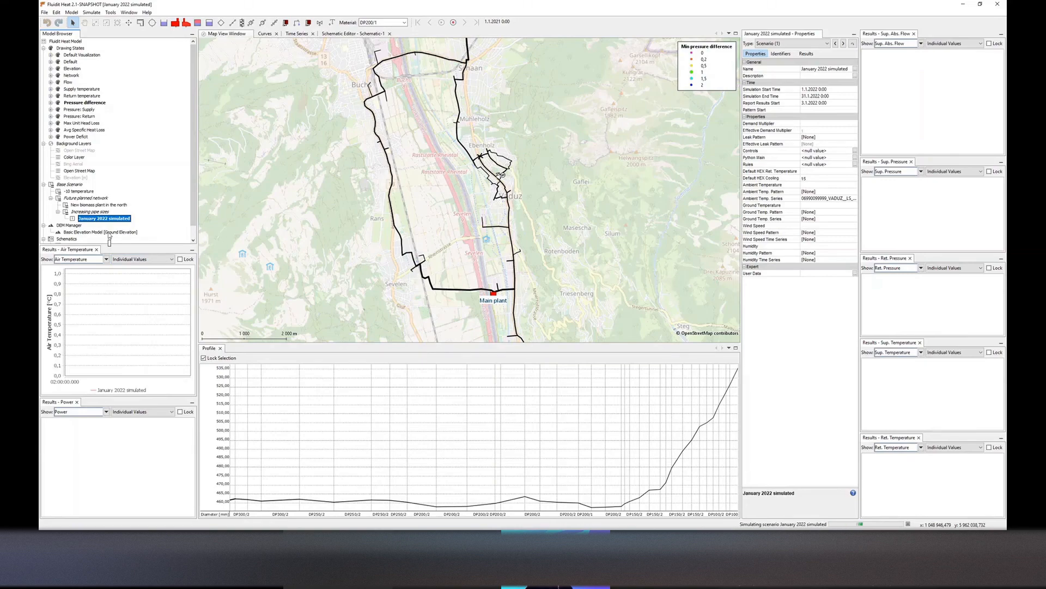
# Lock the air temperature results chart and inspect pipe and main plant results on the map
pyautogui.click(569, 285)
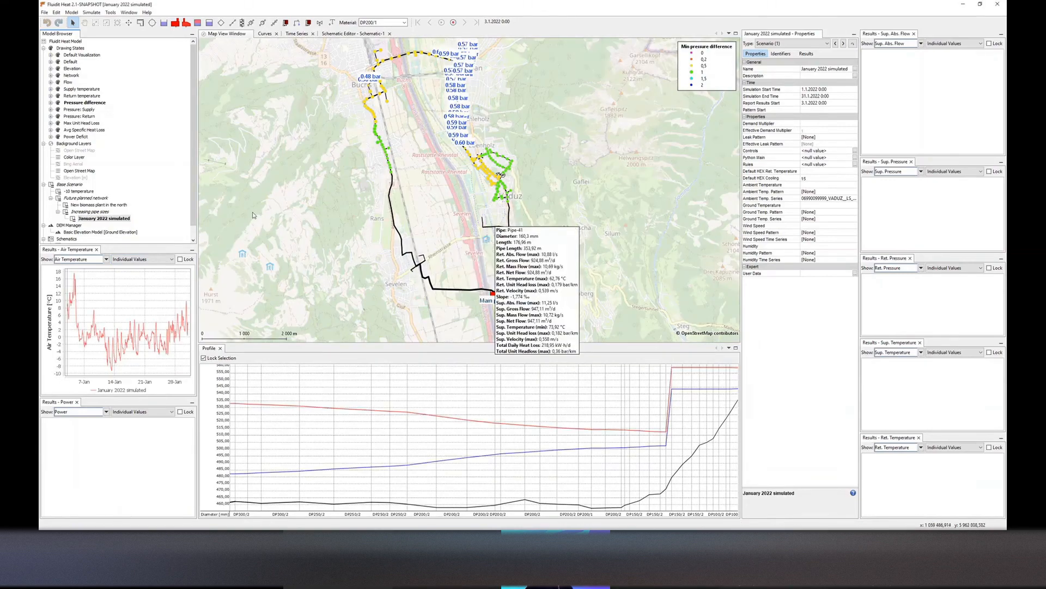
pyautogui.click(180, 260)
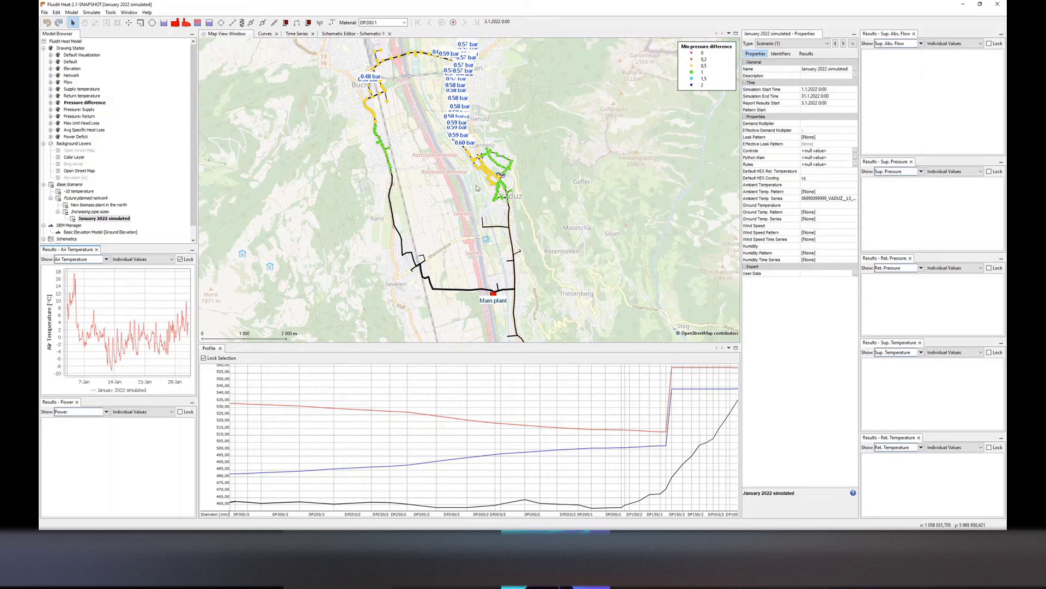
pyautogui.moveTo(490, 303); pyautogui.dragTo(482, 282)
pyautogui.click(483, 276)
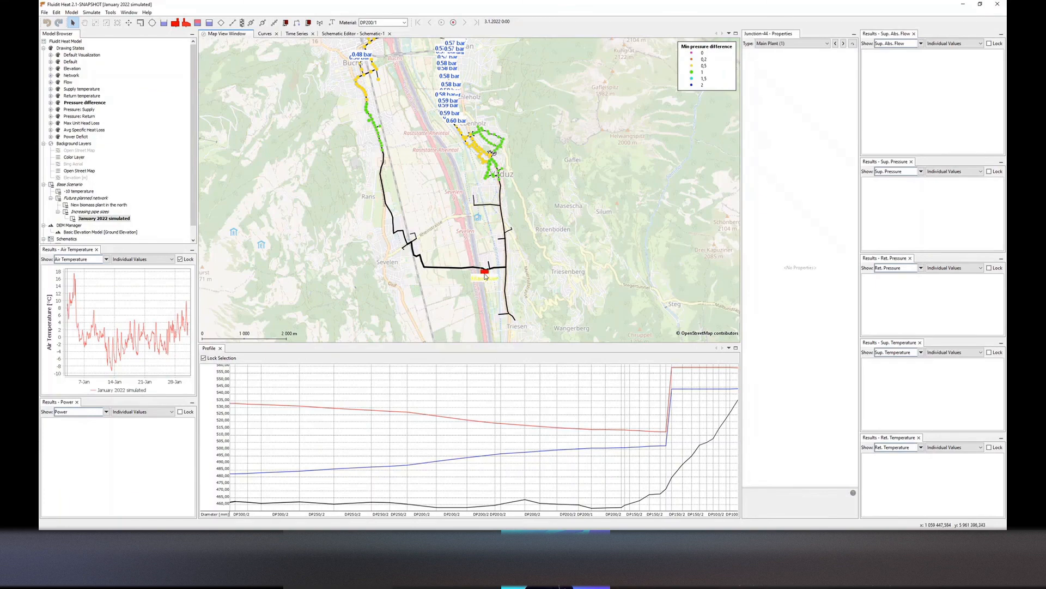
# Inspect the result charts of a pipe and the main plant on the map, resizing the result panels
pyautogui.moveTo(130, 398); pyautogui.dragTo(130, 384)
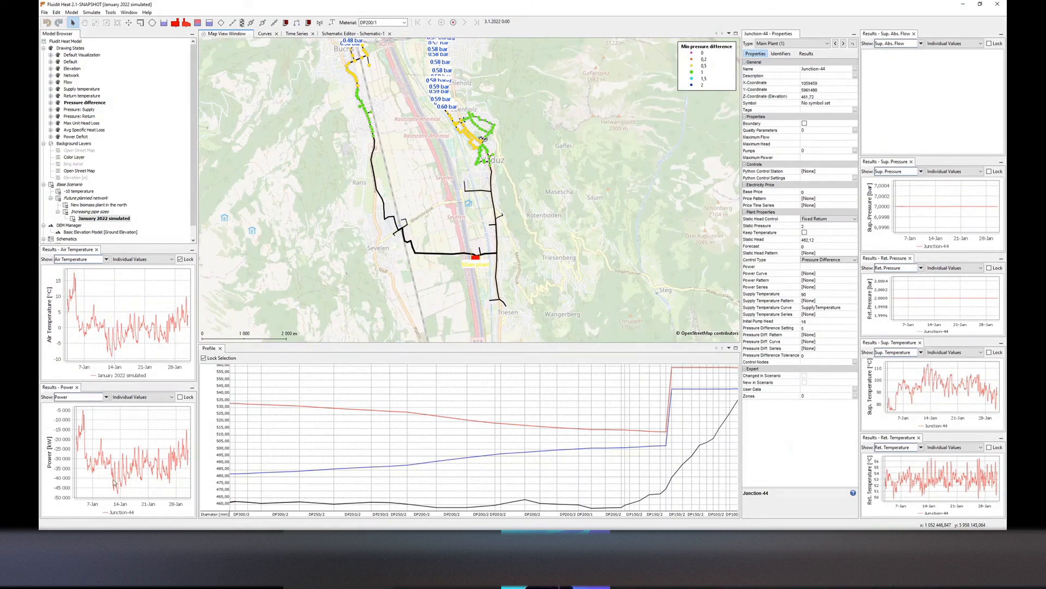
pyautogui.click(457, 255)
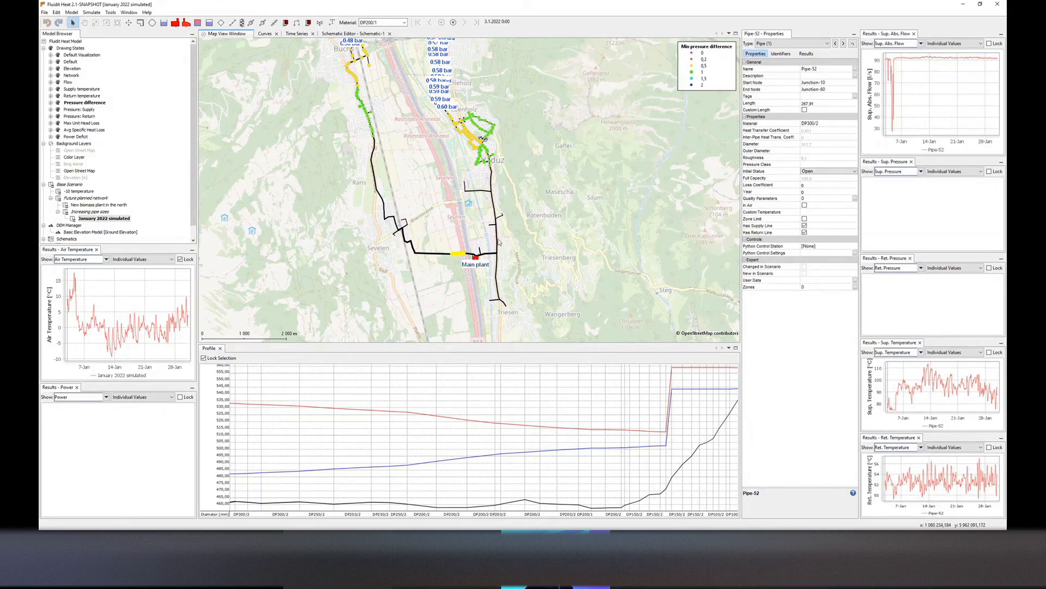
pyautogui.click(477, 258)
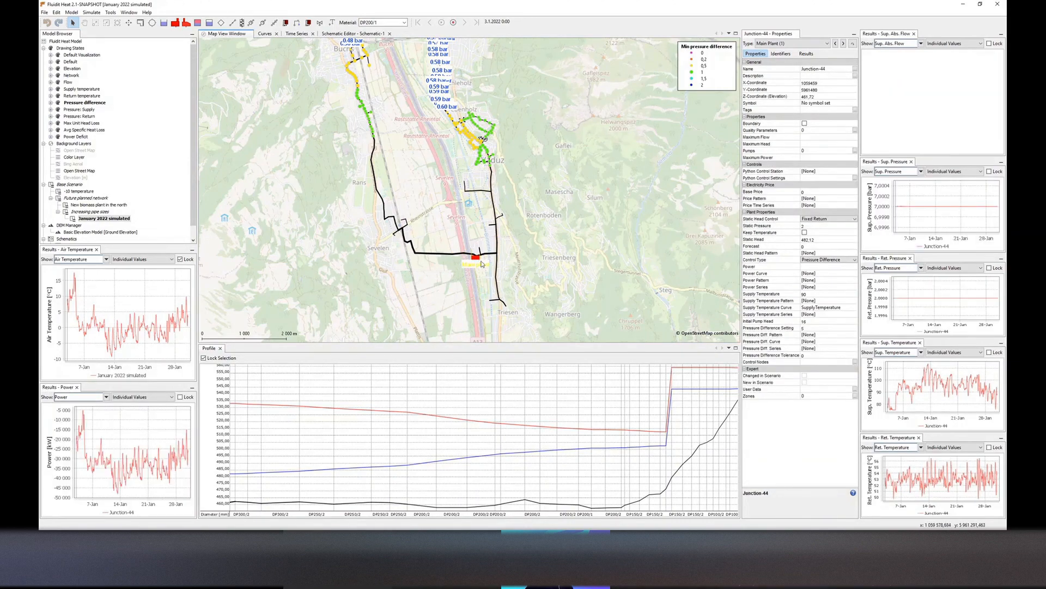
pyautogui.moveTo(525, 264); pyautogui.dragTo(529, 247)
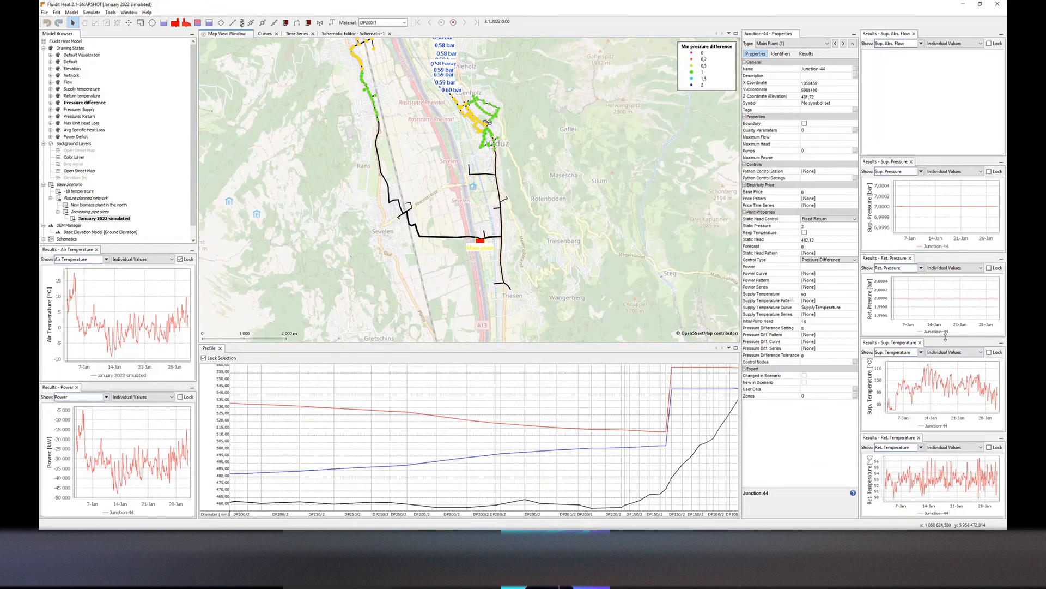
pyautogui.moveTo(946, 338); pyautogui.dragTo(946, 311)
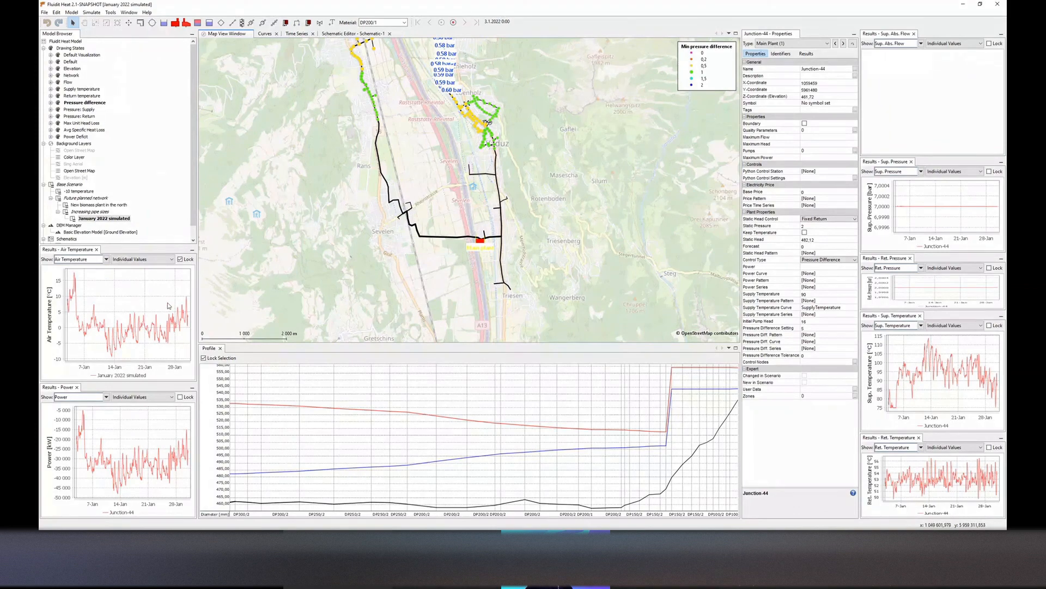
pyautogui.moveTo(468, 129); pyautogui.dragTo(483, 210)
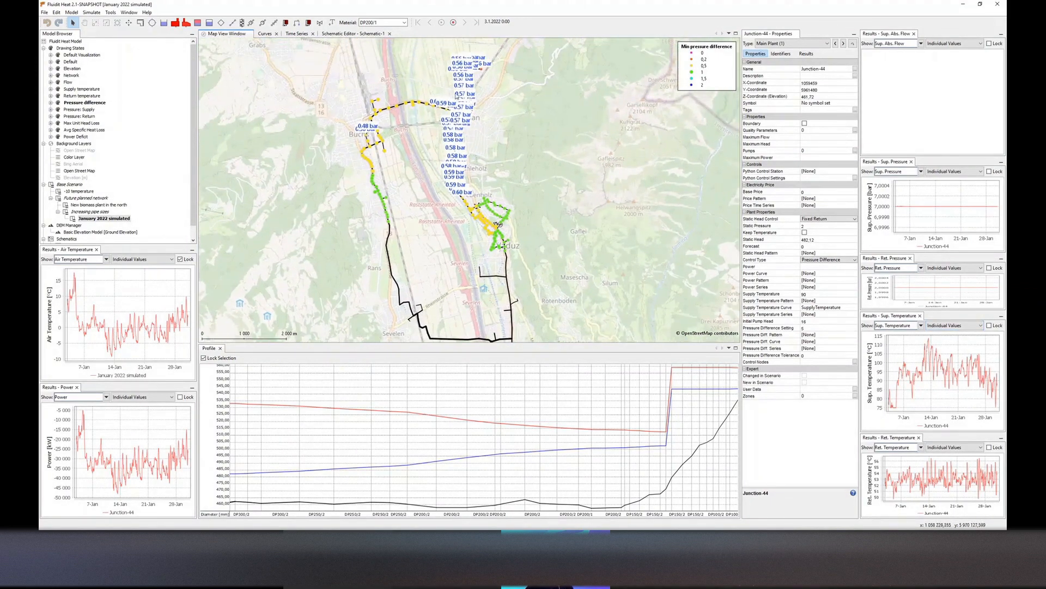
# Review the New biomass plant in the north scenario's properties and reselect the main plant on the map
pyautogui.click(111, 206)
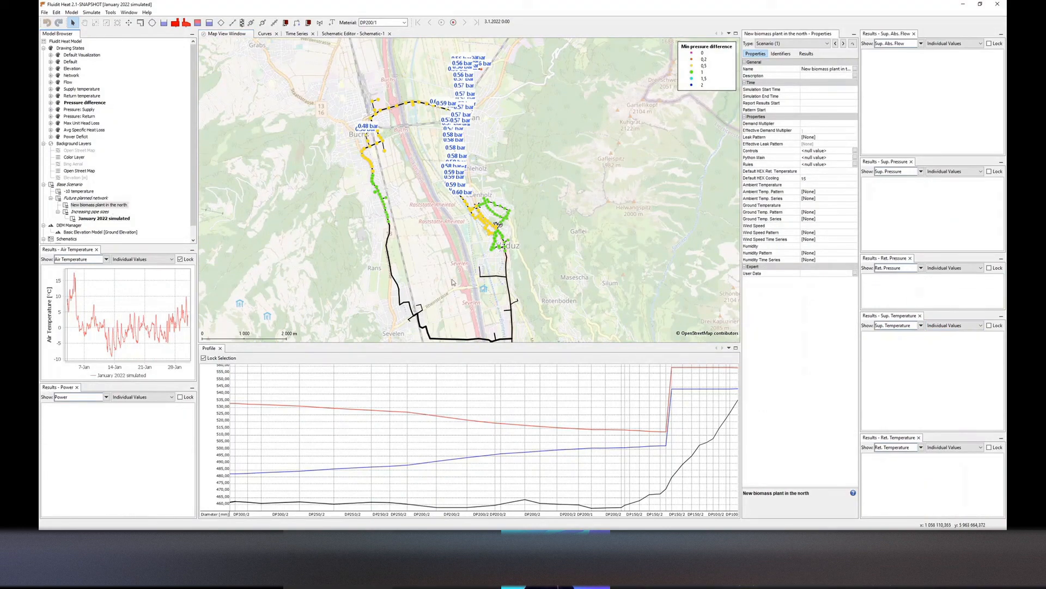
pyautogui.click(490, 341)
pyautogui.moveTo(491, 339); pyautogui.dragTo(488, 280)
pyautogui.moveTo(448, 219); pyautogui.dragTo(452, 237)
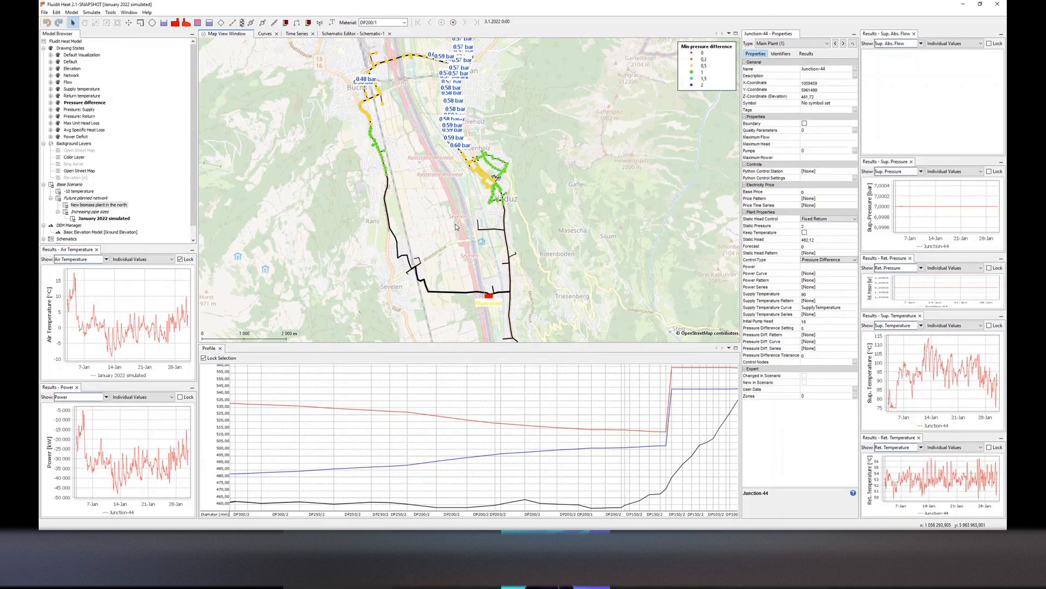
# Activate the New biomass plant in the north scenario
pyautogui.scroll(-2, 455, 227)
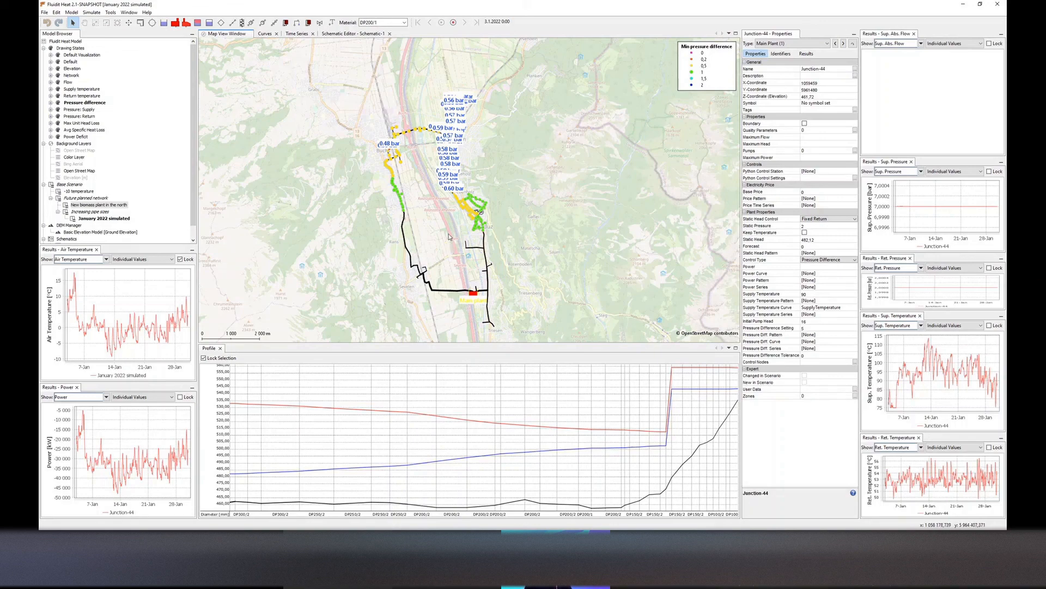
pyautogui.doubleClick(94, 205)
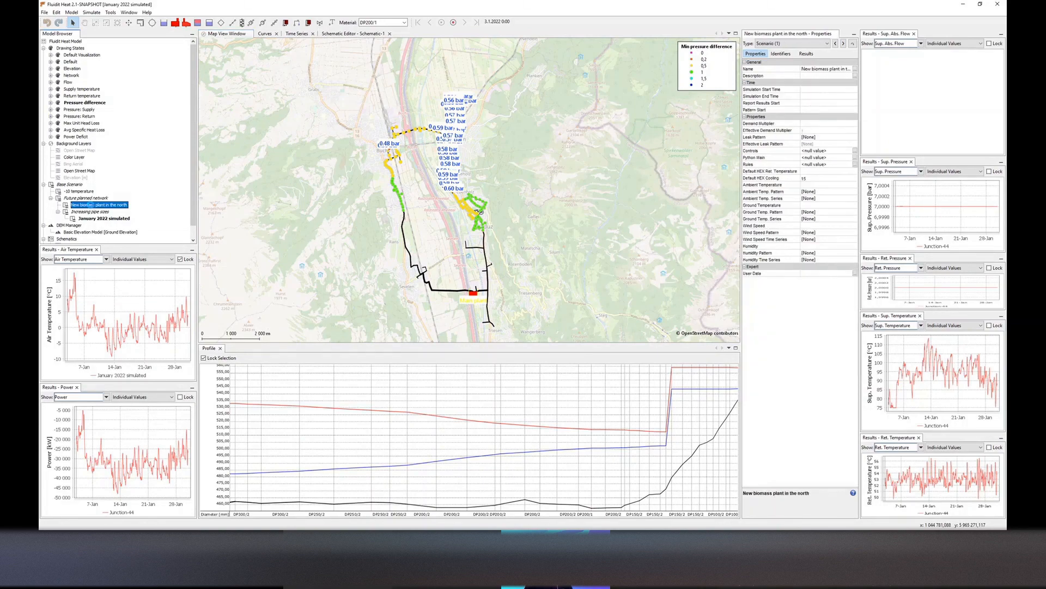